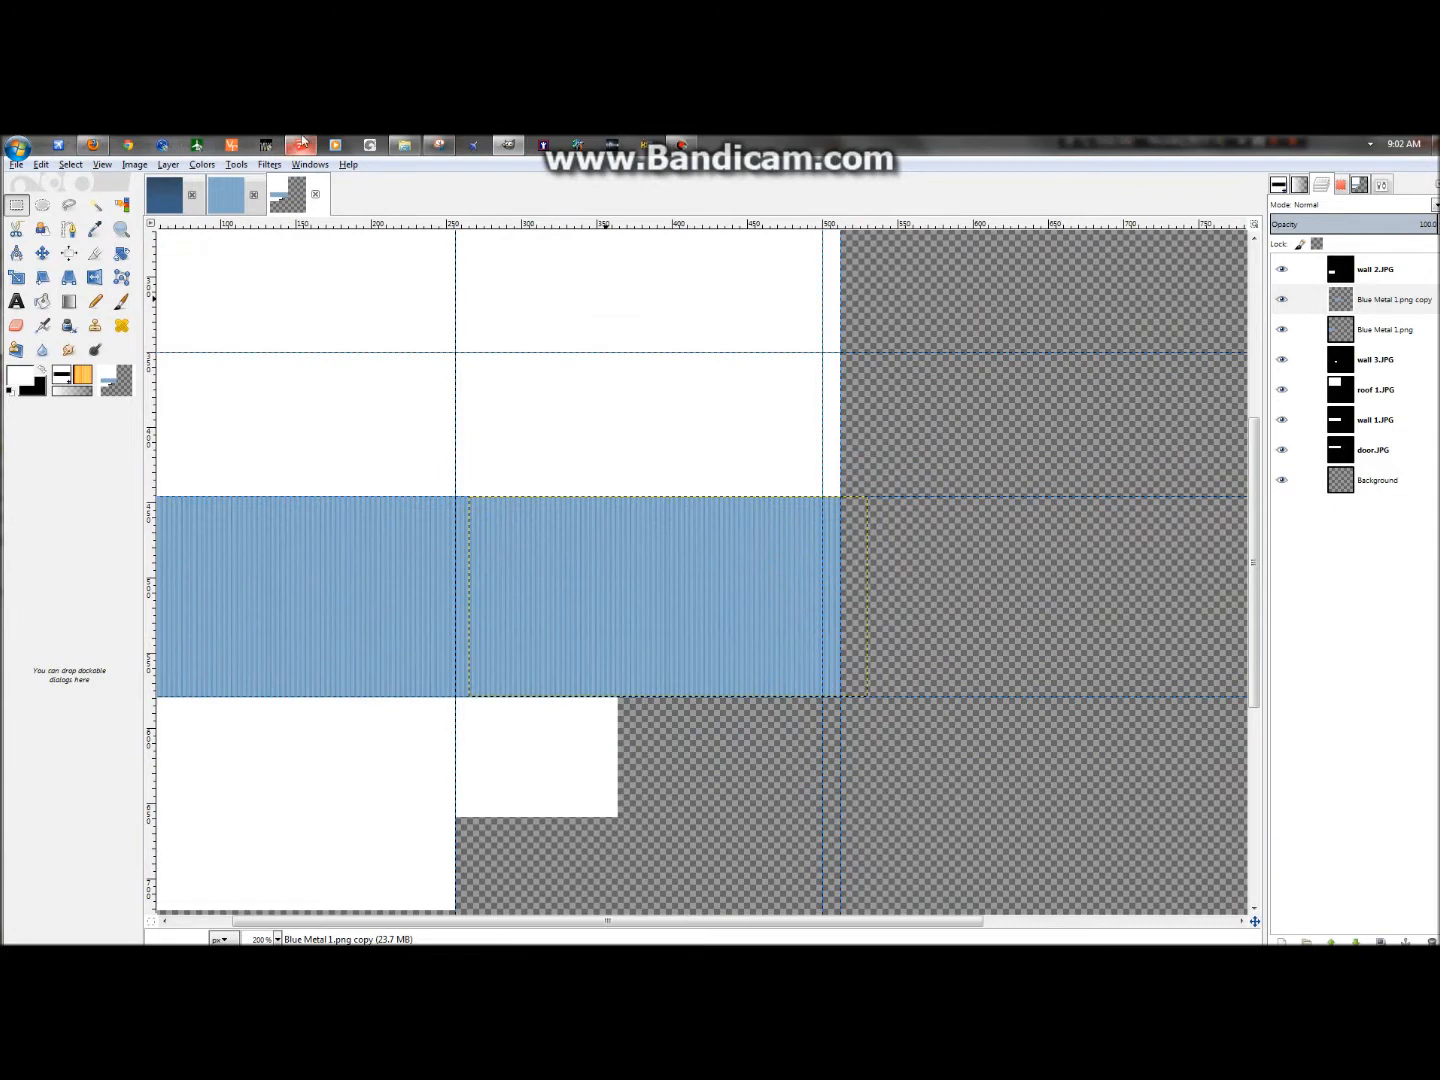
# - Examine the blue metal texture on the hangar's side wall in SketchUp, and return to GIMP
pyautogui.moveTo(686, 635)
pyautogui.mouseDown()
pyautogui.moveTo(1073, 473)
pyautogui.moveTo(842, 560)
pyautogui.moveTo(434, 491)
pyautogui.moveTo(541, 424)
pyautogui.mouseUp()
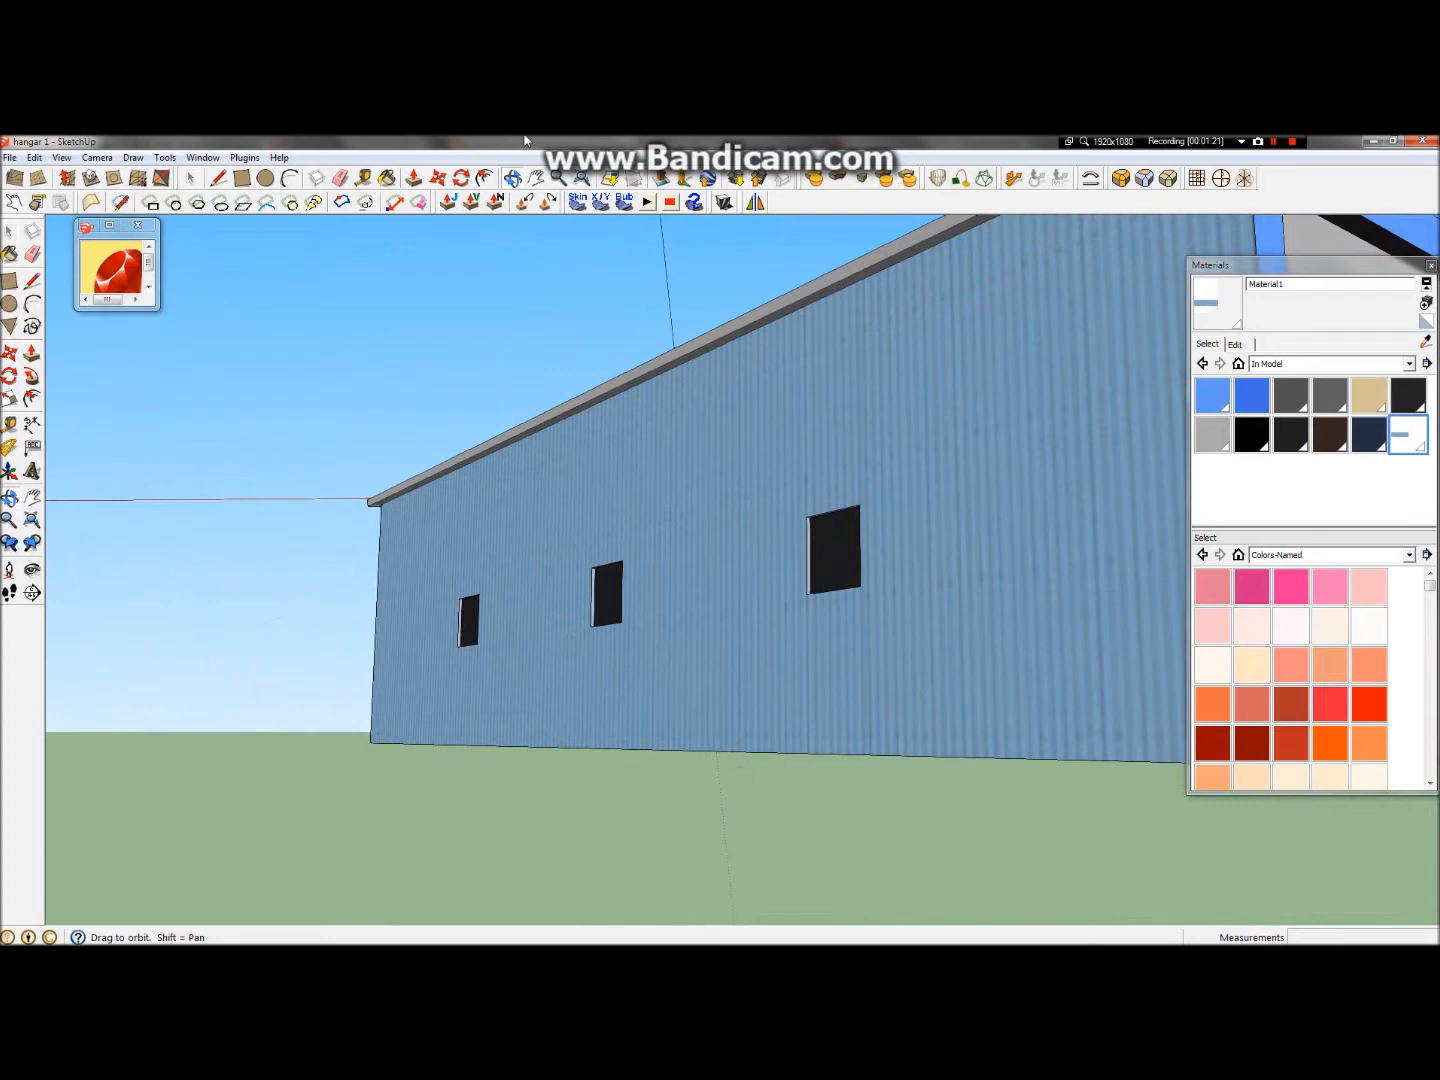
pyautogui.moveTo(472, 142)
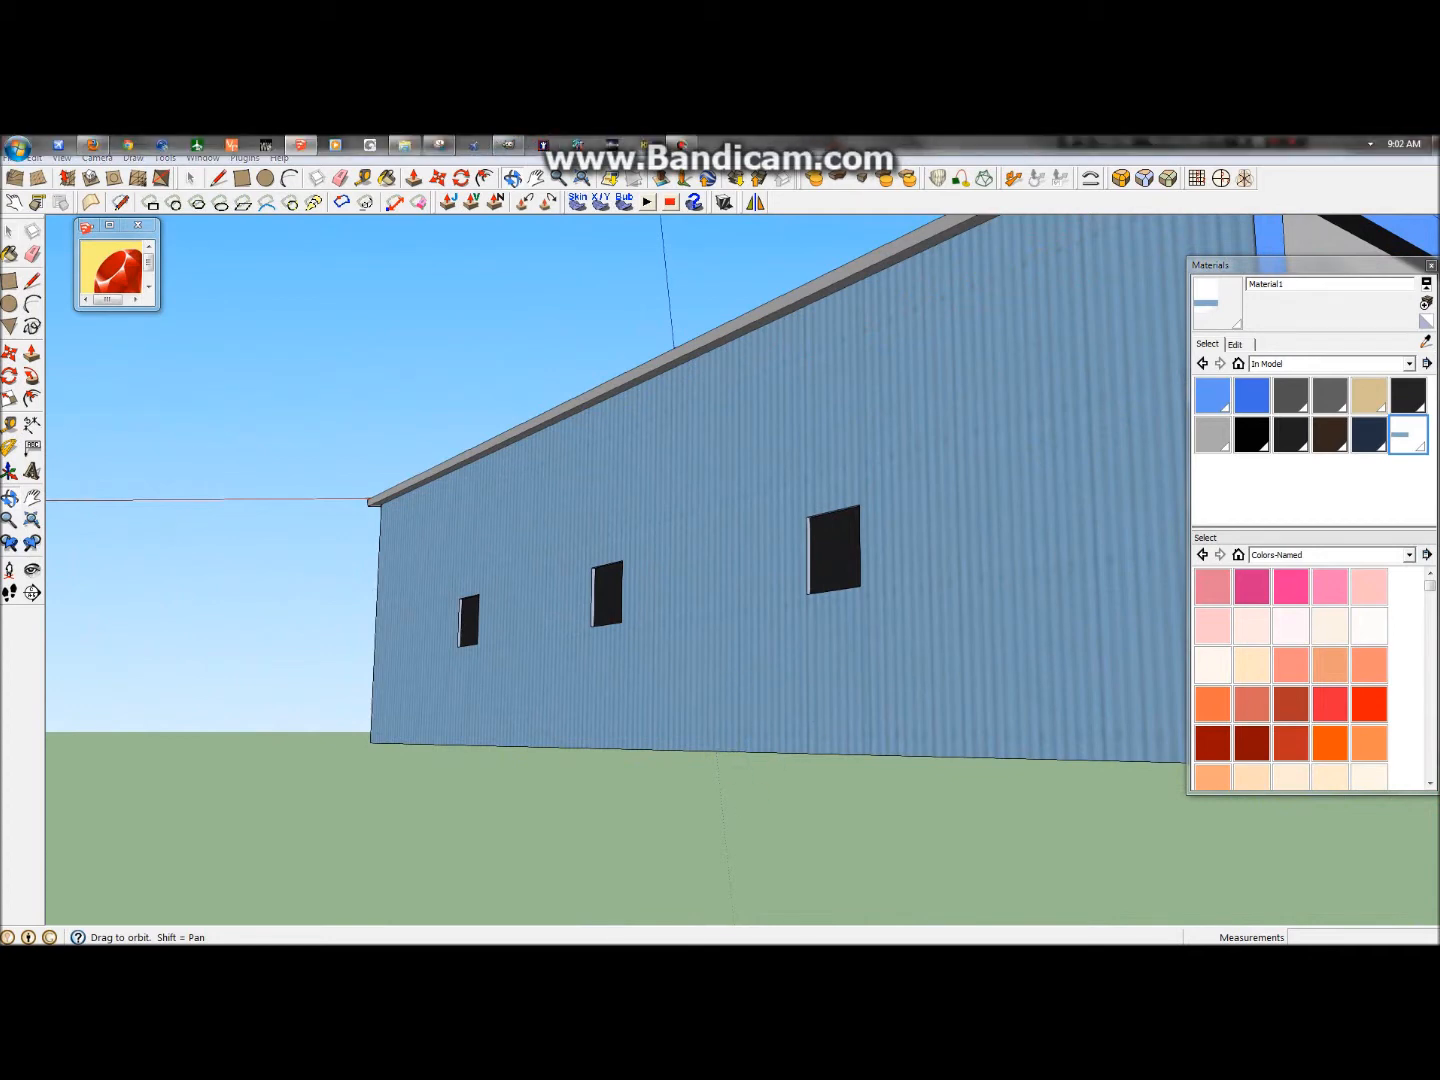
pyautogui.click(509, 145)
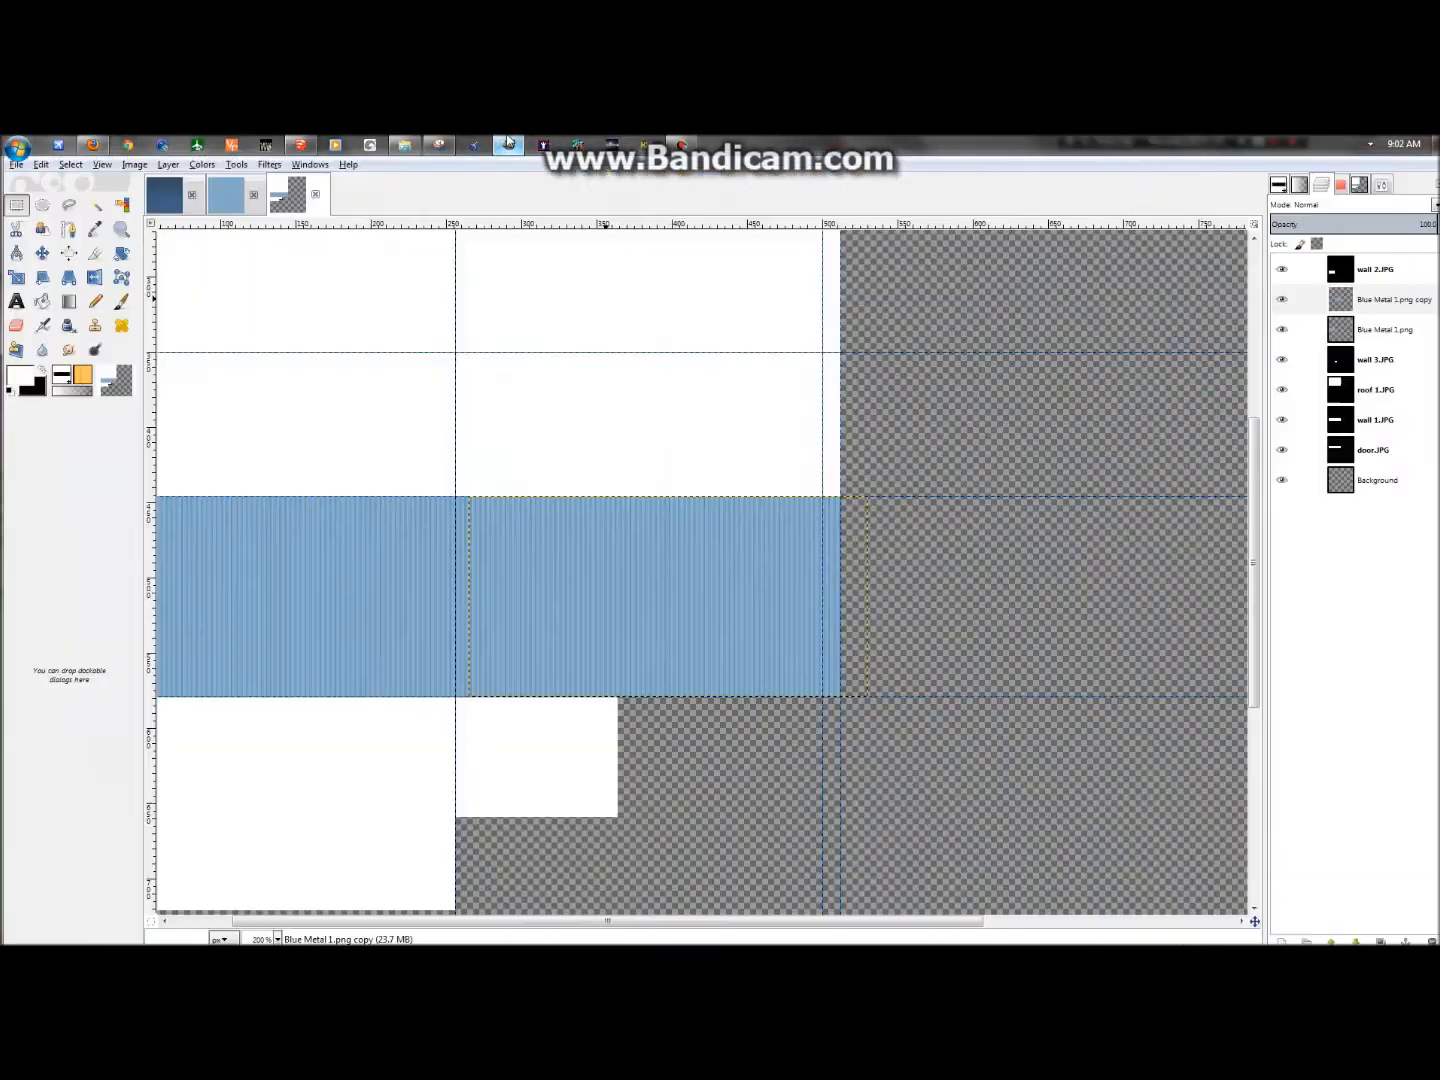
# - Merge the Blue Metal 1.png copy layer down into the Blue Metal 1.png layer
pyautogui.scroll(-3, 664, 550)
pyautogui.scroll(2, 665, 550)
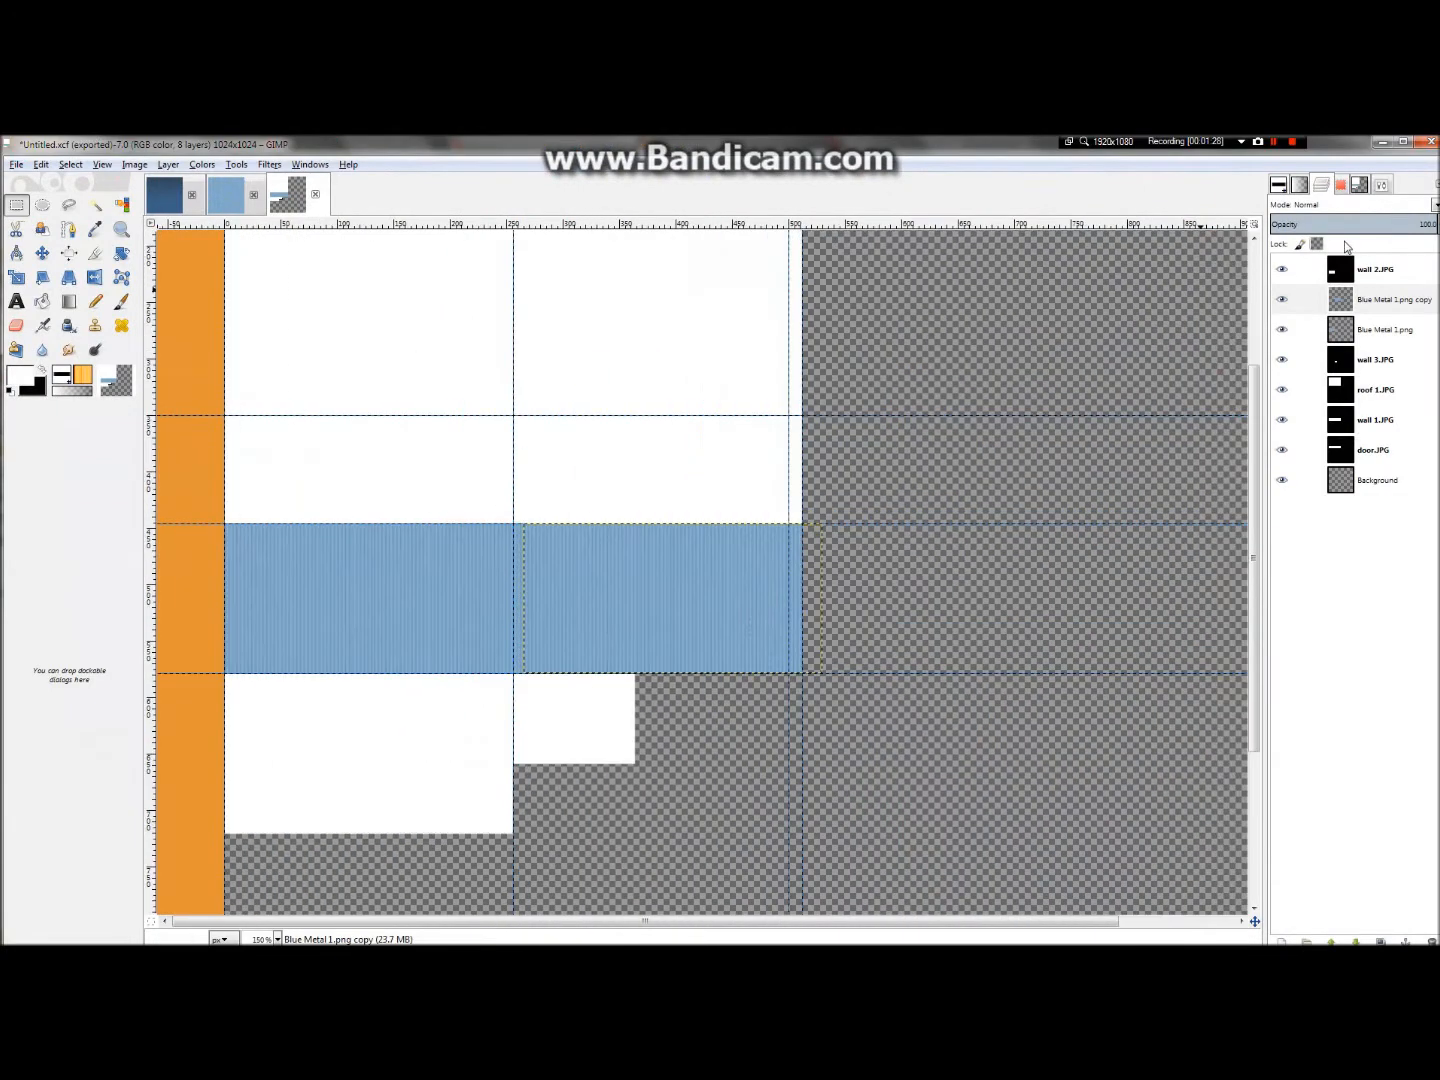
pyautogui.rightClick(1357, 300)
pyautogui.click(1329, 411)
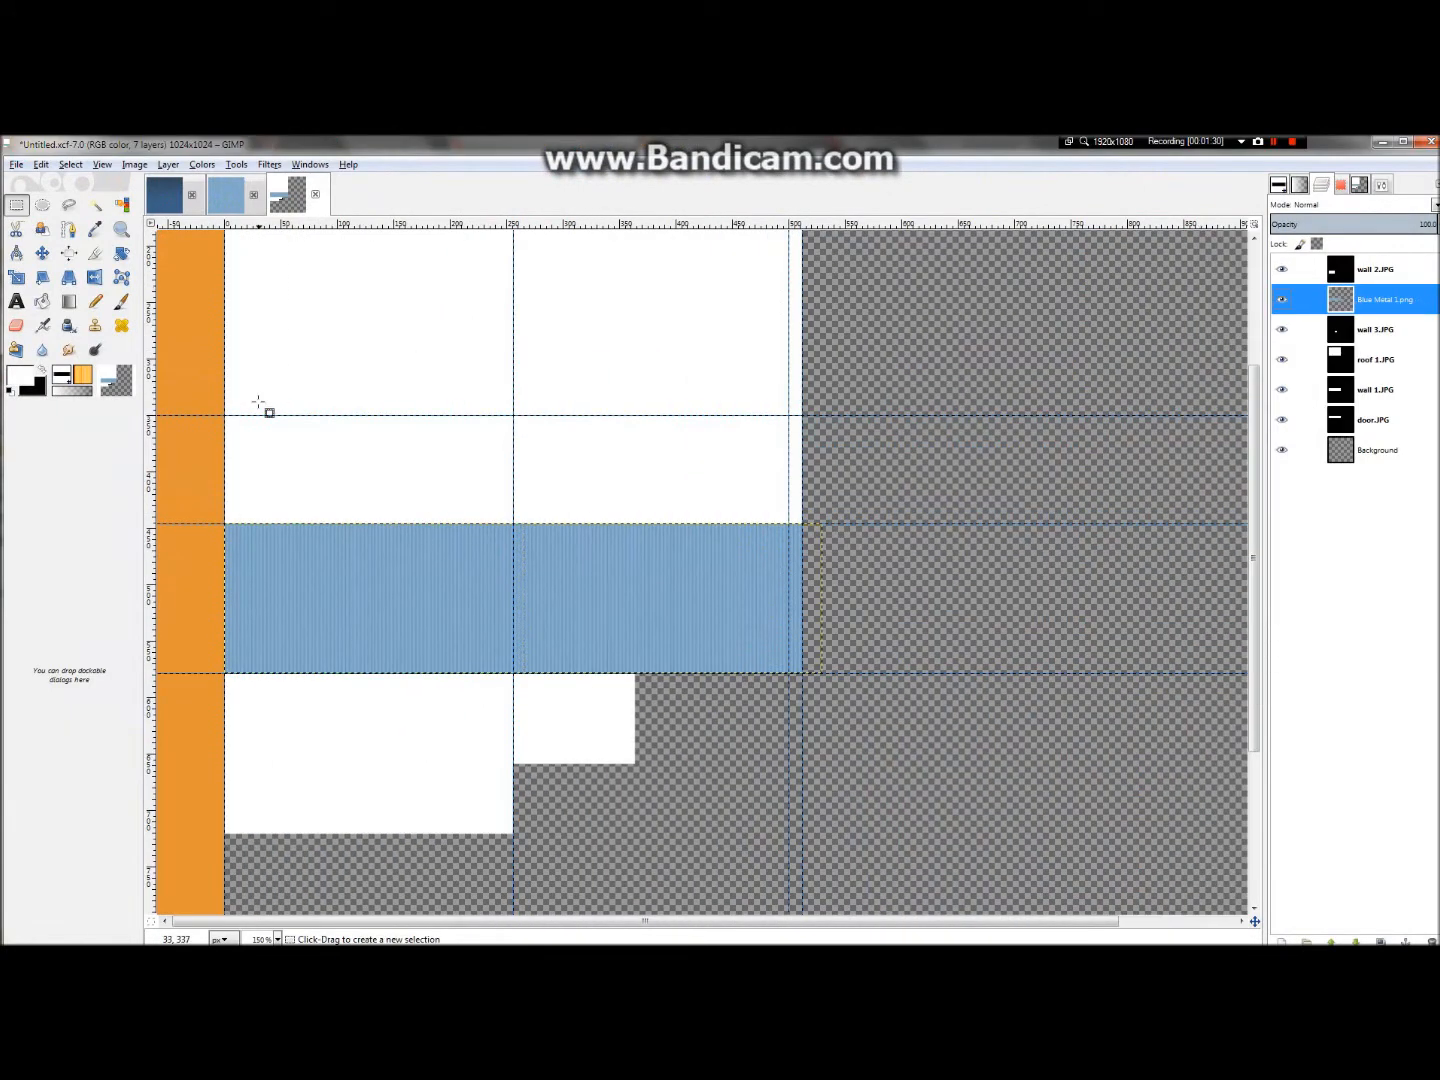
# - Select the 512 × 133 px blue metal strip and set up the gradient tool with a black foreground and the FG to Transparent gradient
pyautogui.click(18, 214)
pyautogui.moveTo(226, 524); pyautogui.dragTo(814, 682)
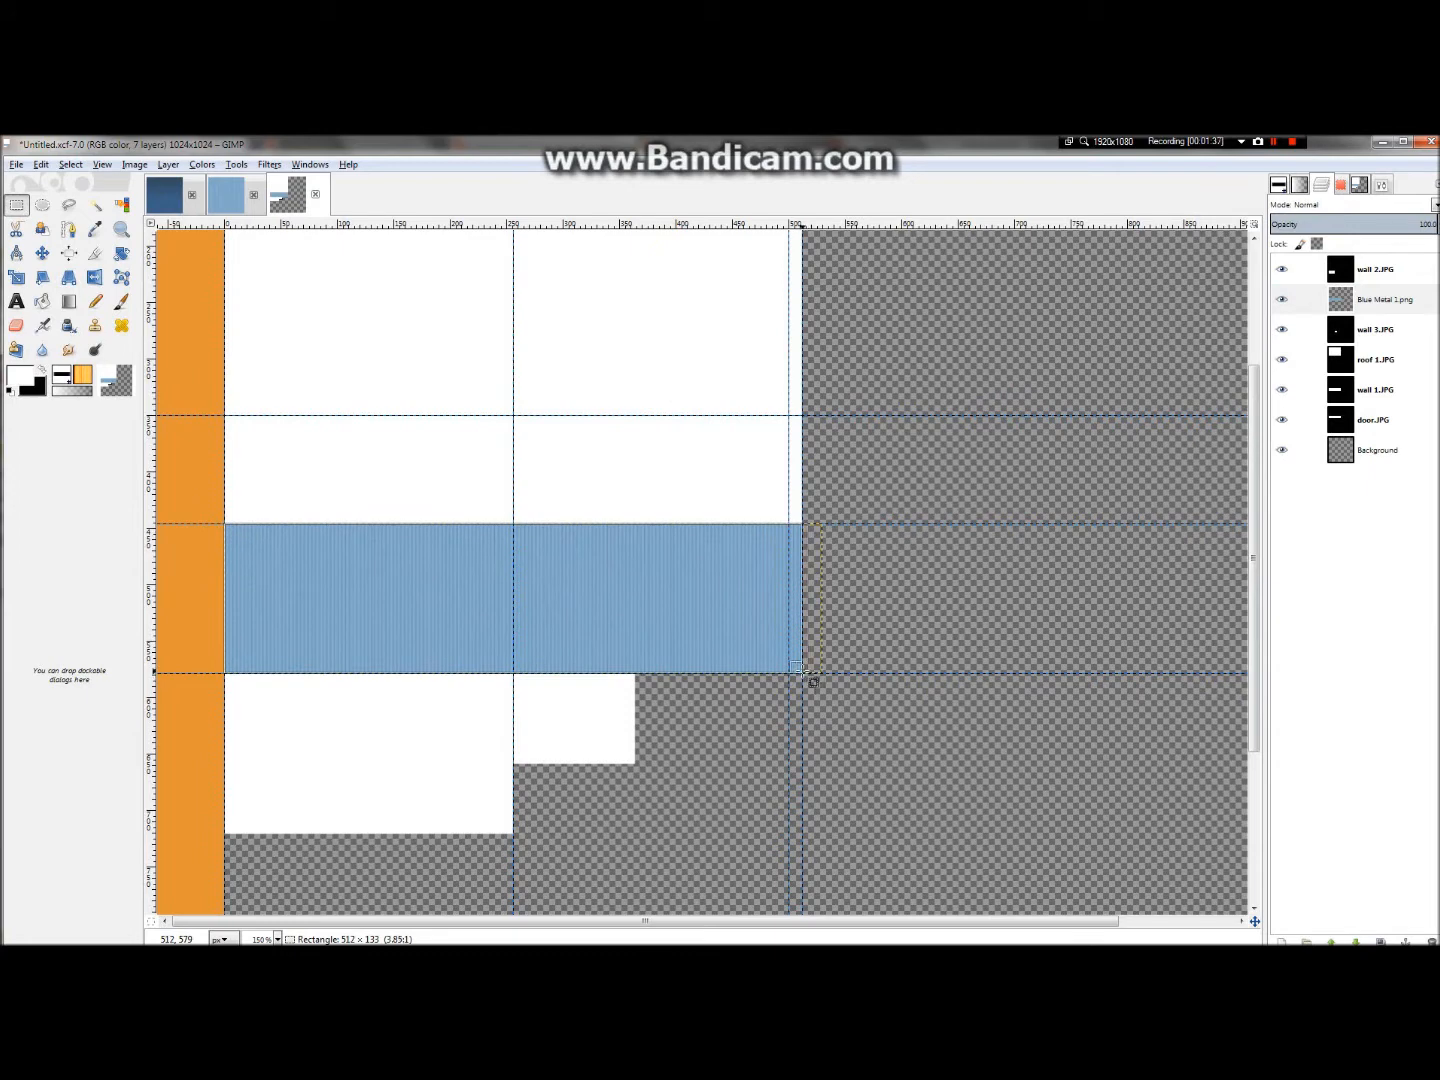
pyautogui.click(68, 302)
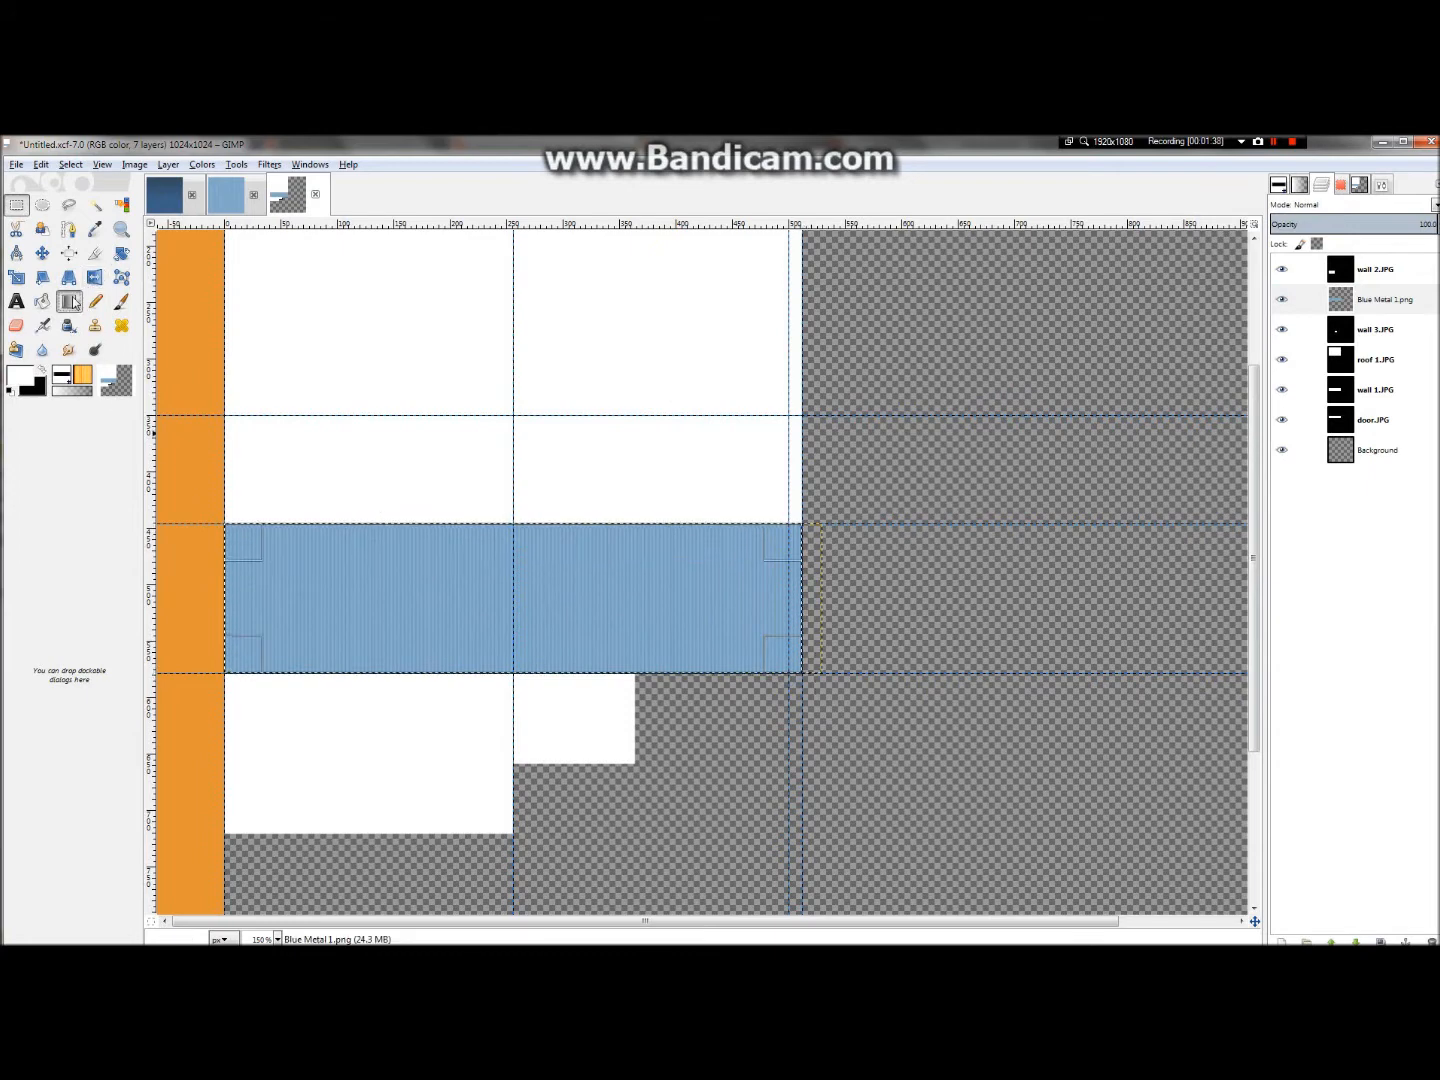
pyautogui.click(44, 373)
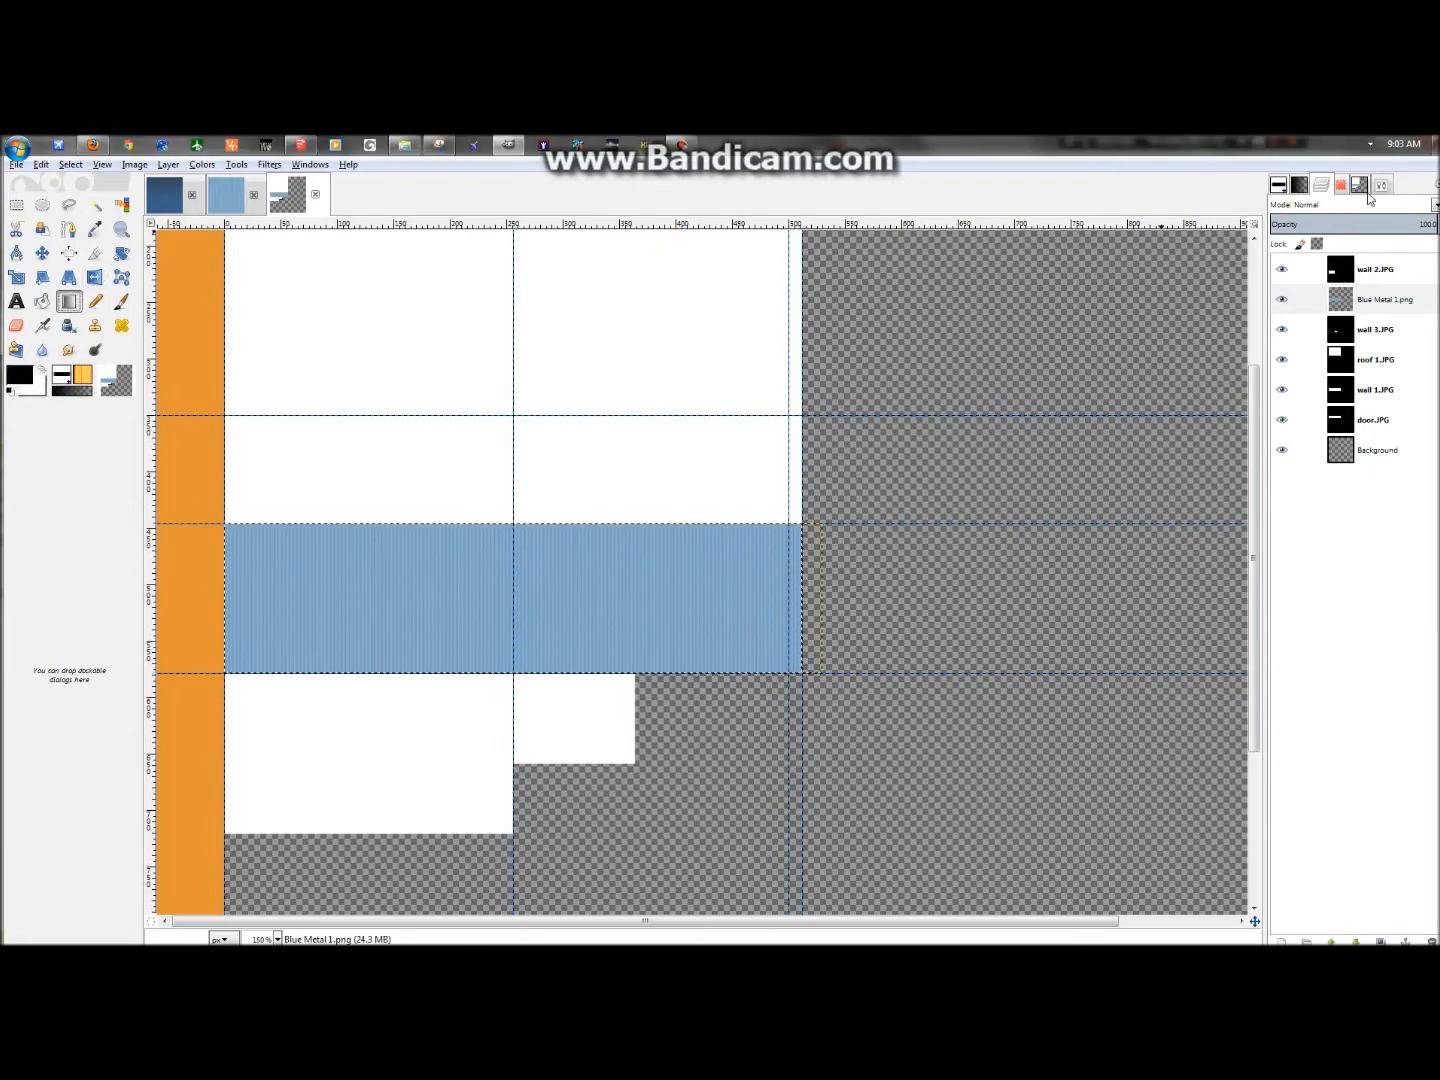
pyautogui.click(1358, 185)
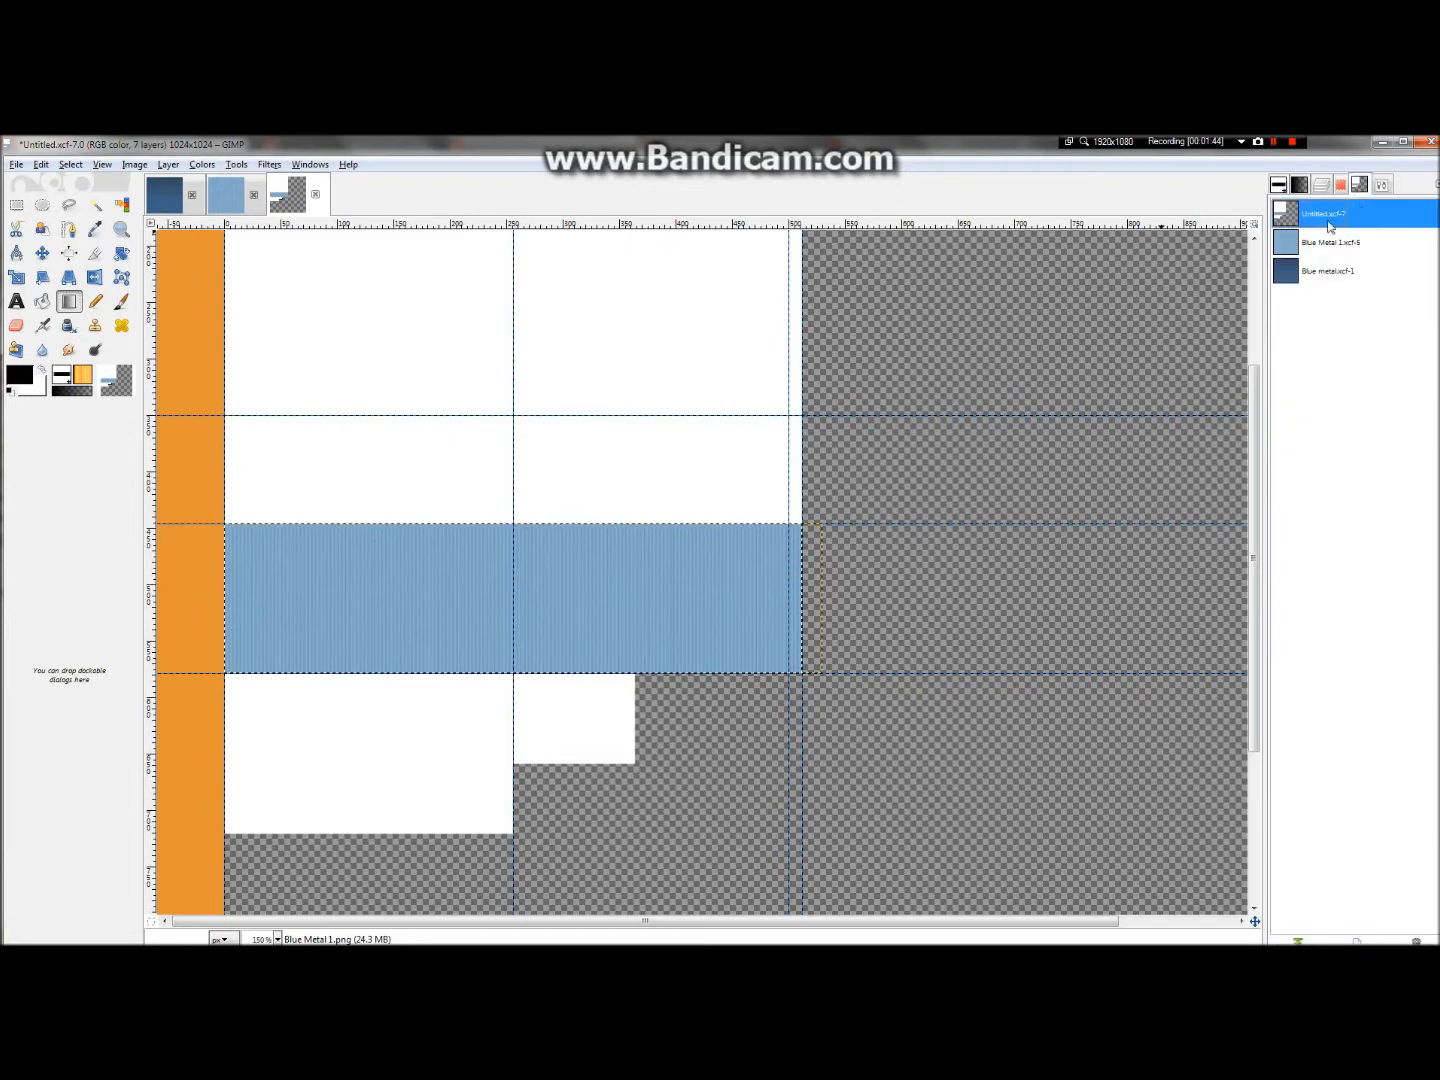
pyautogui.click(1299, 186)
pyautogui.doubleClick(1377, 288)
pyautogui.click(1384, 273)
pyautogui.click(1382, 293)
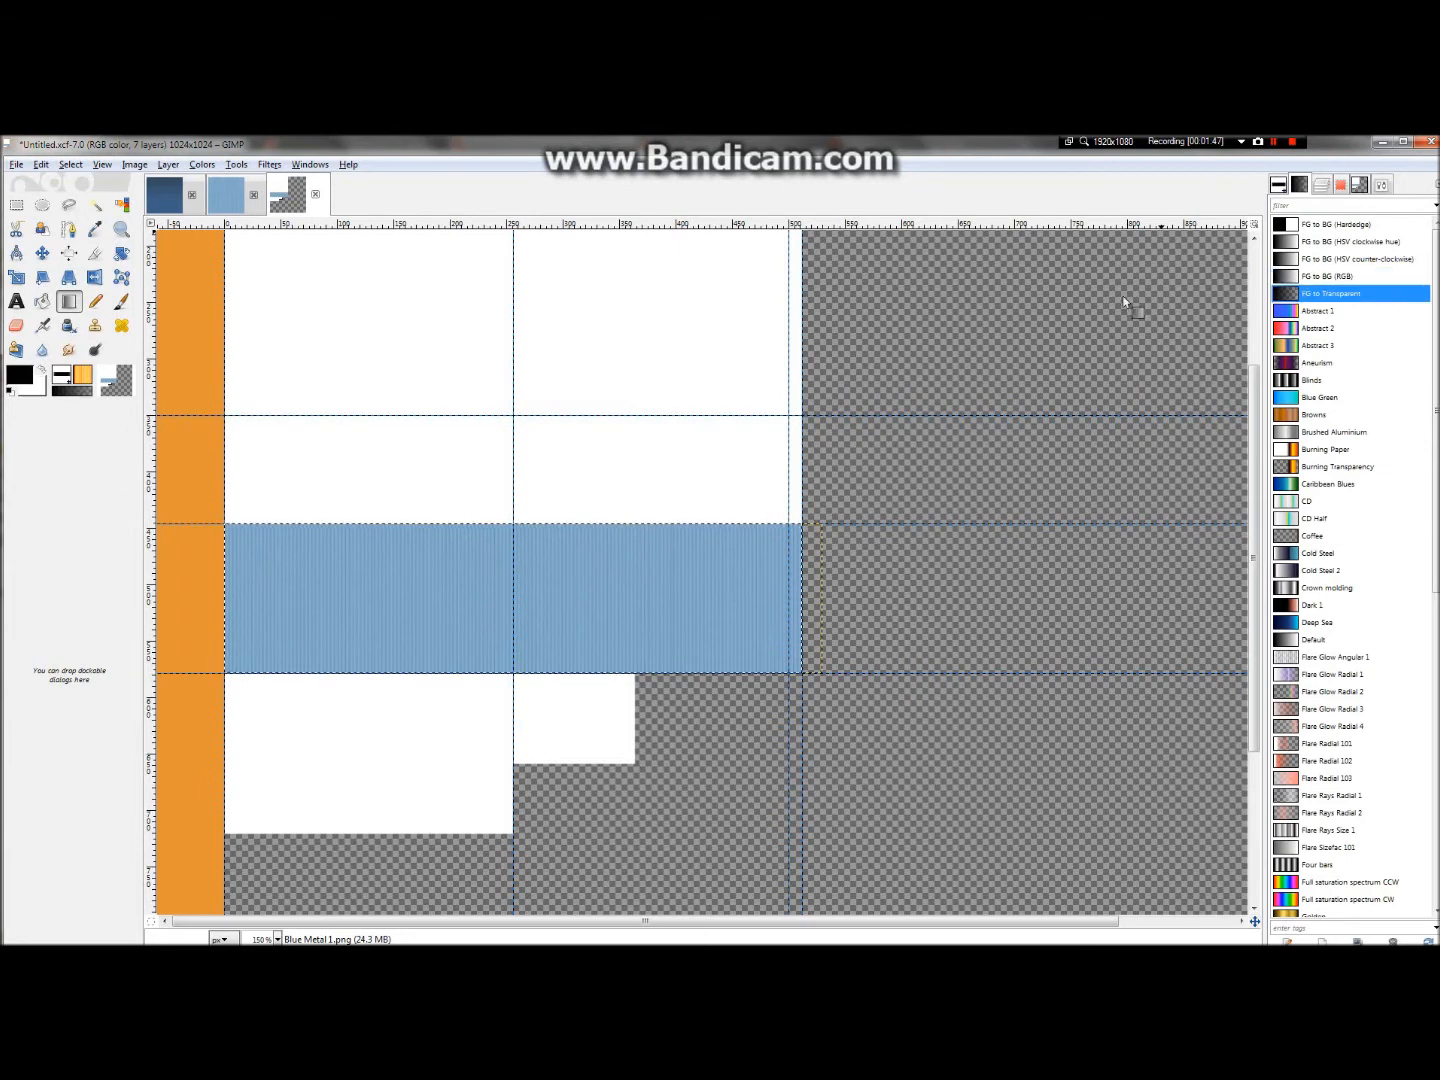
# - Try to shade the strip's top and bottom edges with black-to-transparent gradients directly on the Blue Metal 1.png layer
pyautogui.moveTo(499, 522); pyautogui.dragTo(499, 557)
pyautogui.moveTo(573, 679); pyautogui.dragTo(572, 667)
pyautogui.scroll(3, 575, 656)
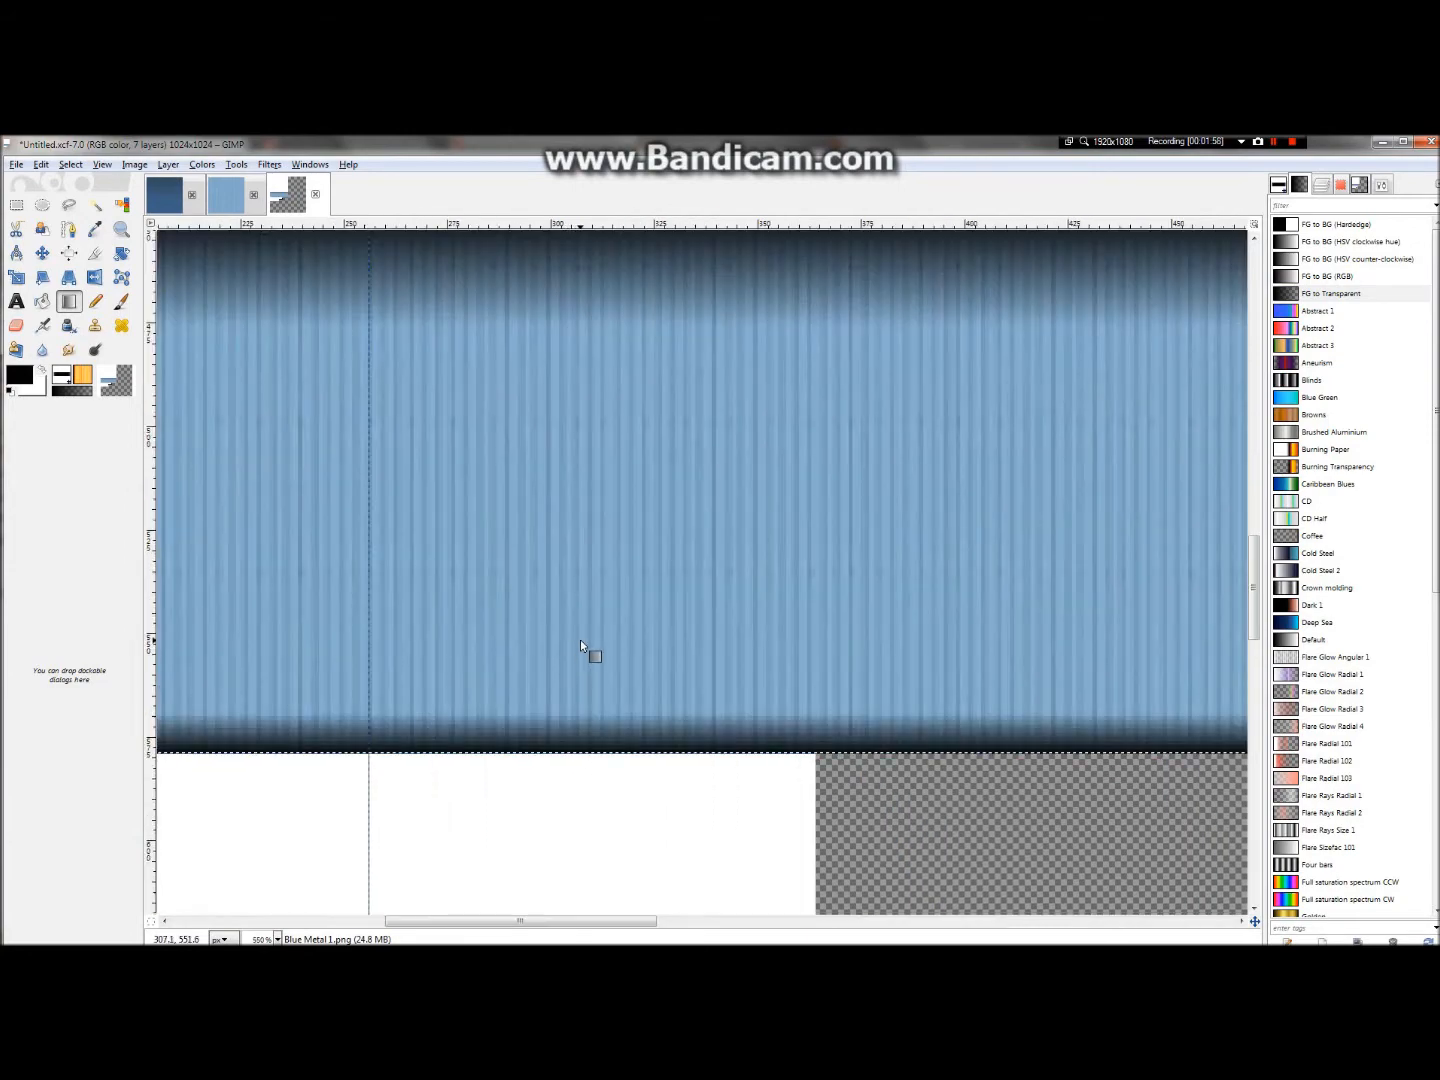
pyautogui.scroll(-2, 585, 653)
pyautogui.click(1300, 185)
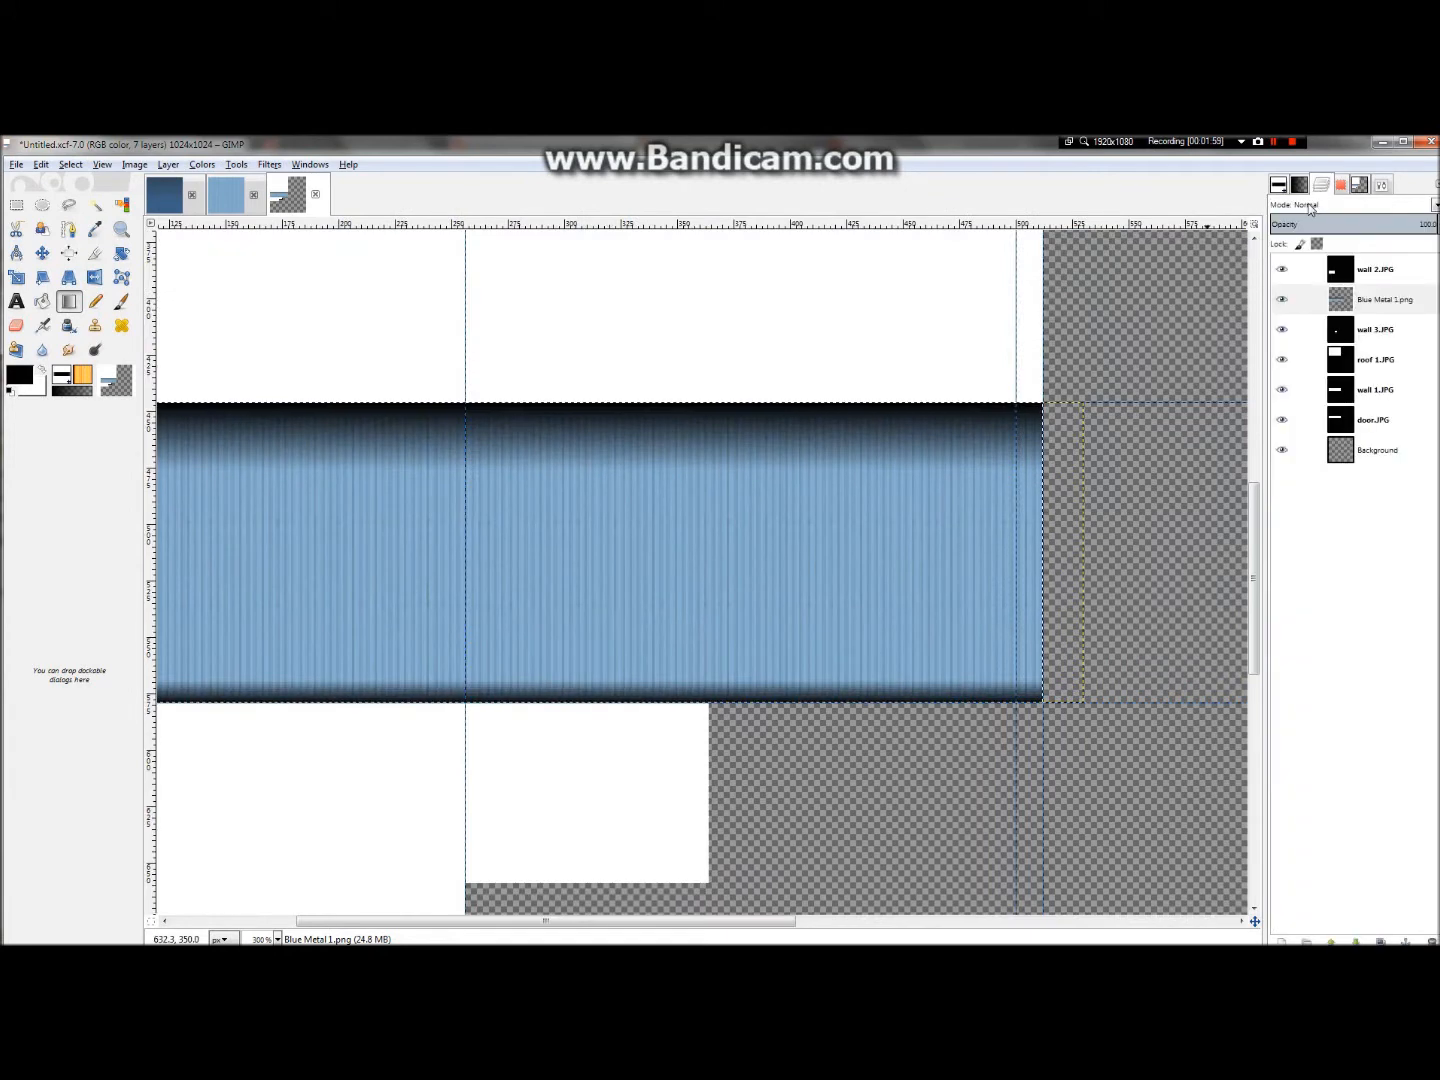
pyautogui.hotkey('ctrl', 'z')
pyautogui.hotkey('ctrl', 'z')
# - Add a new layer above Blue Metal 1.png and shade the strip's top and bottom edges on it with black-to-transparent gradients
pyautogui.rightClick(1384, 299)
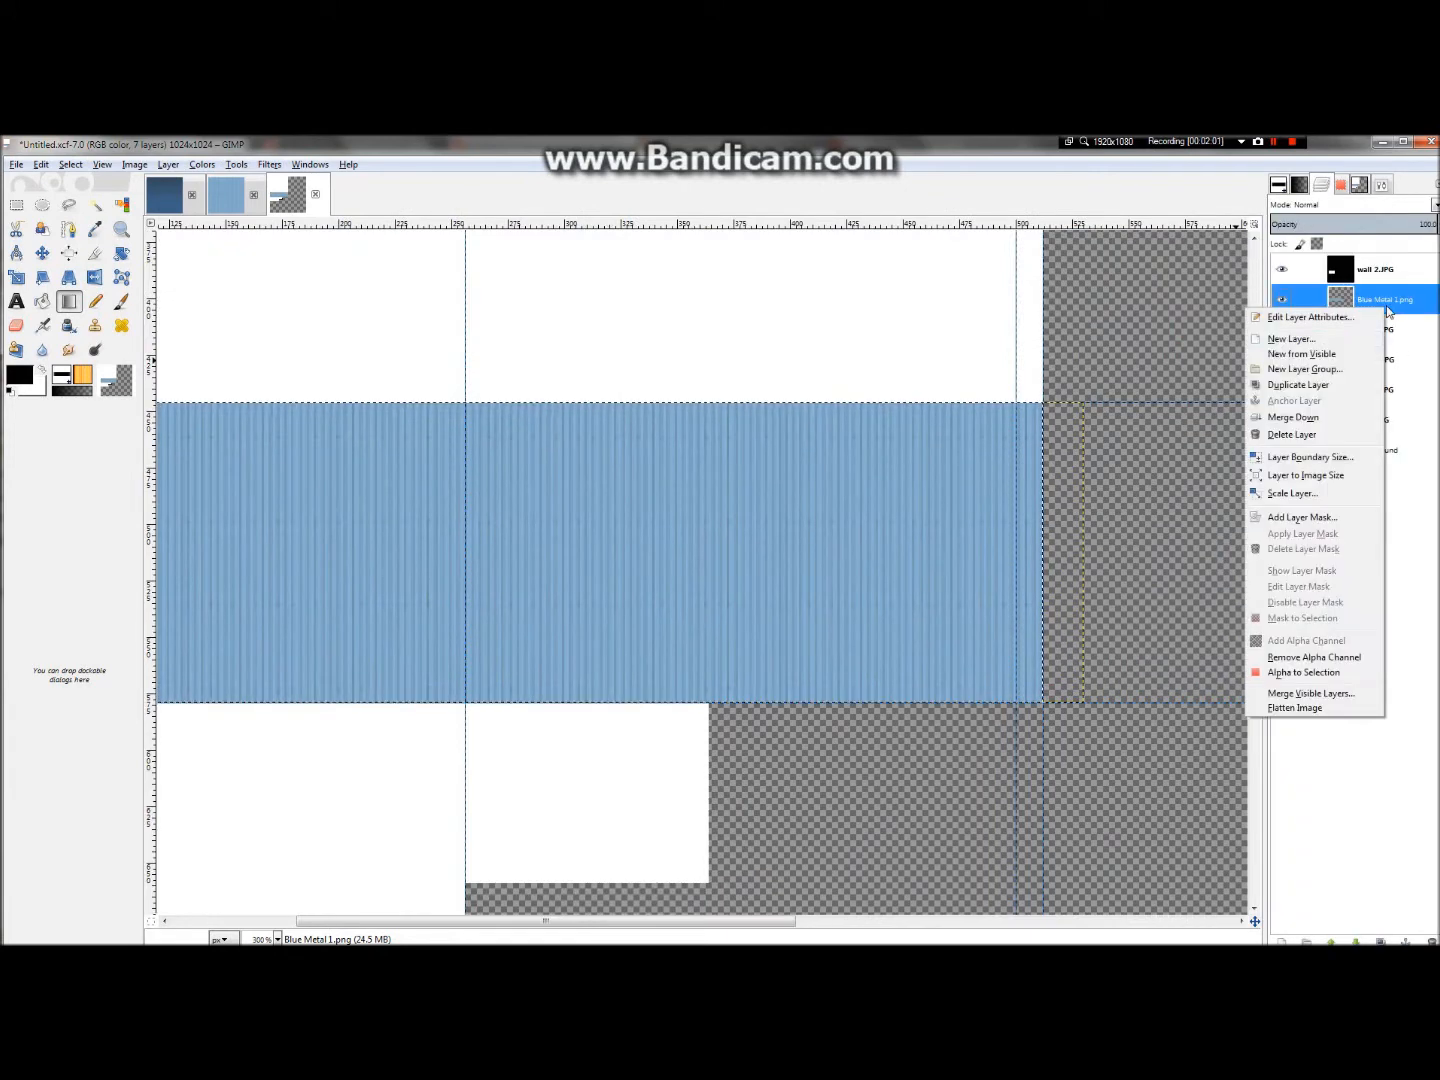
pyautogui.click(1291, 334)
pyautogui.click(245, 506)
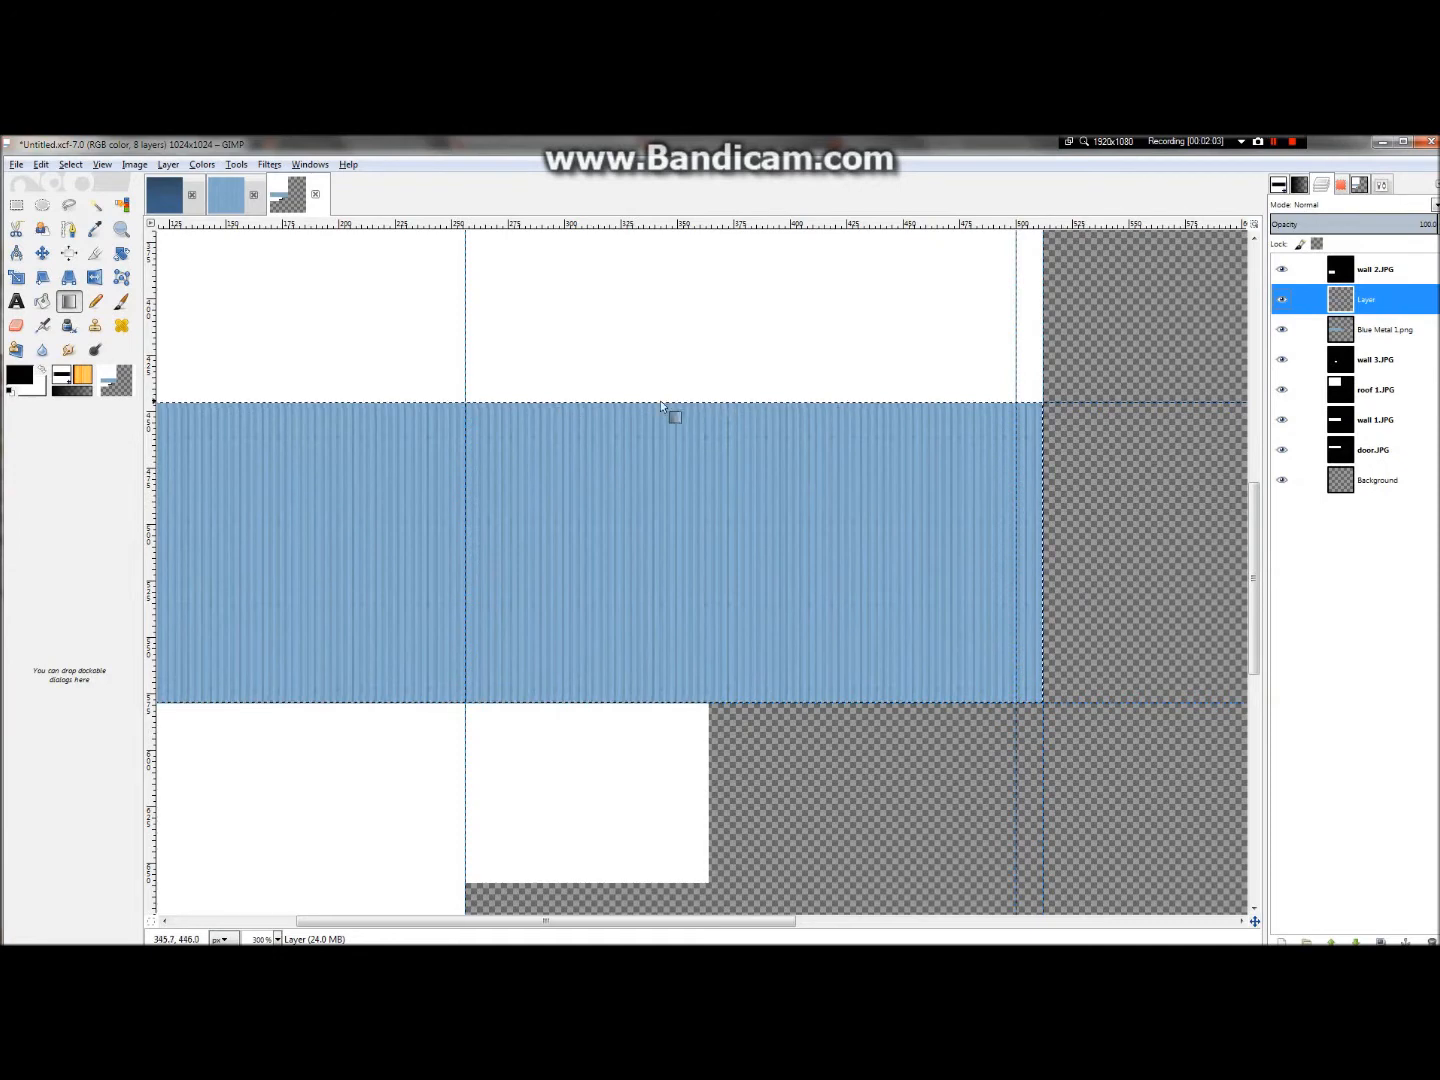
pyautogui.moveTo(655, 401); pyautogui.dragTo(660, 465)
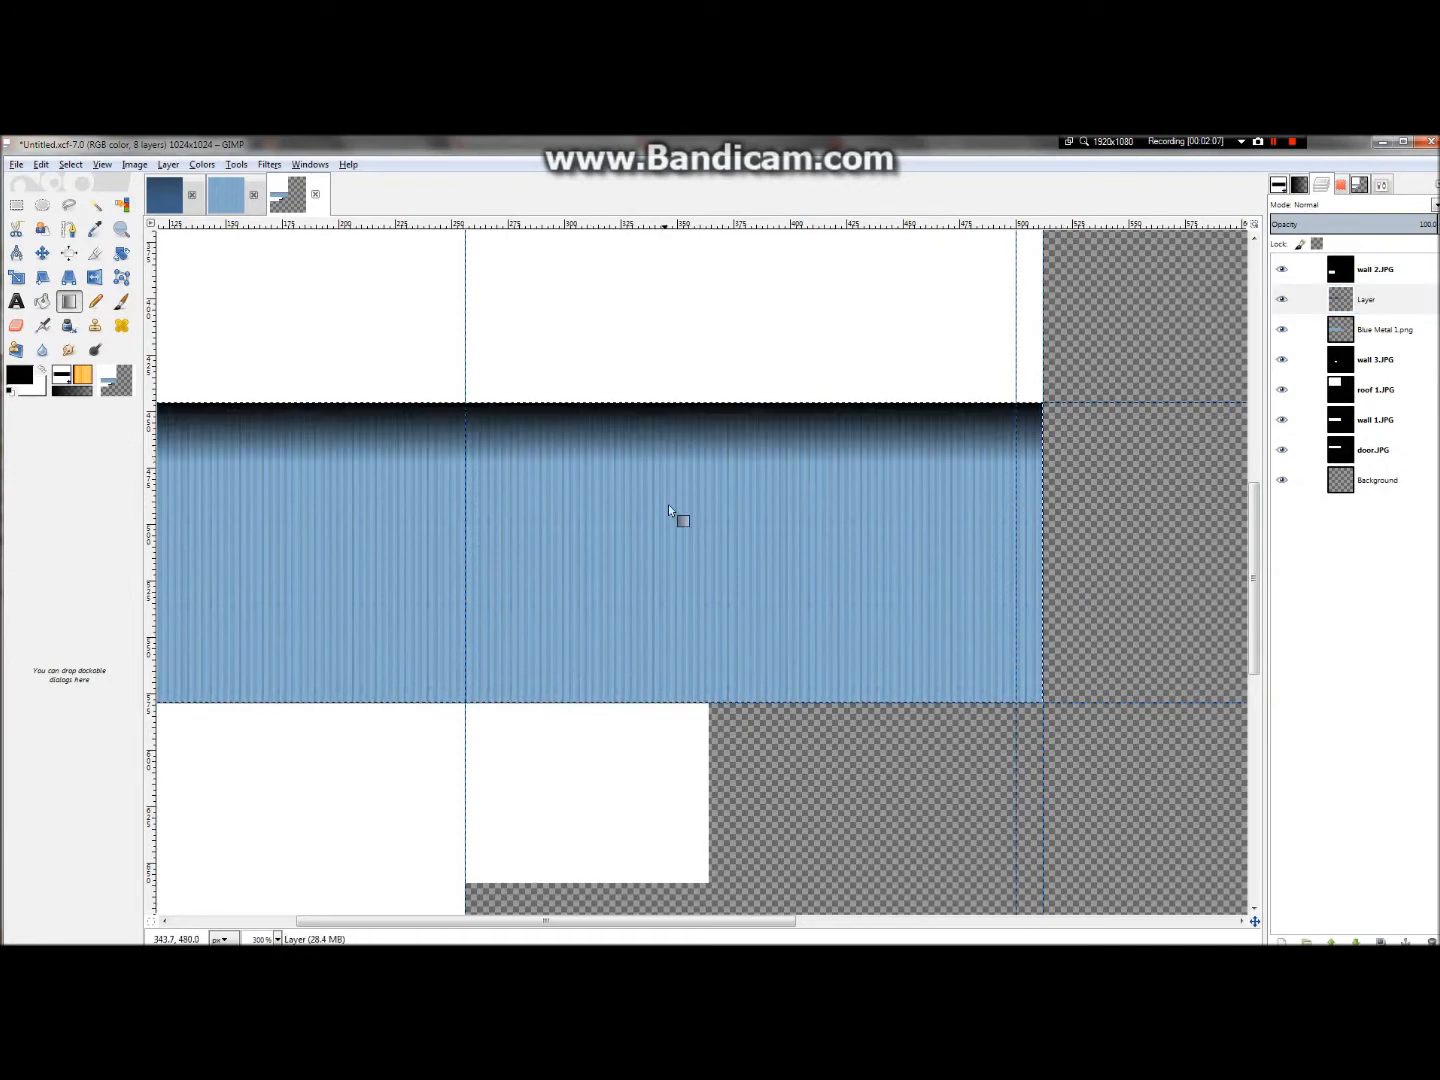
pyautogui.moveTo(744, 701); pyautogui.dragTo(747, 687)
pyautogui.scroll(-2, 799, 652)
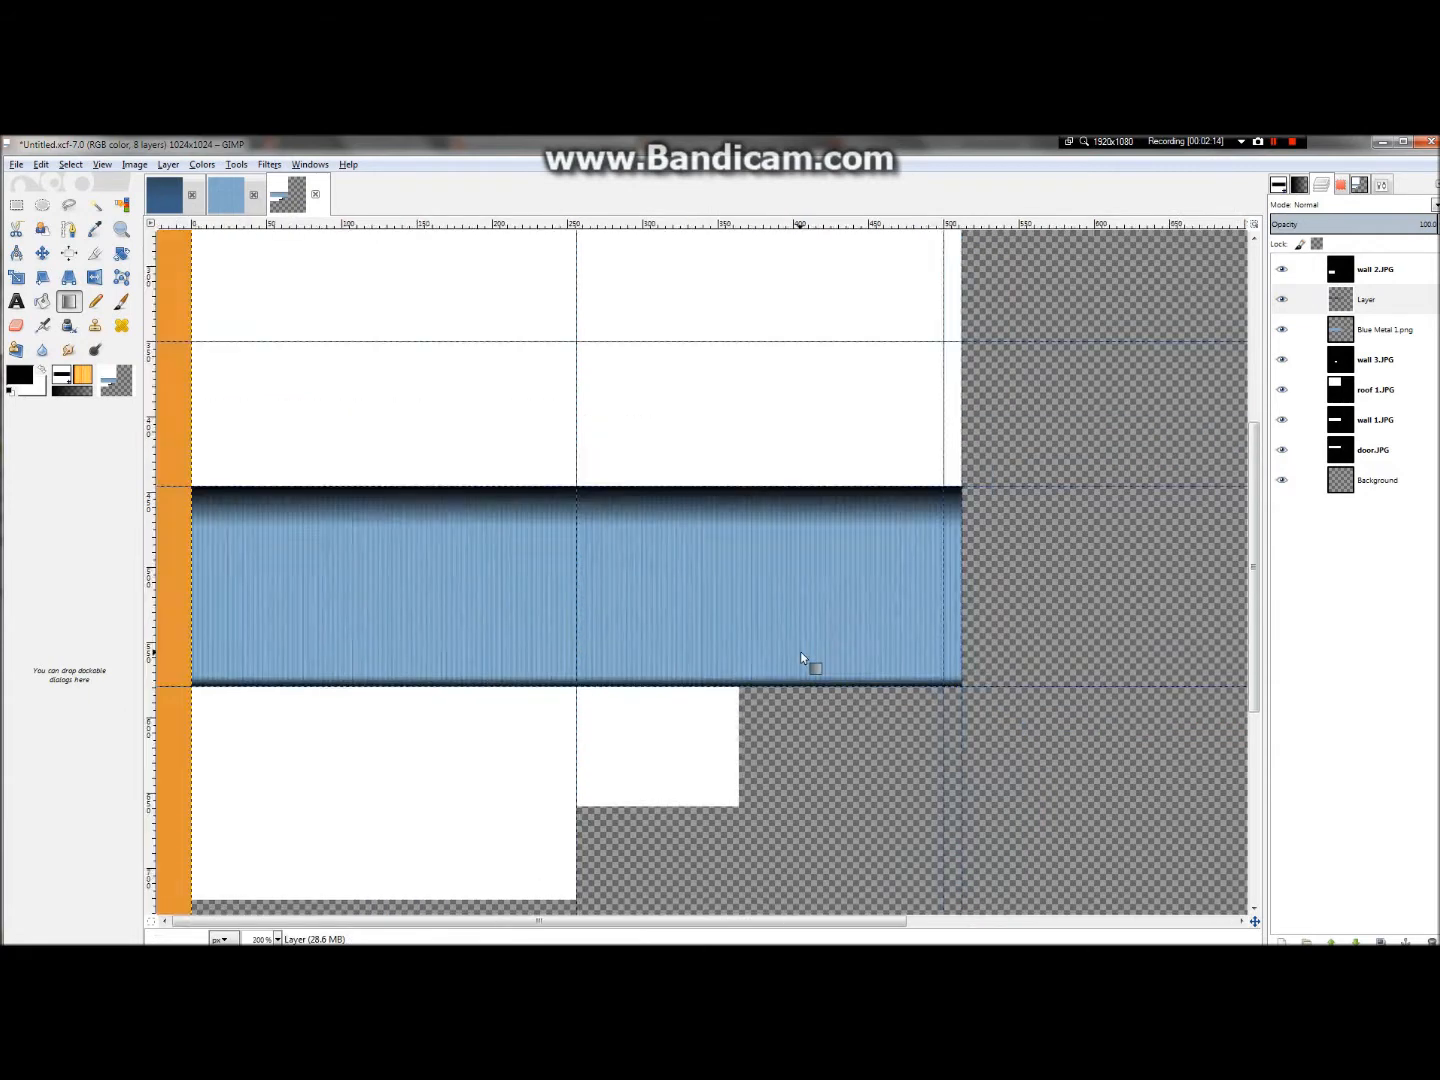
# - Lower the opacity of the gradient shading layer to about 34%
pyautogui.scroll(2, 483, 583)
pyautogui.click(1328, 225)
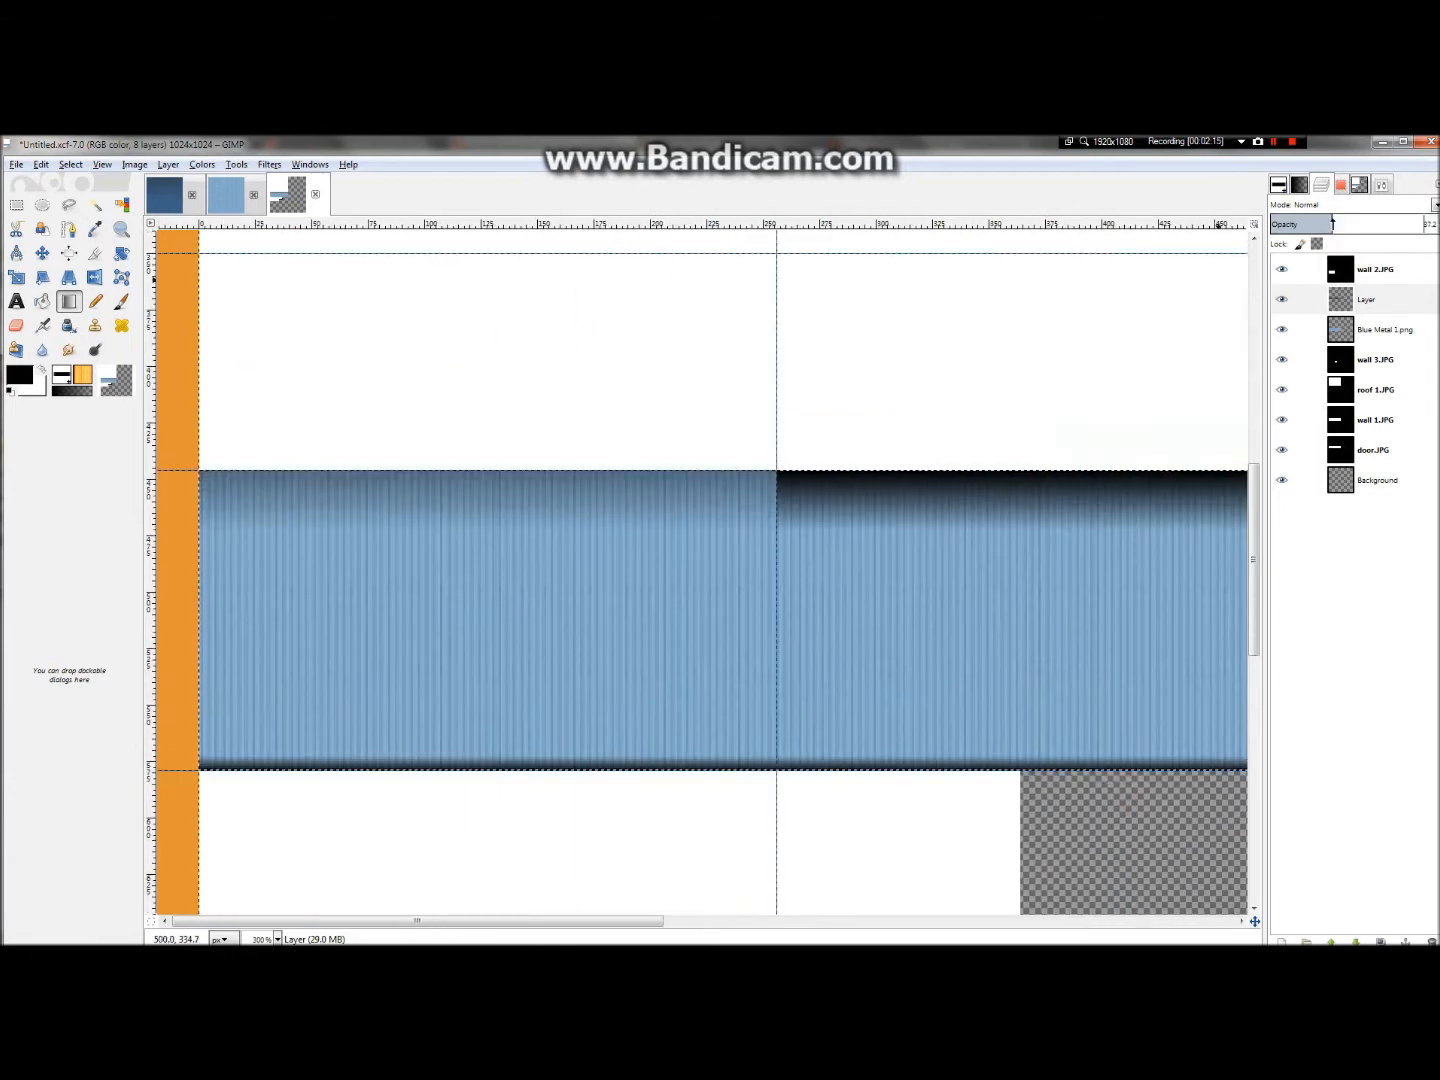
pyautogui.scroll(-2, 608, 529)
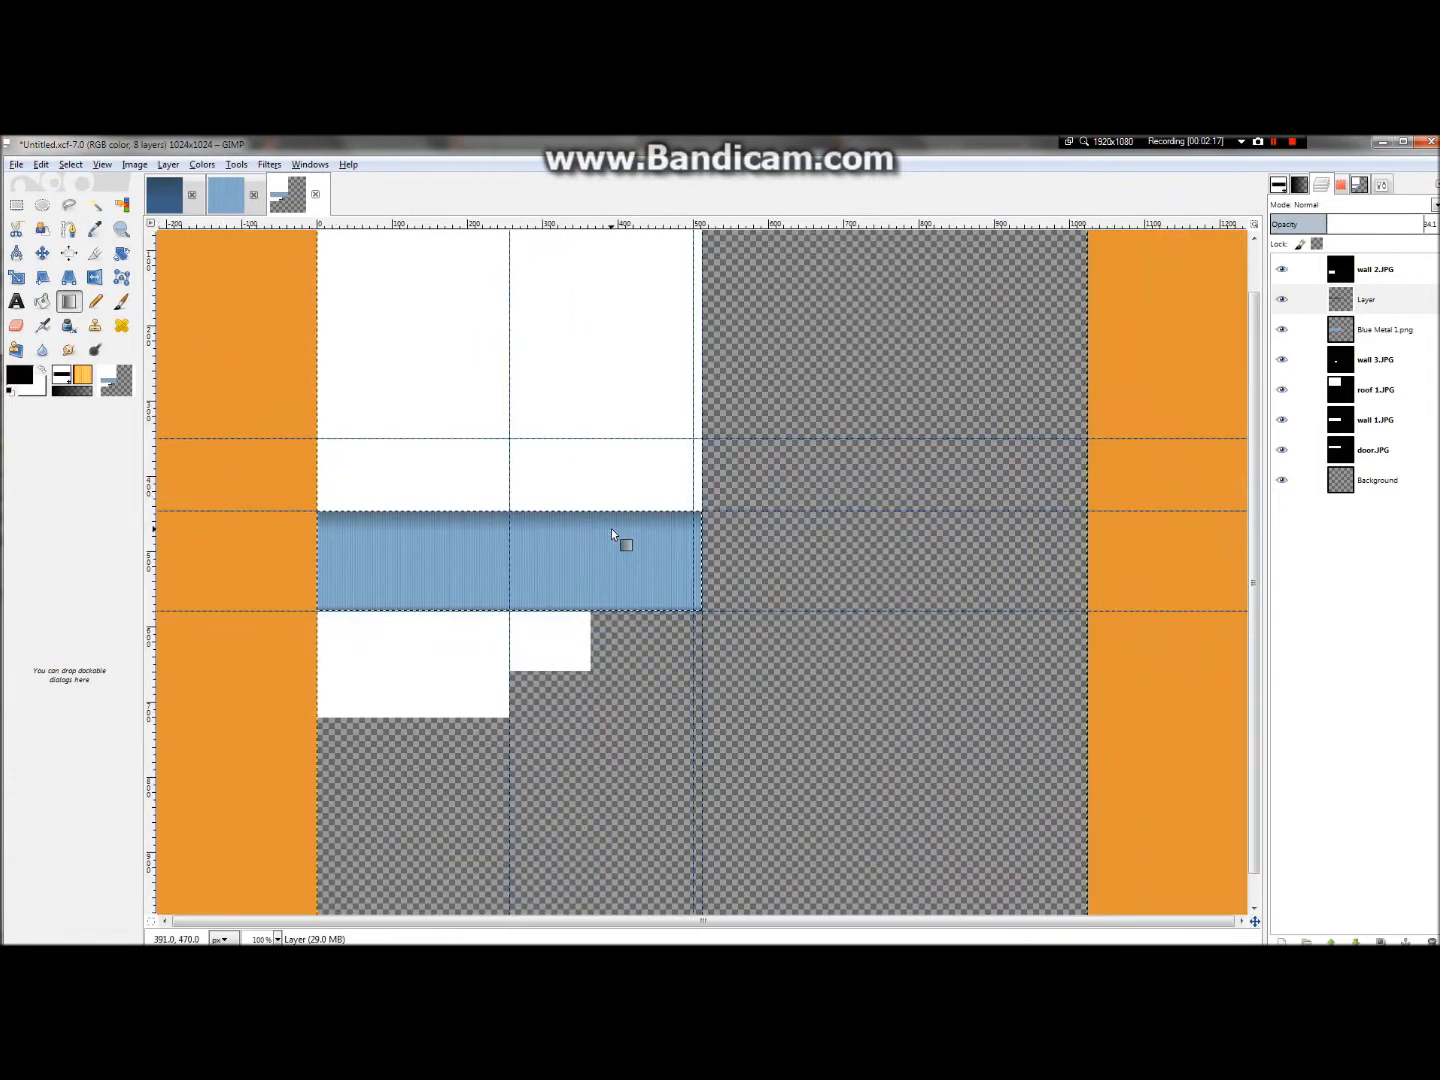
pyautogui.scroll(2, 611, 528)
pyautogui.click(1332, 225)
pyautogui.moveTo(1332, 225)
pyautogui.mouseDown()
pyautogui.moveTo(1375, 239)
pyautogui.moveTo(1305, 240)
pyautogui.moveTo(1329, 248)
pyautogui.mouseUp()
pyautogui.scroll(-2, 1172, 370)
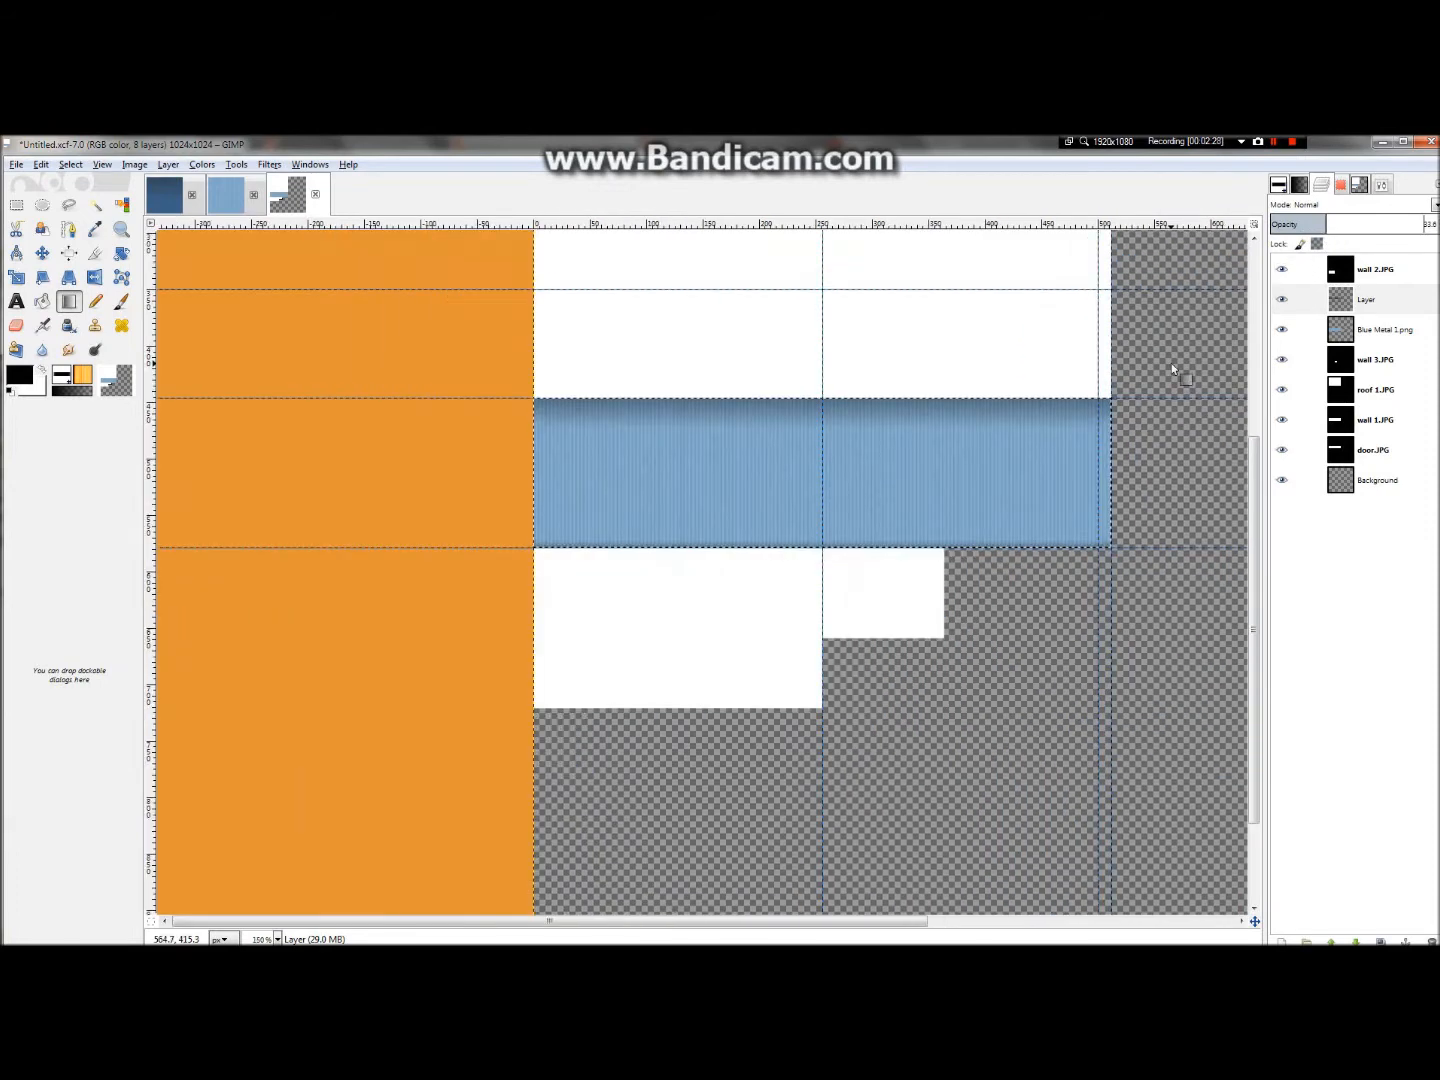
# - Save the image as hang.xcf in the hanger folder and export it to hang.png
pyautogui.click(16, 164)
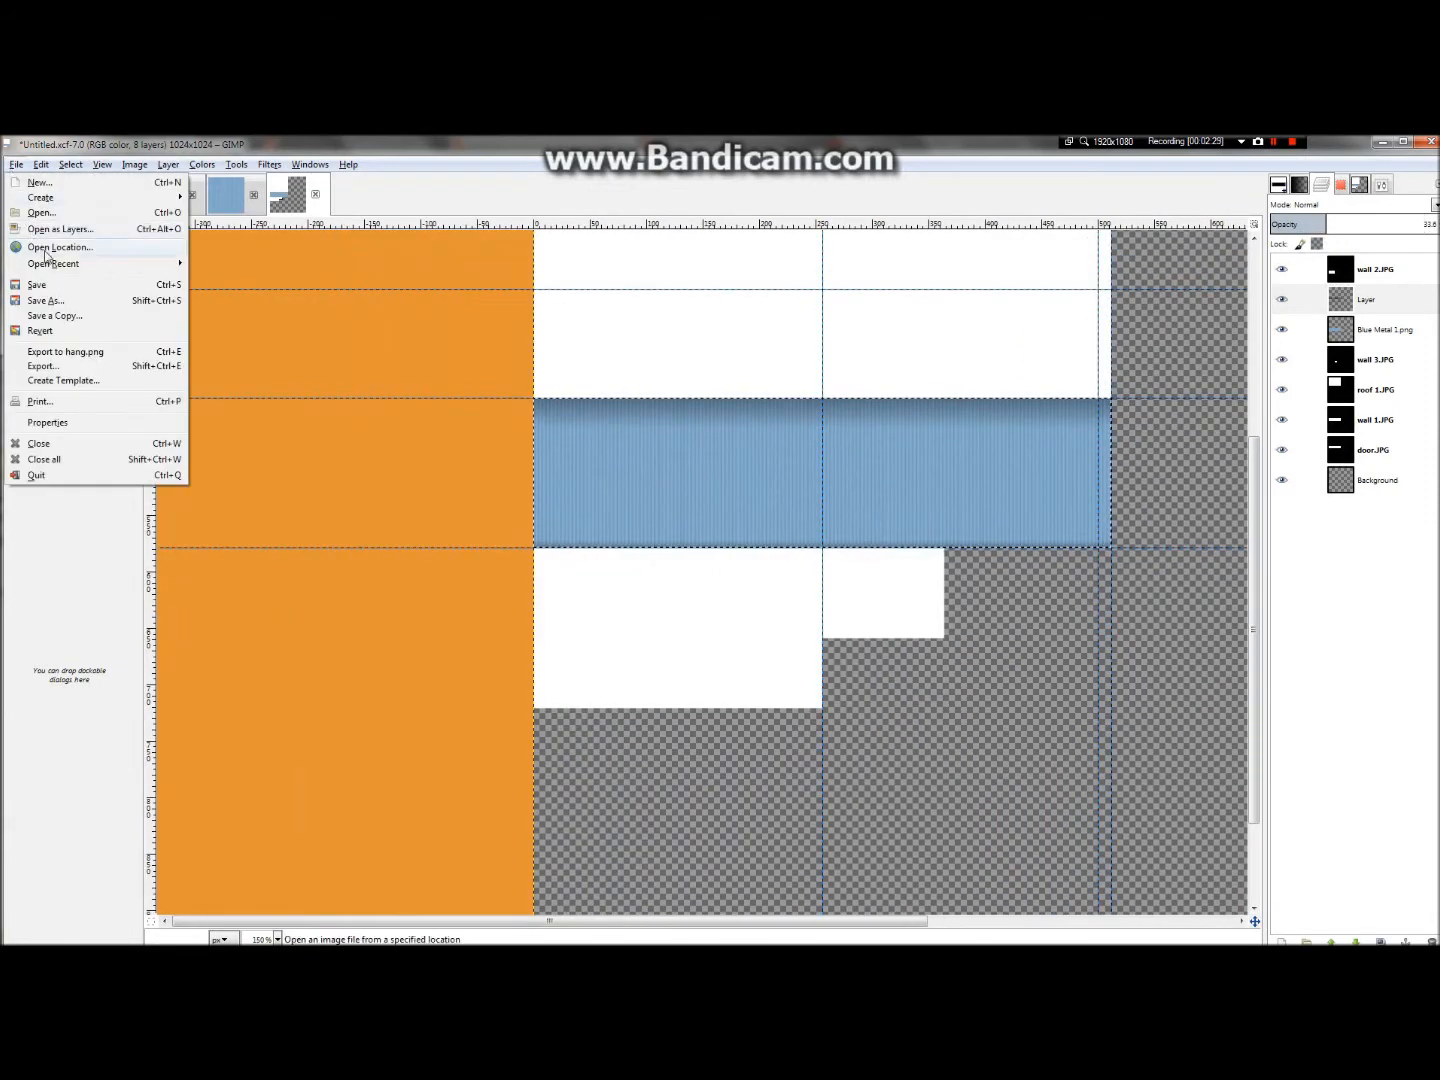
pyautogui.click(39, 285)
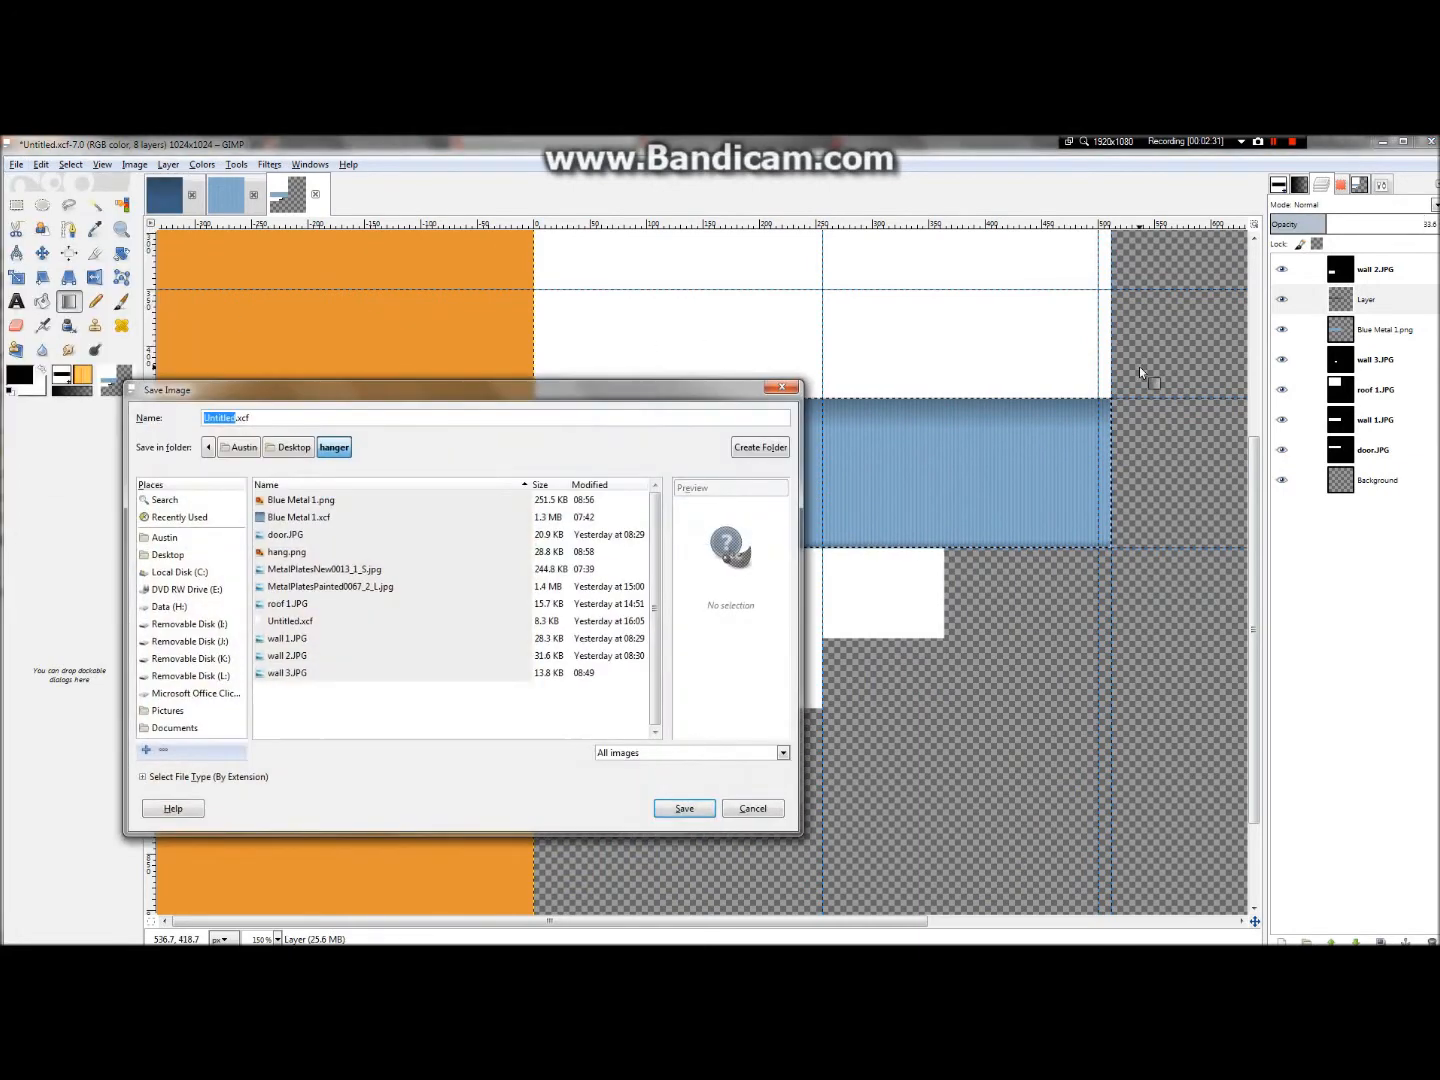
pyautogui.write('hanh')
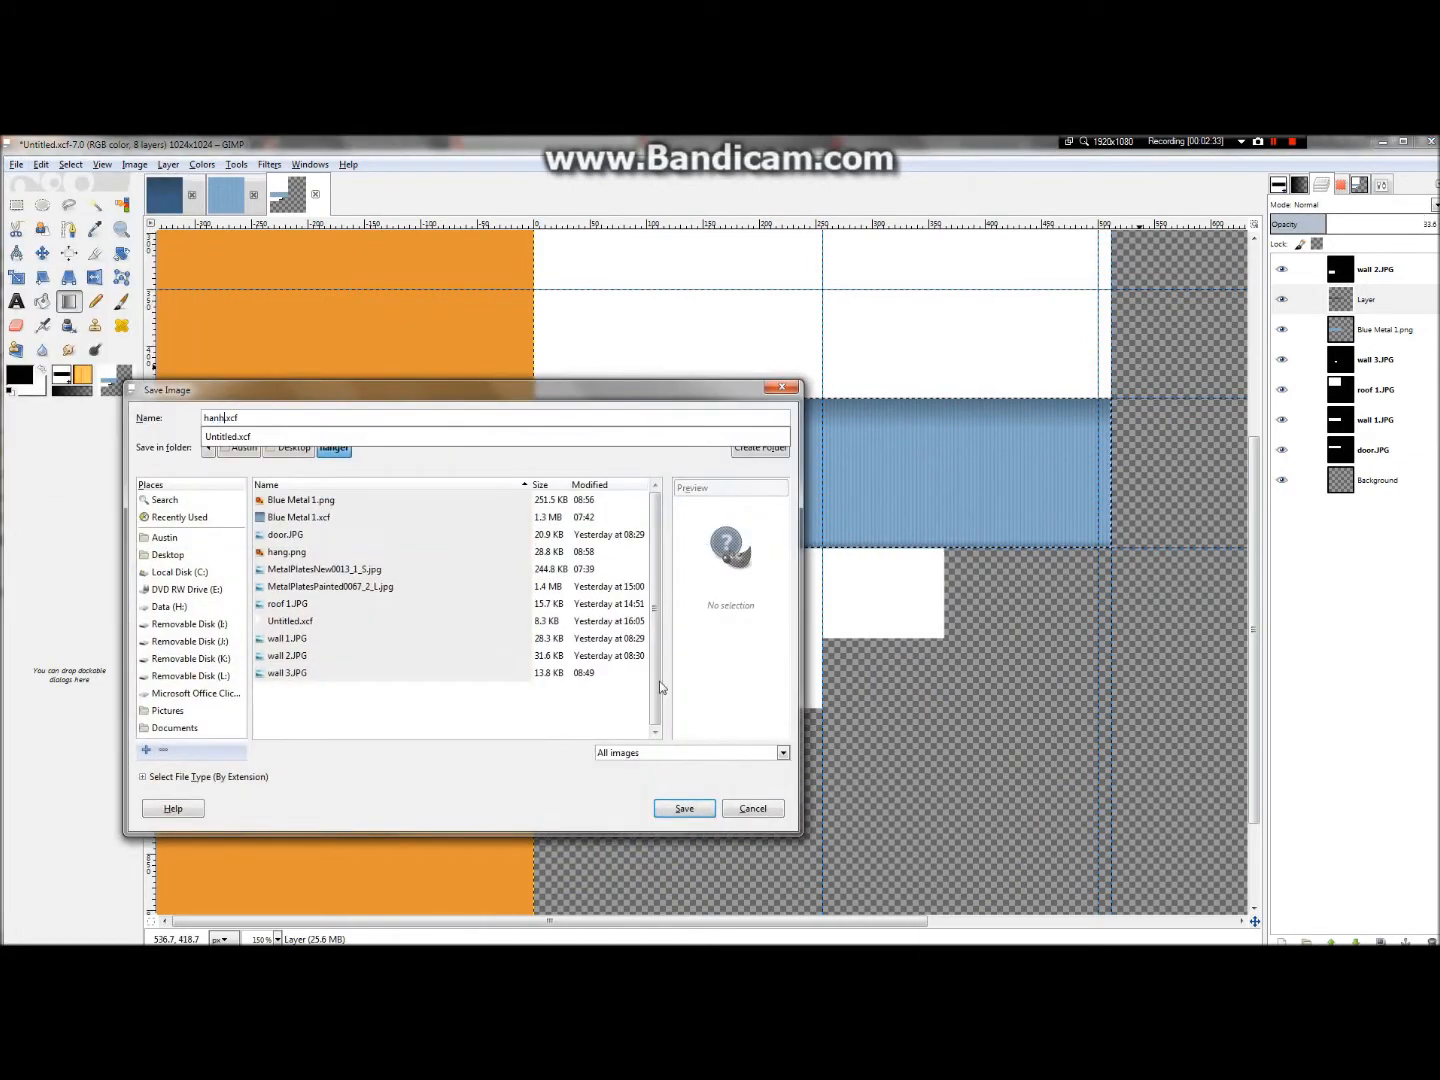
pyautogui.click(710, 812)
pyautogui.click(710, 812)
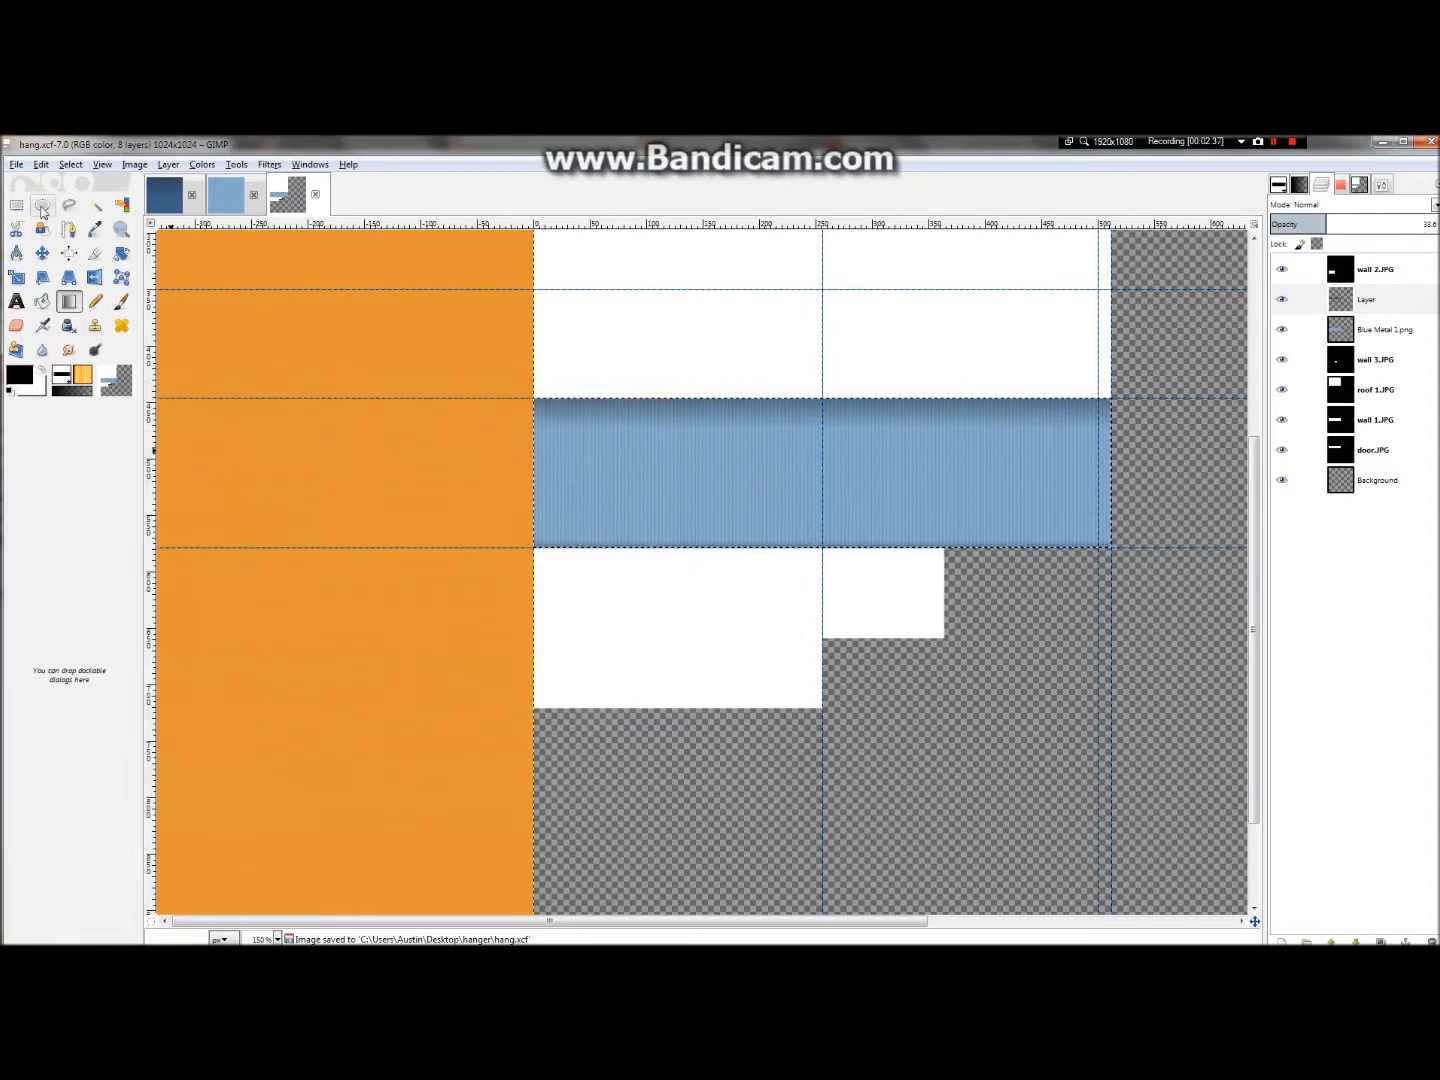
pyautogui.click(16, 166)
pyautogui.click(68, 345)
# - Switch to SketchUp and reload the hang image from the hanger folder as the texture of Material1
pyautogui.moveTo(588, 139)
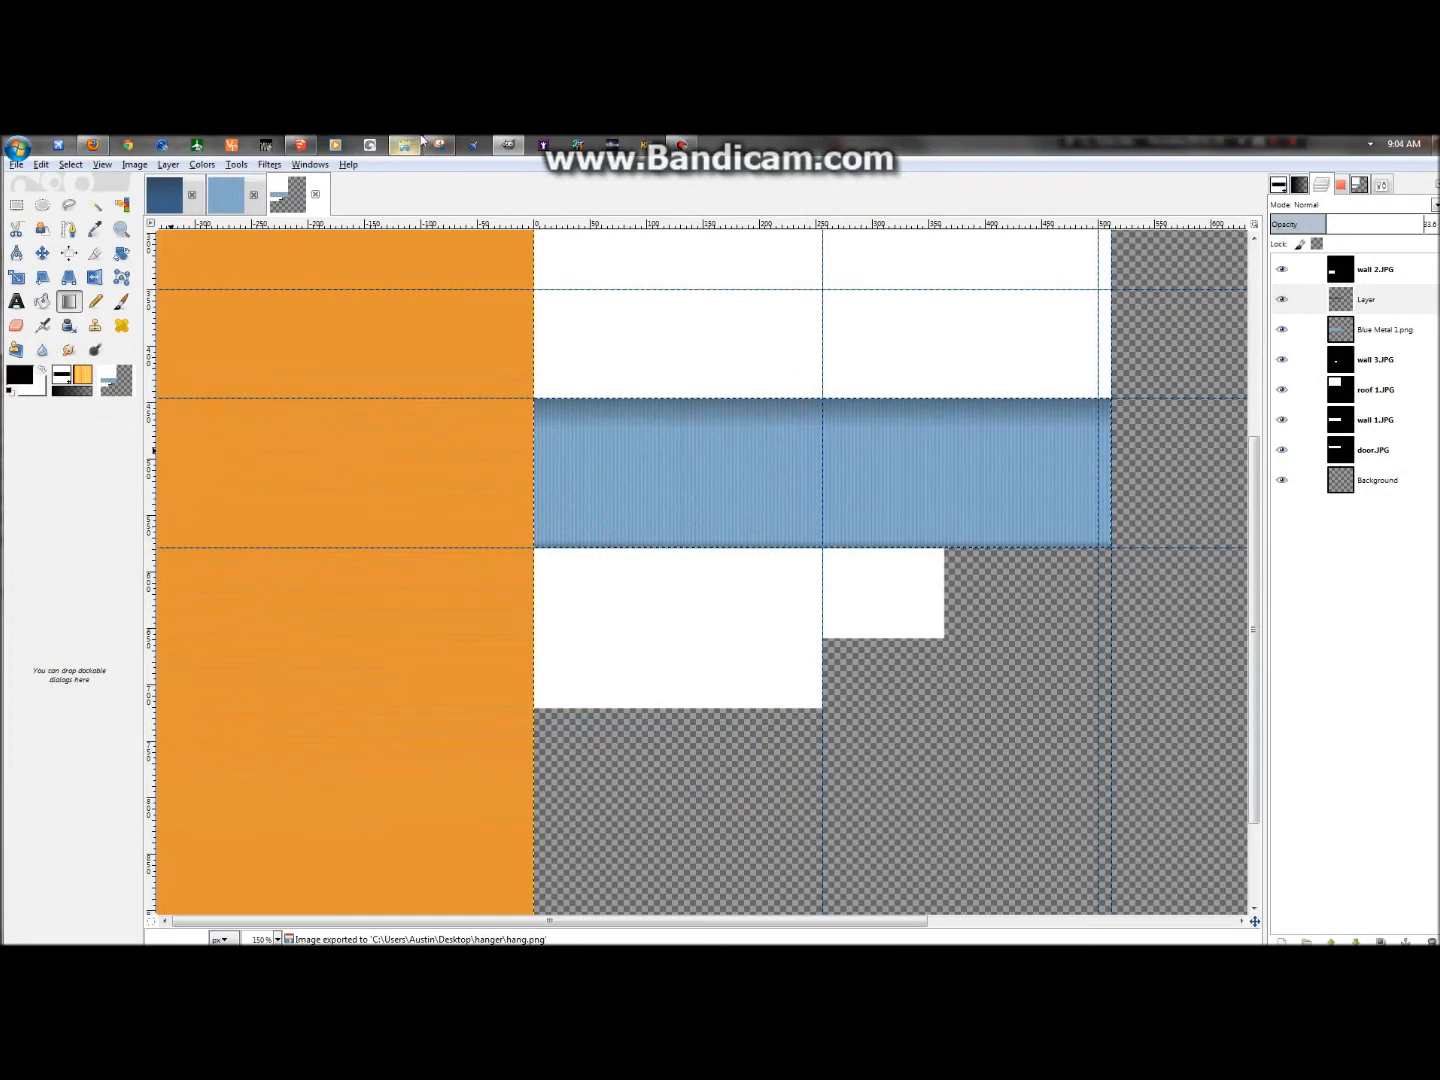
pyautogui.click(299, 146)
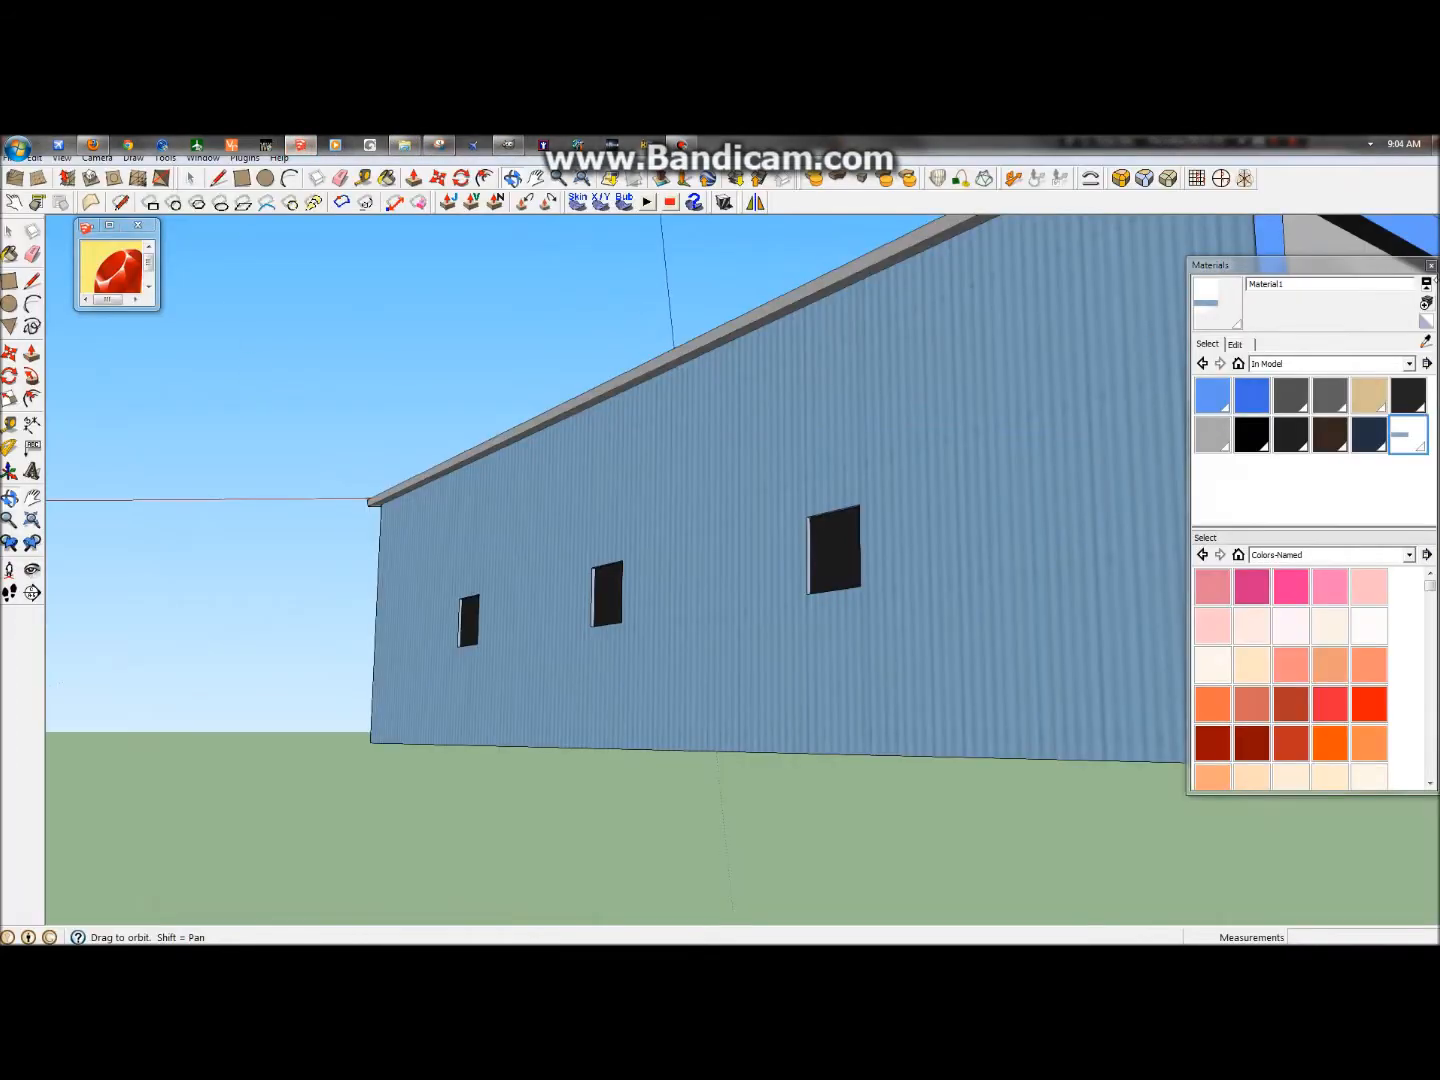
pyautogui.click(1426, 301)
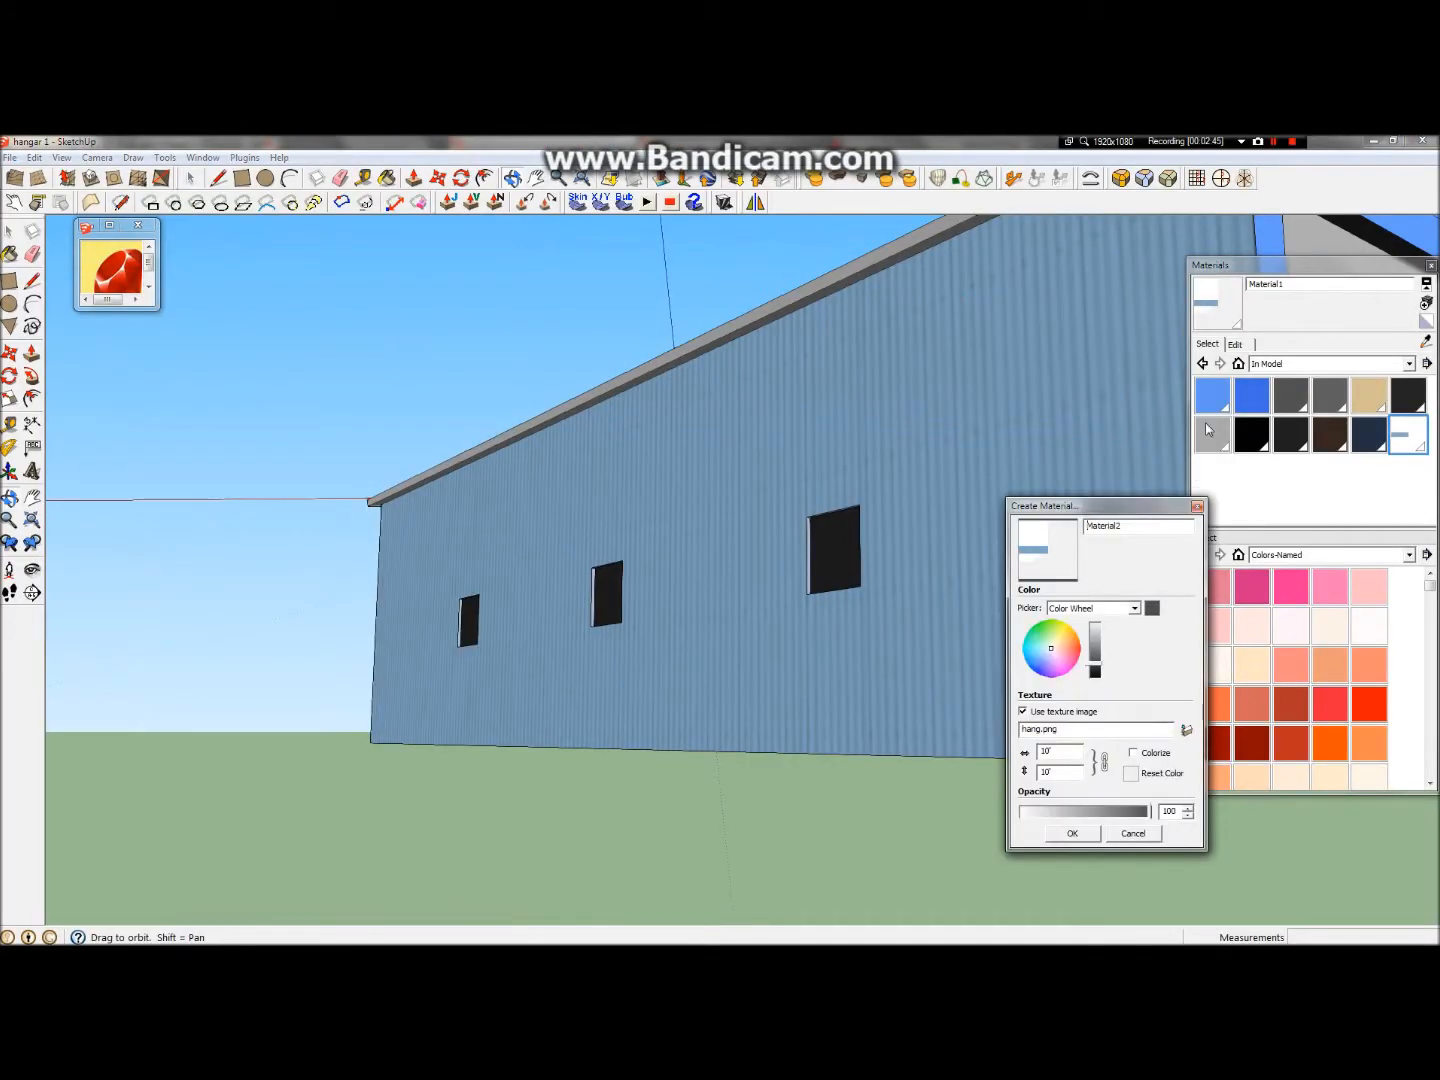
pyautogui.click(1198, 506)
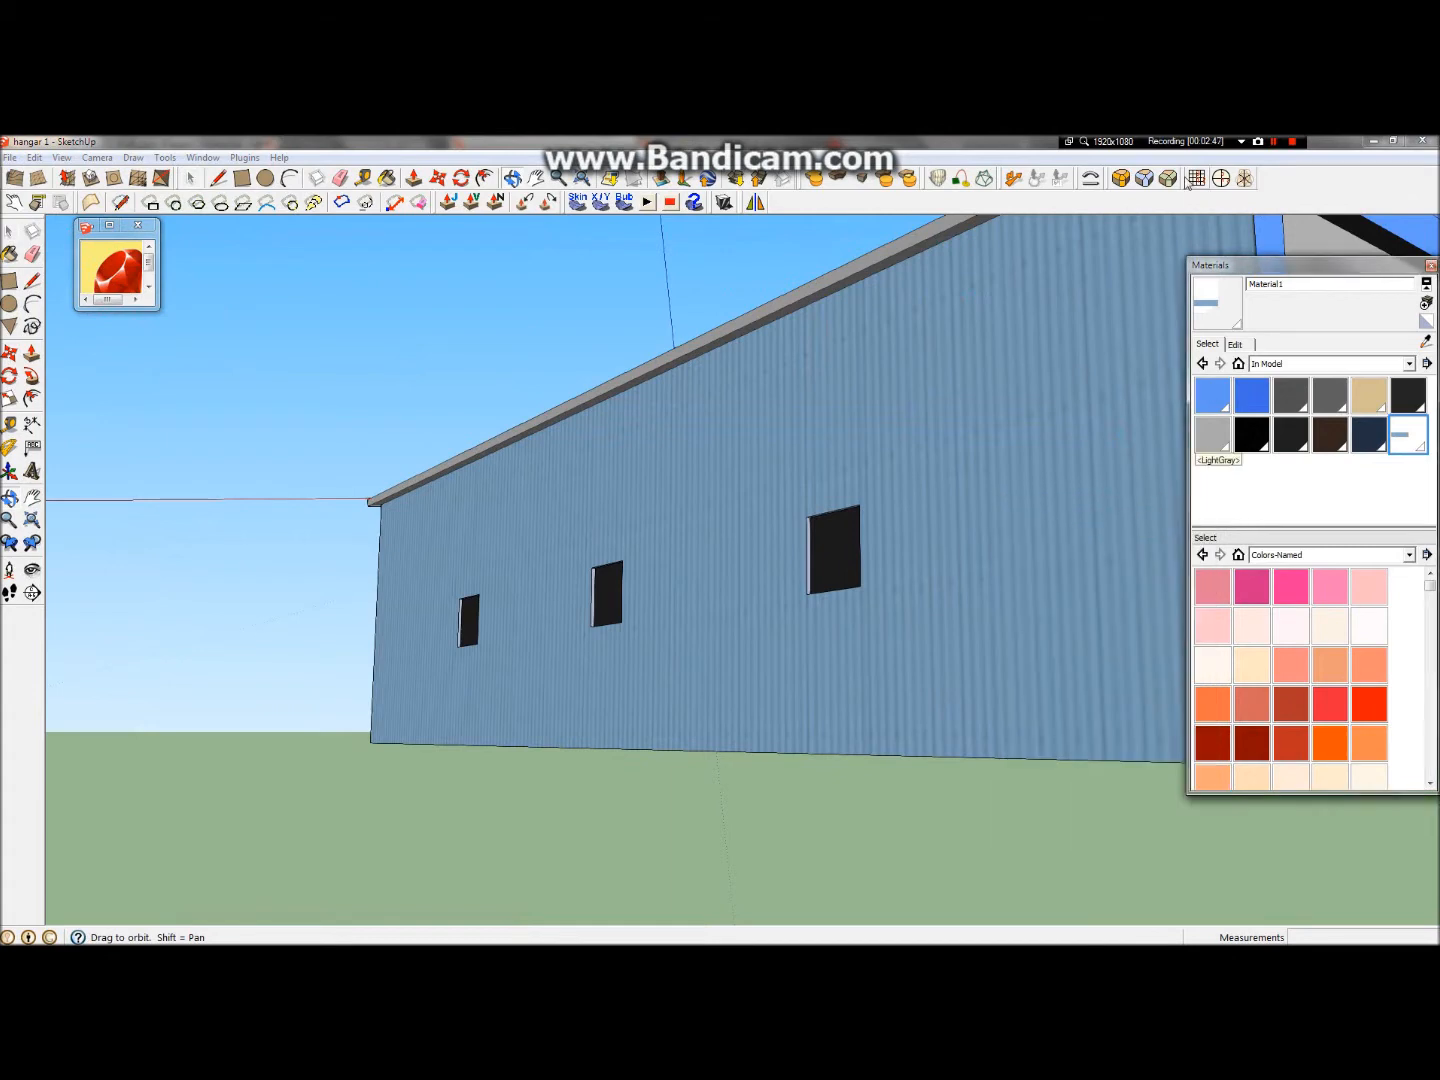
pyautogui.click(1246, 345)
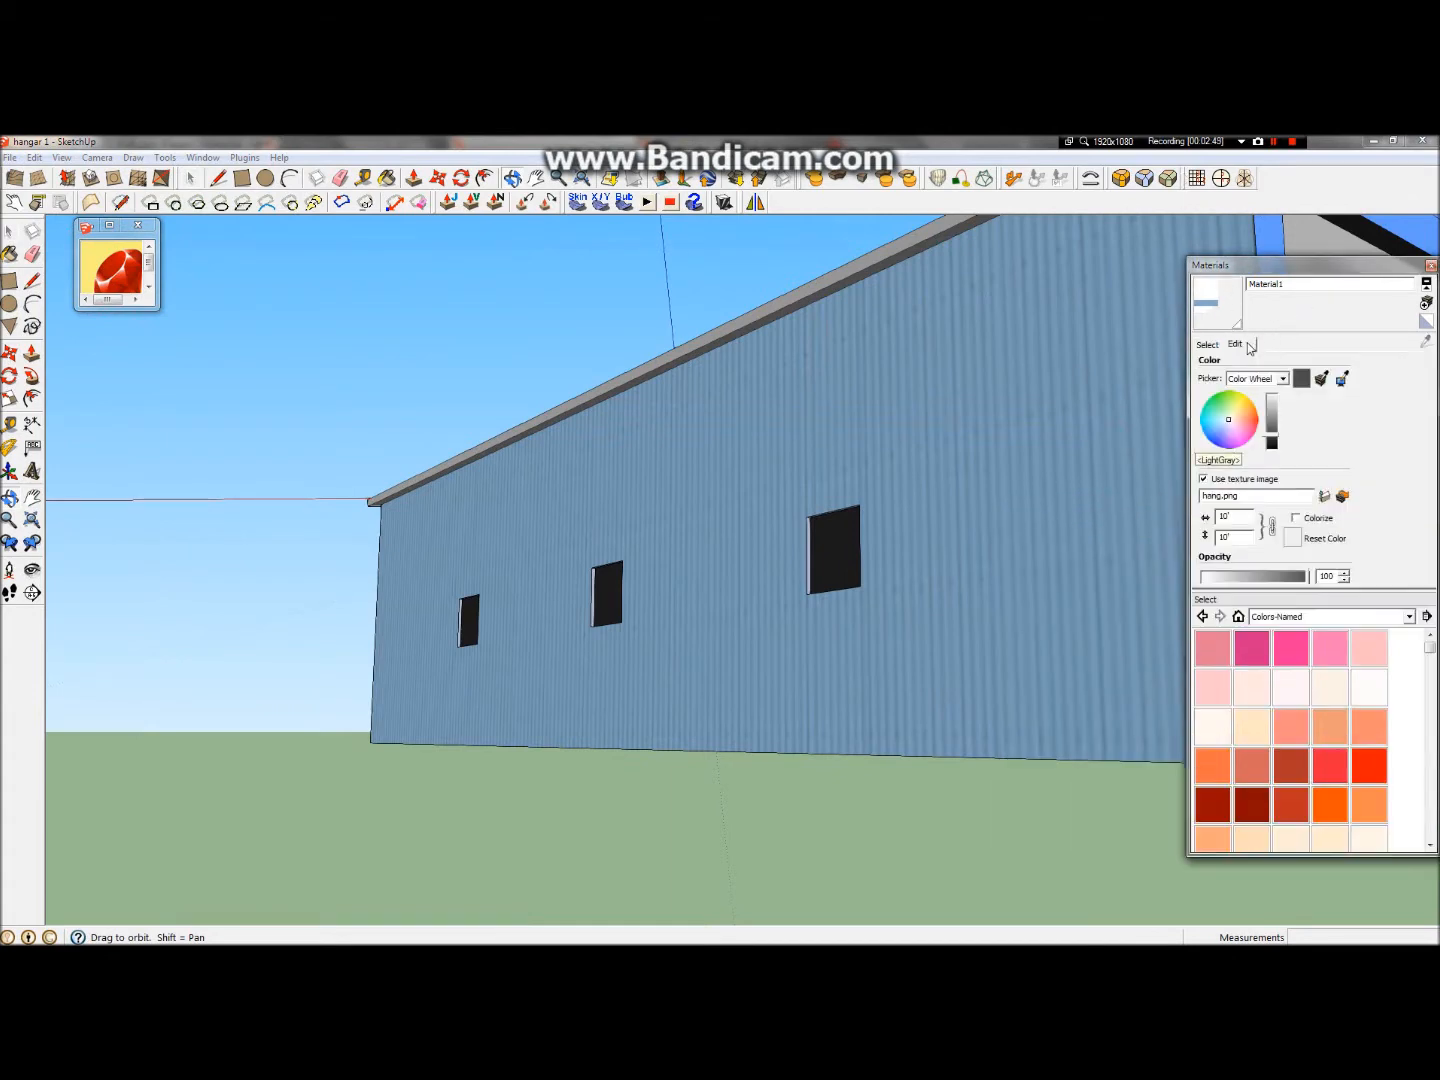
pyautogui.click(1323, 496)
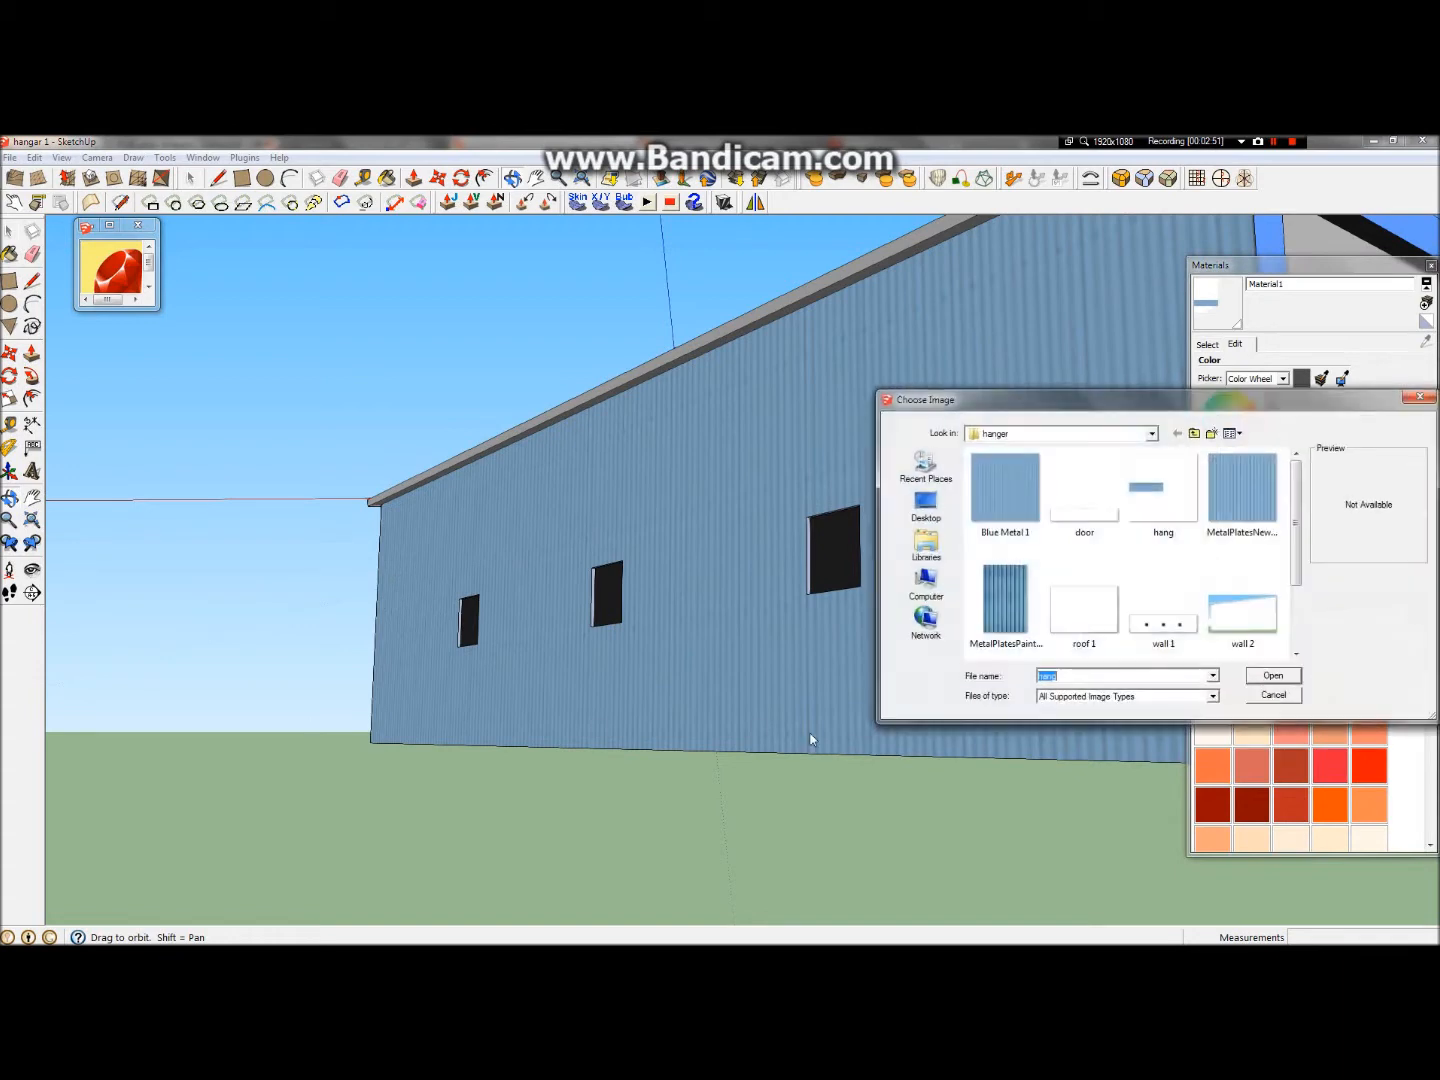
pyautogui.click(1286, 681)
# - Examine the shading along the top and bottom of the hangar's side wall from several angles, and return to GIMP
pyautogui.moveTo(250, 522); pyautogui.dragTo(959, 525)
pyautogui.scroll(5, 959, 526)
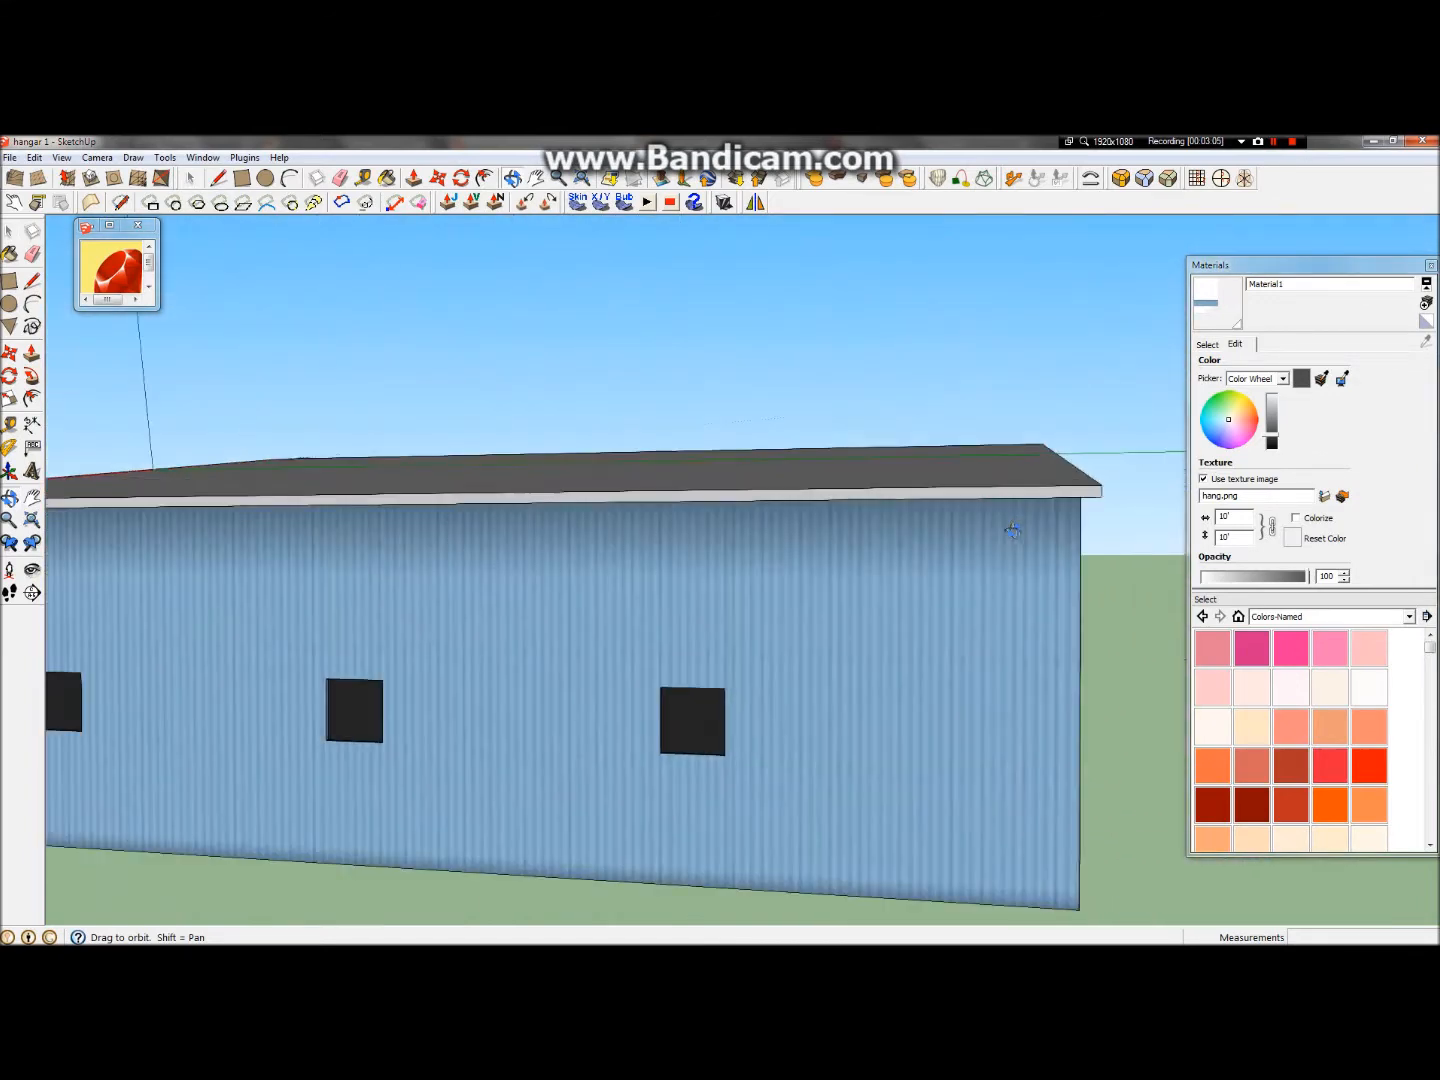
pyautogui.moveTo(917, 585); pyautogui.dragTo(861, 610)
pyautogui.scroll(-4, 1102, 453)
pyautogui.scroll(5, 811, 430)
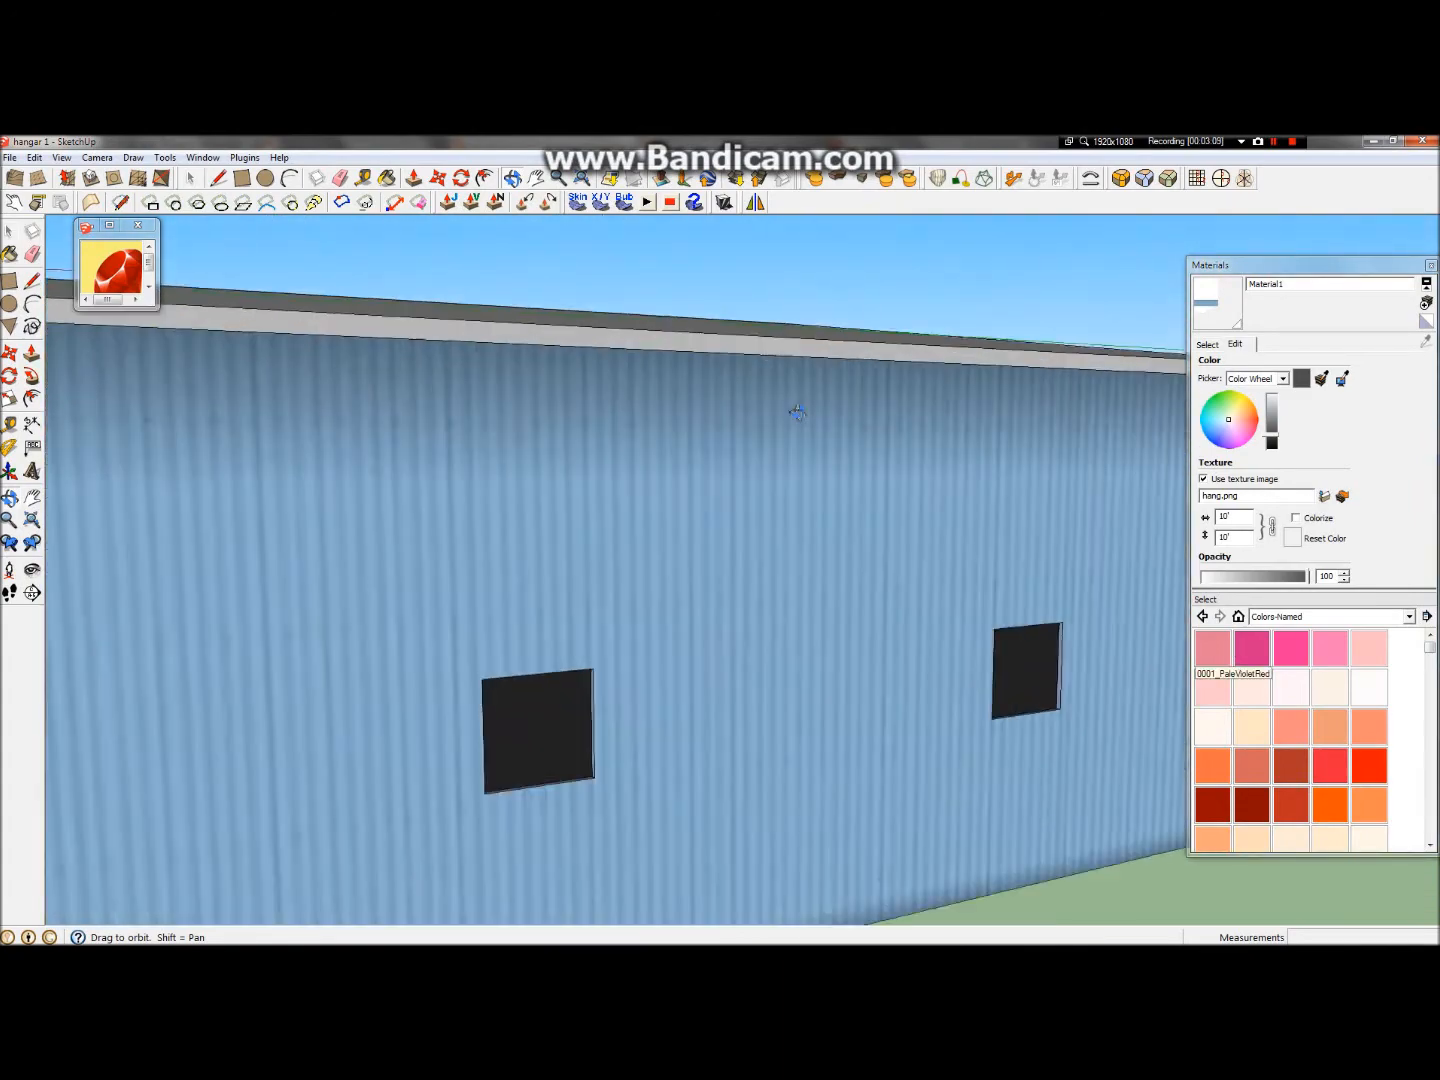
pyautogui.moveTo(386, 139)
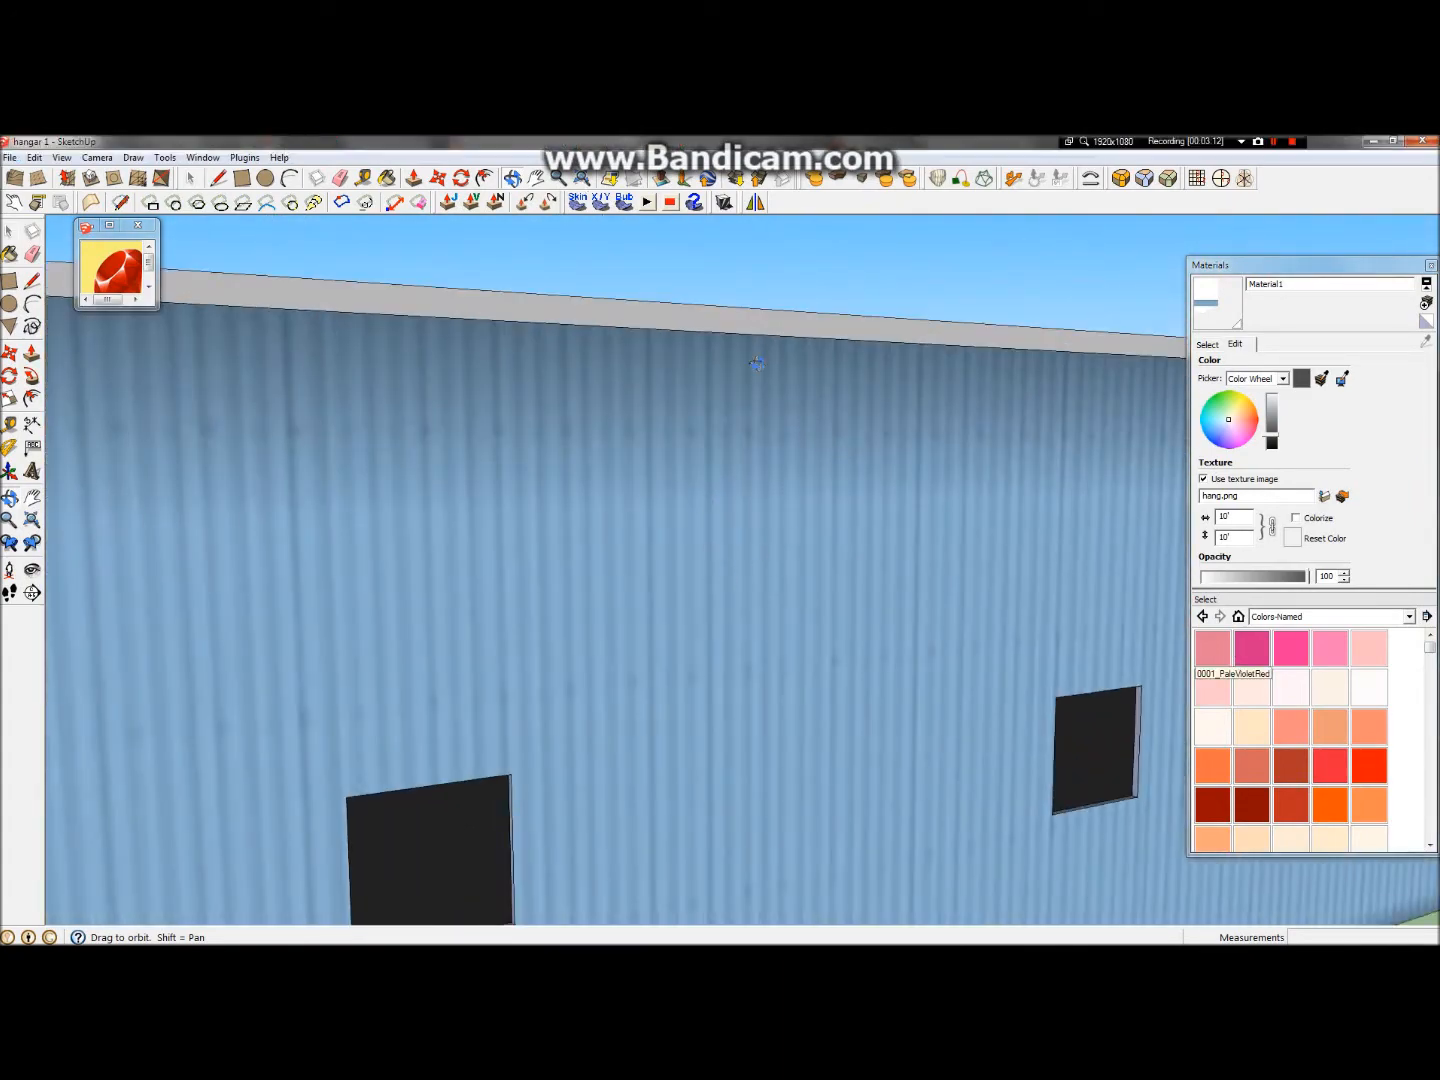
pyautogui.scroll(-5, 721, 700)
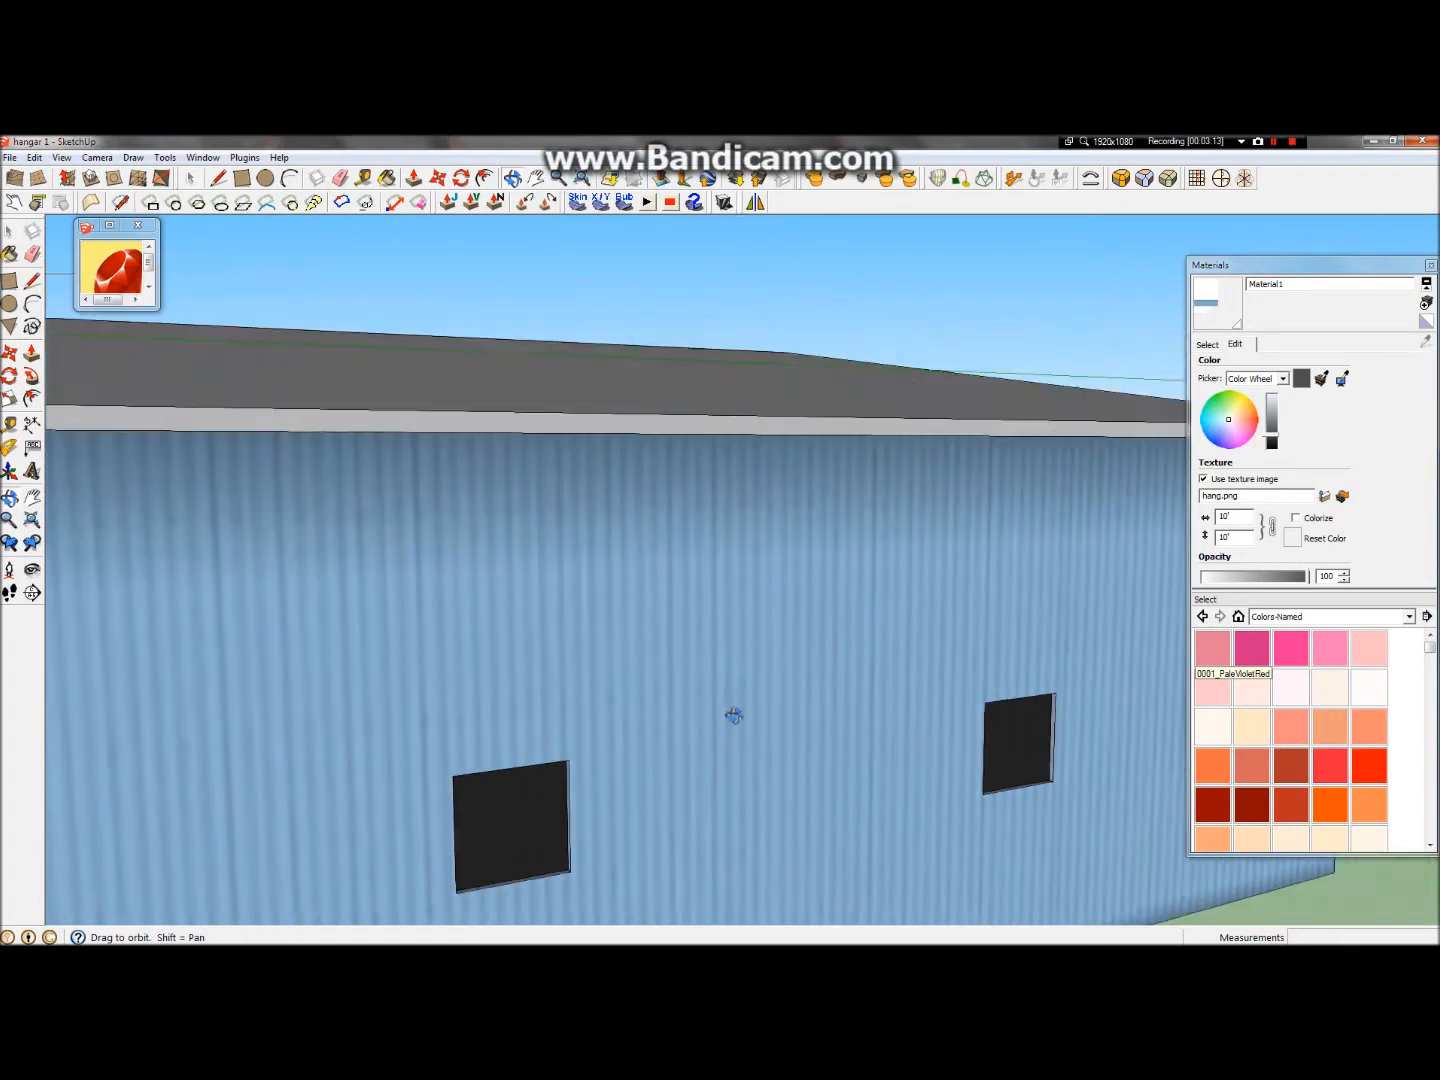
pyautogui.moveTo(525, 143)
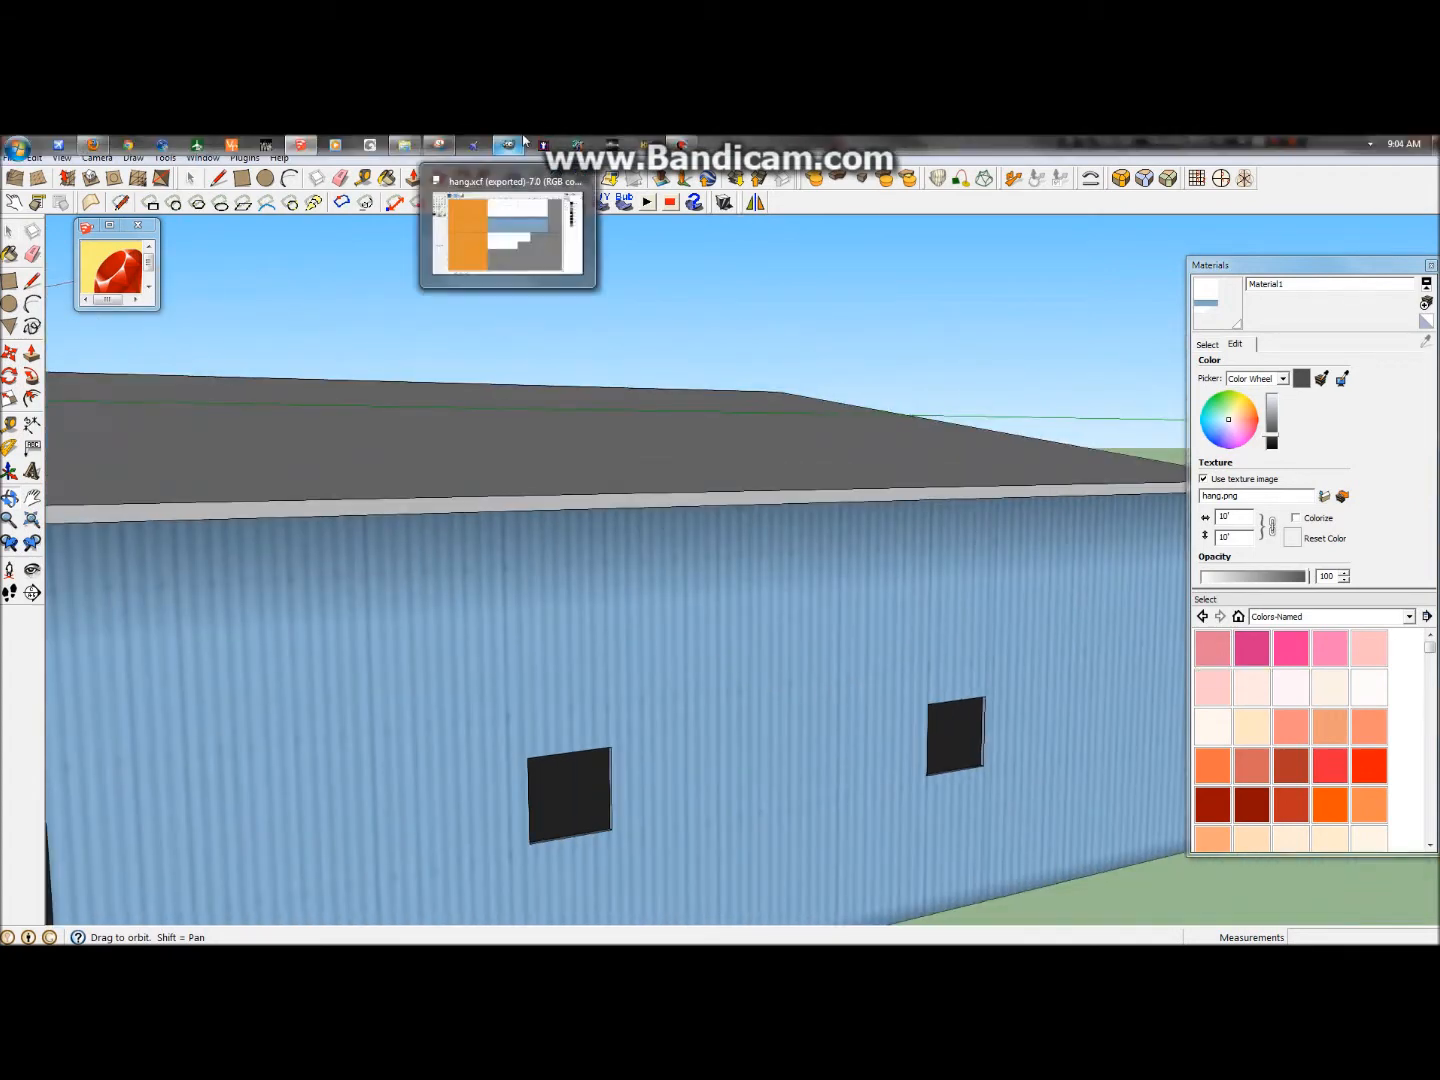
pyautogui.click(525, 143)
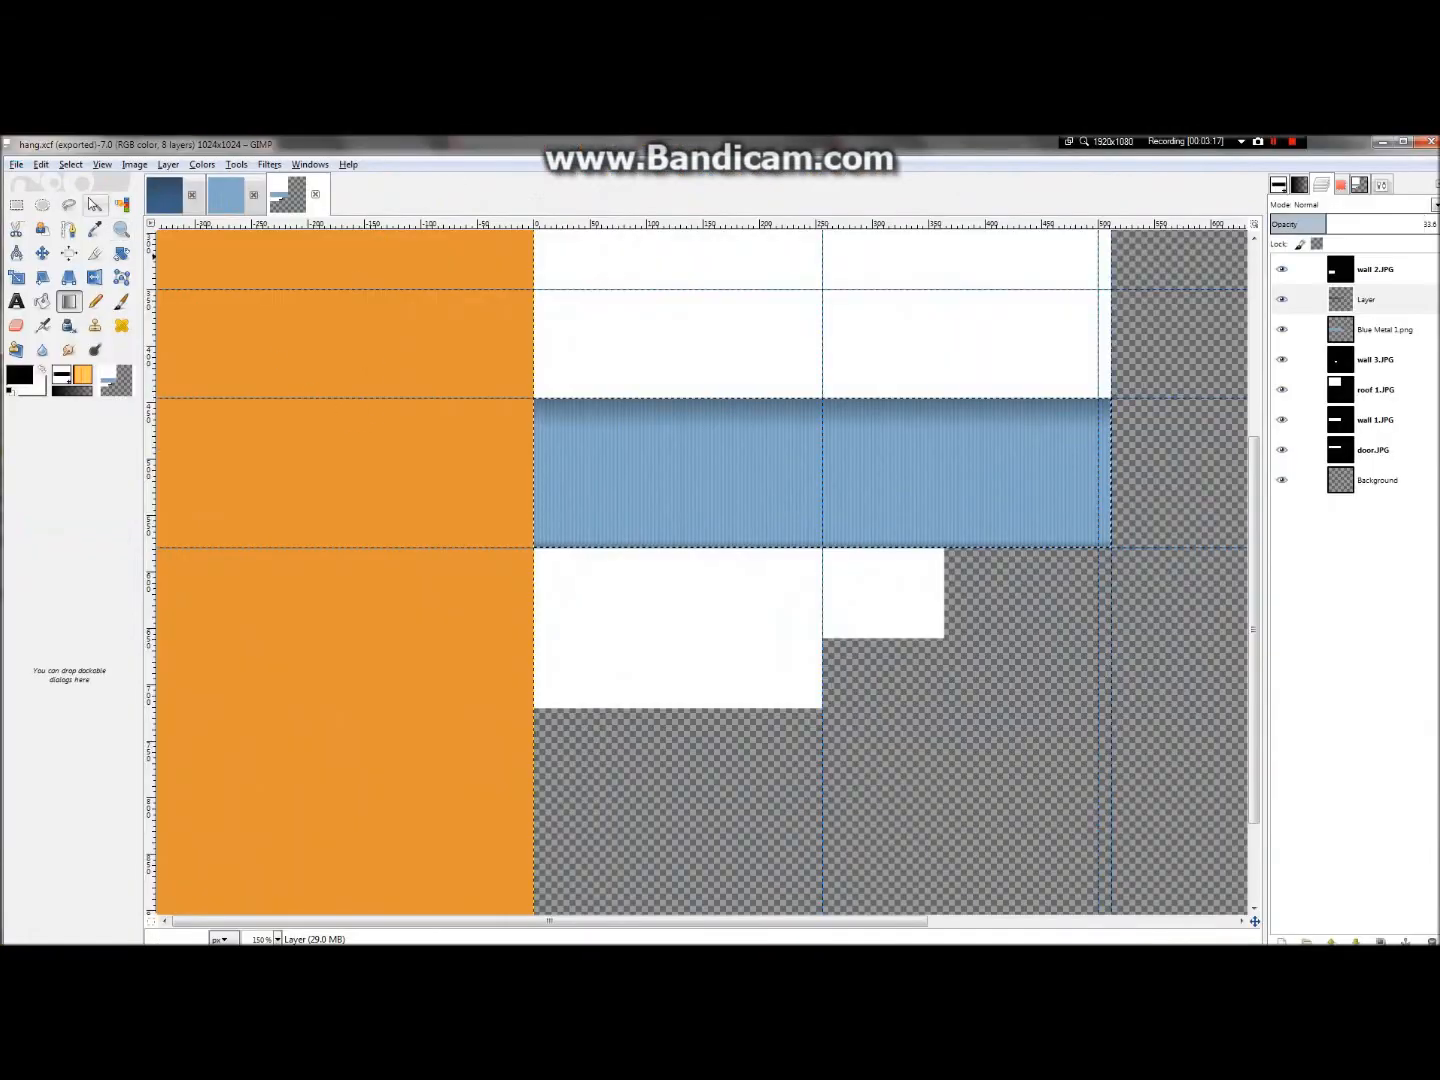
# - Look through the image files in the hanger folder for a usable texture to open
pyautogui.click(15, 164)
pyautogui.click(45, 212)
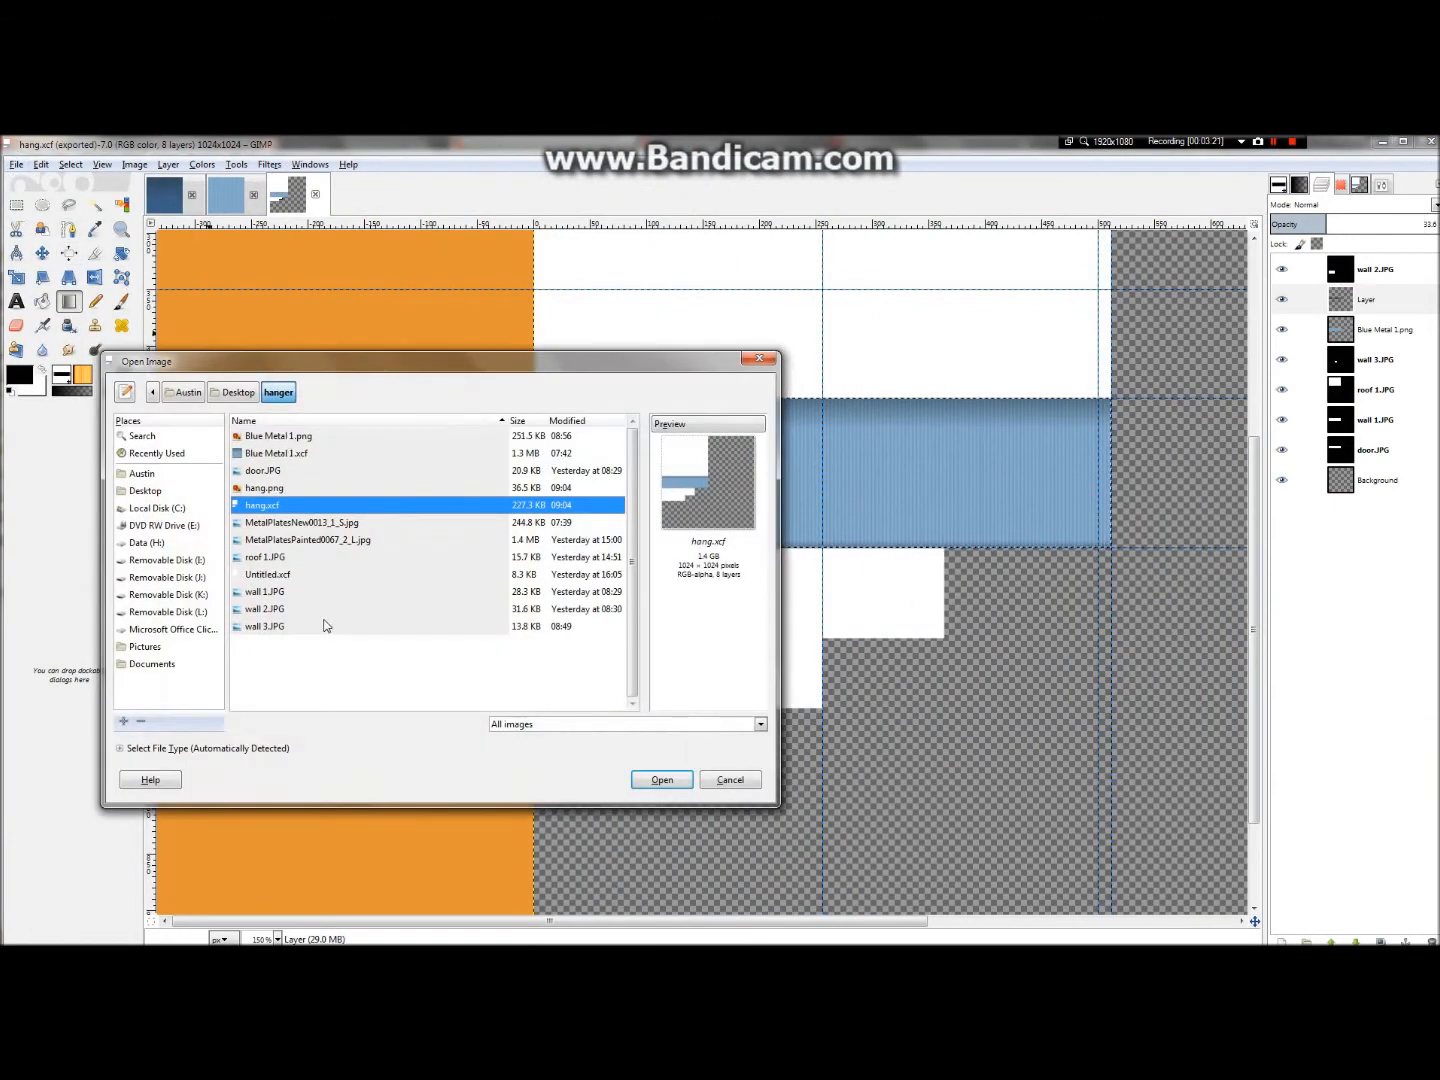
pyautogui.click(303, 541)
pyautogui.press('Up')
pyautogui.press('Up')
pyautogui.press('Up')
pyautogui.press('Up')
pyautogui.press('Up')
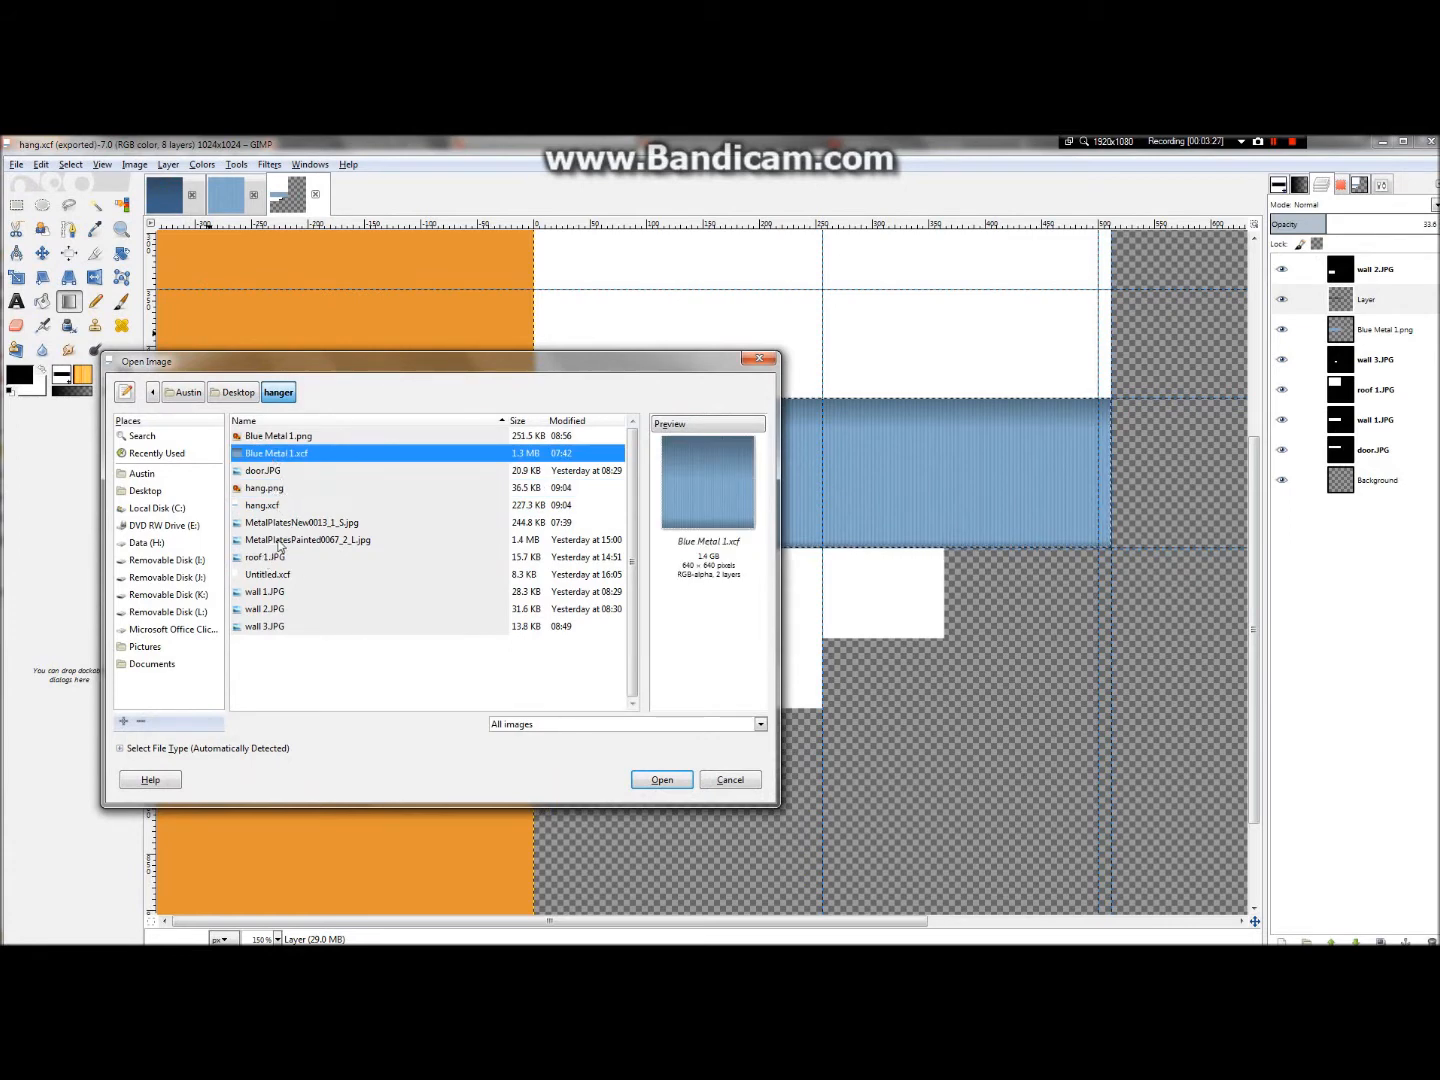
# - Open DecalsLeaking0157_1_S.png from the cg textures folder in Pictures as a separate image
pyautogui.click(163, 492)
pyautogui.click(156, 650)
pyautogui.click(293, 594)
pyautogui.scroll(-3, 318, 596)
pyautogui.scroll(3, 296, 630)
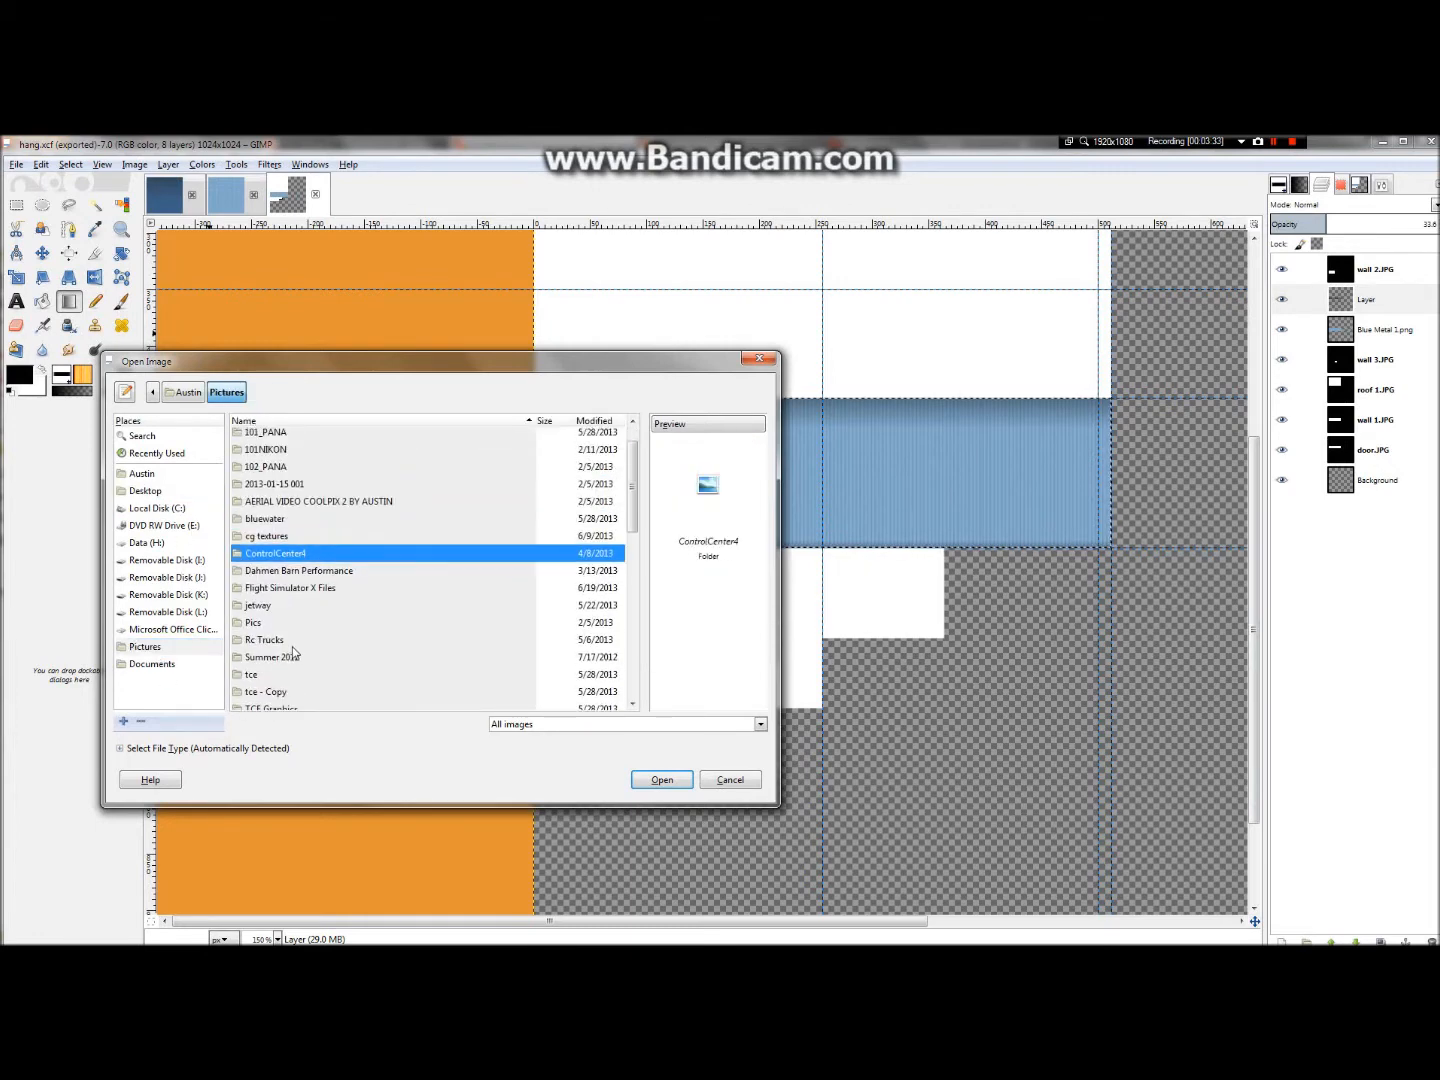
pyautogui.doubleClick(276, 575)
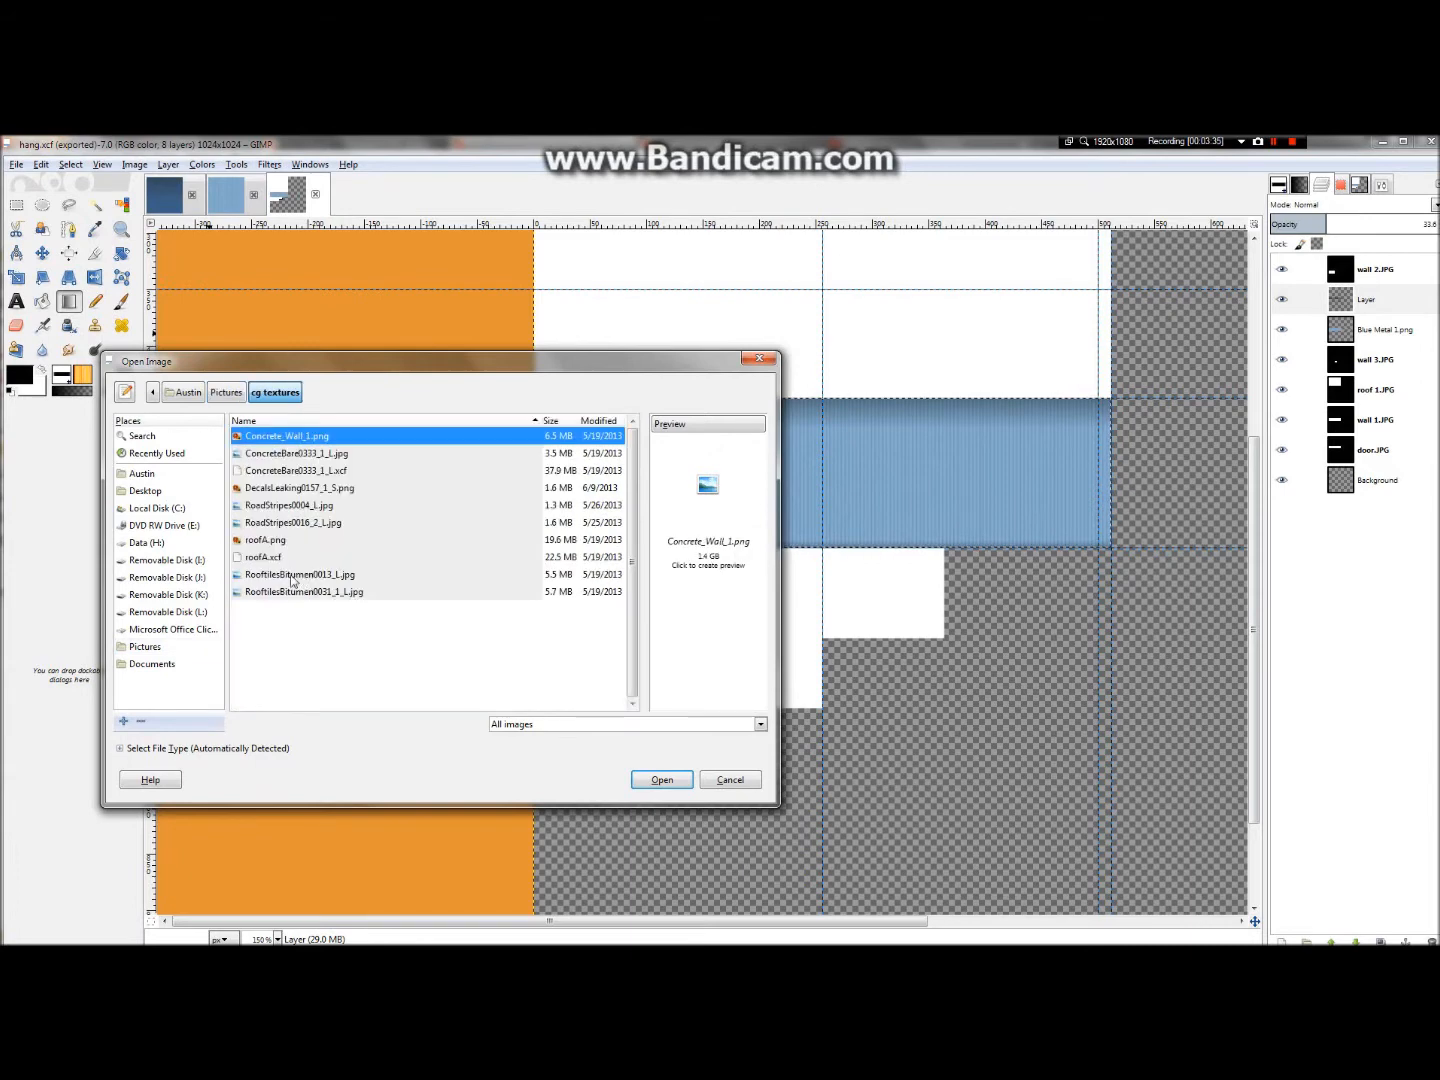
pyautogui.click(280, 530)
pyautogui.click(281, 490)
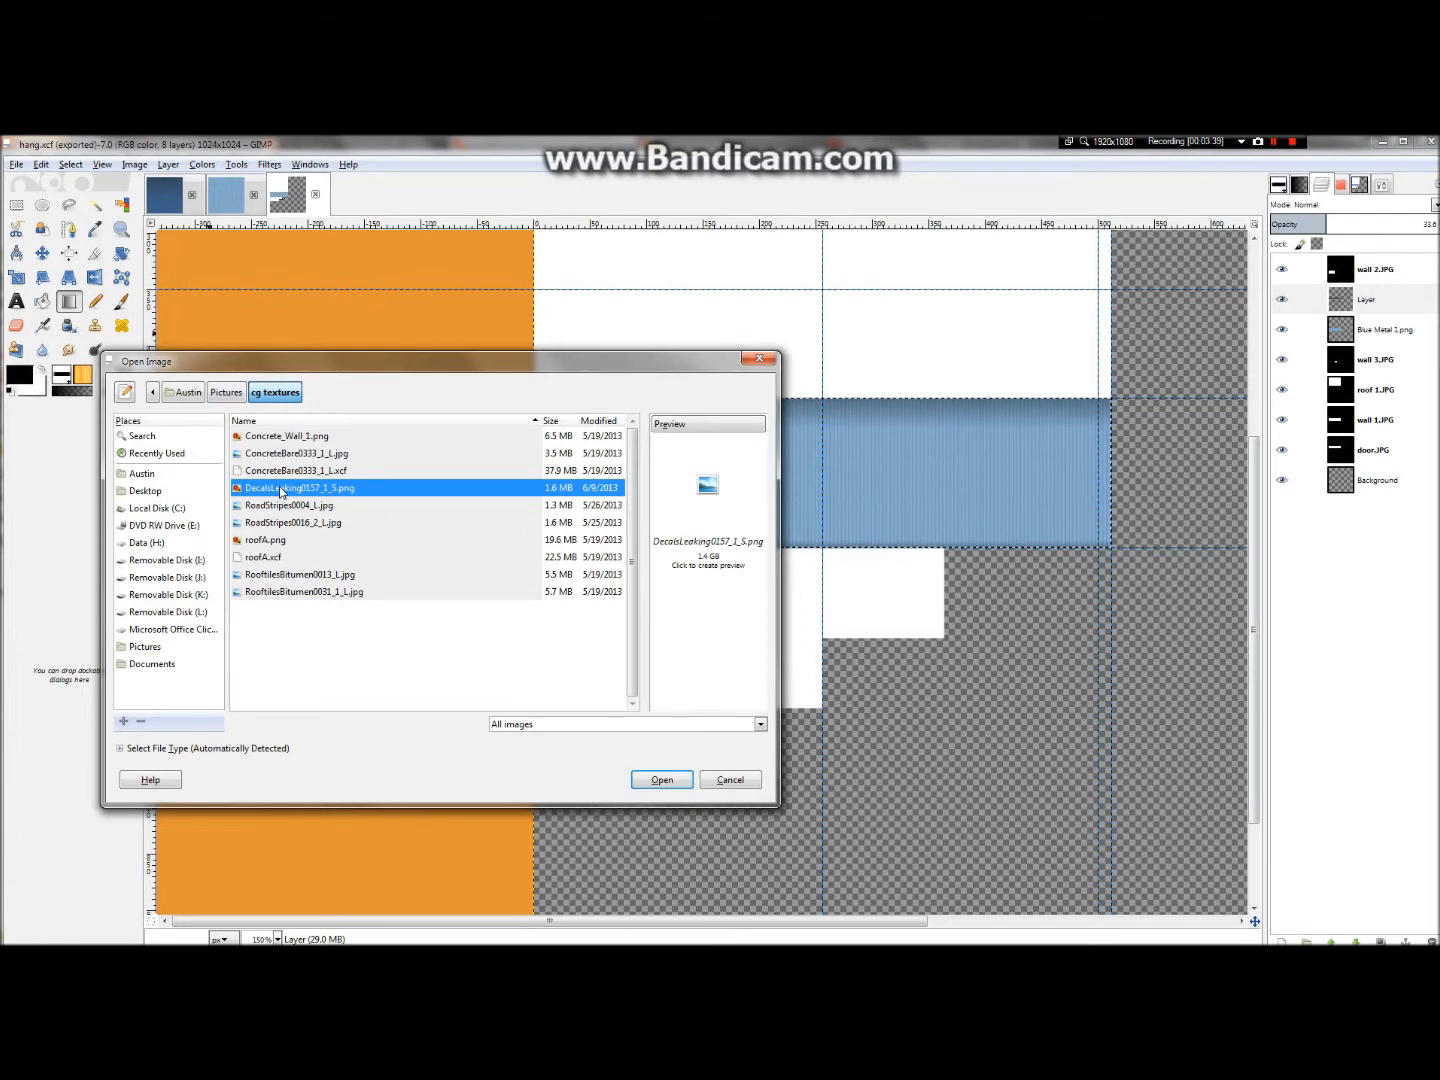
pyautogui.doubleClick(280, 488)
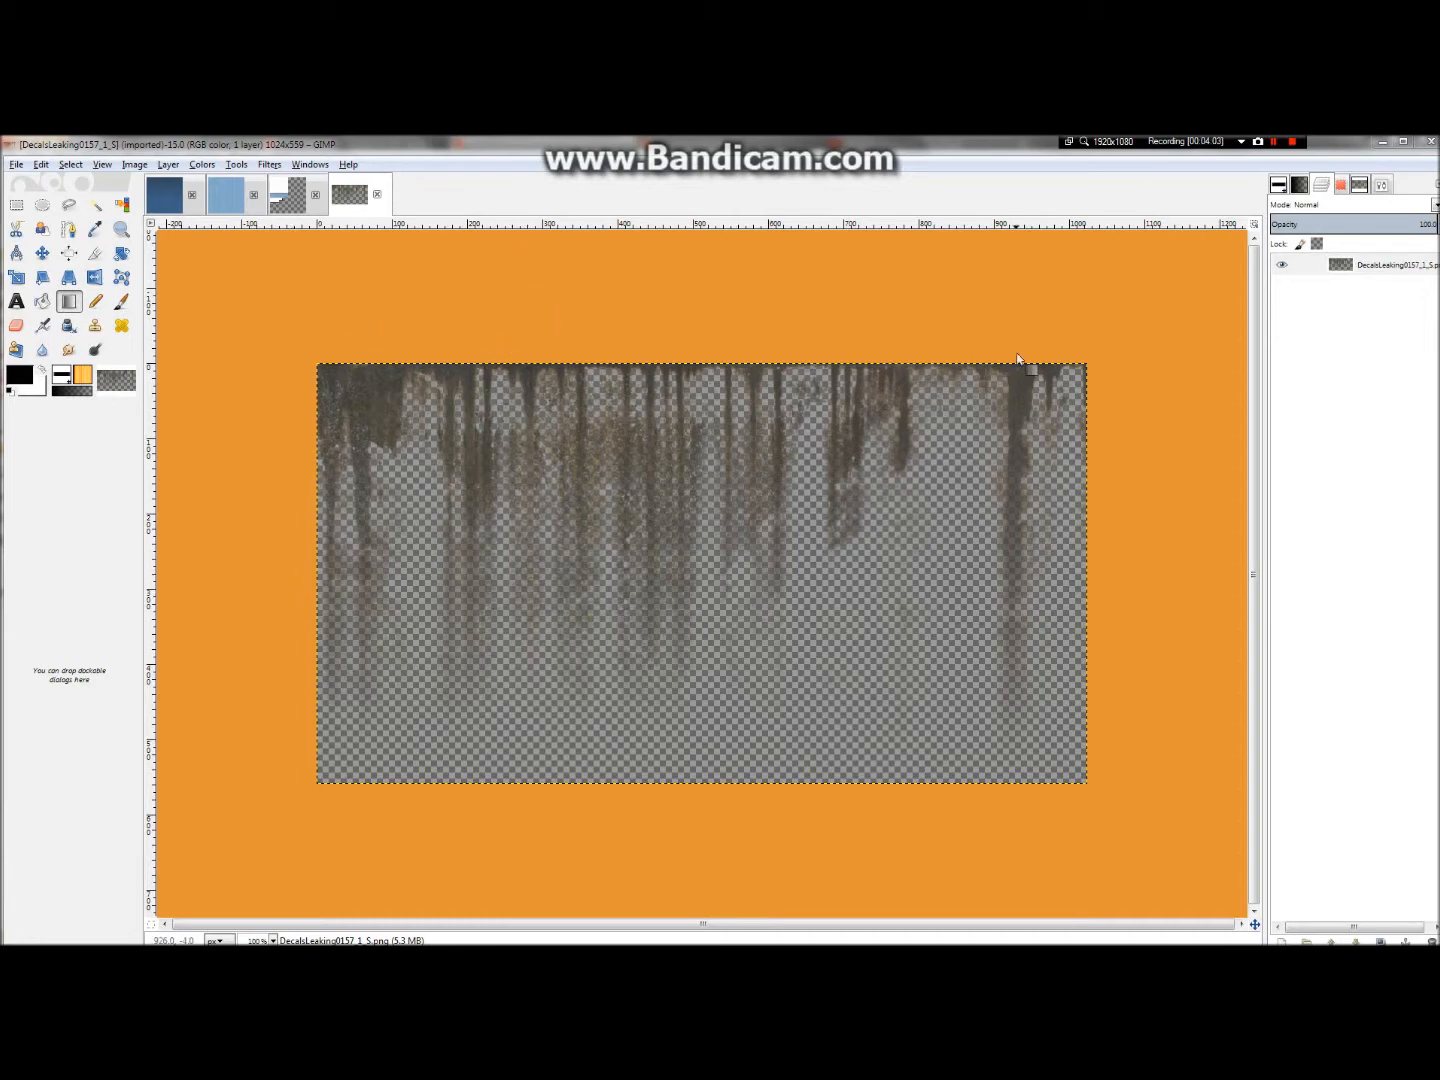
# - Add DecalsLeaking0157_1_S.png from the cg textures folder to the hang.xcf image as a new layer
pyautogui.click(290, 196)
pyautogui.click(16, 164)
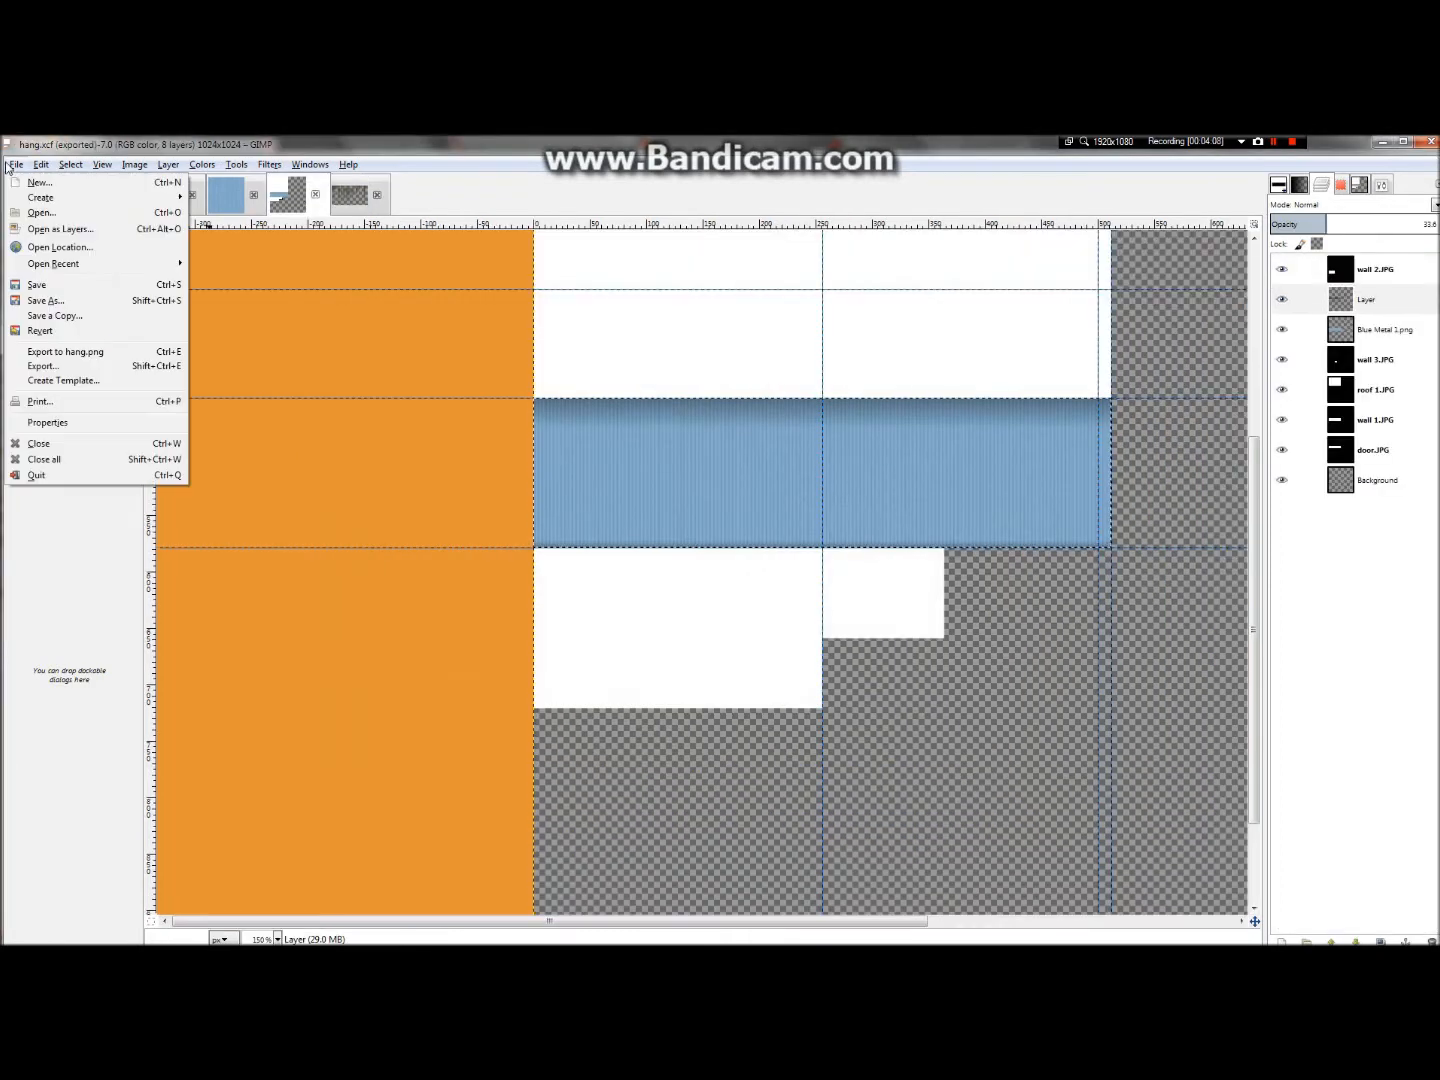
pyautogui.click(57, 229)
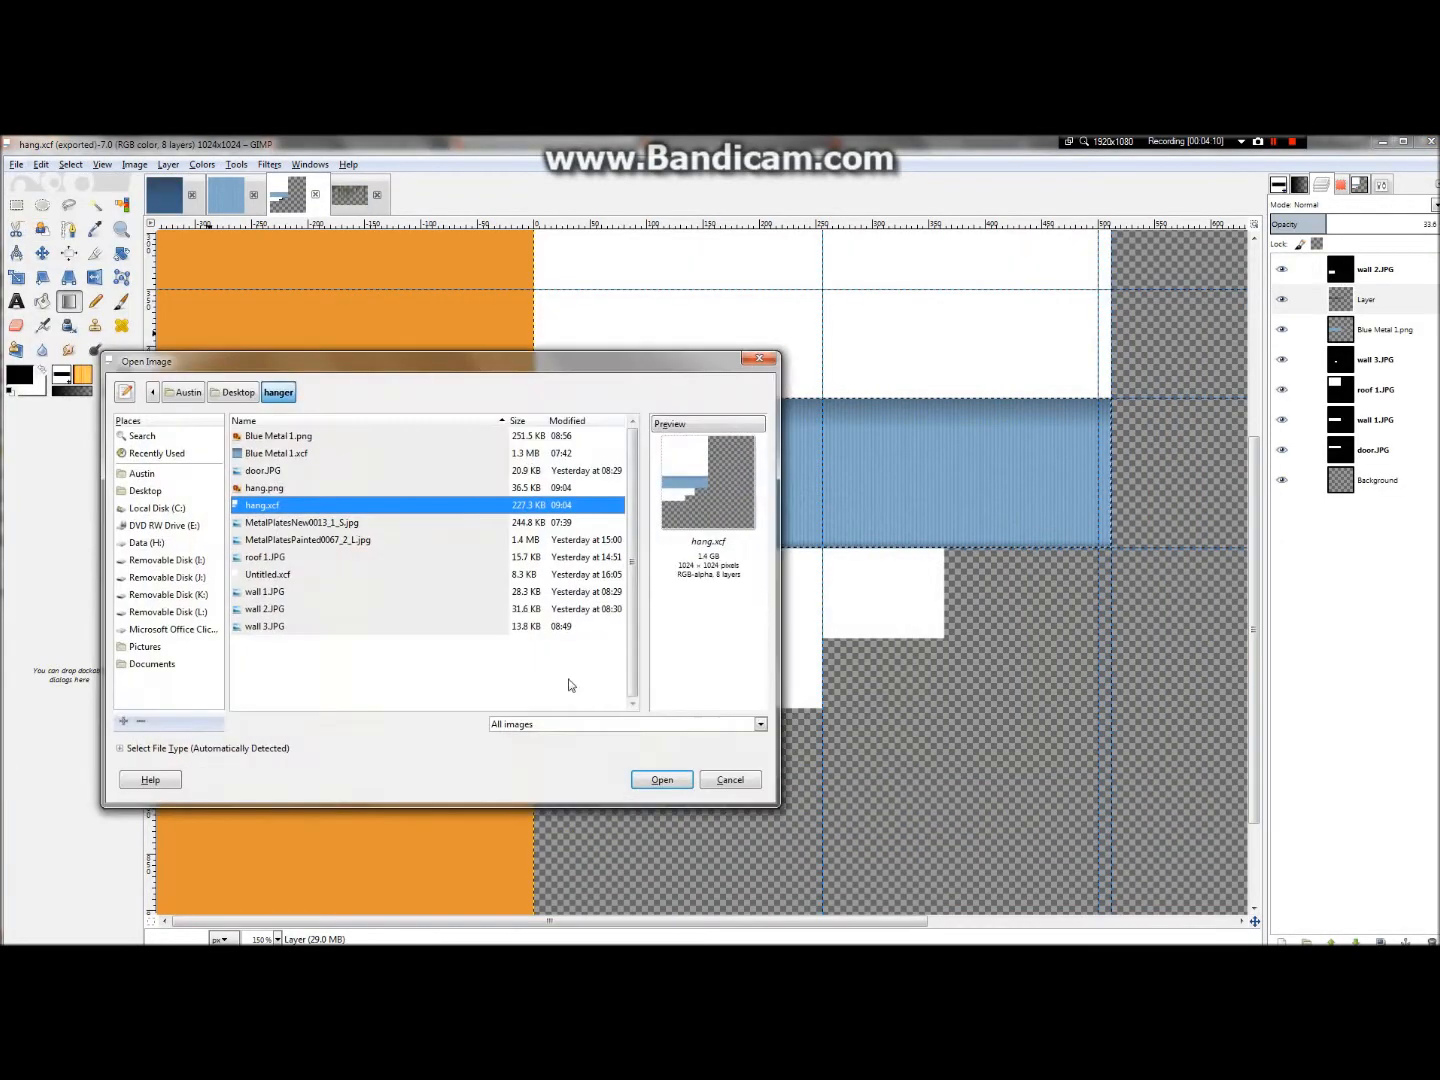
pyautogui.click(160, 648)
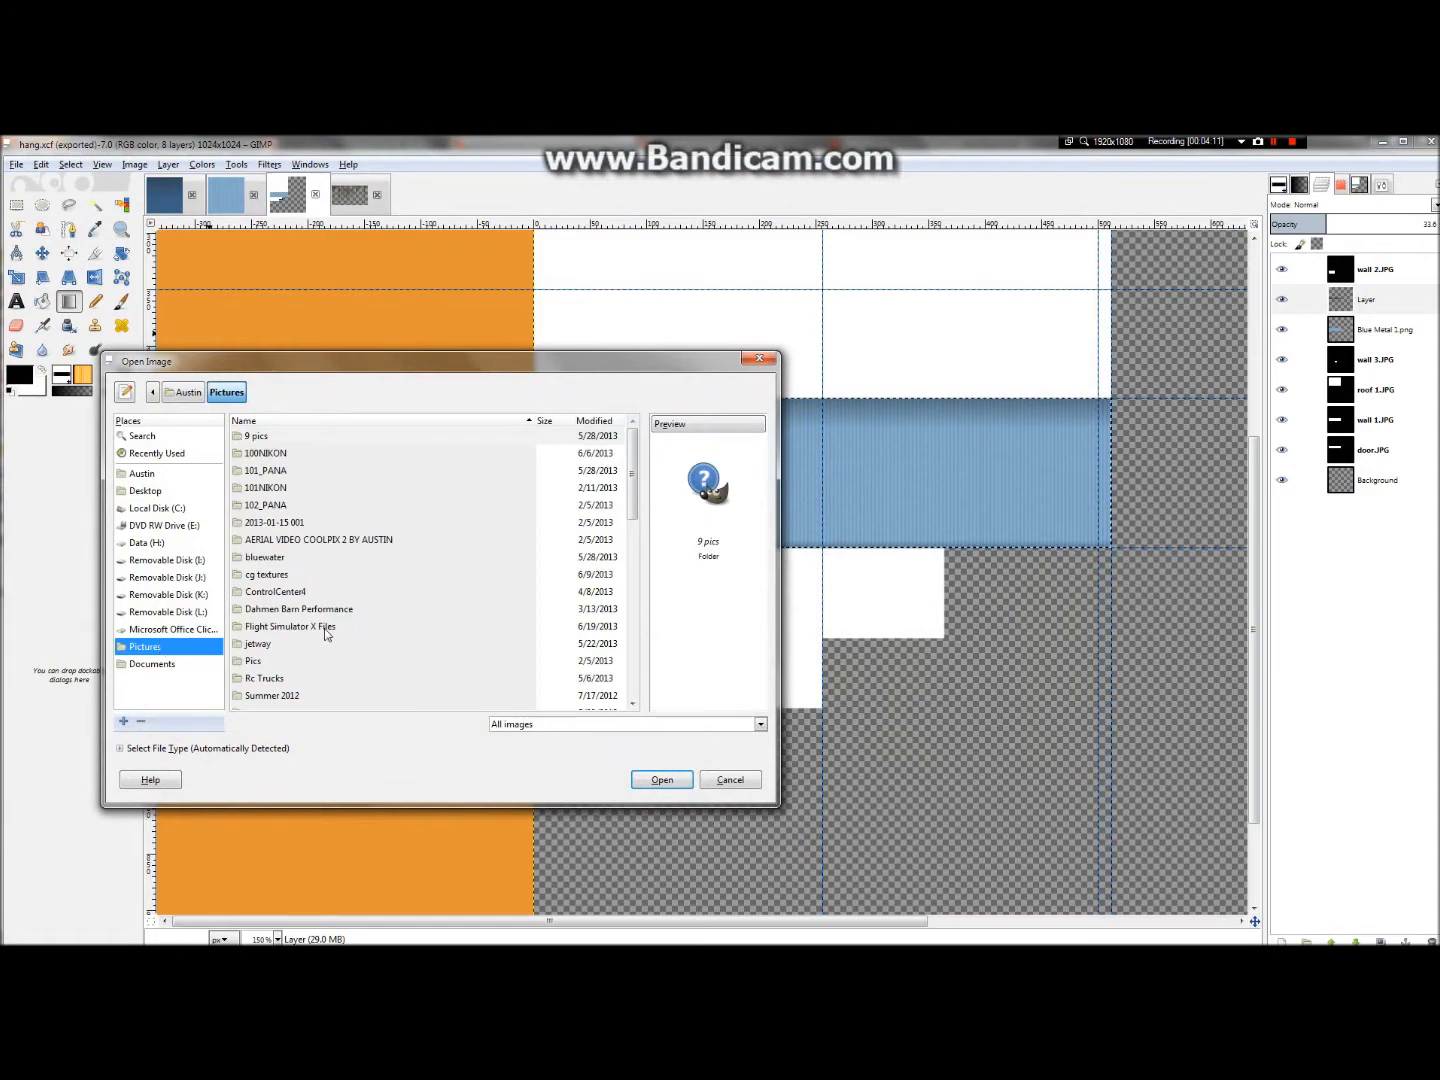
pyautogui.click(306, 664)
pyautogui.click(281, 580)
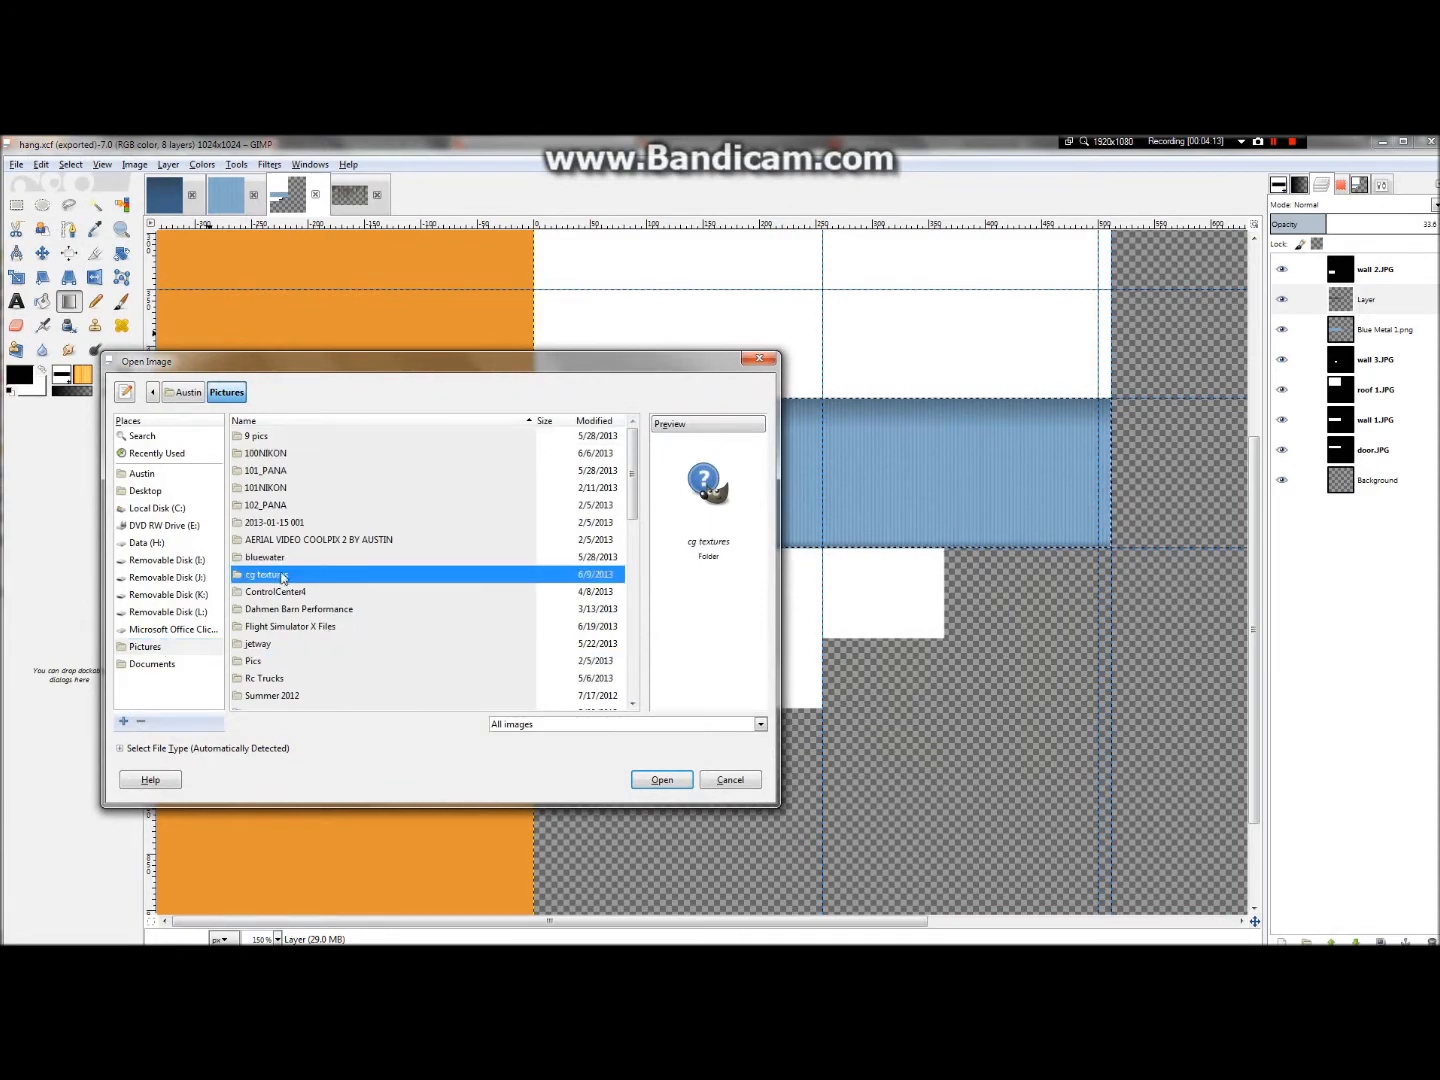
pyautogui.doubleClick(282, 579)
pyautogui.click(313, 491)
pyautogui.doubleClick(312, 494)
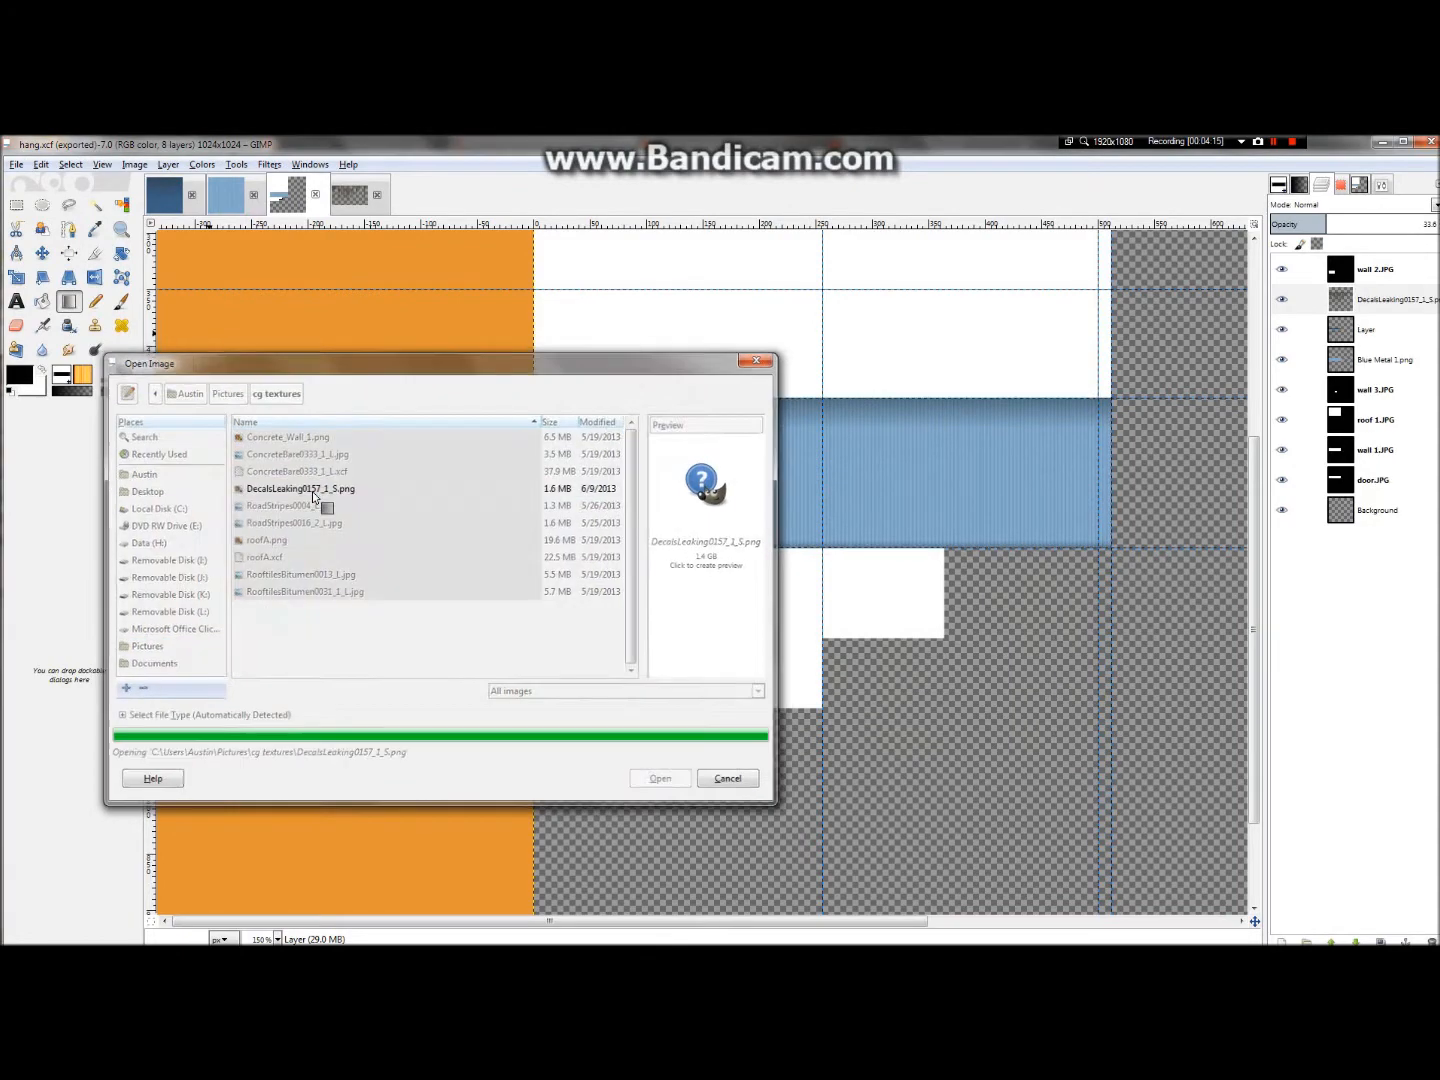
# - Scale the leaking decal layer down to 39 x 21 px with cubic interpolation
pyautogui.scroll(2, 589, 487)
pyautogui.scroll(-3, 640, 488)
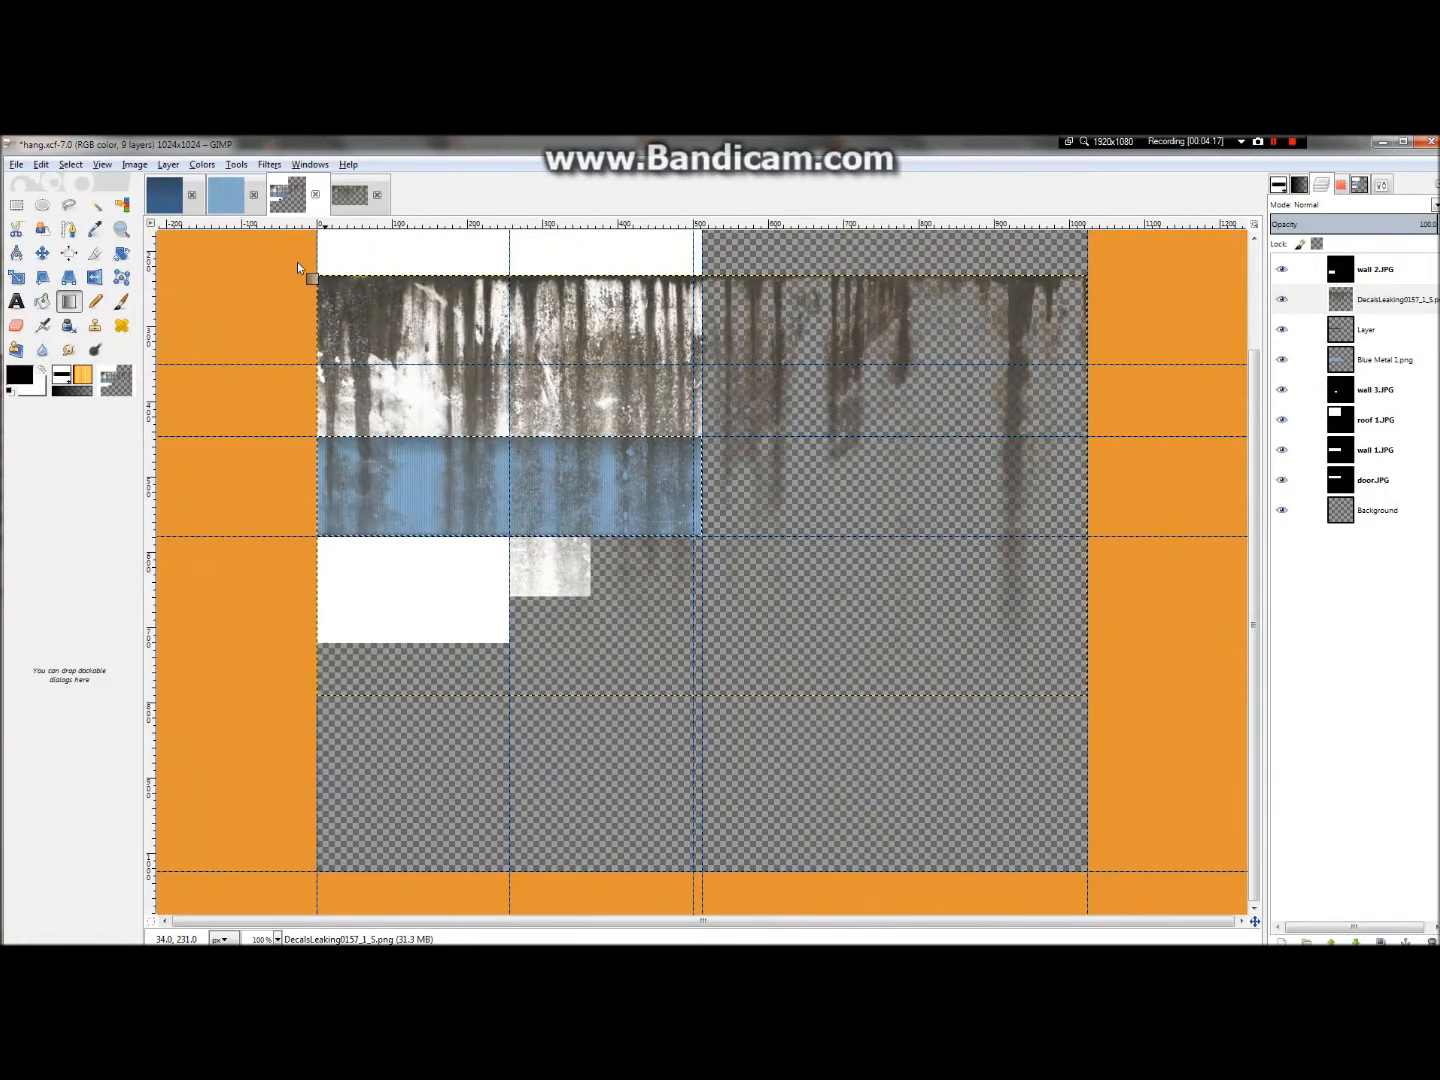
pyautogui.click(167, 166)
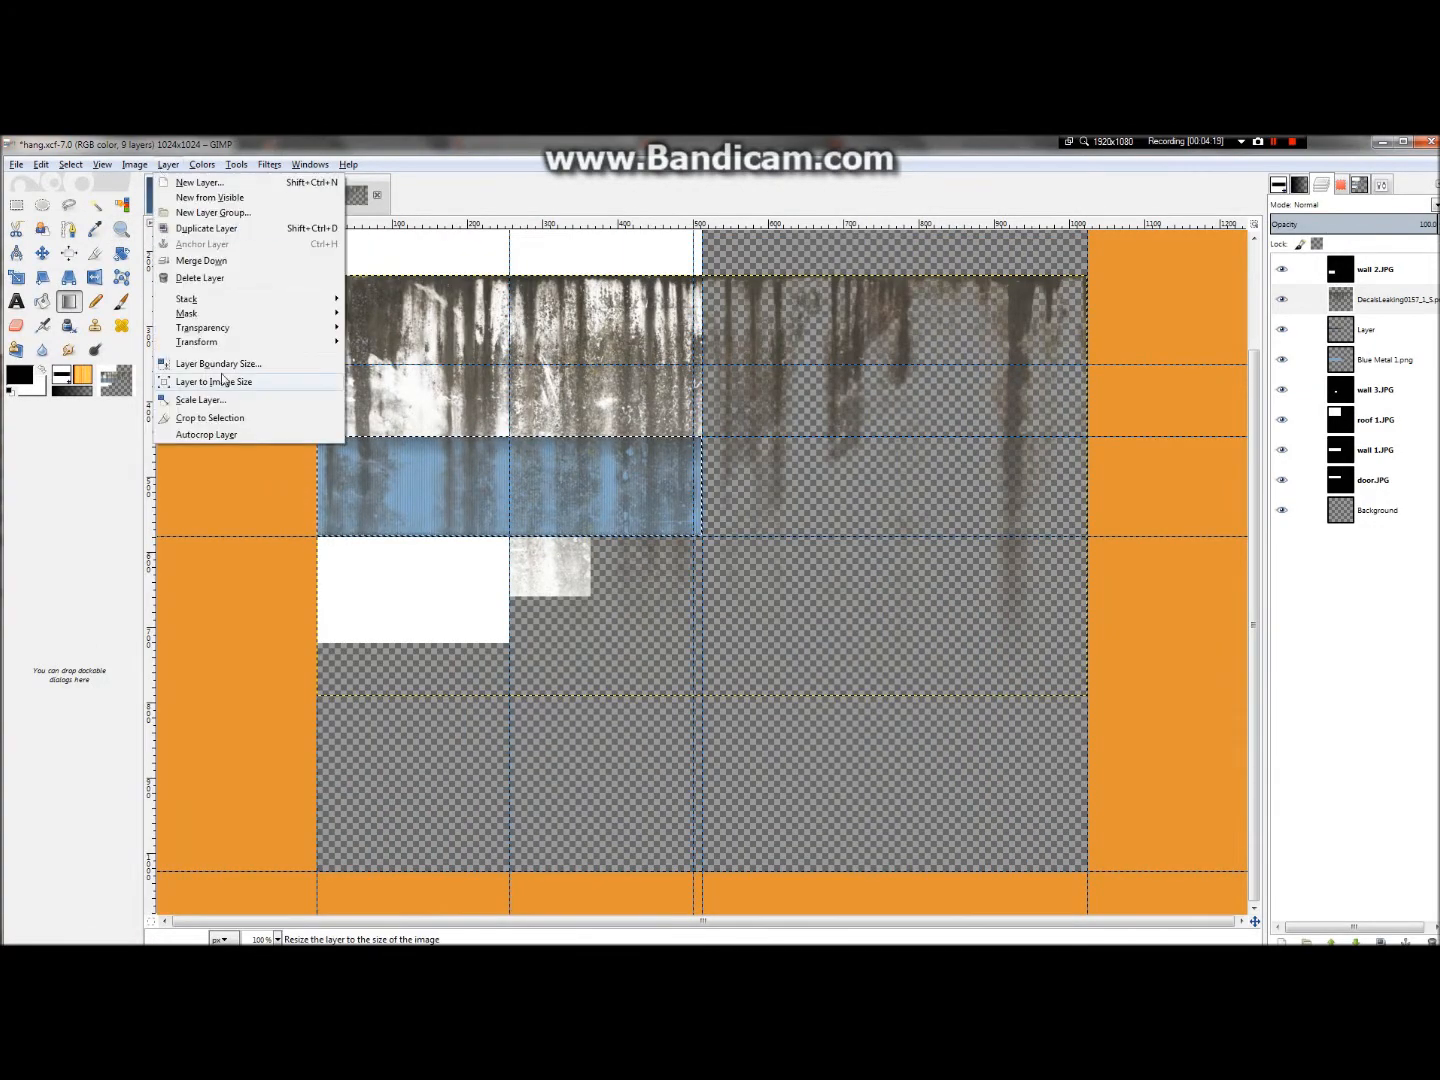
pyautogui.click(200, 400)
pyautogui.click(139, 238)
pyautogui.click(140, 239)
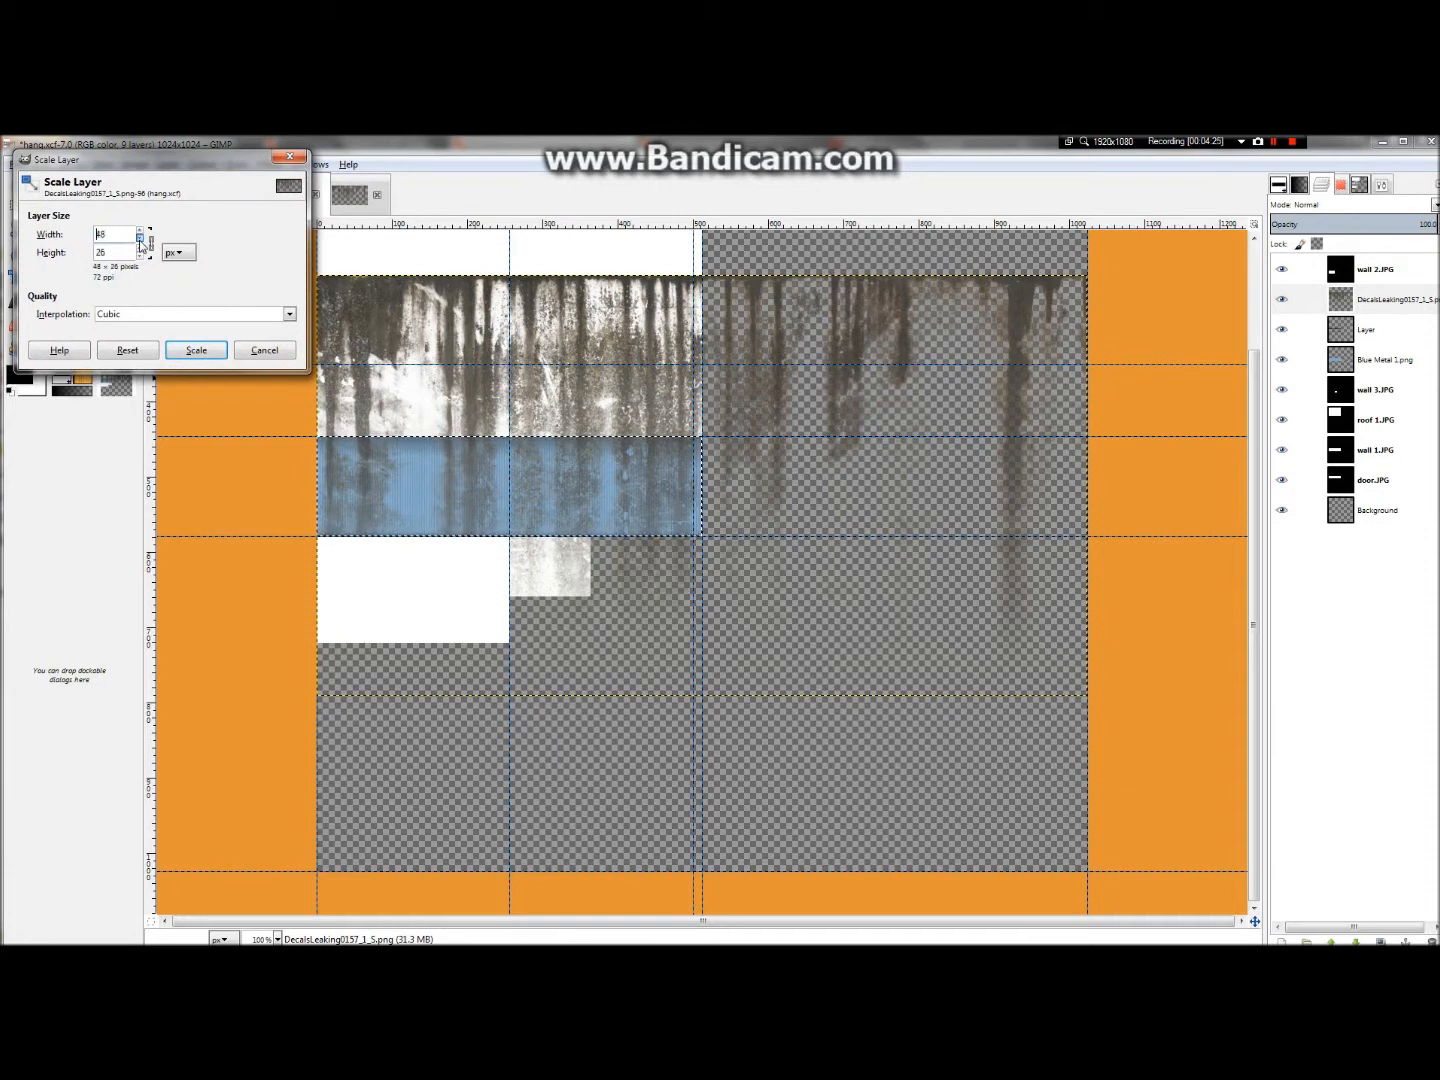
pyautogui.click(196, 350)
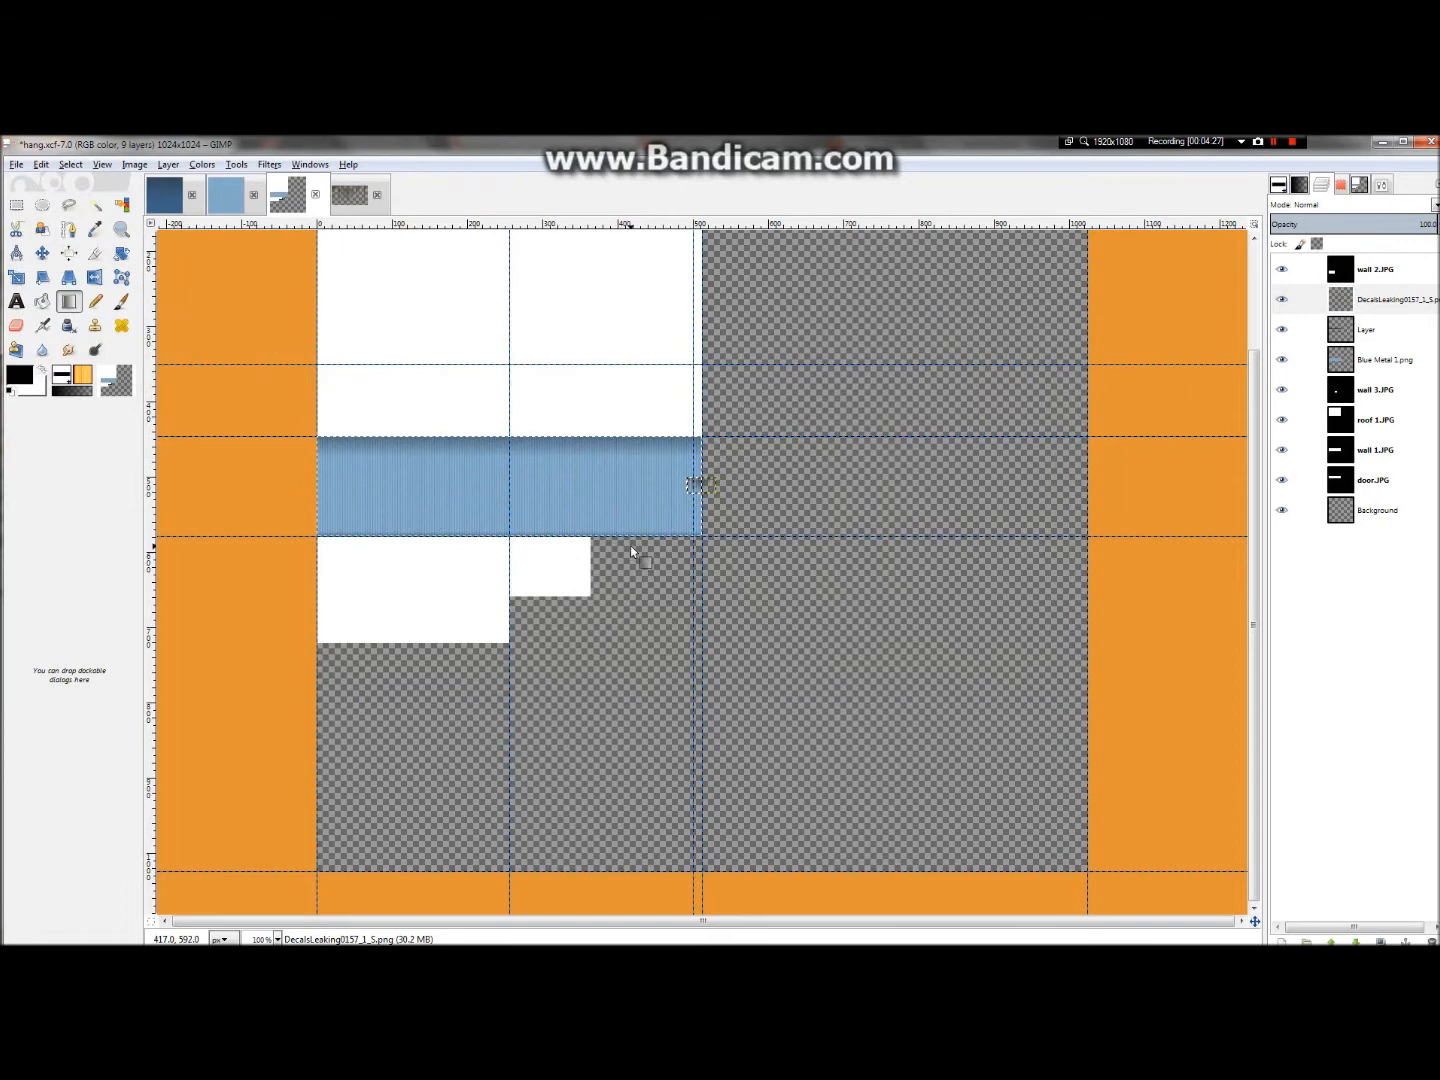
# - Scale the leaking decal layer to 116 x 62 px with cubic interpolation
pyautogui.click(168, 165)
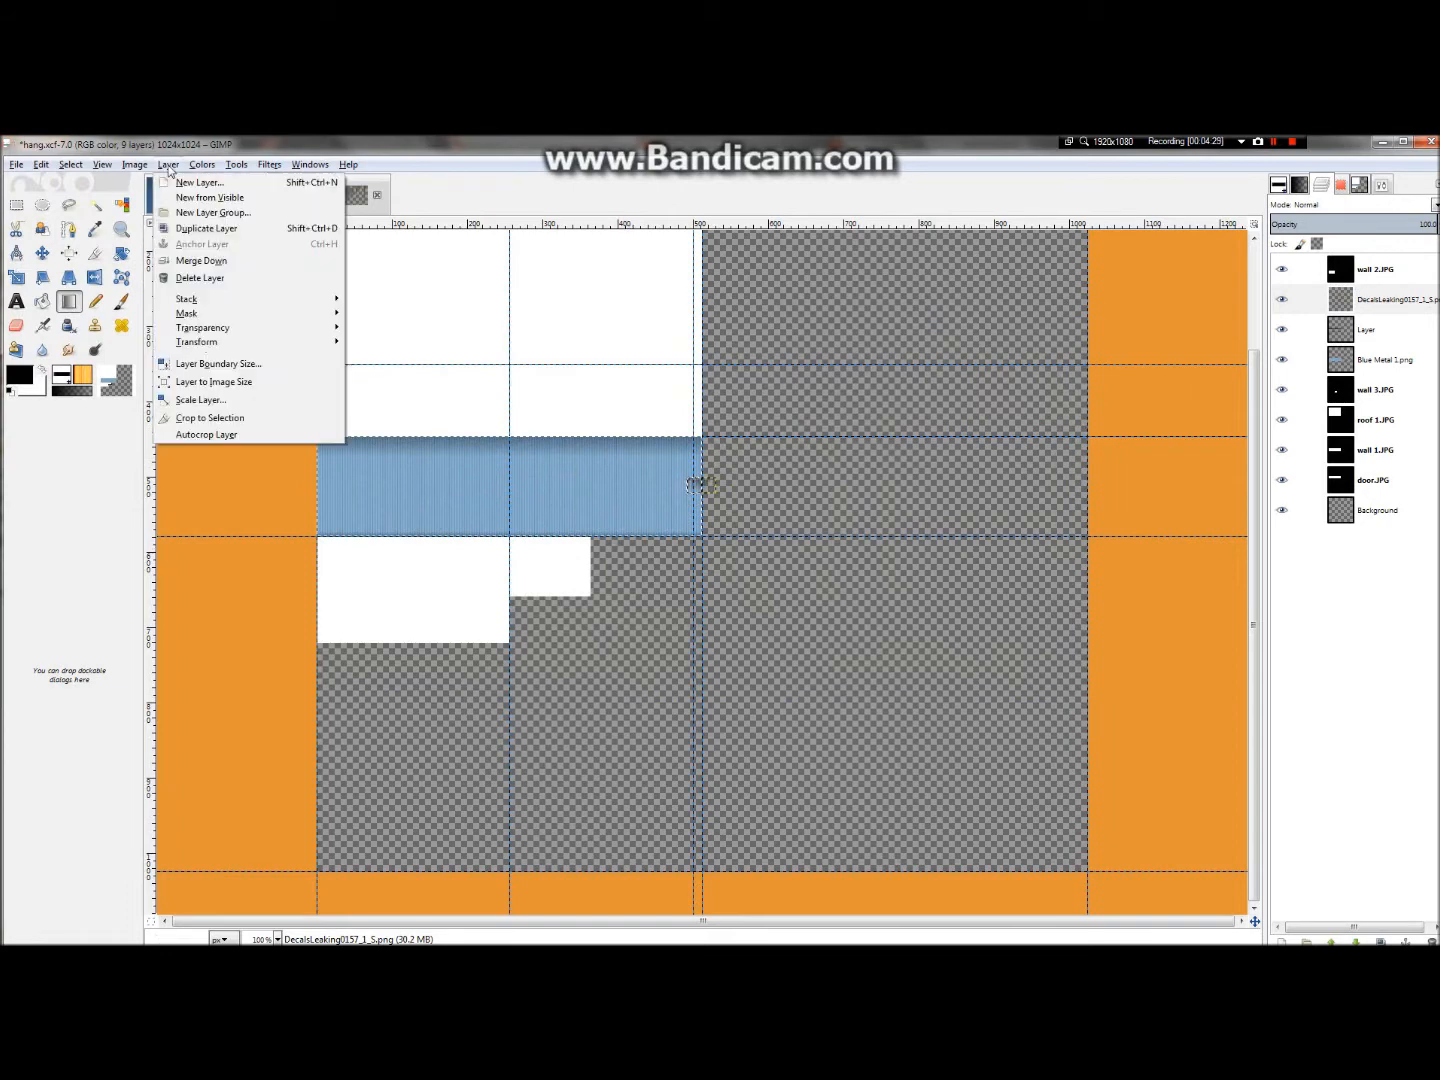
pyautogui.click(200, 399)
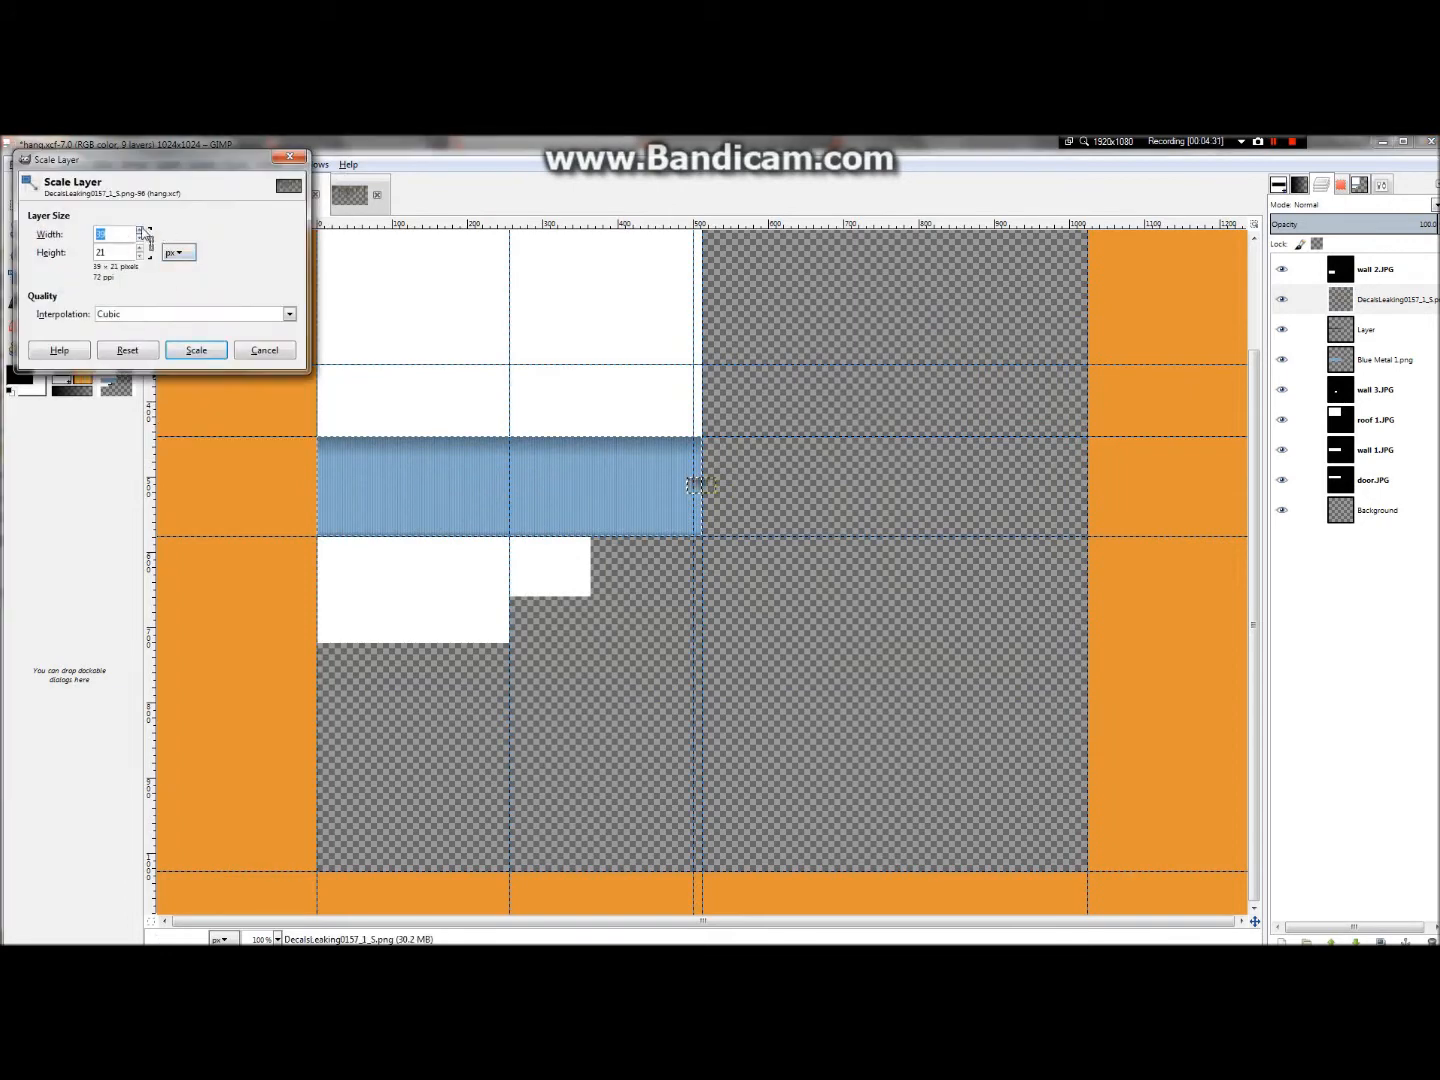
pyautogui.click(200, 348)
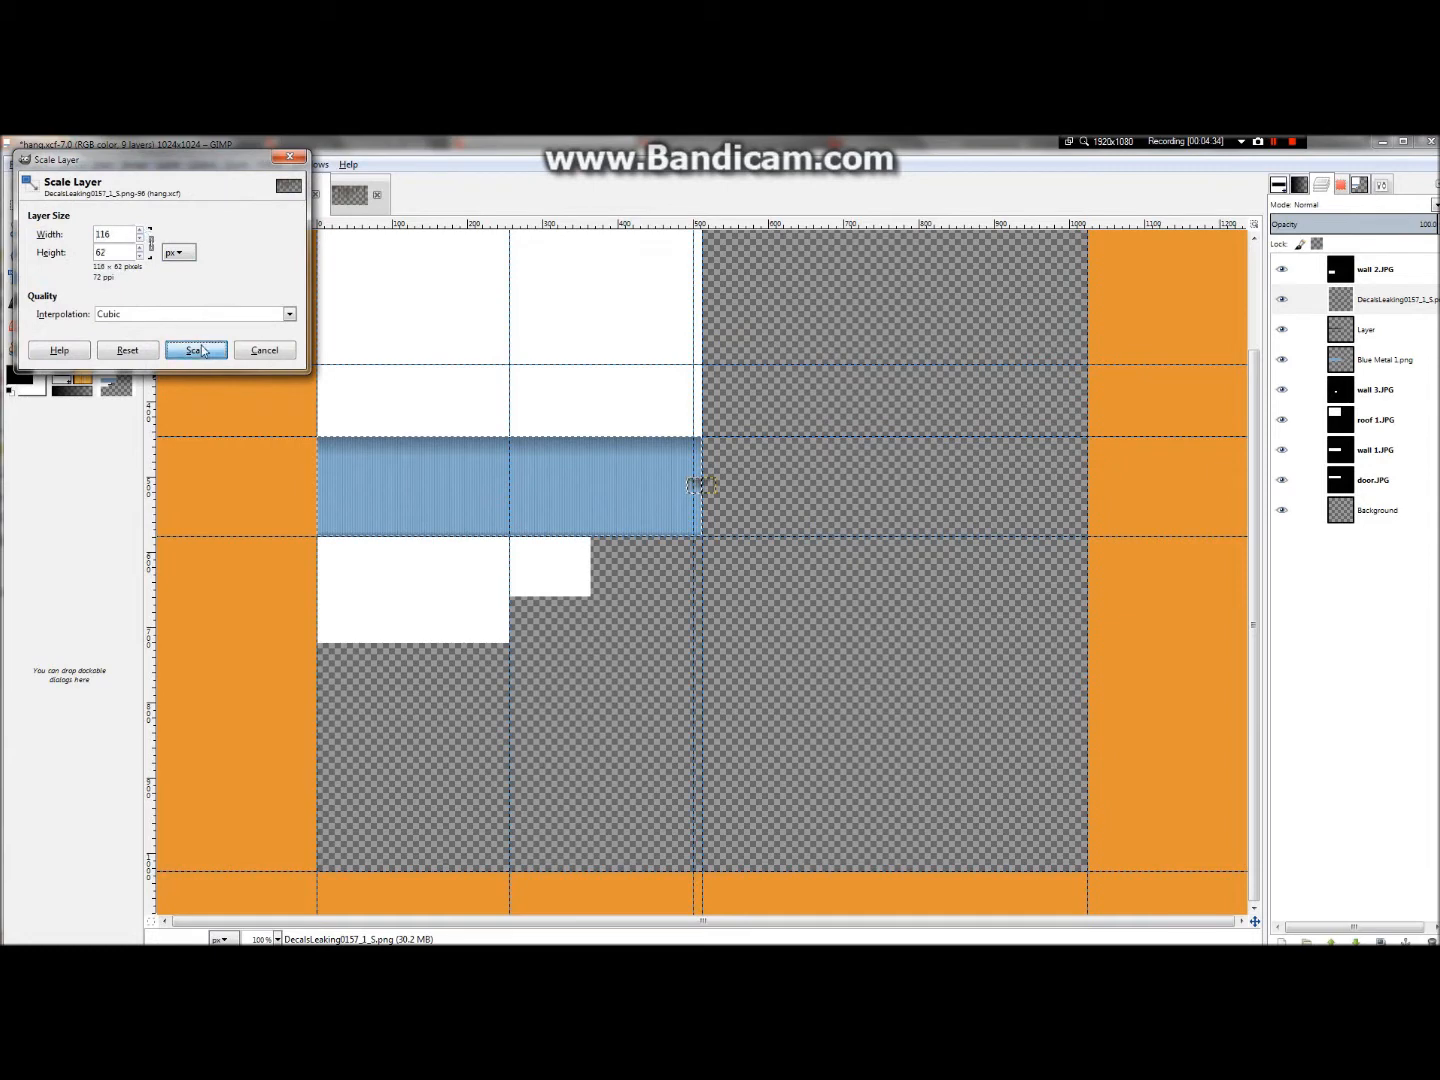
# - Move the leaking decal layer into the upper right corner of the blue metal wall
pyautogui.scroll(2, 684, 526)
pyautogui.scroll(1, 651, 427)
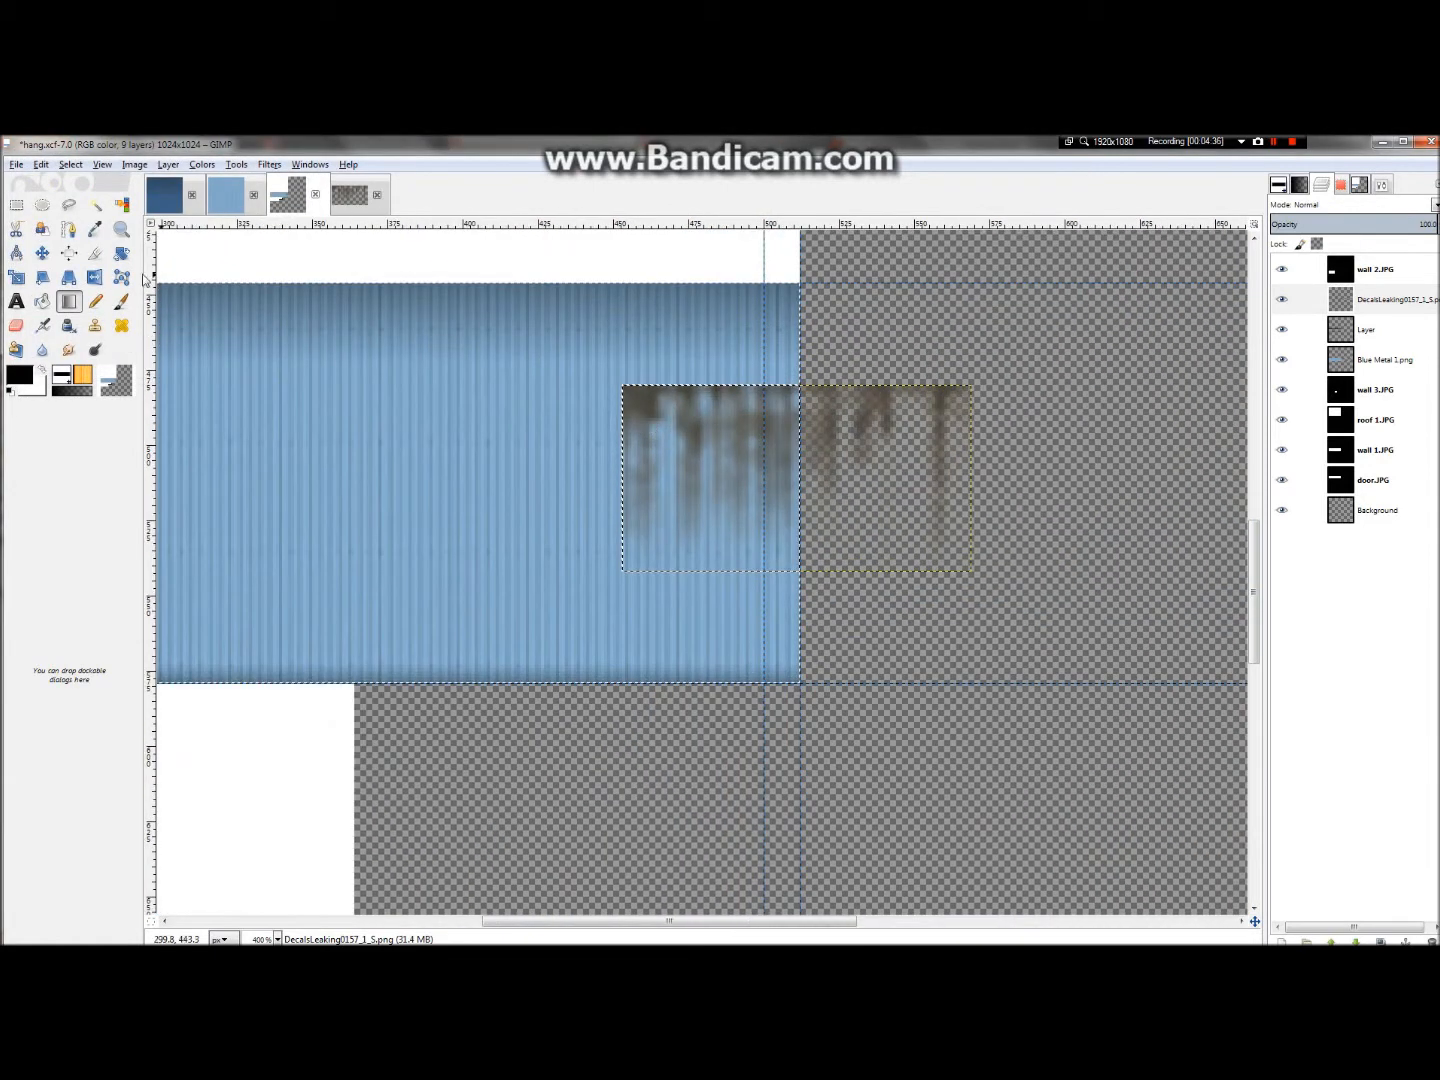
pyautogui.press('m')
pyautogui.moveTo(726, 428); pyautogui.dragTo(538, 326)
# - Duplicate the leaking decal layer and move the copy to the upper left corner of the blue wall
pyautogui.hotkey('shift', 'ctrl', 'd')
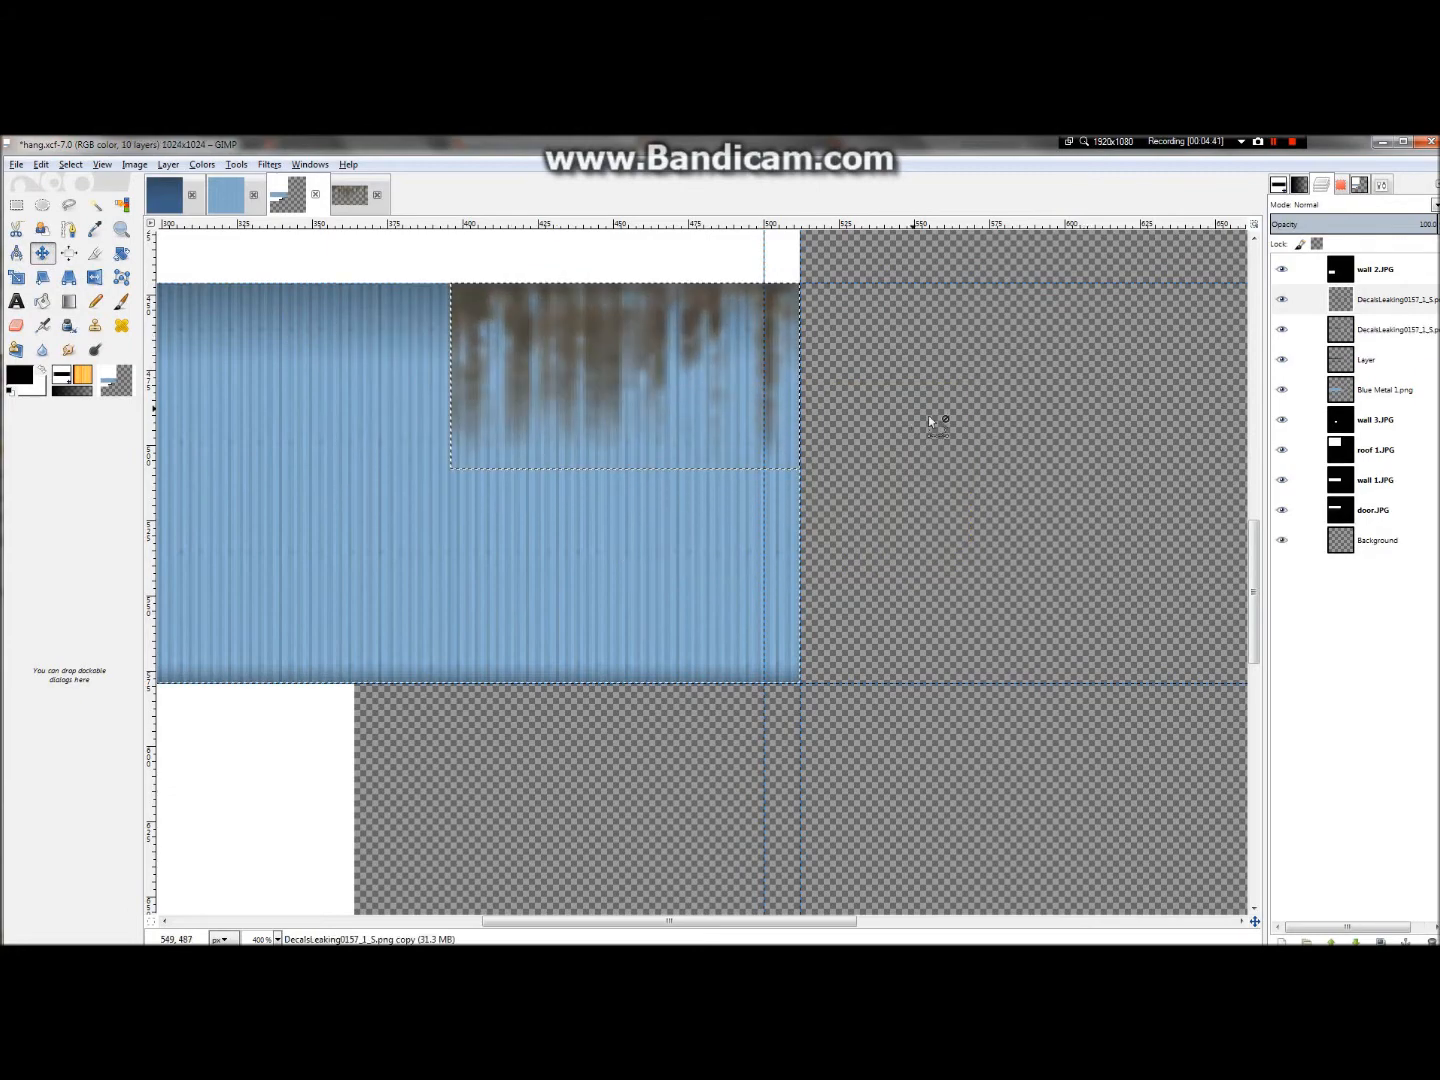
pyautogui.scroll(-4, 922, 419)
pyautogui.scroll(4, 381, 365)
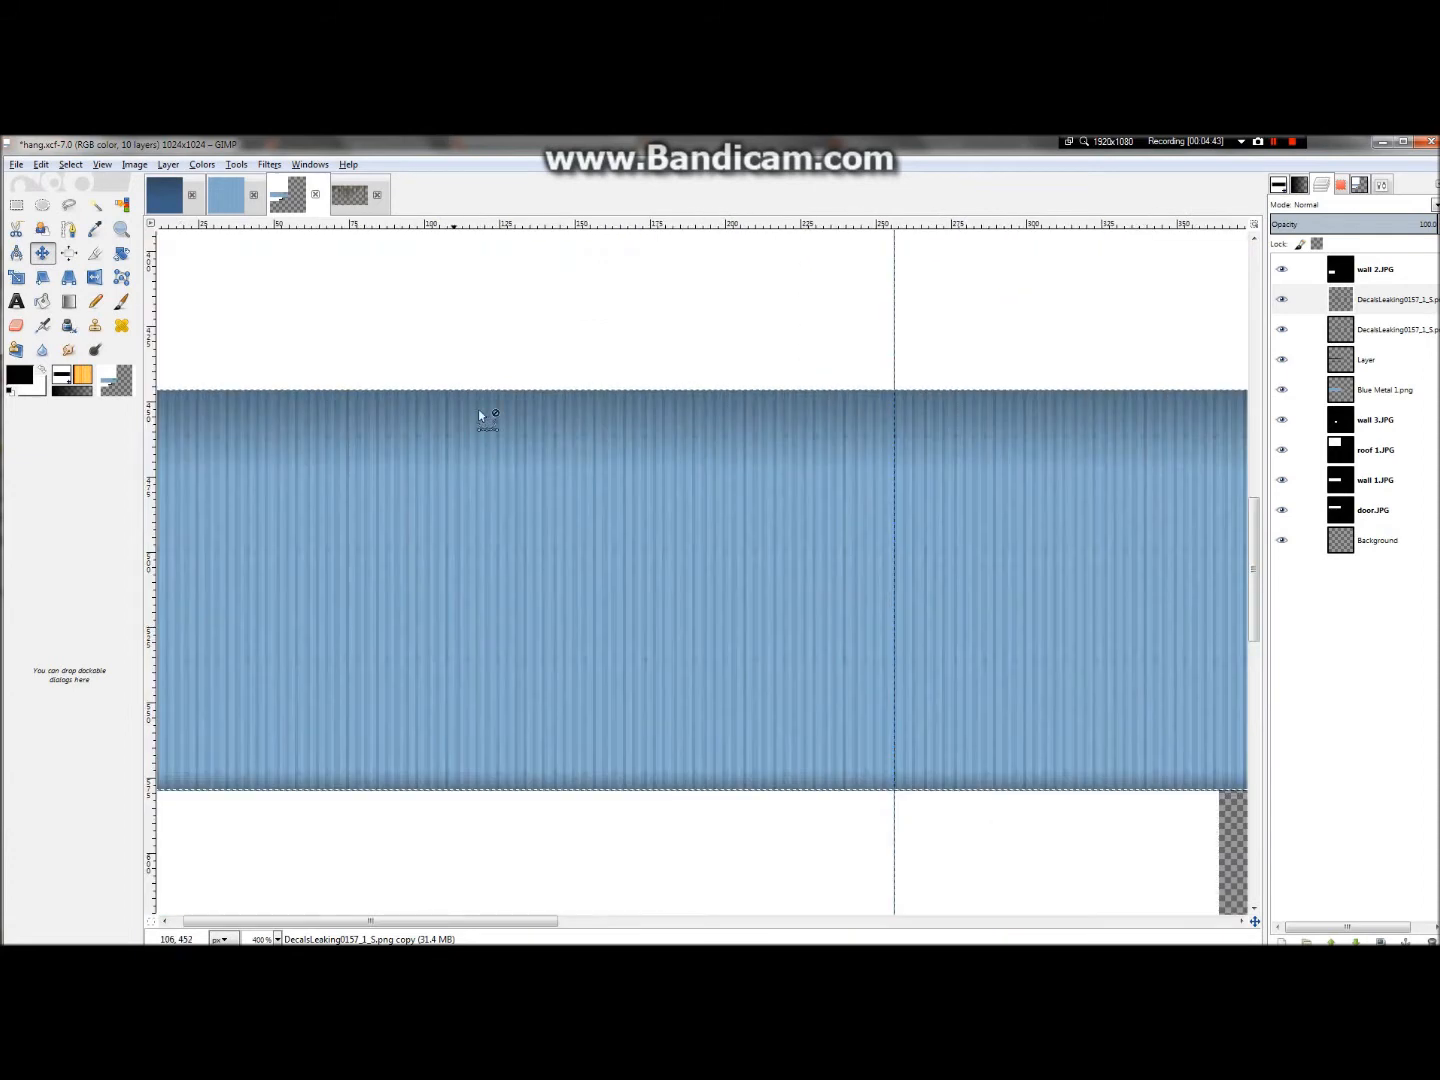
pyautogui.scroll(-1, 868, 460)
pyautogui.scroll(-2, 869, 459)
pyautogui.moveTo(1129, 368); pyautogui.dragTo(535, 362)
# - Duplicate the left decal layer and place the copy directly beside the right-hand decal along the wall's top edge
pyautogui.scroll(-2, 584, 354)
pyautogui.scroll(2, 451, 400)
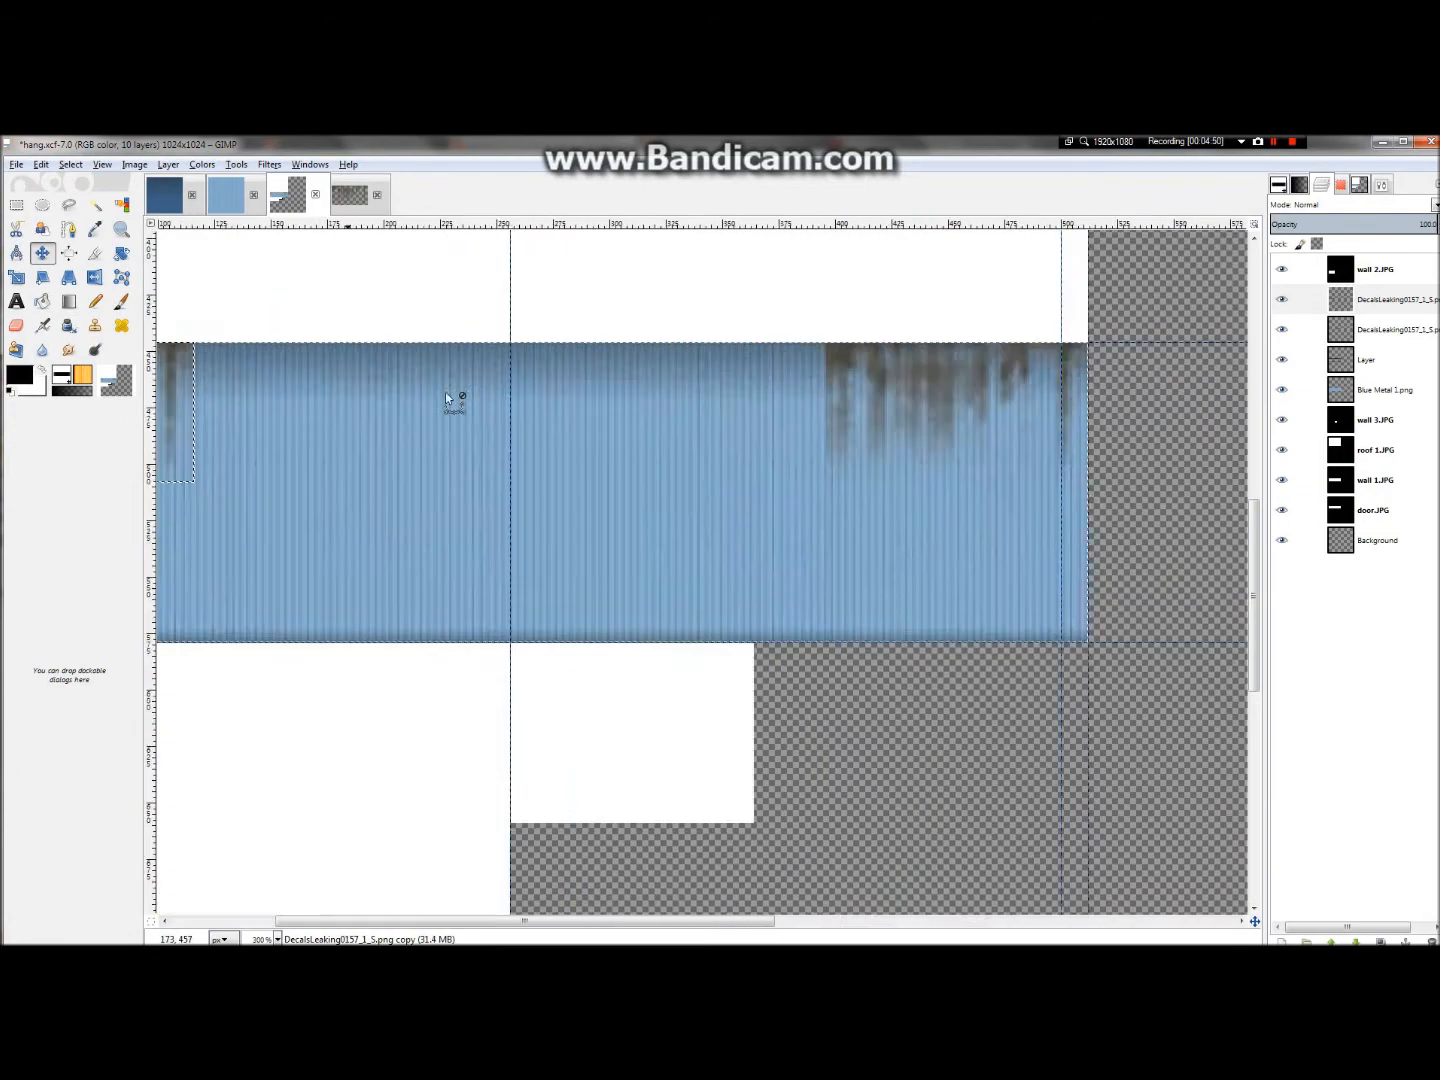
pyautogui.scroll(-1, 477, 400)
pyautogui.scroll(3, 477, 401)
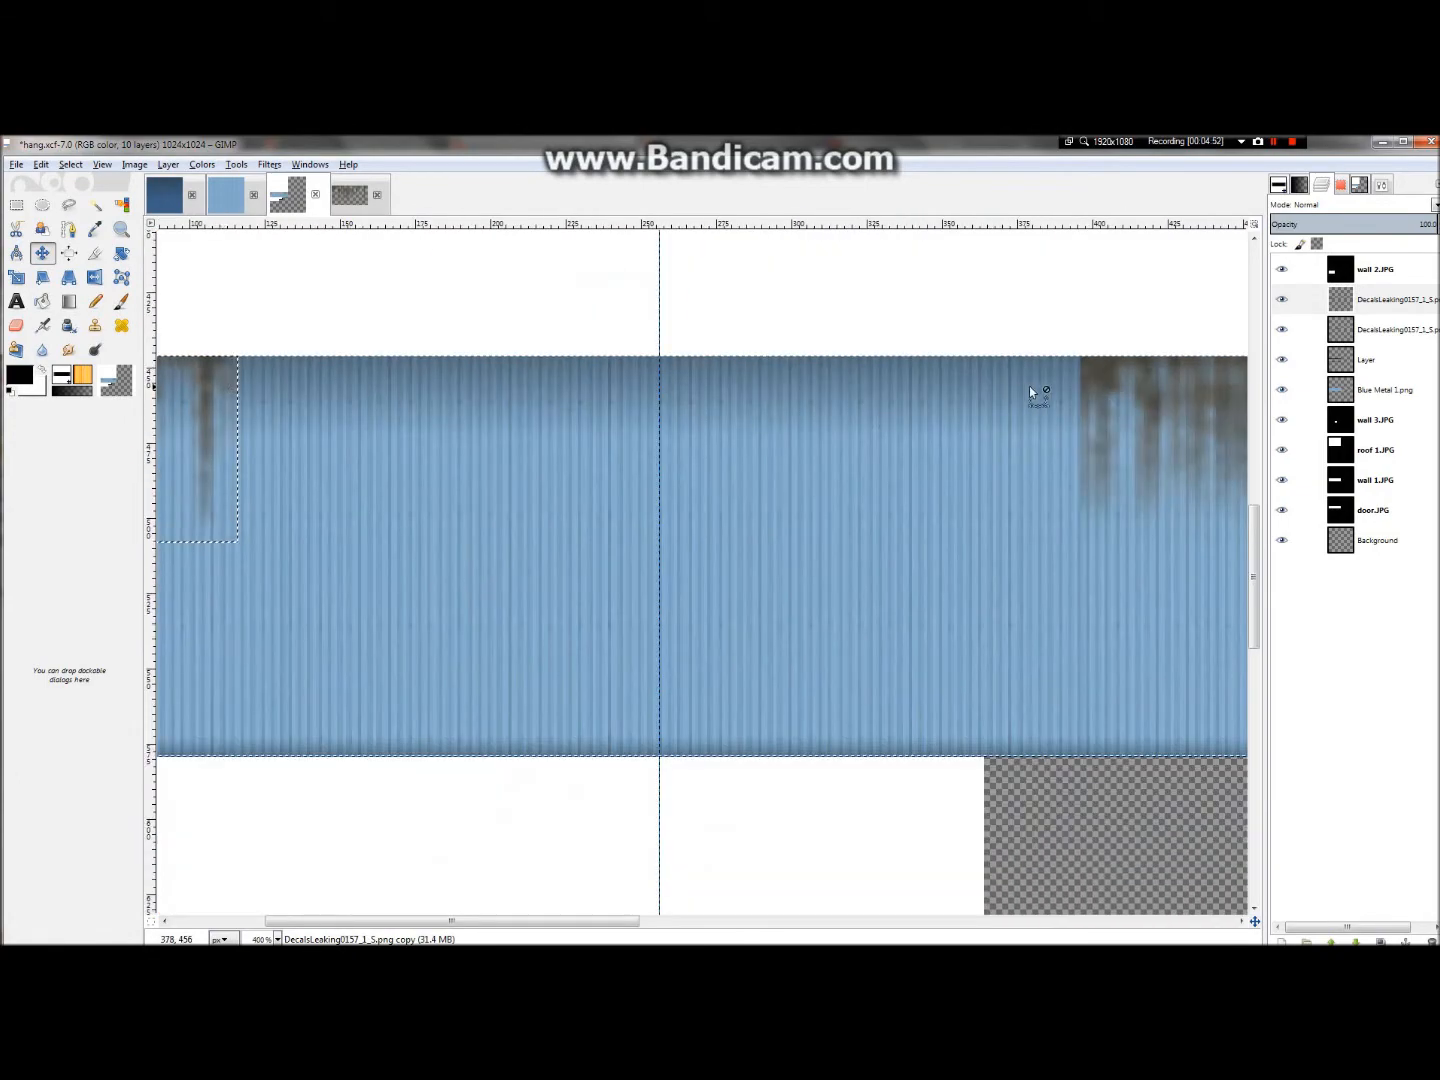
pyautogui.scroll(-2, 791, 409)
pyautogui.scroll(1, 917, 384)
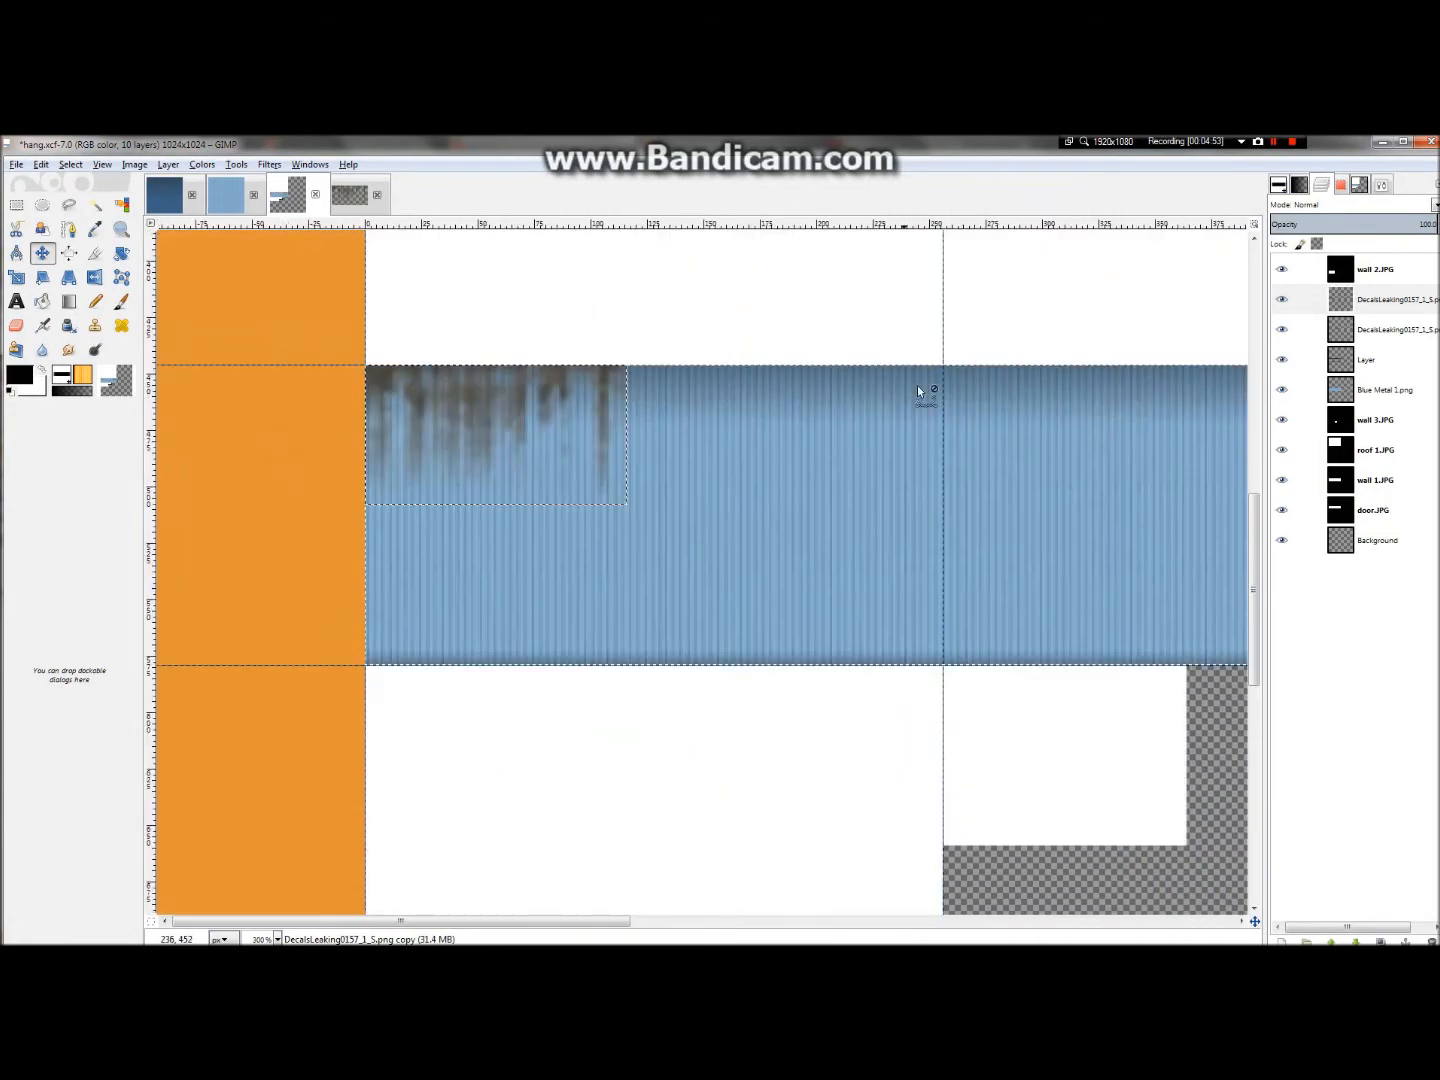
pyautogui.scroll(-1, 730, 393)
pyautogui.scroll(3, 1157, 413)
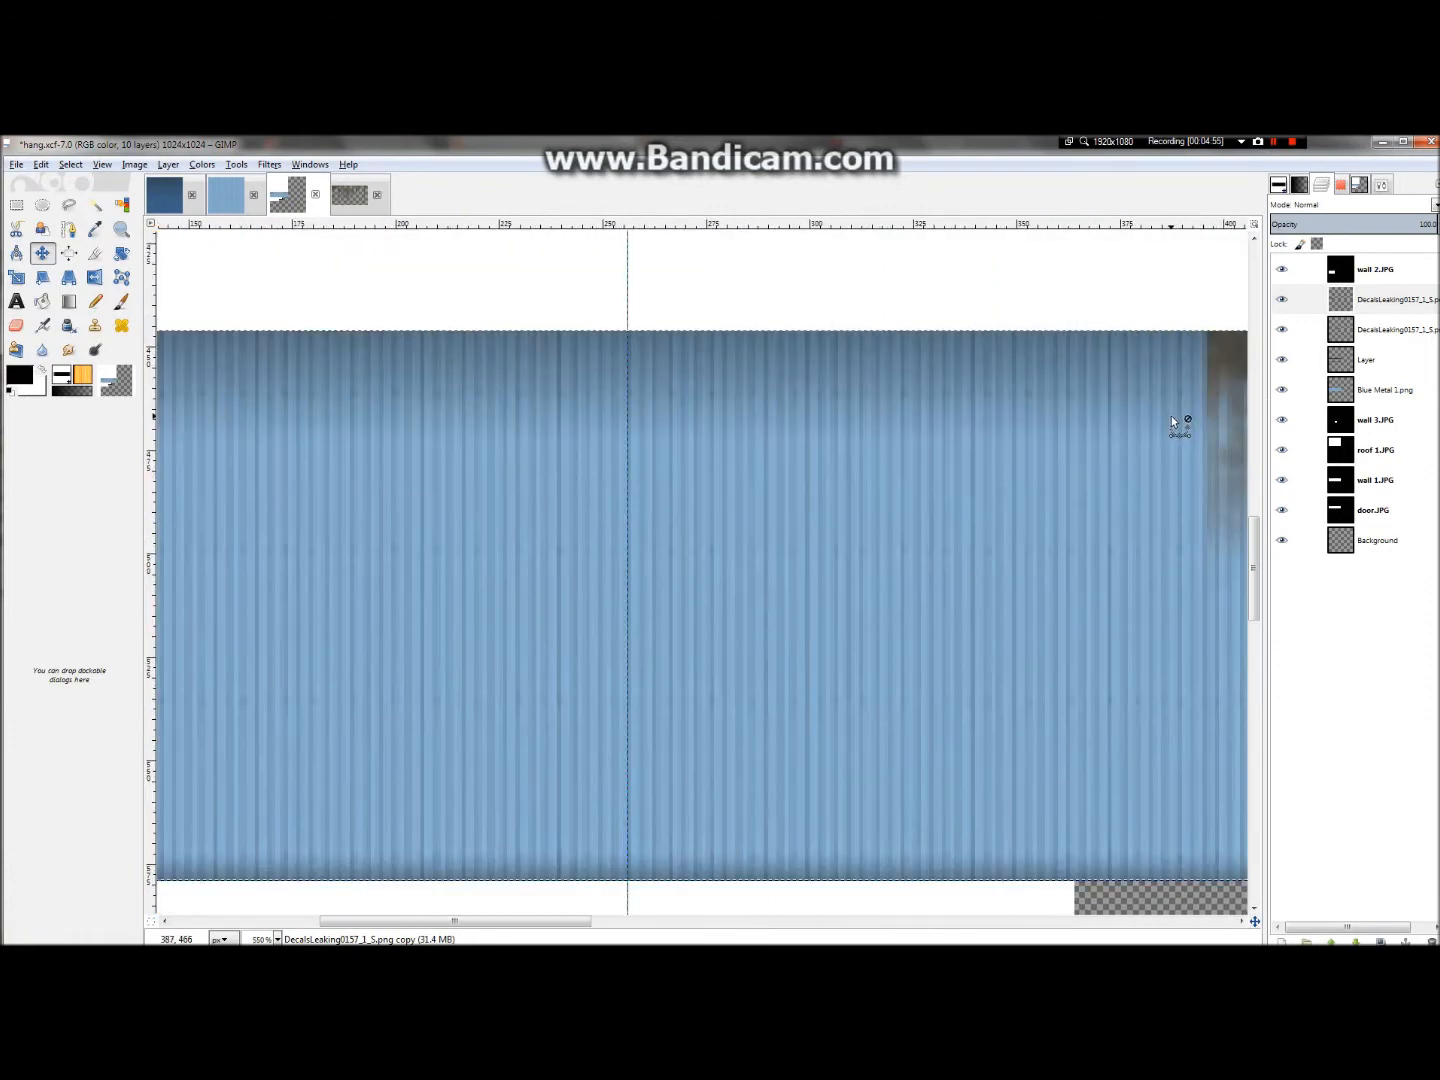
pyautogui.scroll(-1, 1043, 419)
pyautogui.click(1360, 302)
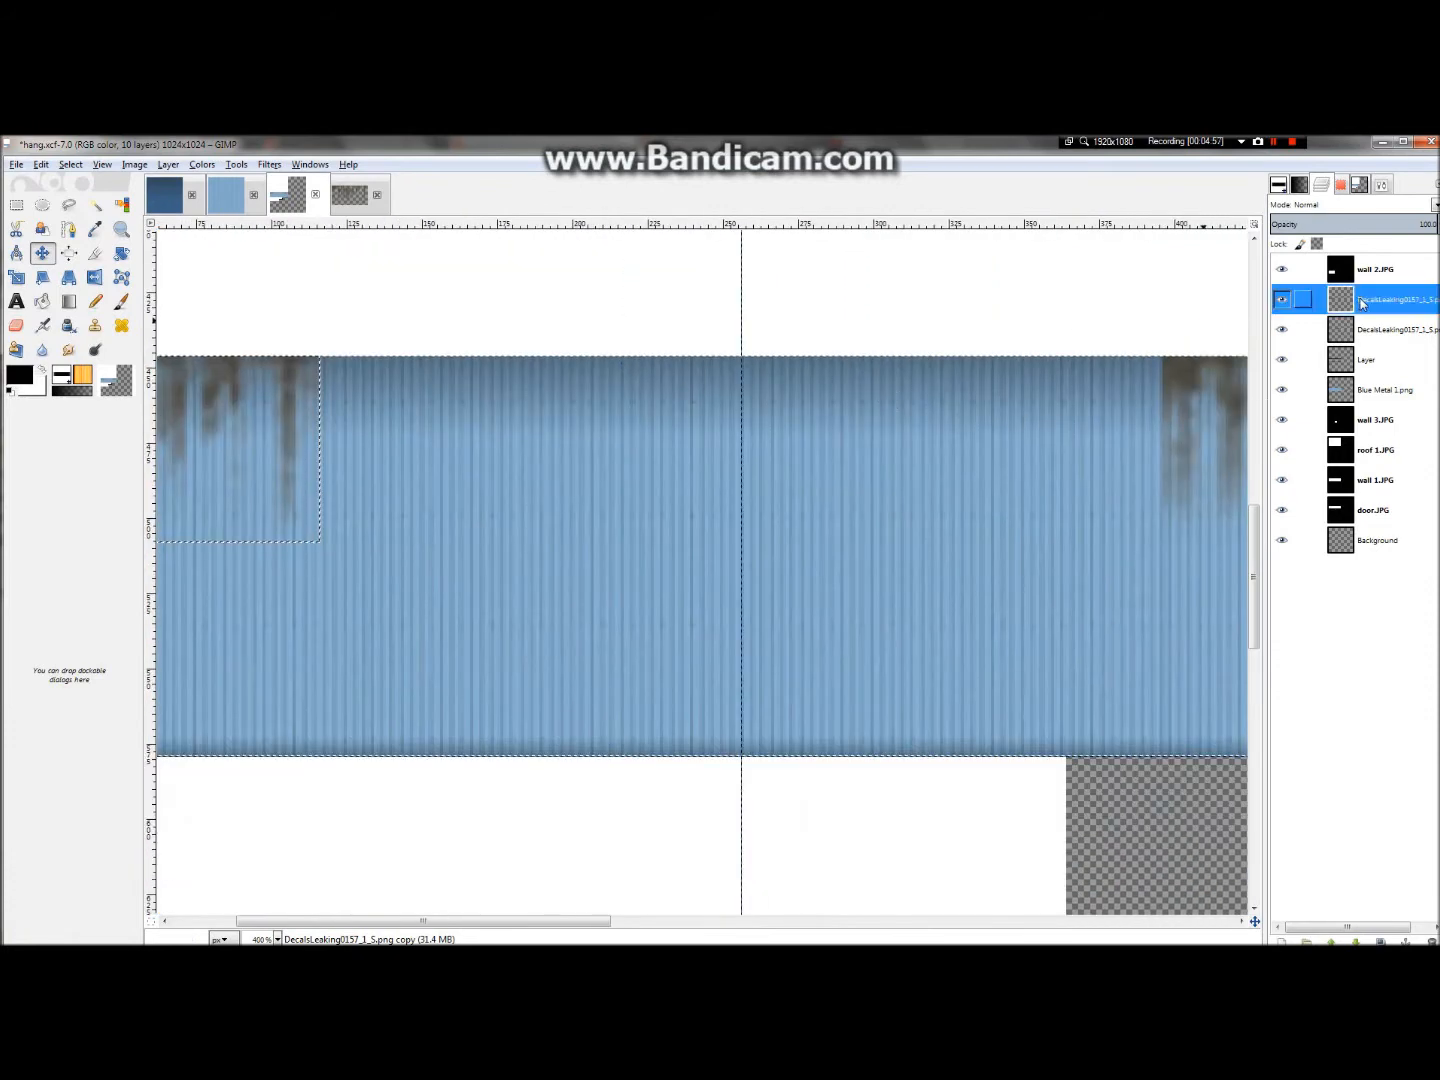
pyautogui.hotkey('ctrl', 'shift', 'd')
pyautogui.moveTo(256, 392); pyautogui.dragTo(1101, 391)
# - Merge the decal copies down into the original leaking decal layer
pyautogui.scroll(-1, 1101, 391)
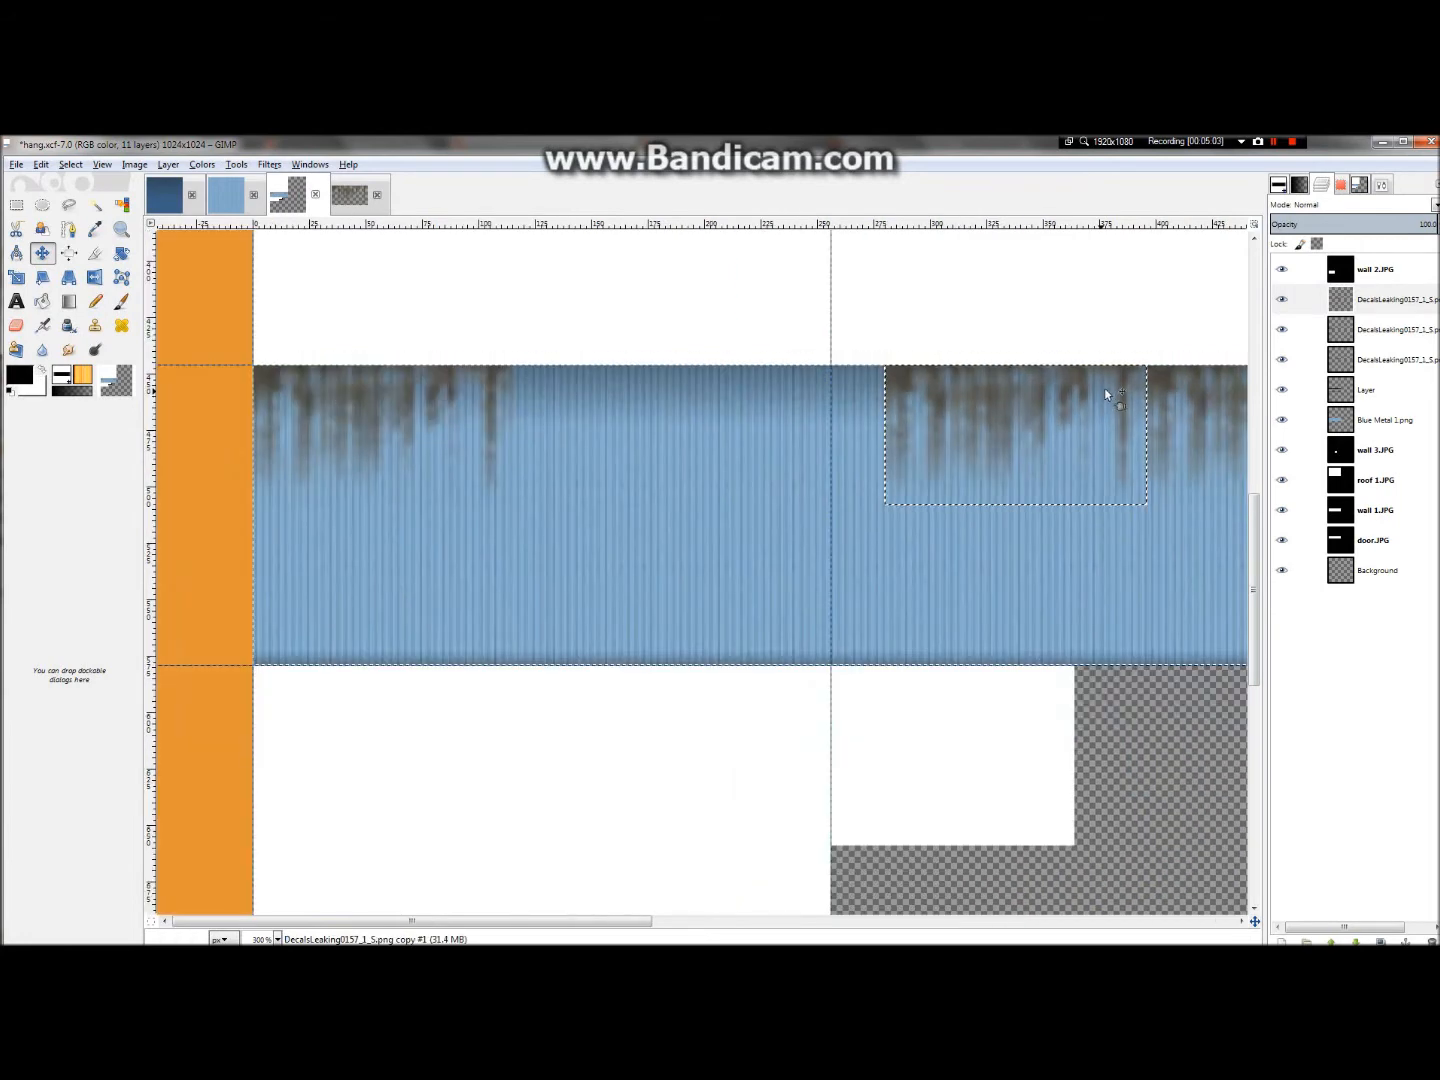
pyautogui.rightClick(1402, 306)
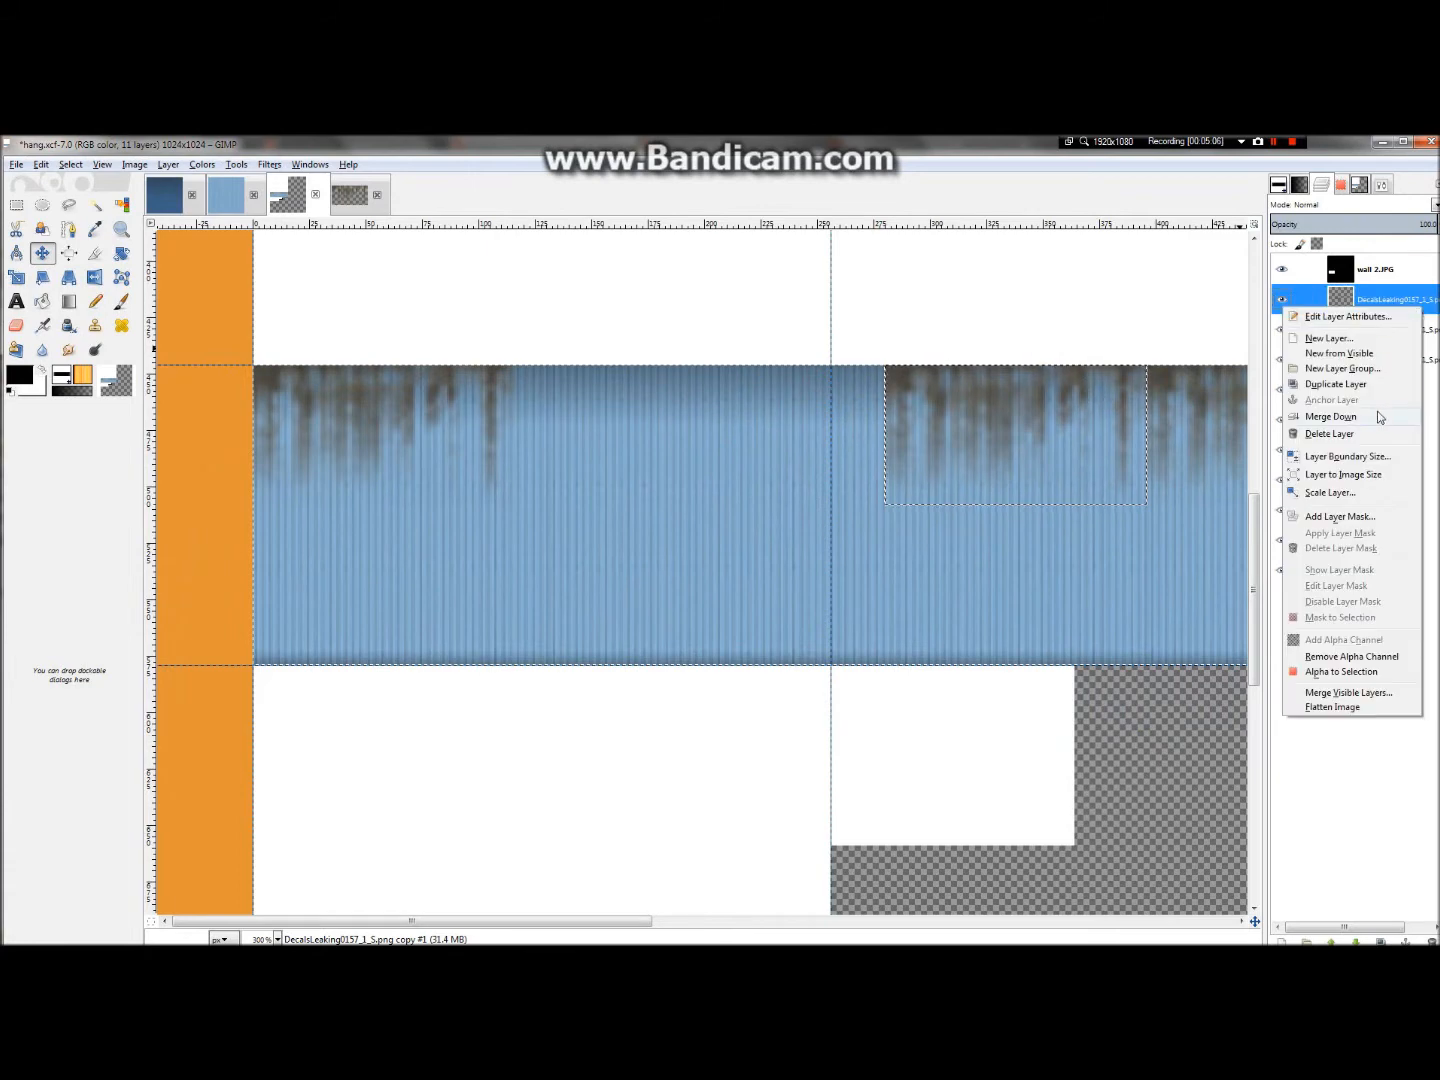
pyautogui.click(1381, 416)
pyautogui.rightClick(1373, 308)
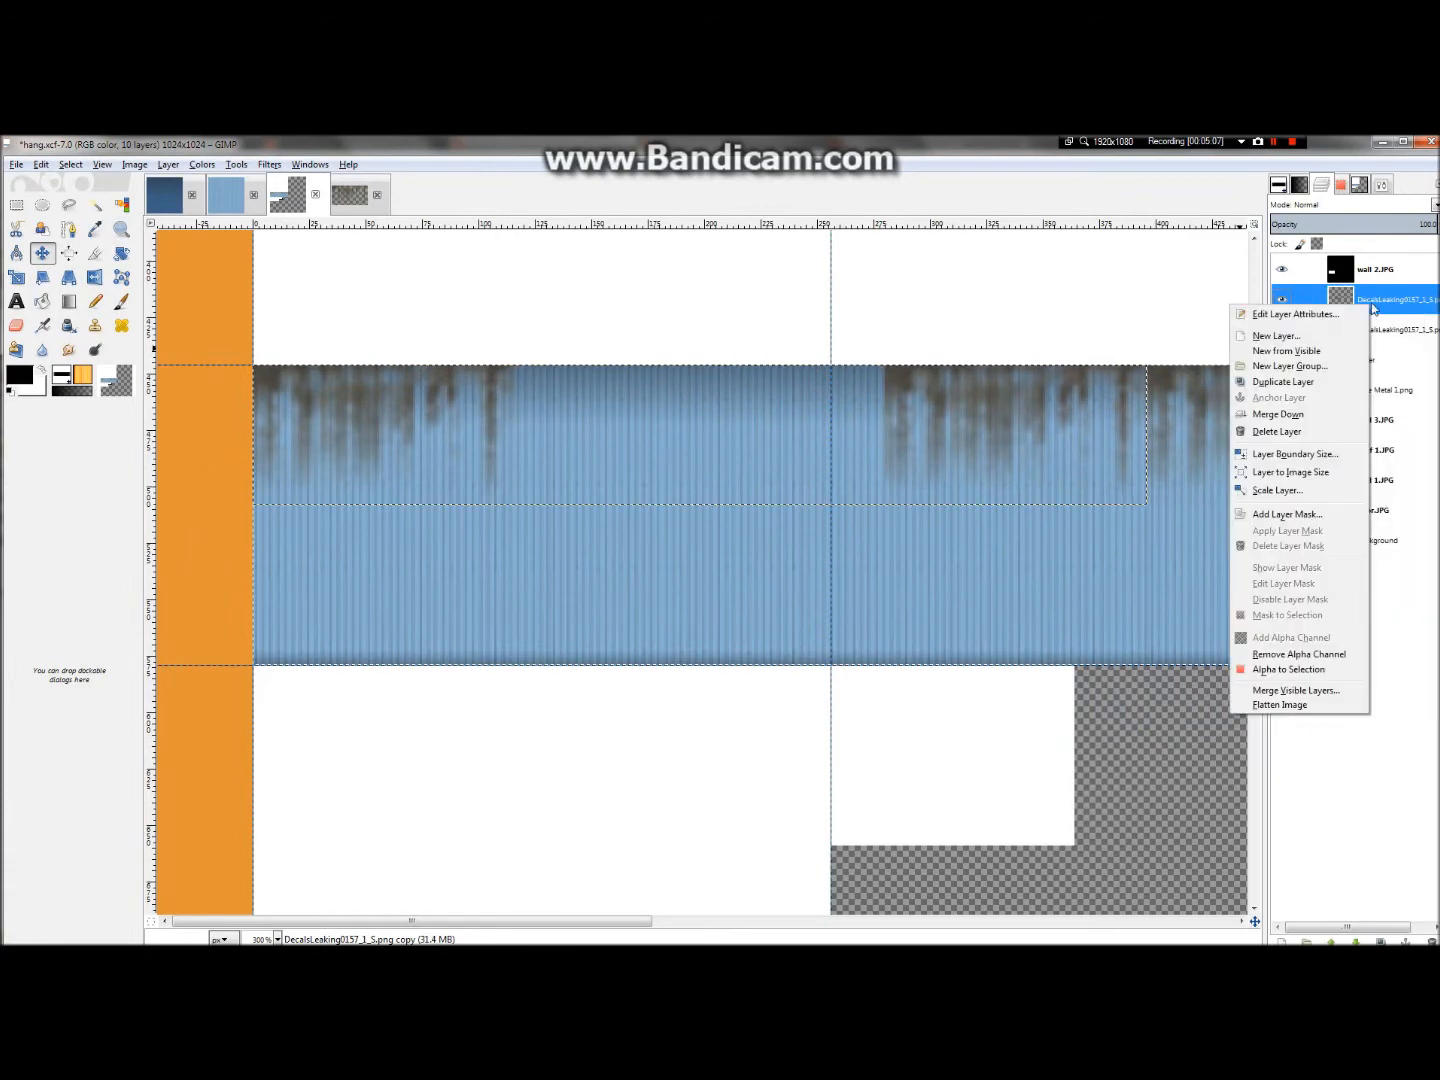
pyautogui.click(1317, 411)
pyautogui.scroll(-1, 707, 419)
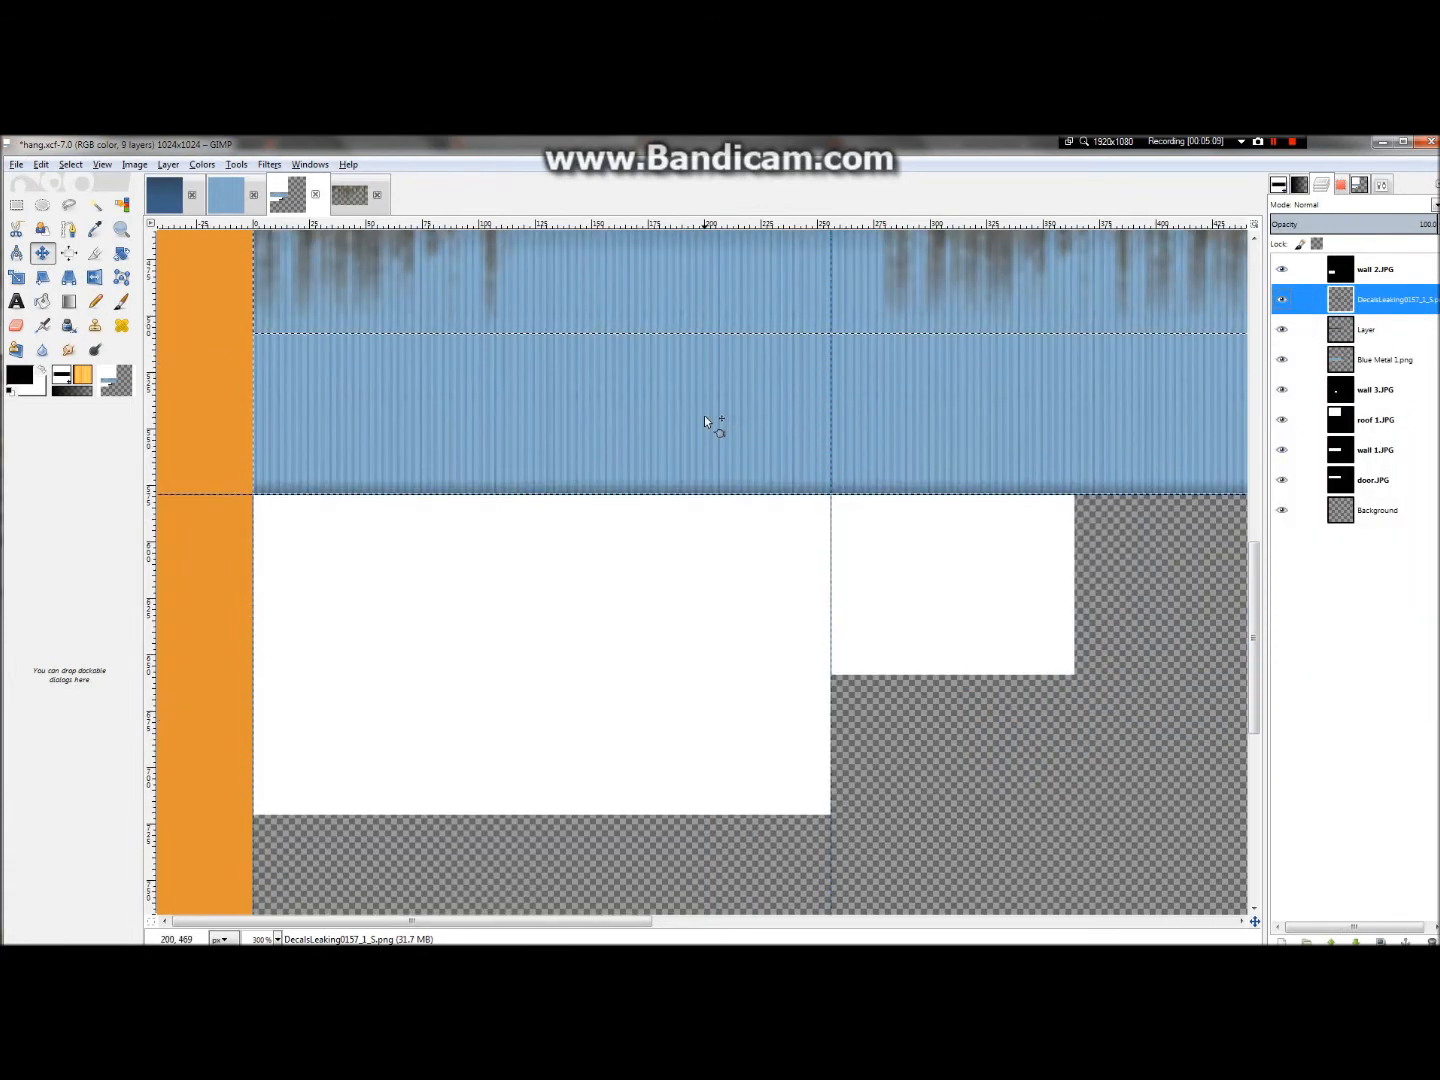
# - Undo both layer merges and select the topmost decal copy
pyautogui.hotkey('ctrl', 'z')
pyautogui.hotkey('ctrl', 'z')
pyautogui.click(1410, 304)
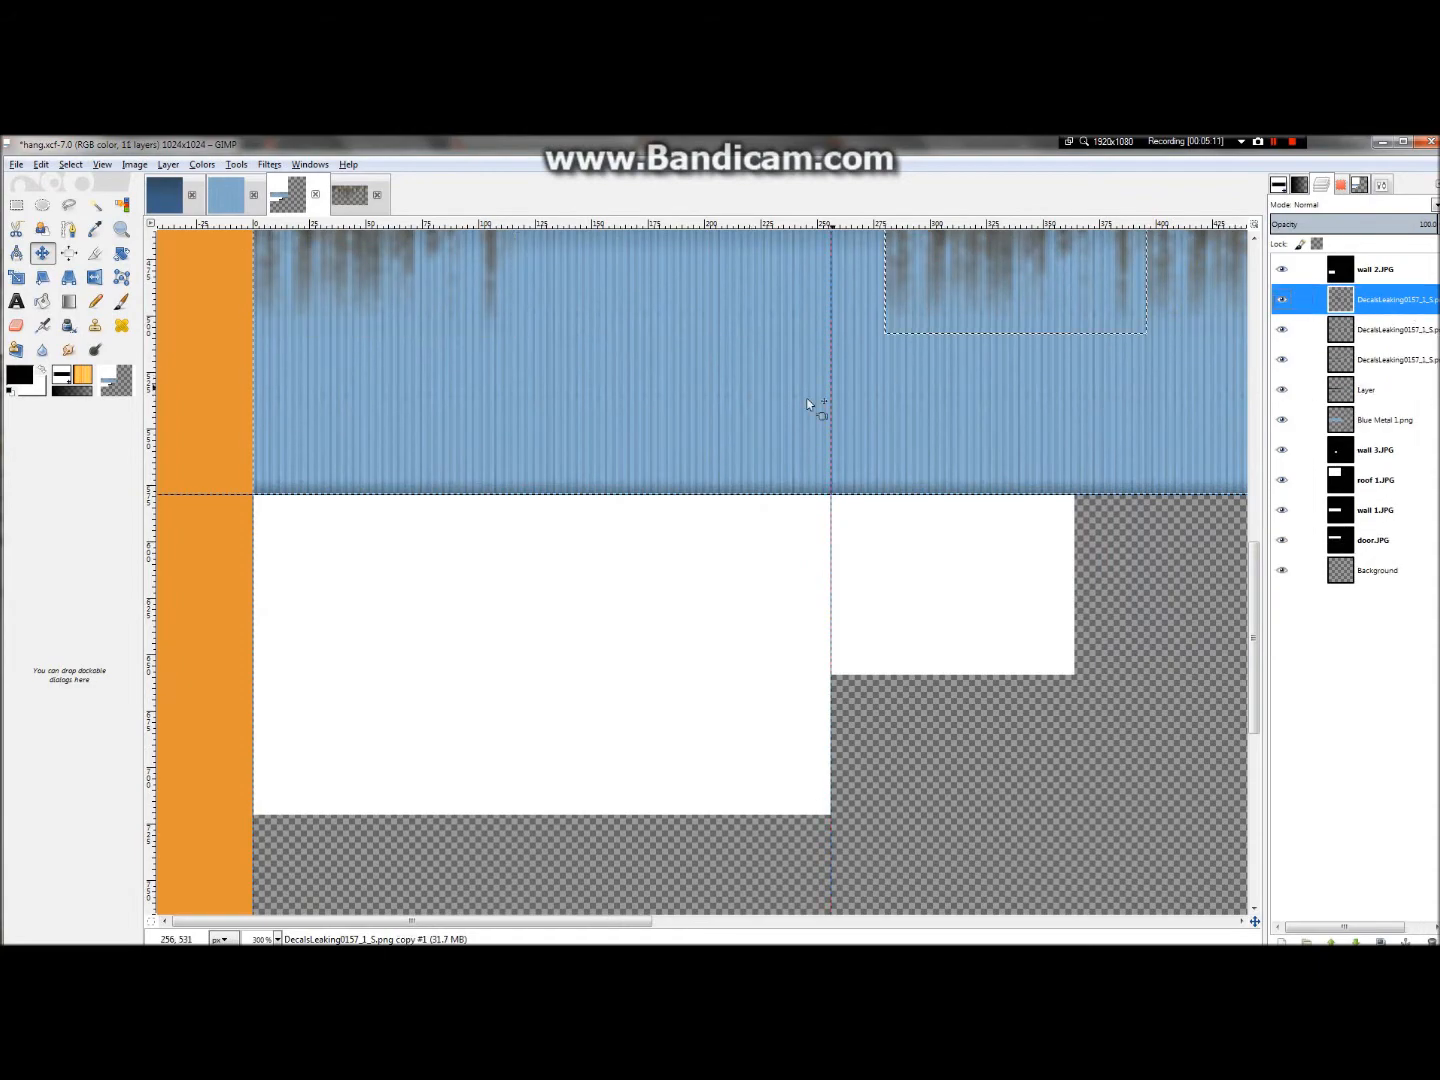
# - Examine the leak stains along the blue wall's top edge and the gap between the decal copies
pyautogui.scroll(-5, 879, 407)
pyautogui.scroll(1, 866, 415)
pyautogui.scroll(-4, 820, 436)
pyautogui.click(226, 195)
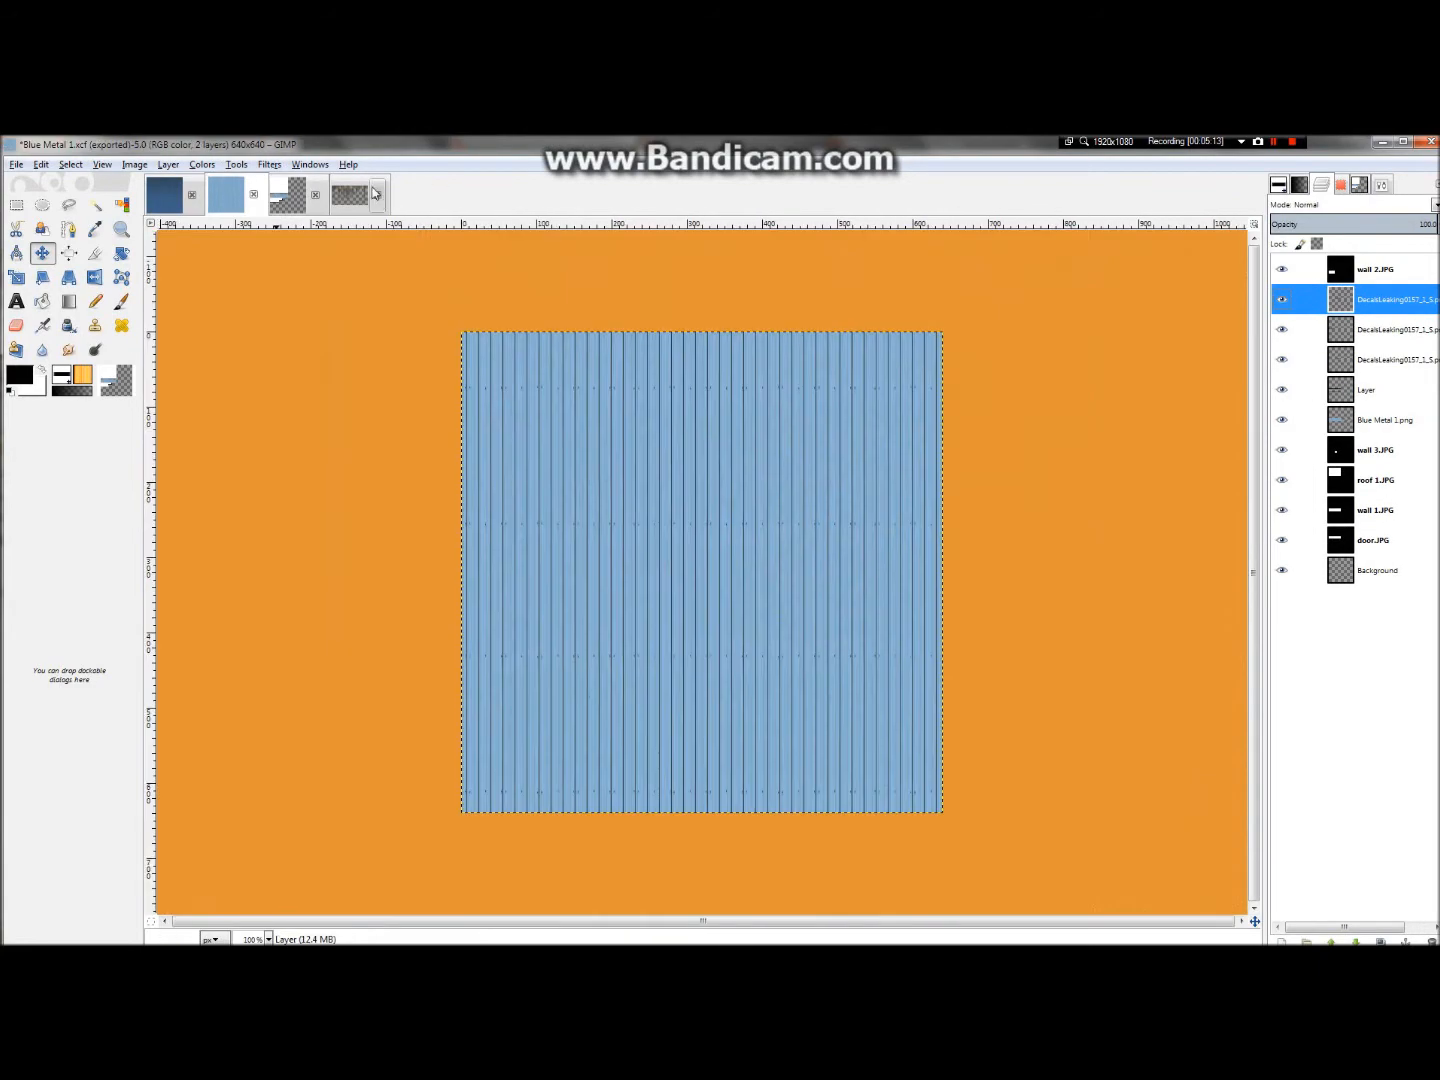
pyautogui.scroll(-1, 768, 546)
pyautogui.click(286, 195)
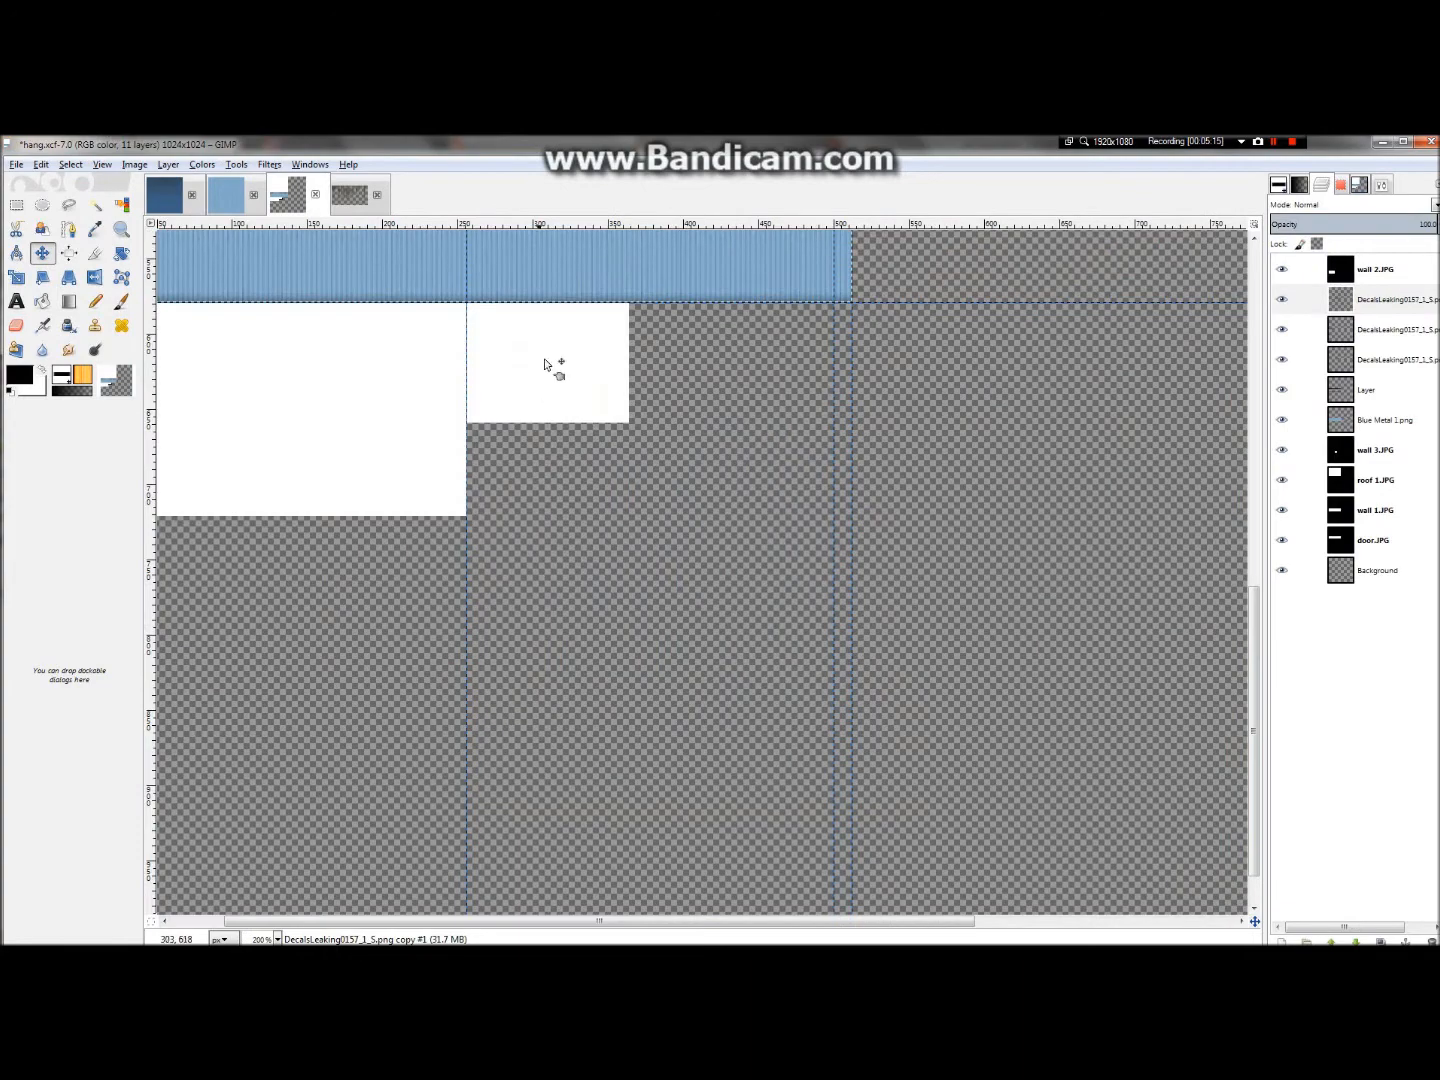
pyautogui.scroll(4, 859, 547)
pyautogui.scroll(-2, 704, 651)
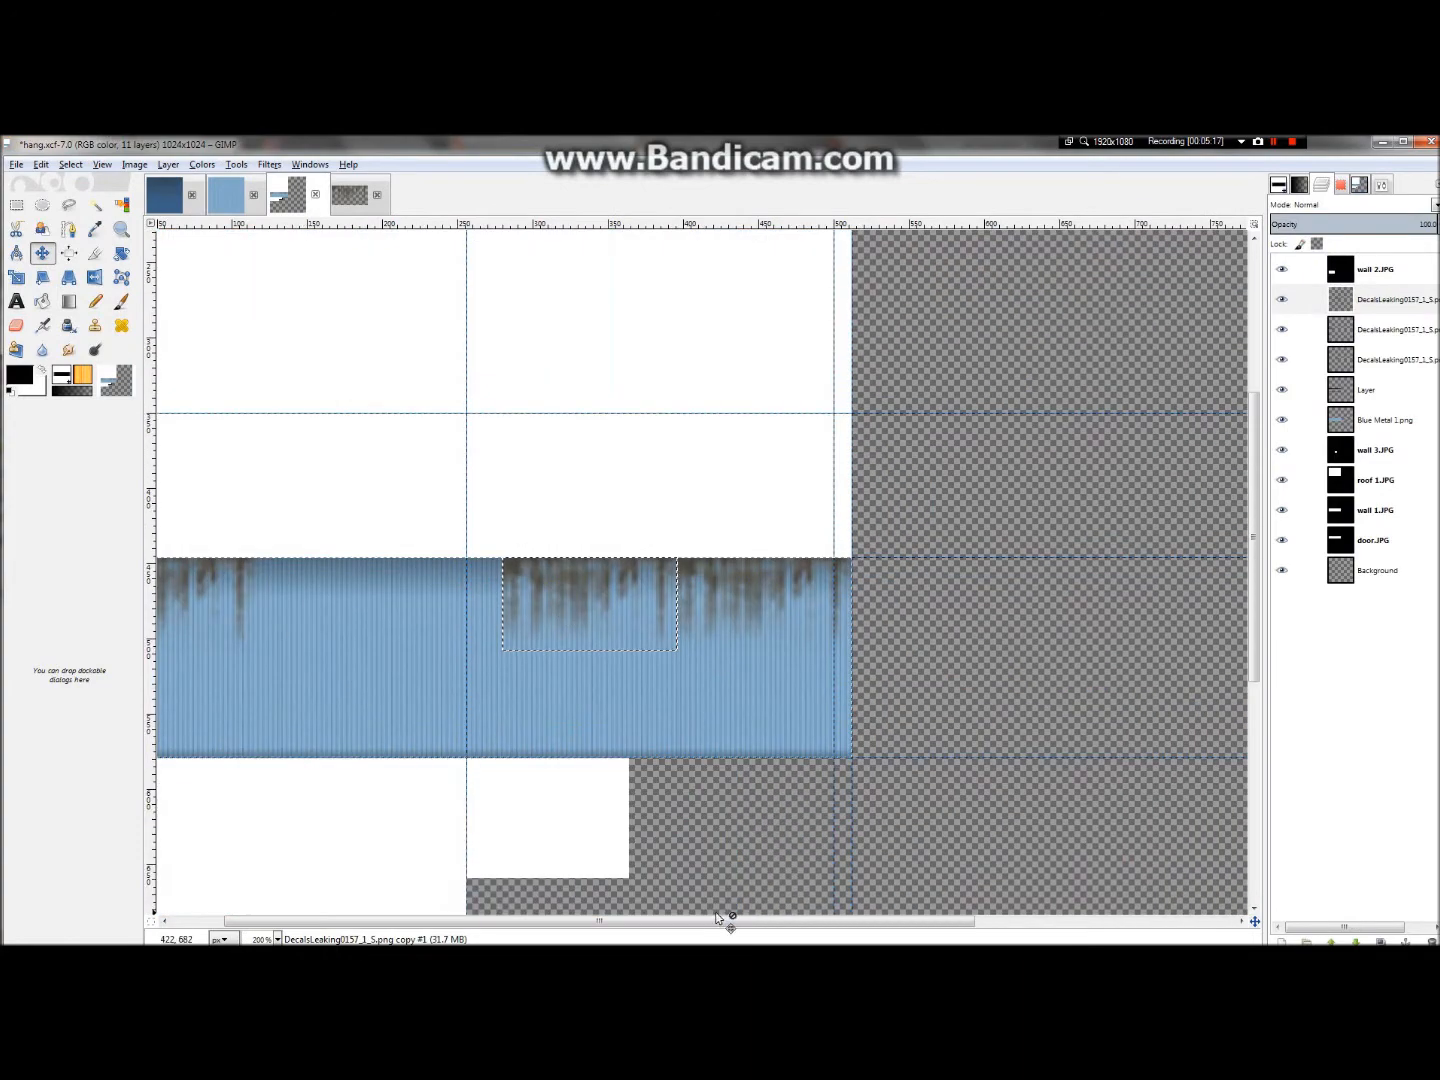
pyautogui.hscroll(-3, 715, 915)
pyautogui.scroll(1, 399, 620)
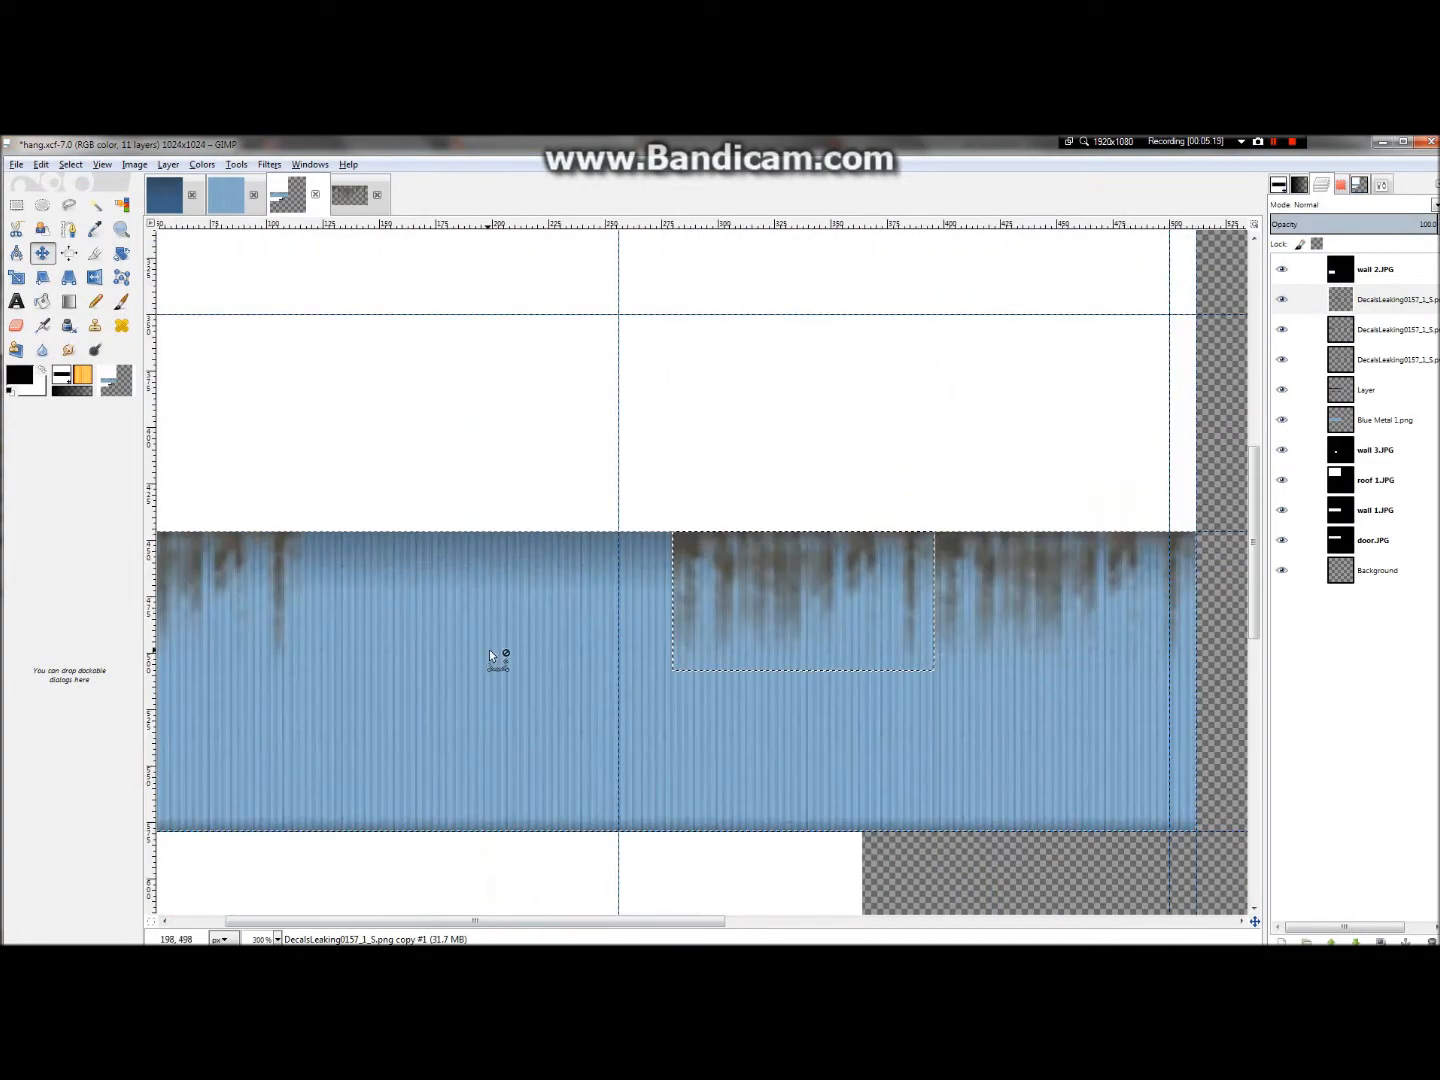
# - Duplicate the leaking decal layer twice and place the copies to fill the gap along the blue wall's top edge
pyautogui.scroll(1, 488, 649)
pyautogui.hotkey('shift', 'ctrl', 'd')
pyautogui.moveTo(893, 544); pyautogui.dragTo(401, 538)
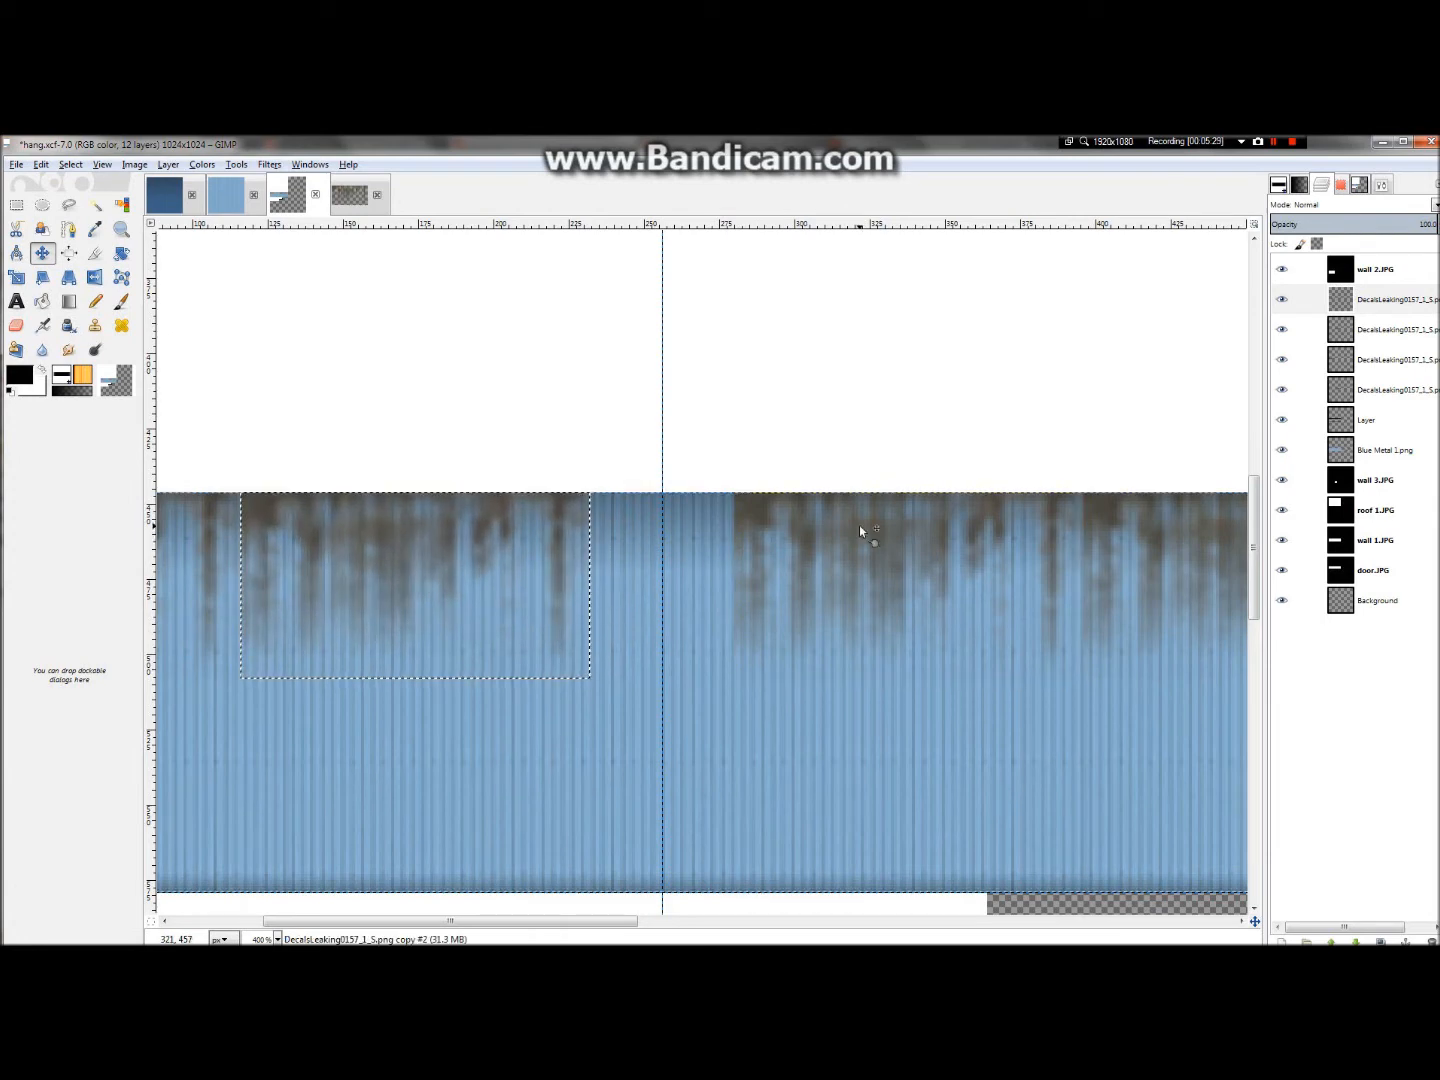
pyautogui.click(1383, 304)
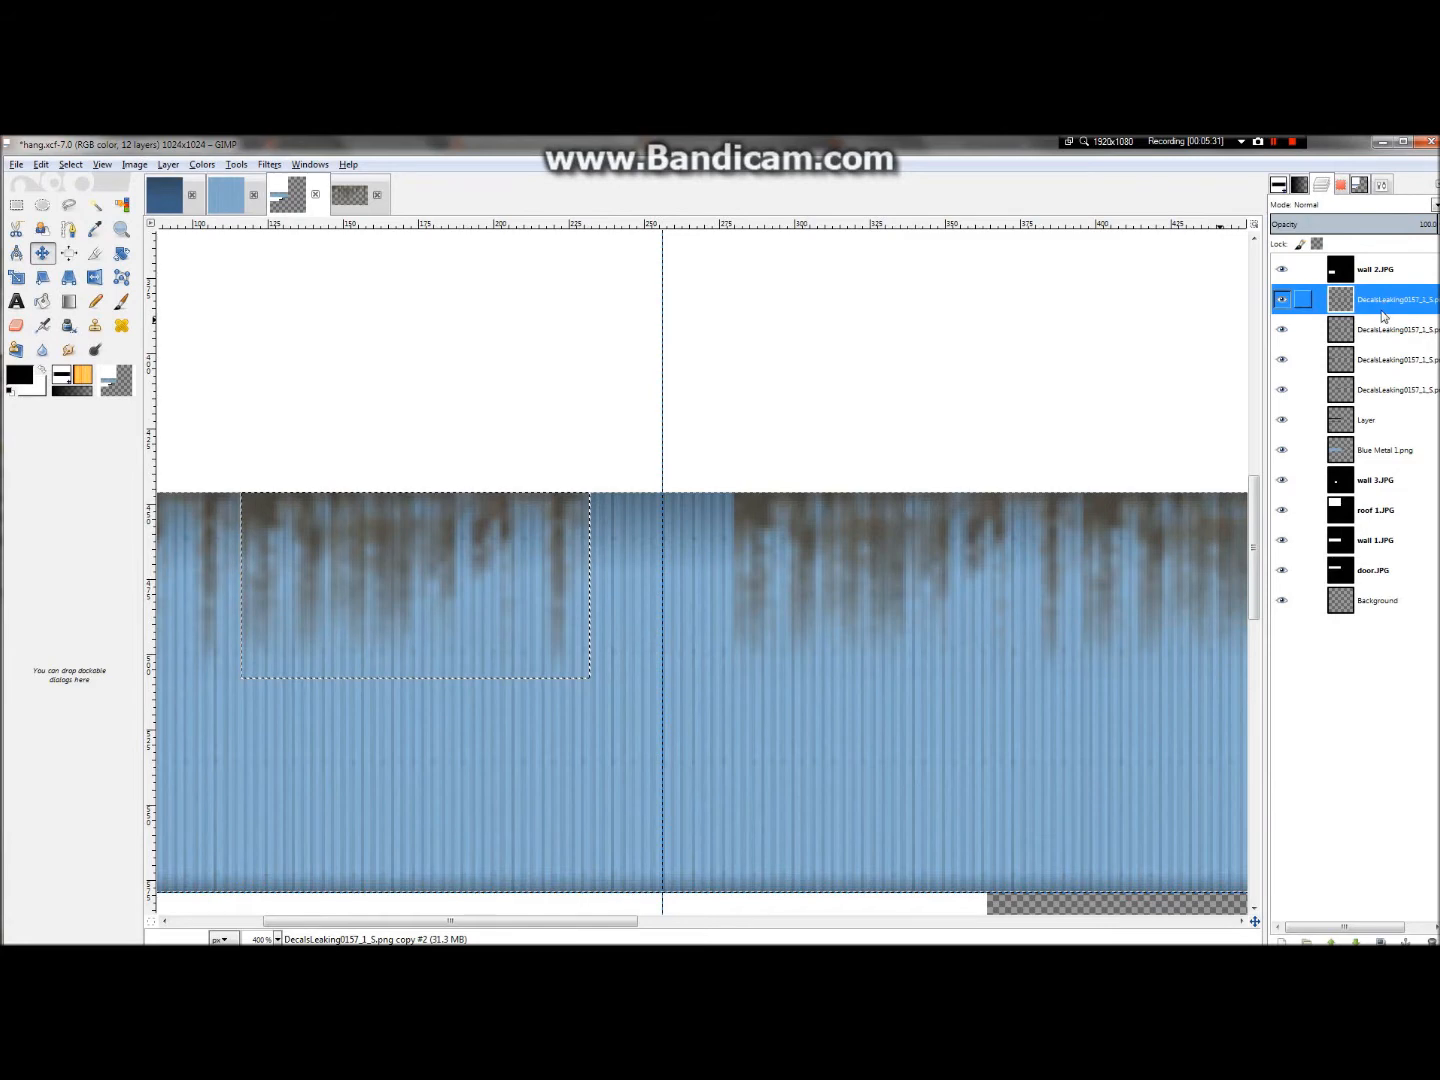
pyautogui.hotkey('shift', 'ctrl', 'd')
pyautogui.moveTo(490, 514); pyautogui.dragTo(699, 521)
pyautogui.press('-')
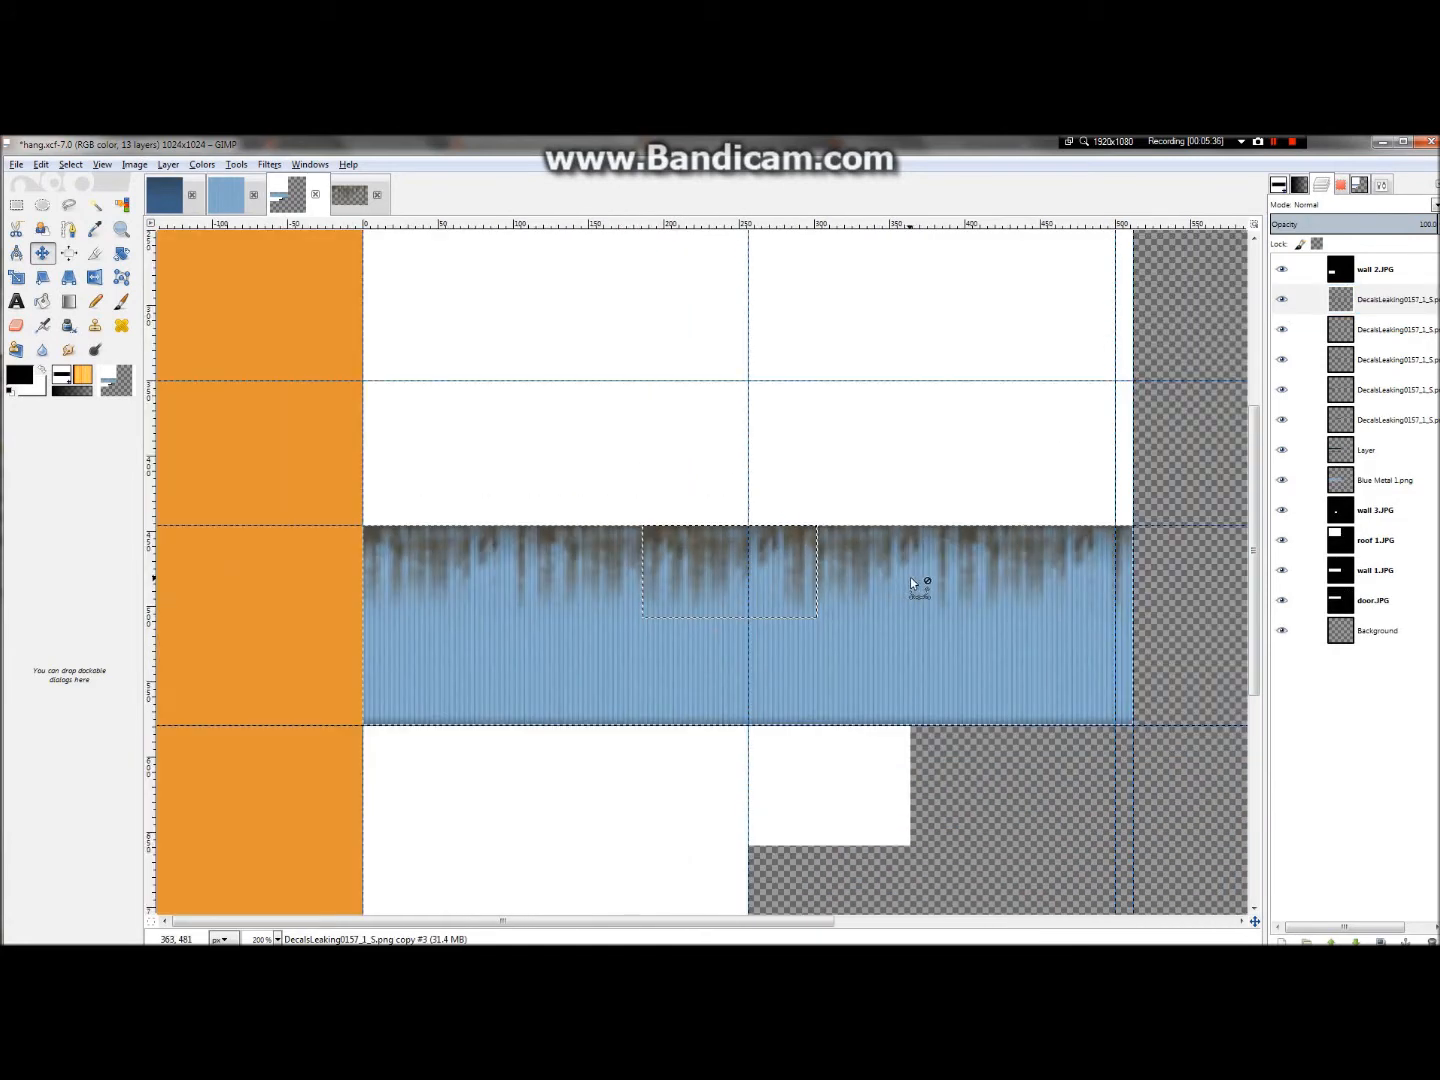
# - Merge all the leaking decal copies down into a single decal layer
pyautogui.rightClick(1319, 299)
pyautogui.click(1313, 404)
pyautogui.rightClick(1366, 312)
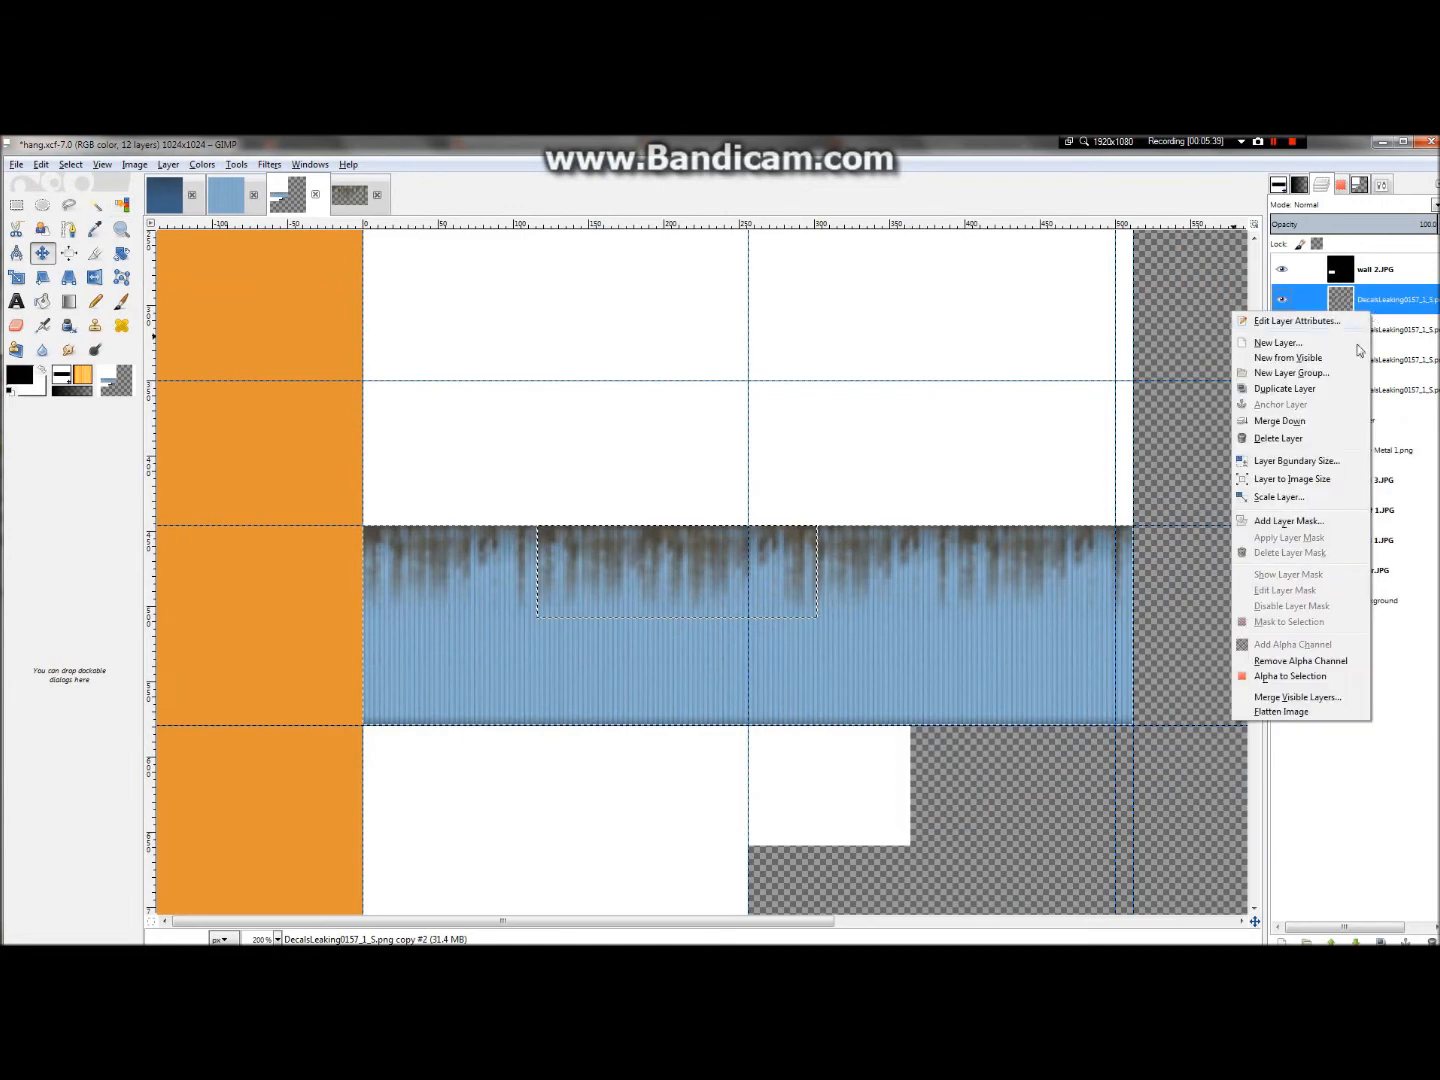
pyautogui.click(1309, 421)
pyautogui.rightClick(1365, 312)
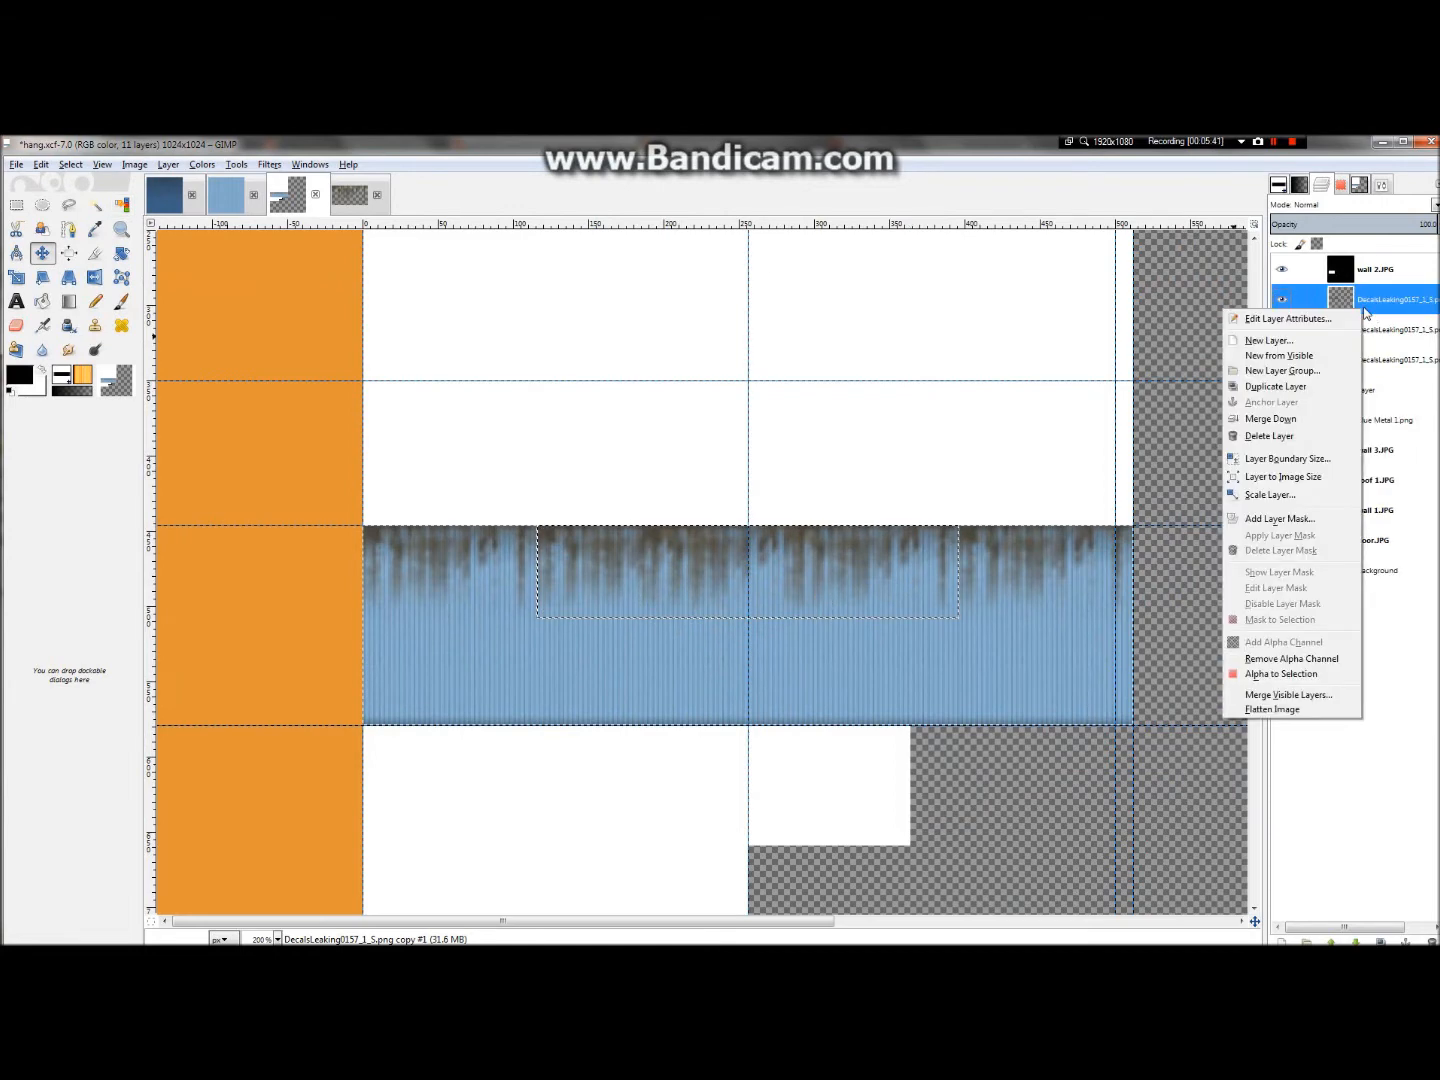
pyautogui.click(1309, 421)
pyautogui.rightClick(1346, 302)
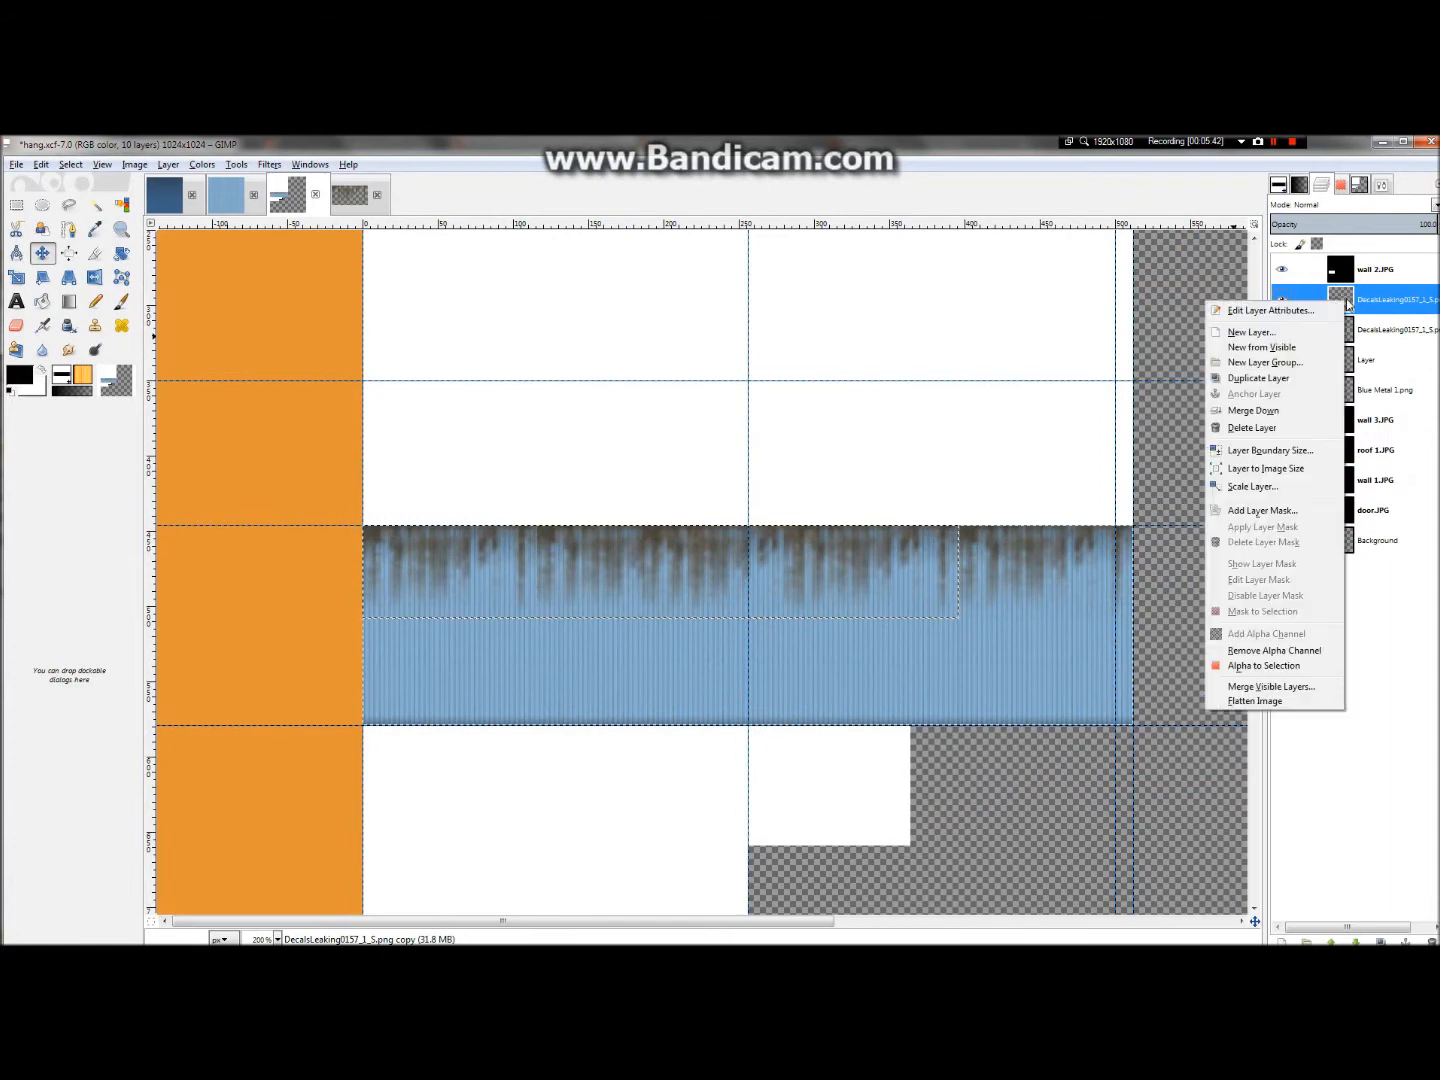
pyautogui.click(1304, 411)
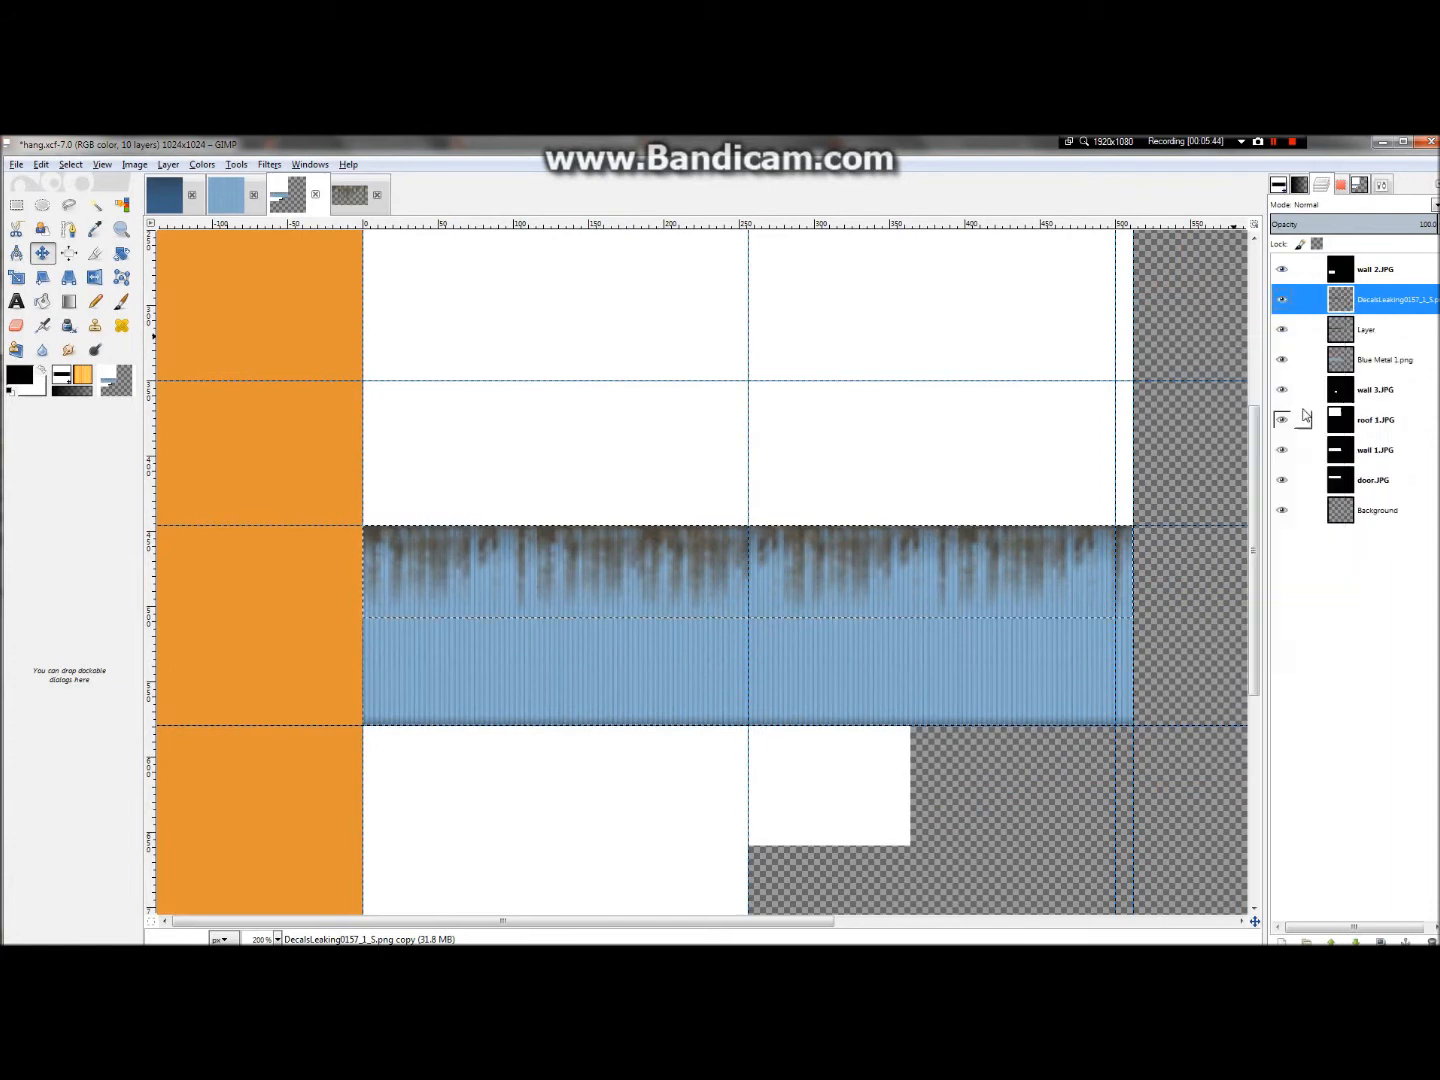
# - Merge the decal layer down into the shading layer and reduce the merged layer's opacity to about 24
pyautogui.rightClick(1315, 304)
pyautogui.click(1274, 414)
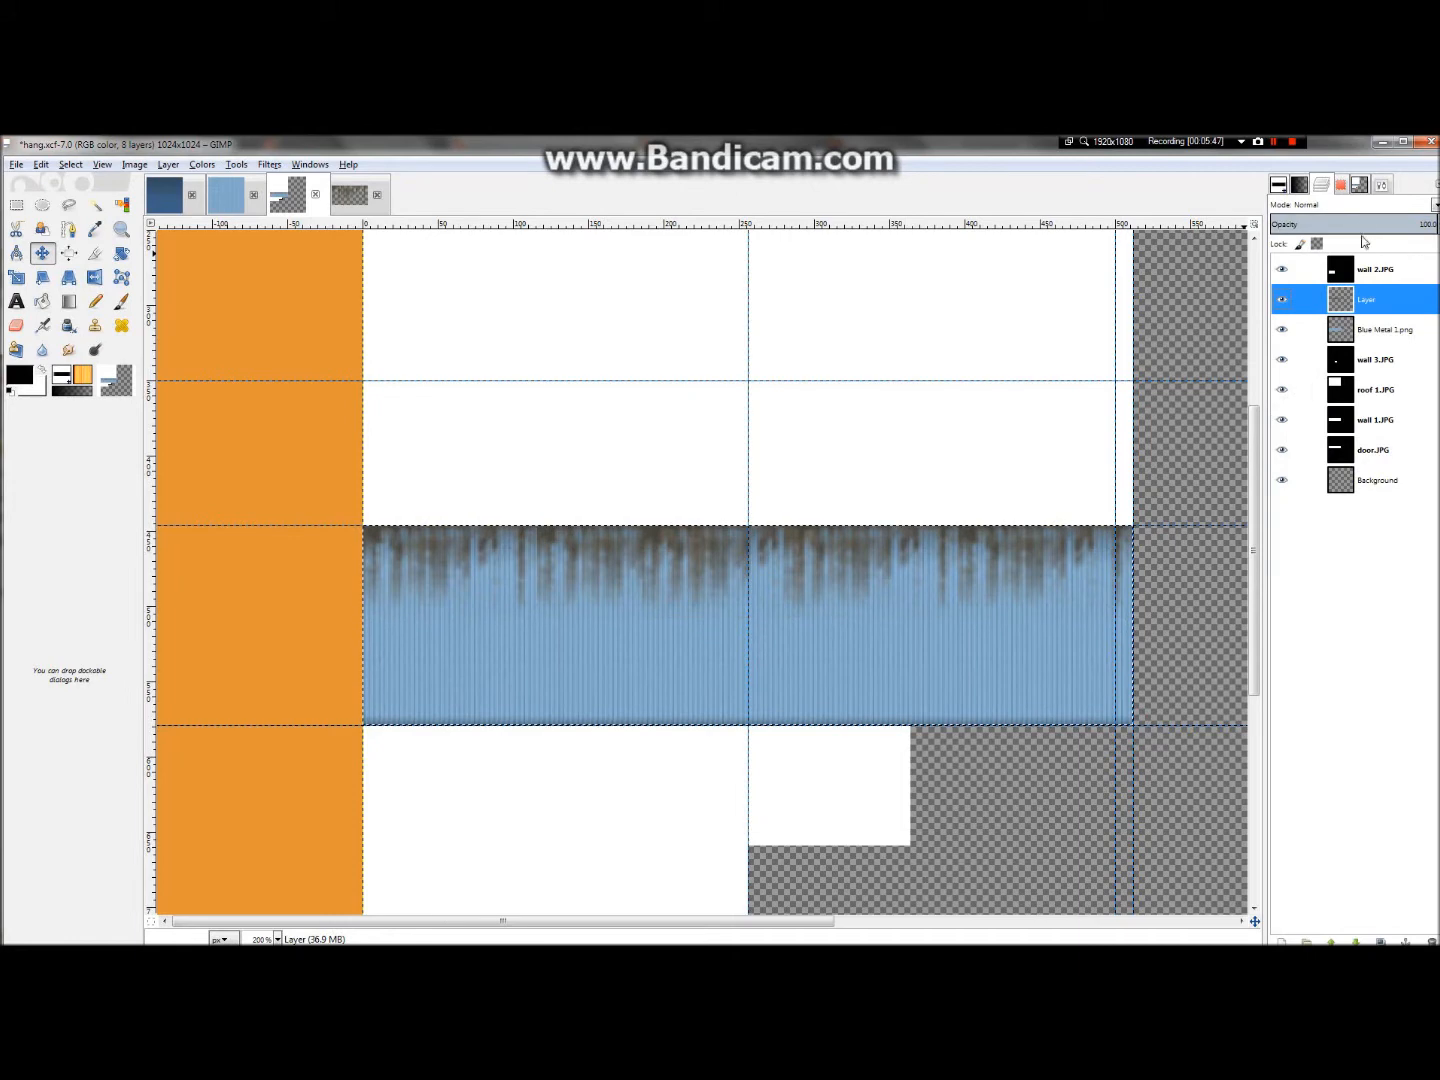
pyautogui.moveTo(1339, 222); pyautogui.dragTo(1329, 226)
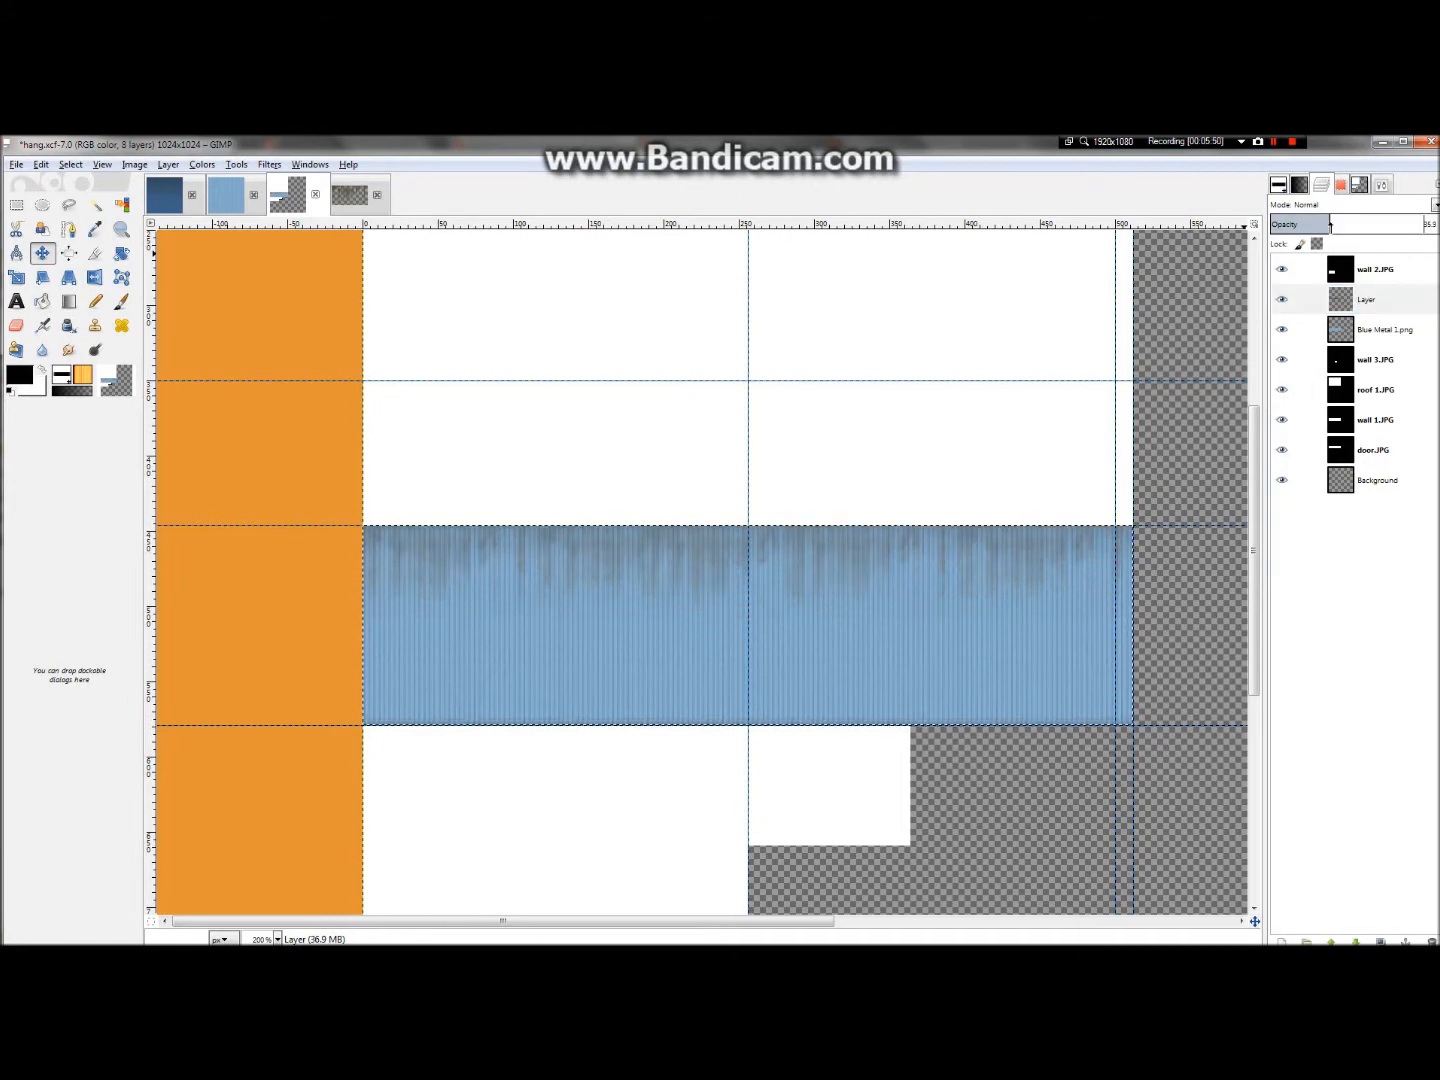
pyautogui.moveTo(1336, 224); pyautogui.dragTo(1329, 226)
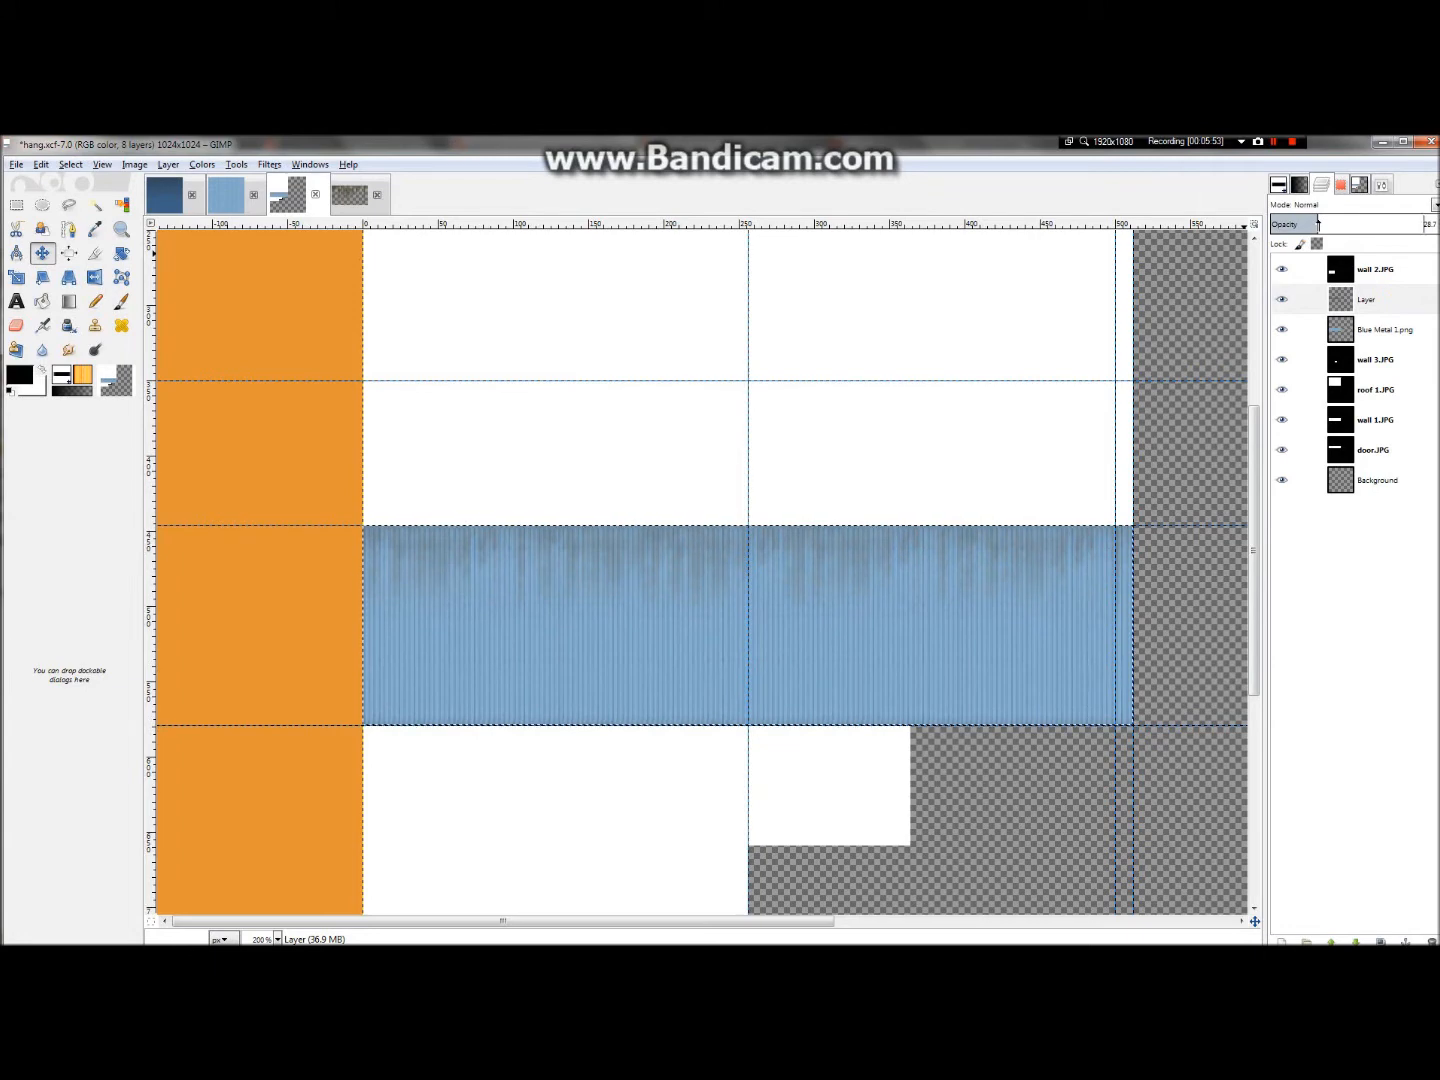
pyautogui.moveTo(1323, 223); pyautogui.dragTo(1305, 226)
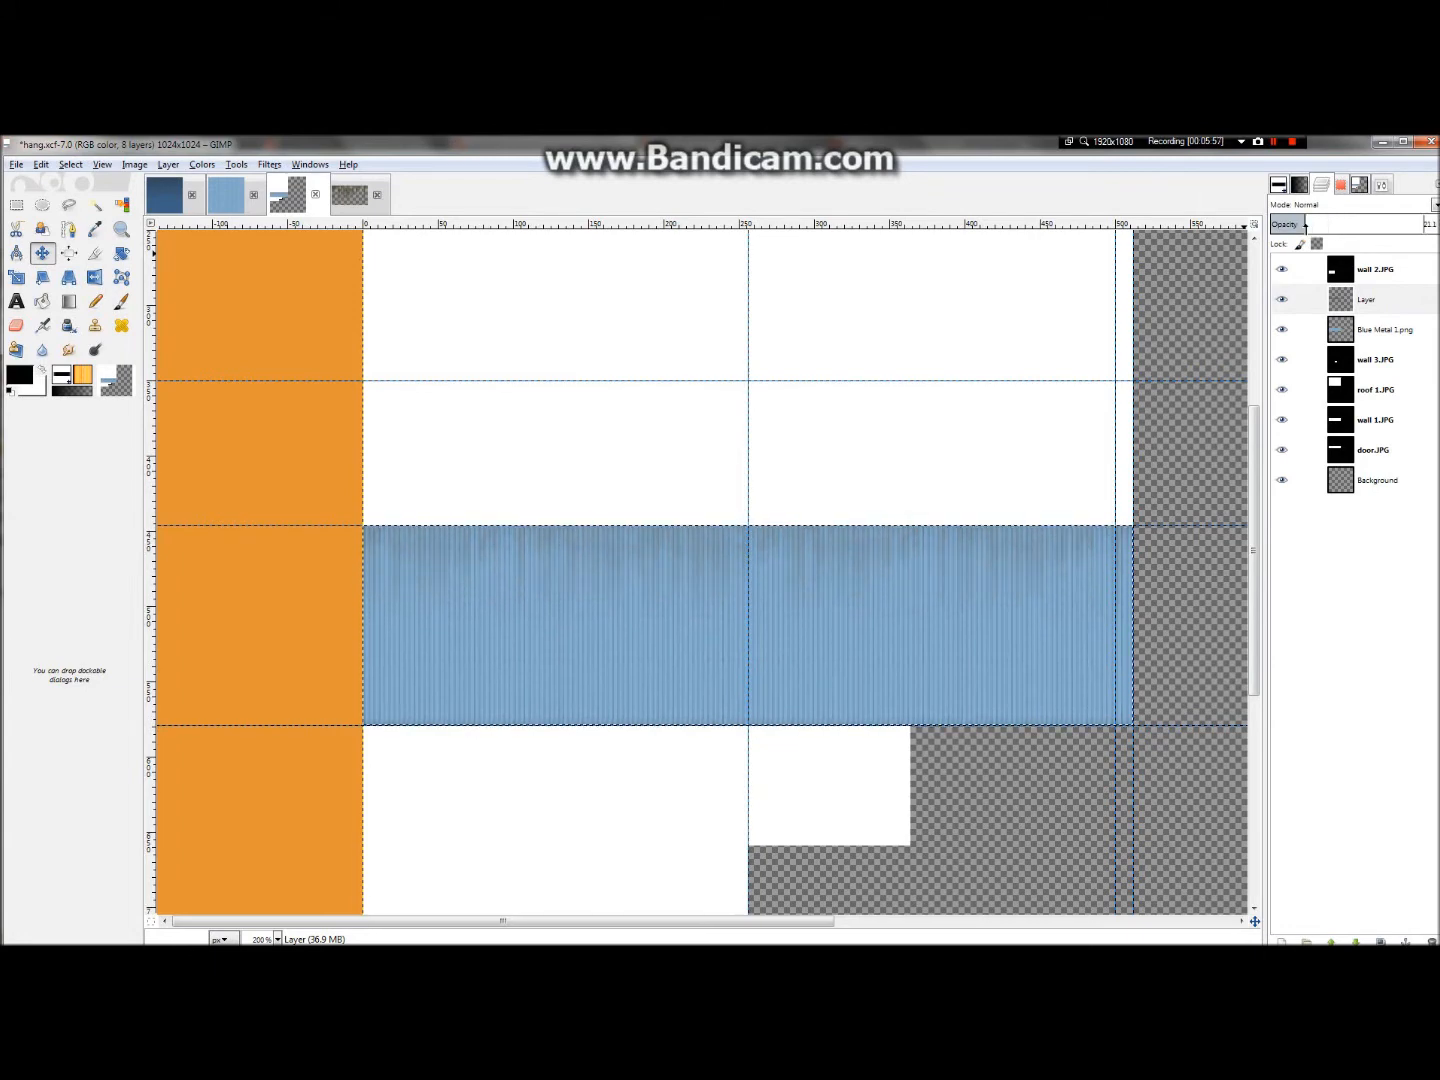
pyautogui.keyDown('ctrl'); pyautogui.scroll(3, 990, 535); pyautogui.keyUp('ctrl')
pyautogui.keyDown('ctrl'); pyautogui.scroll(-3, 990, 536); pyautogui.keyUp('ctrl')
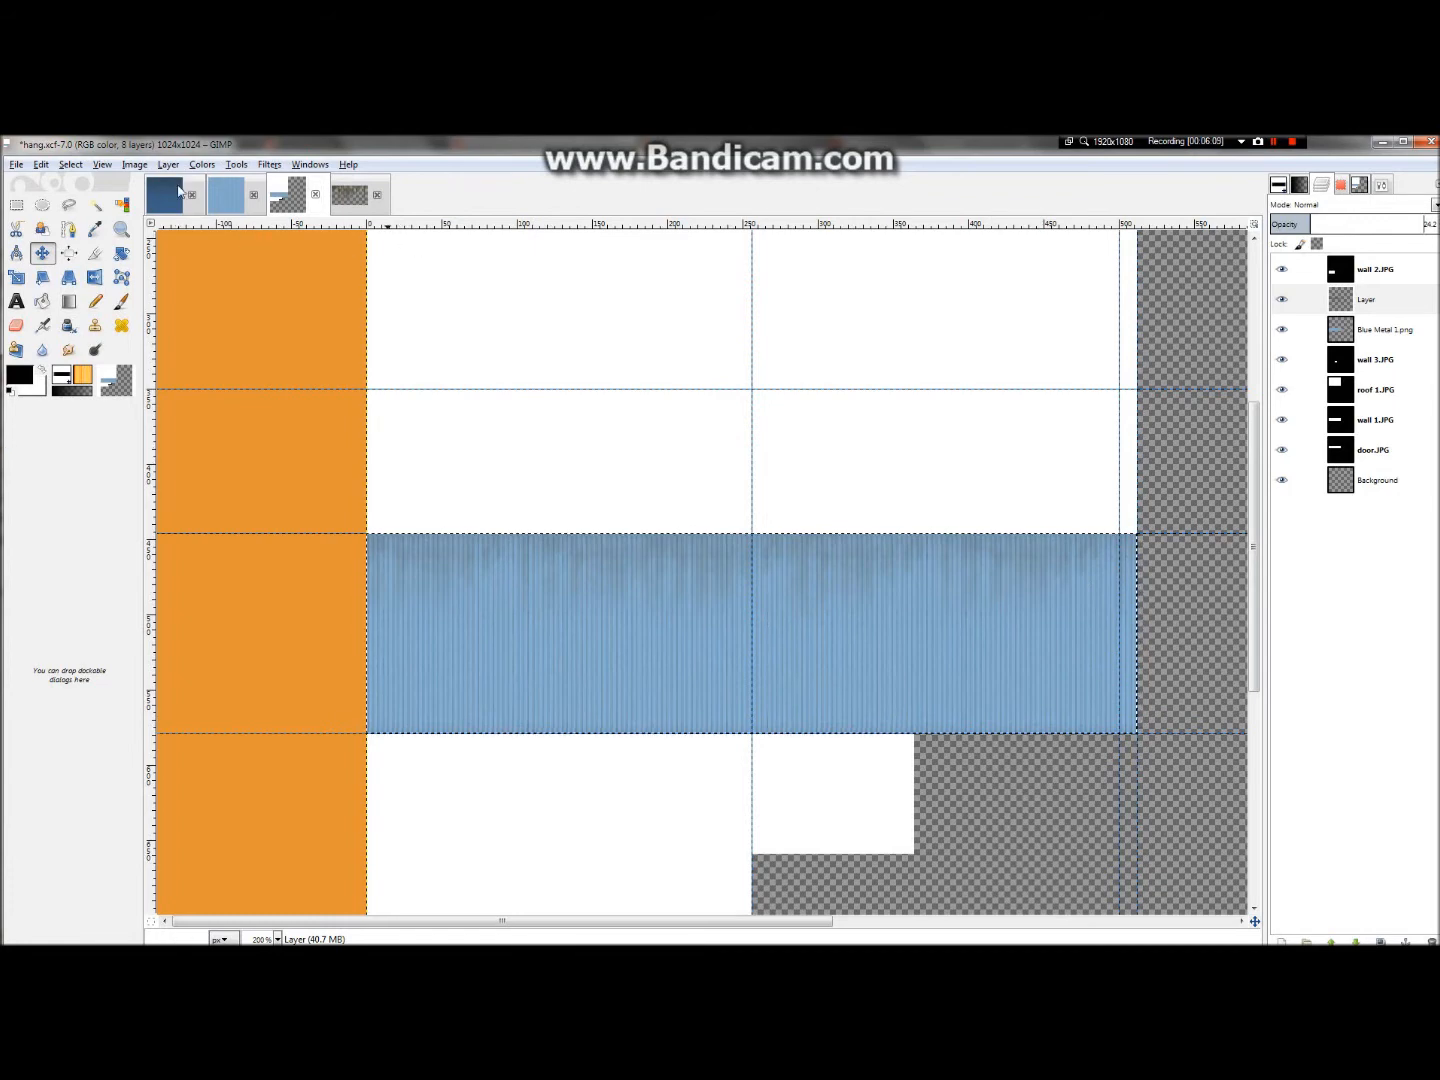
# - Export the updated wall texture to hang.png
pyautogui.moveTo(317, 140)
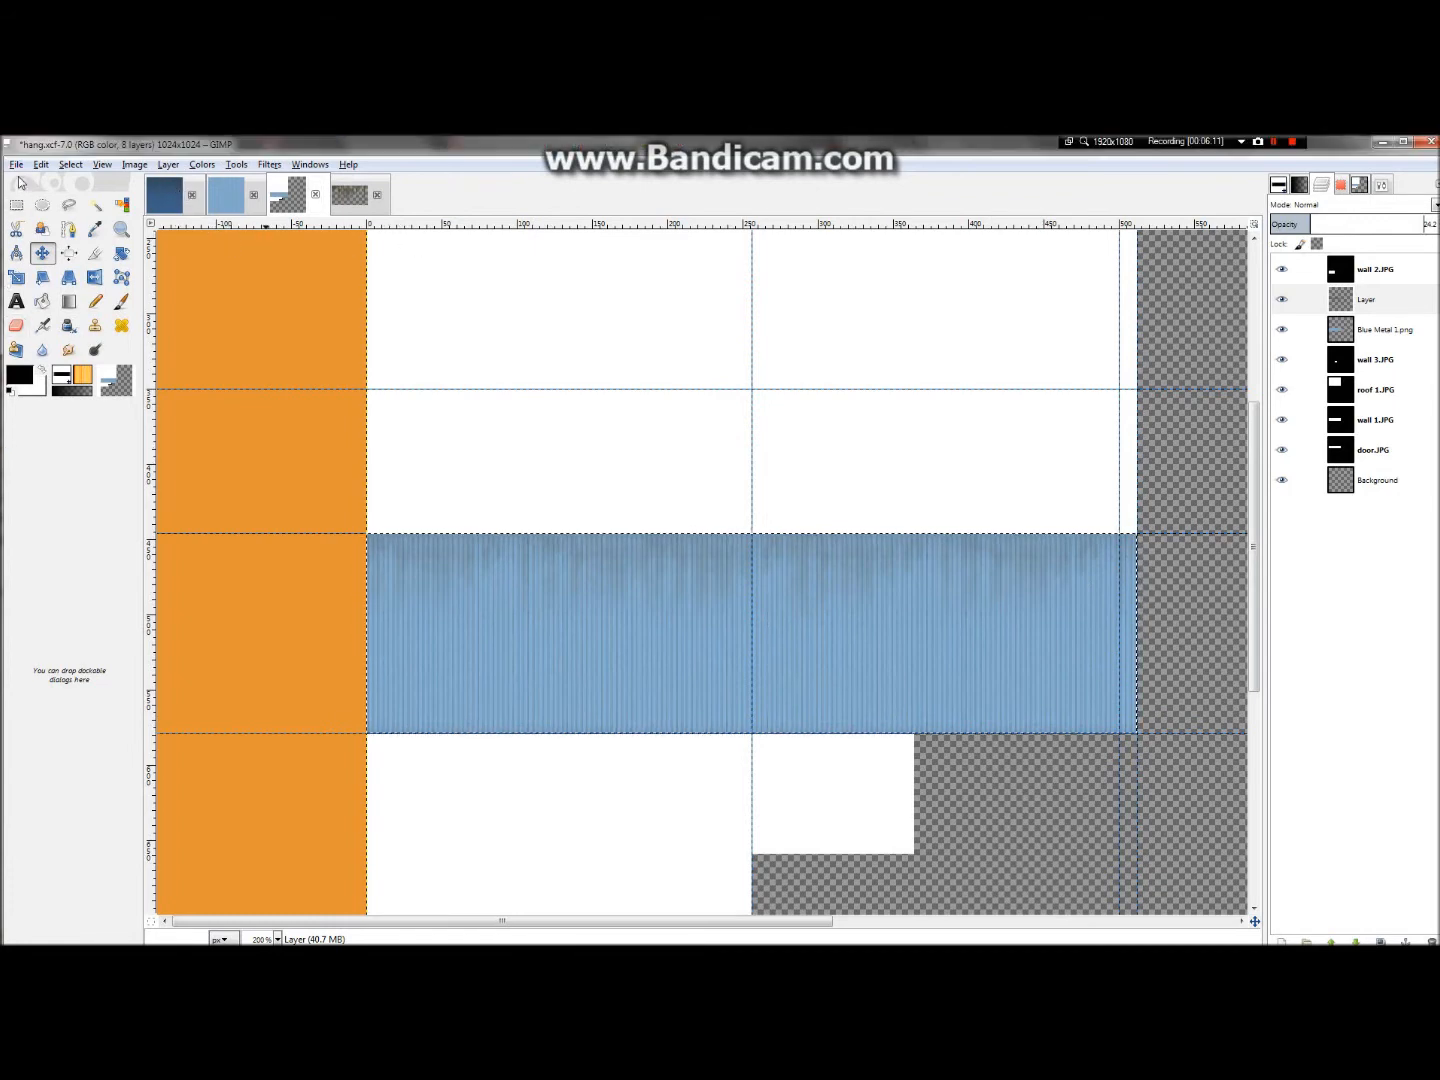
pyautogui.click(16, 164)
pyautogui.click(62, 352)
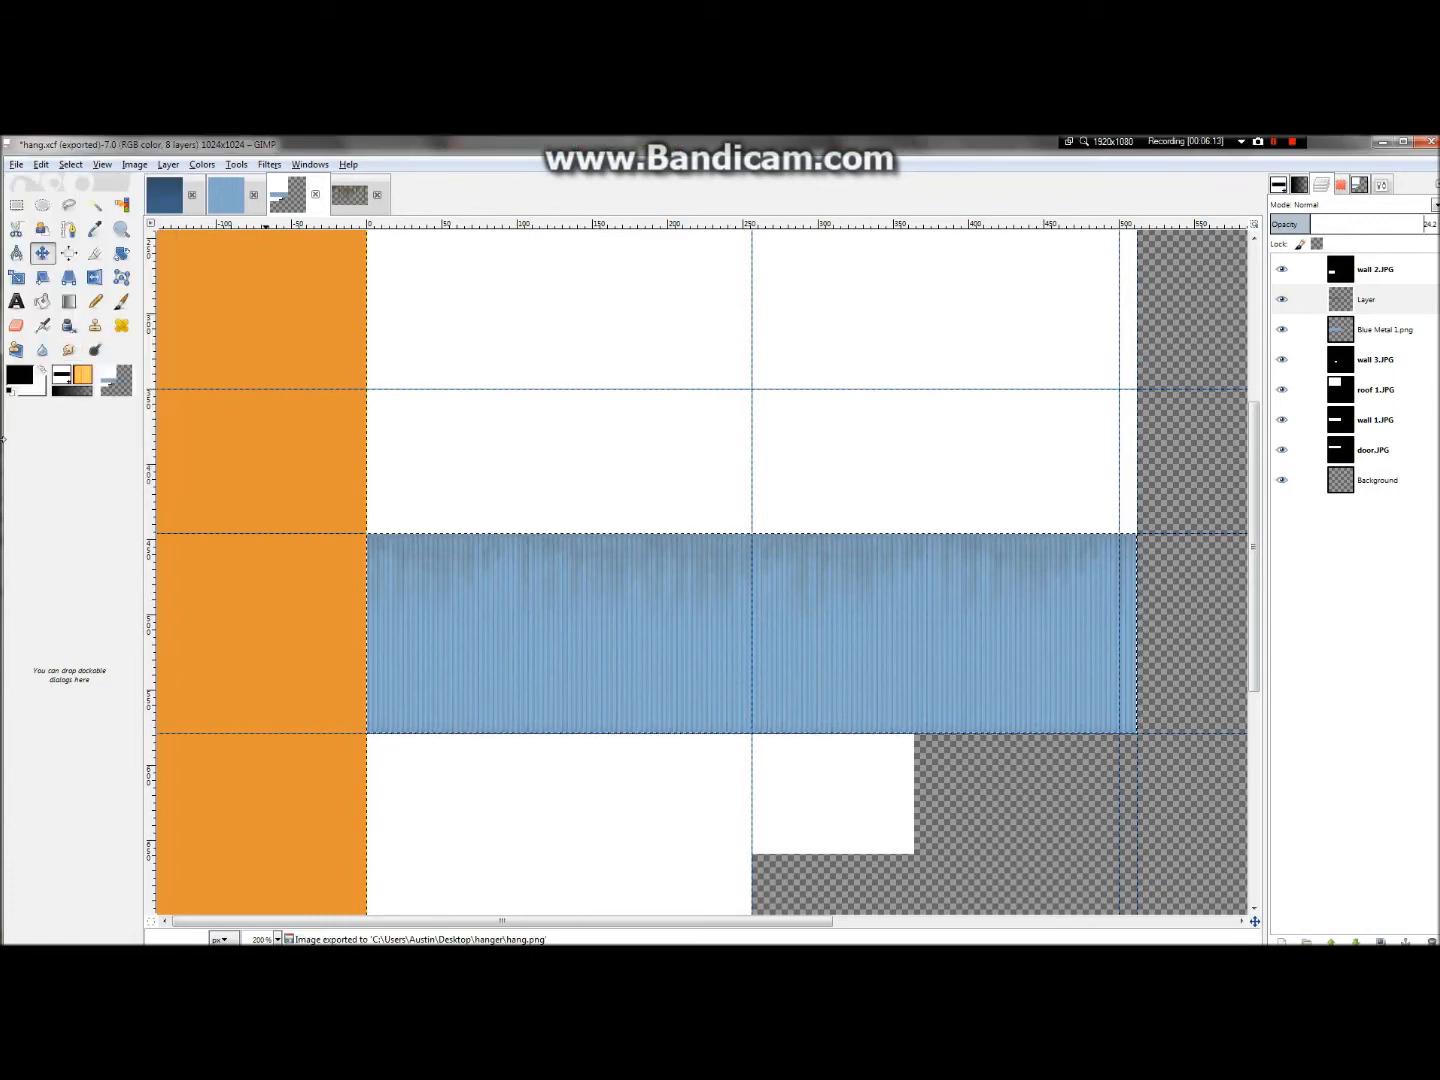
# - Switch to SketchUp and reload hang.png in Material1 to check the leak stains on the hangar's side wall
pyautogui.moveTo(627, 141)
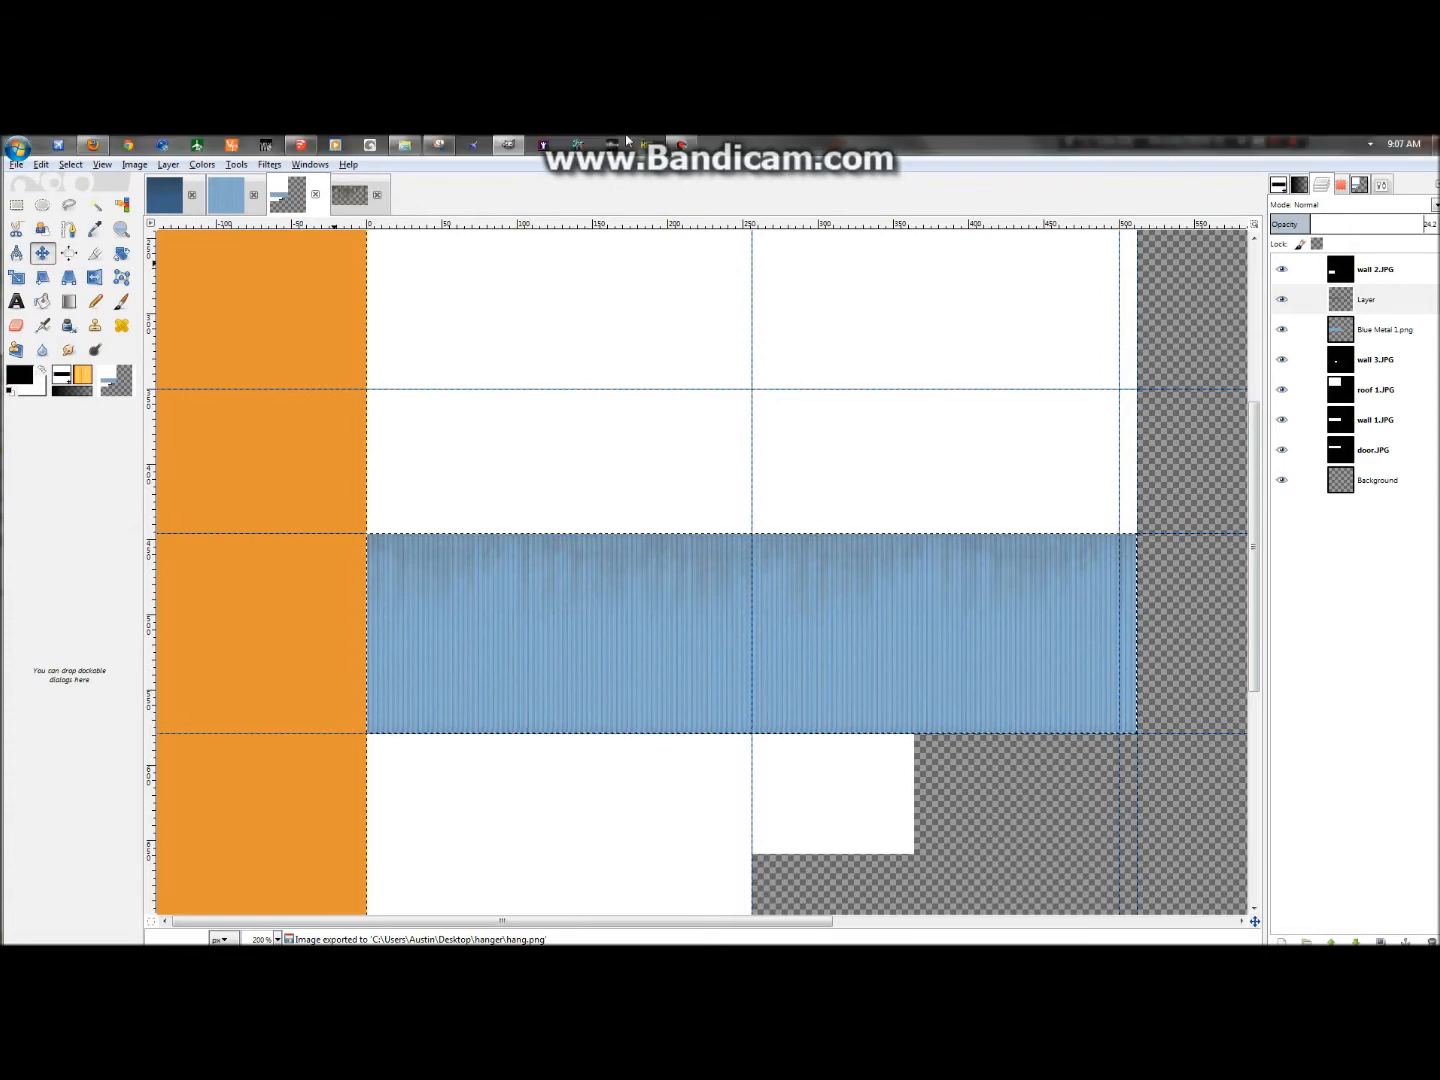
pyautogui.click(300, 145)
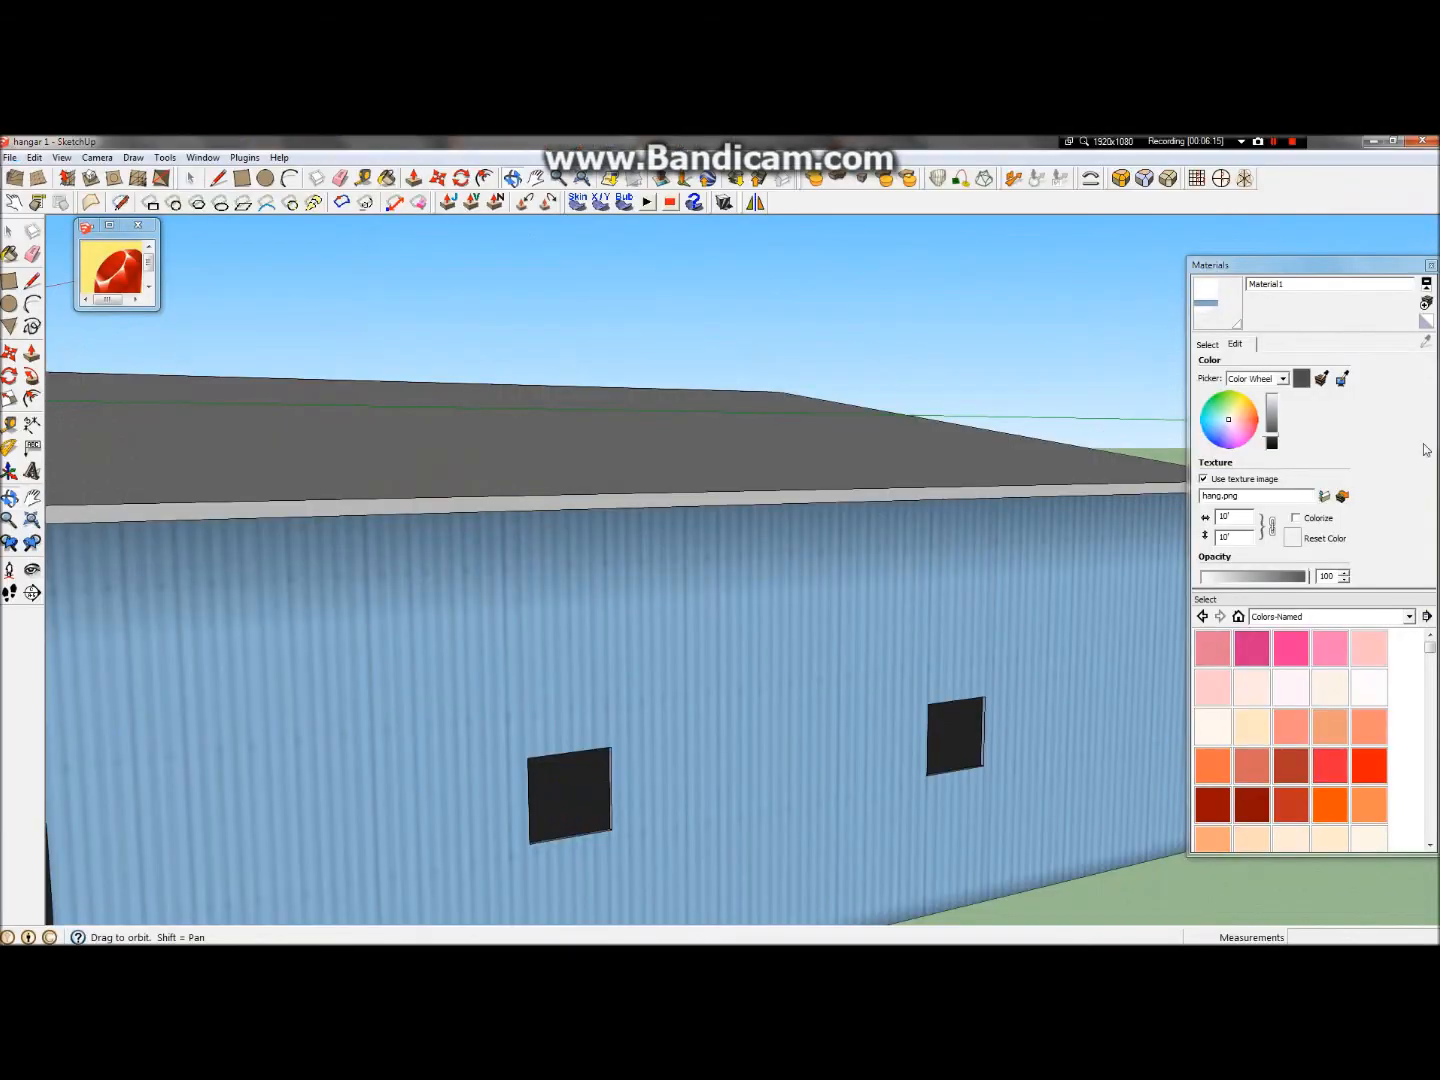
pyautogui.click(1328, 495)
pyautogui.click(1291, 679)
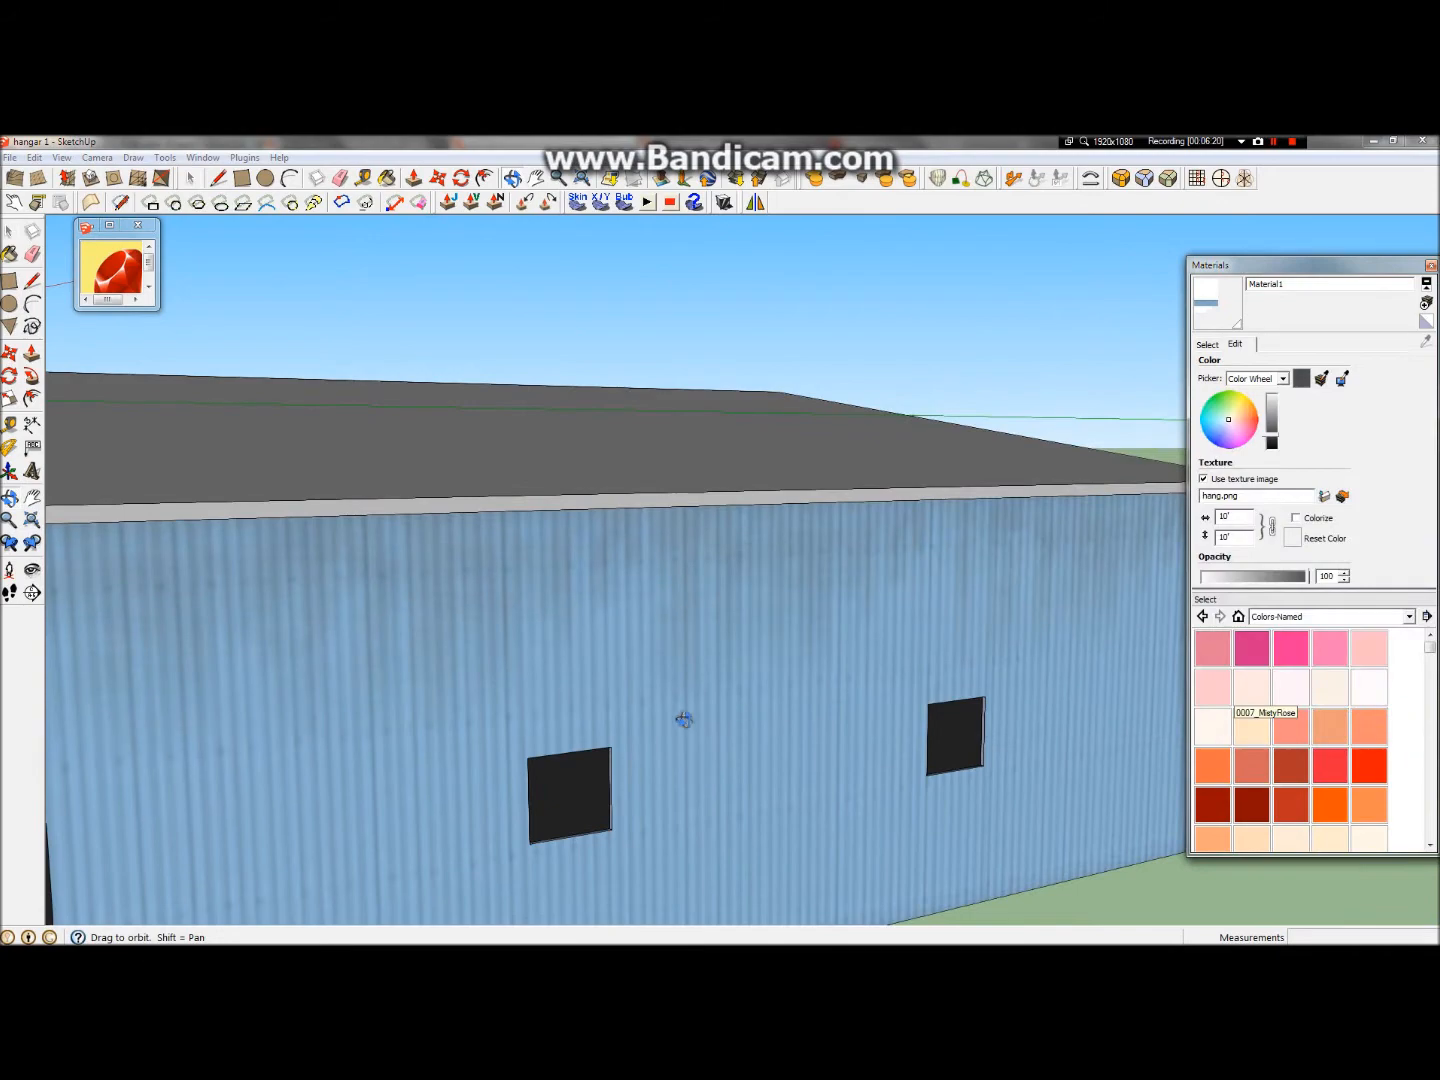
pyautogui.scroll(-10, 890, 689)
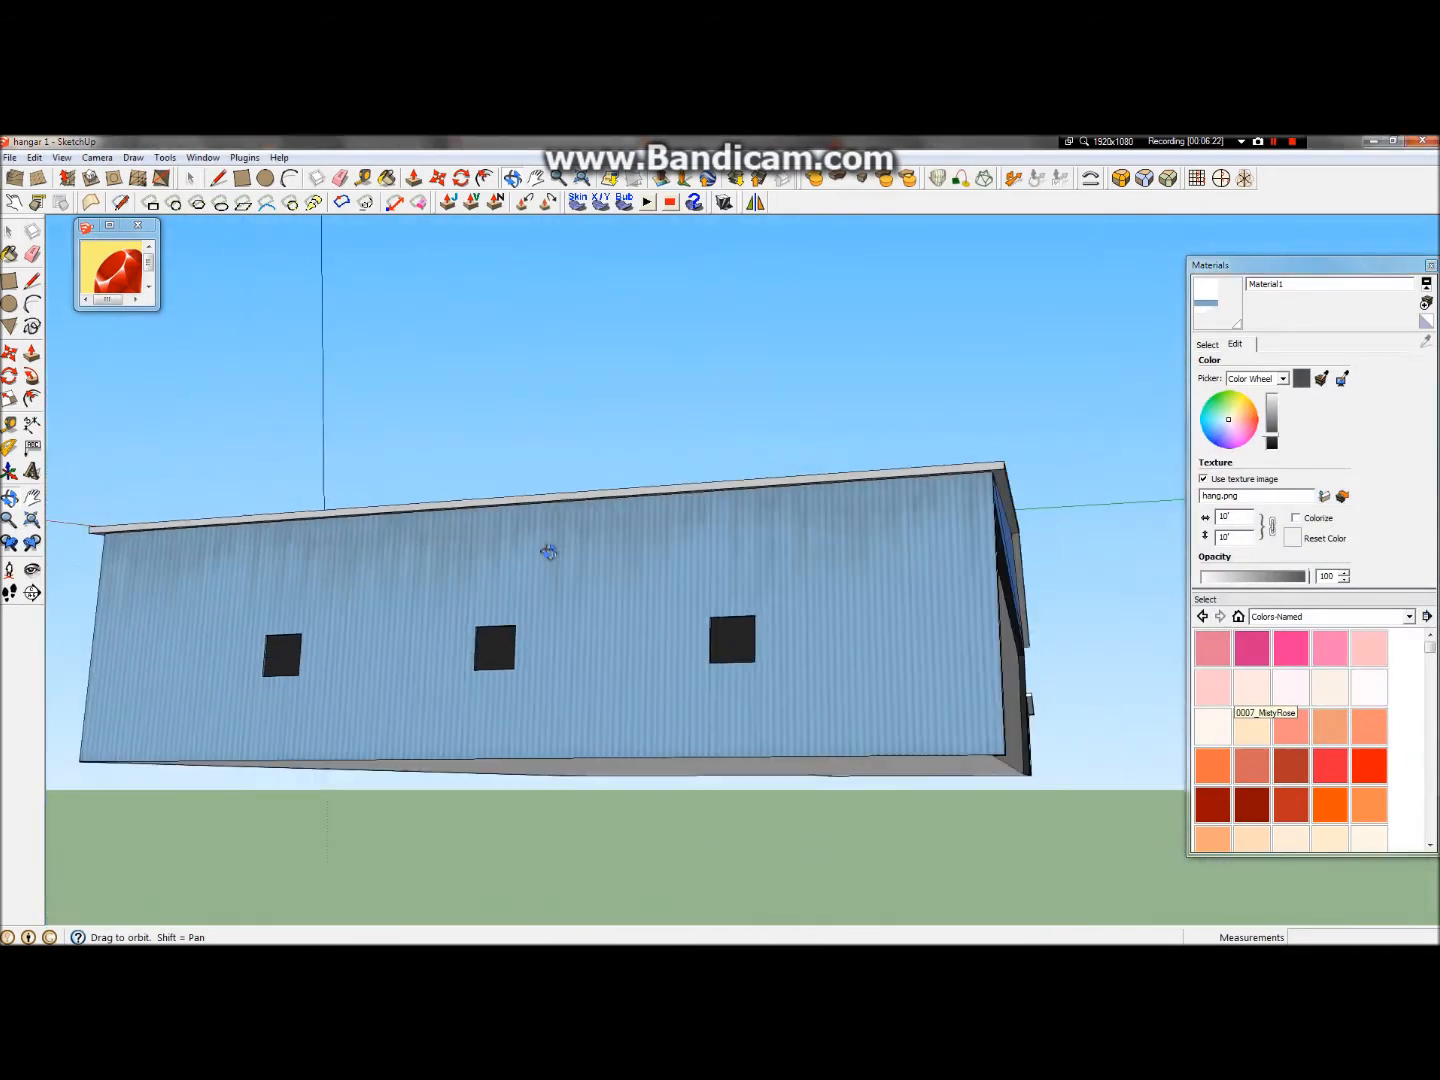
pyautogui.moveTo(464, 607); pyautogui.dragTo(524, 677)
# - Return to GIMP and undo the opacity changes and the merge of the decals into the shading layer
pyautogui.click(108, 143)
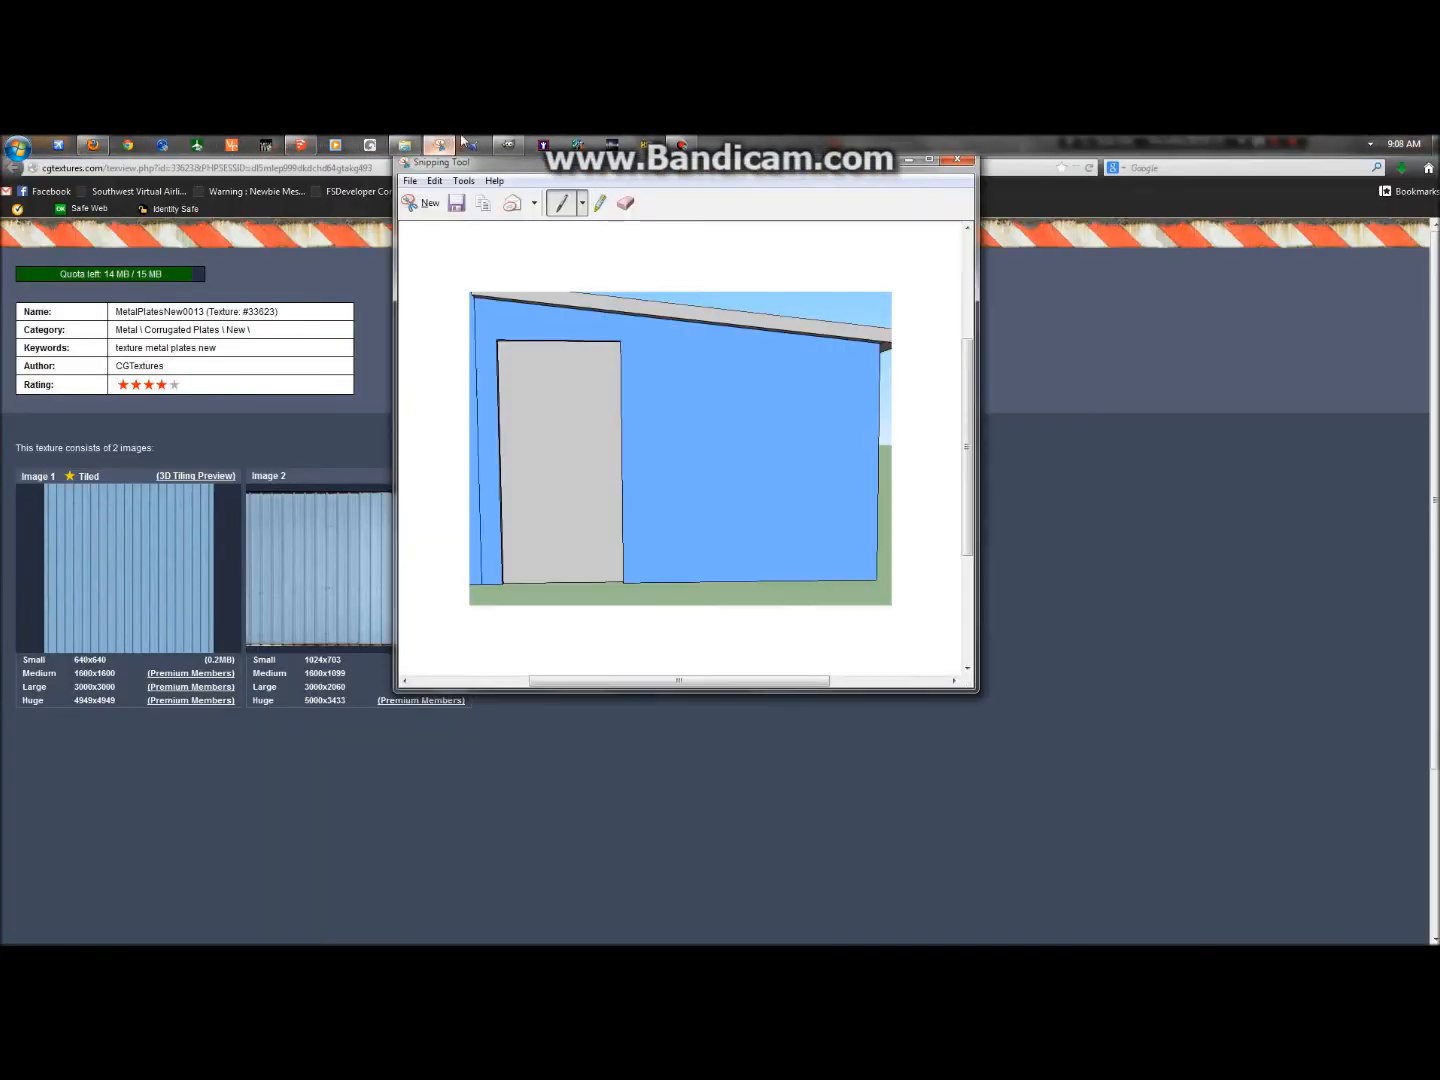
pyautogui.click(508, 146)
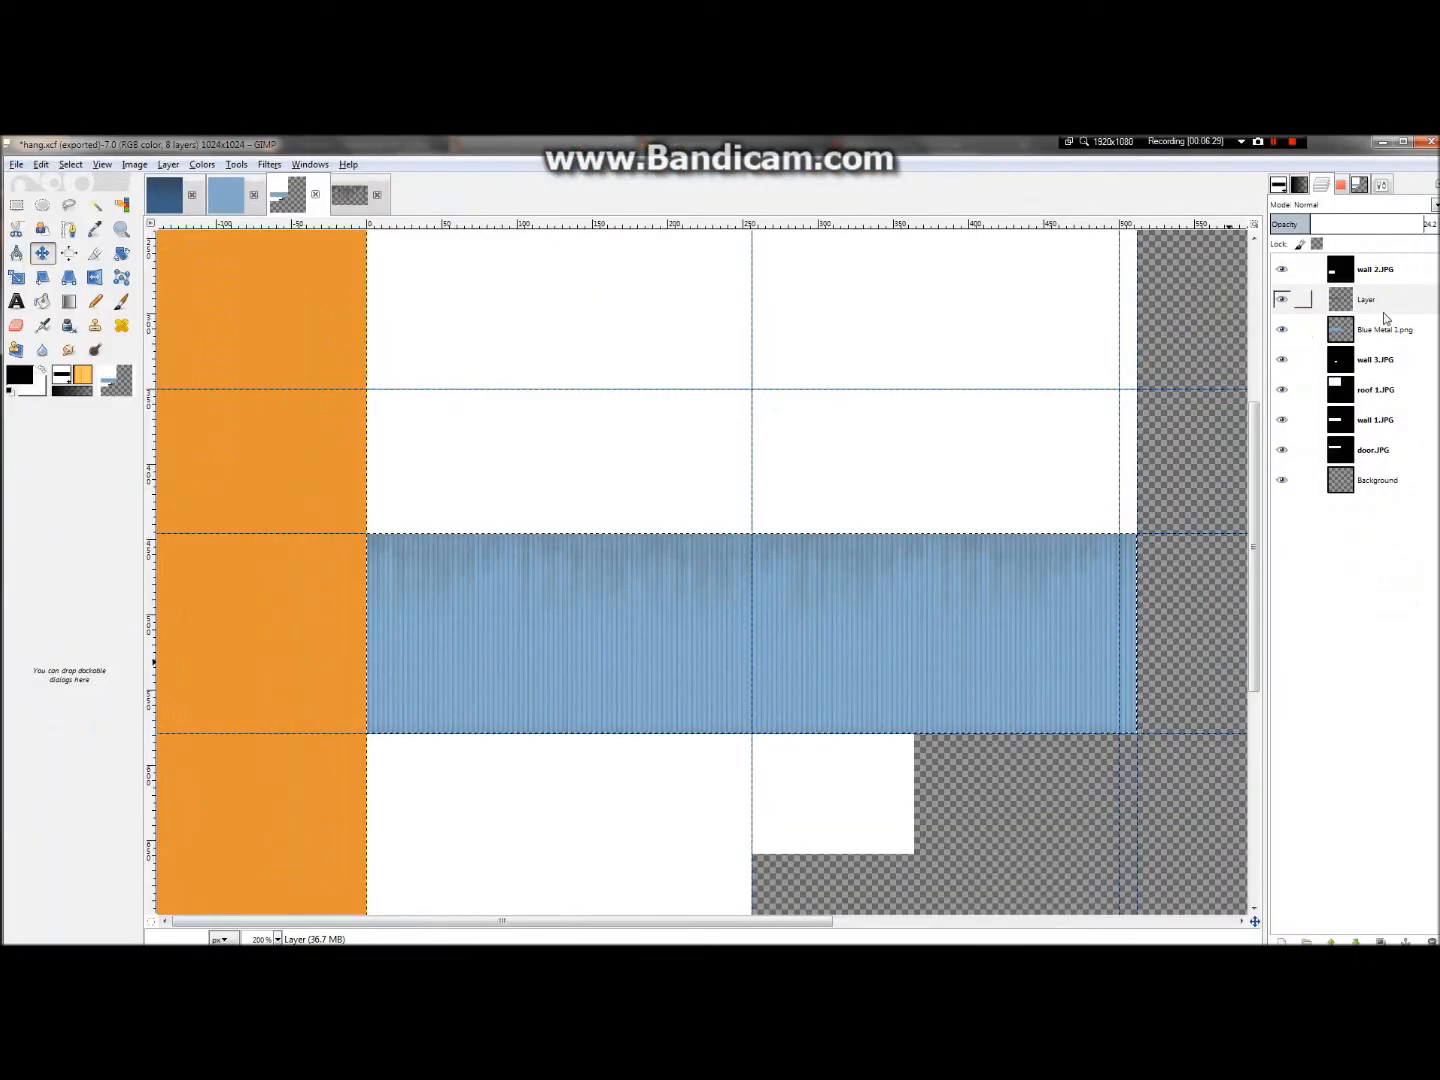
pyautogui.moveTo(1229, 519); pyautogui.dragTo(1230, 520)
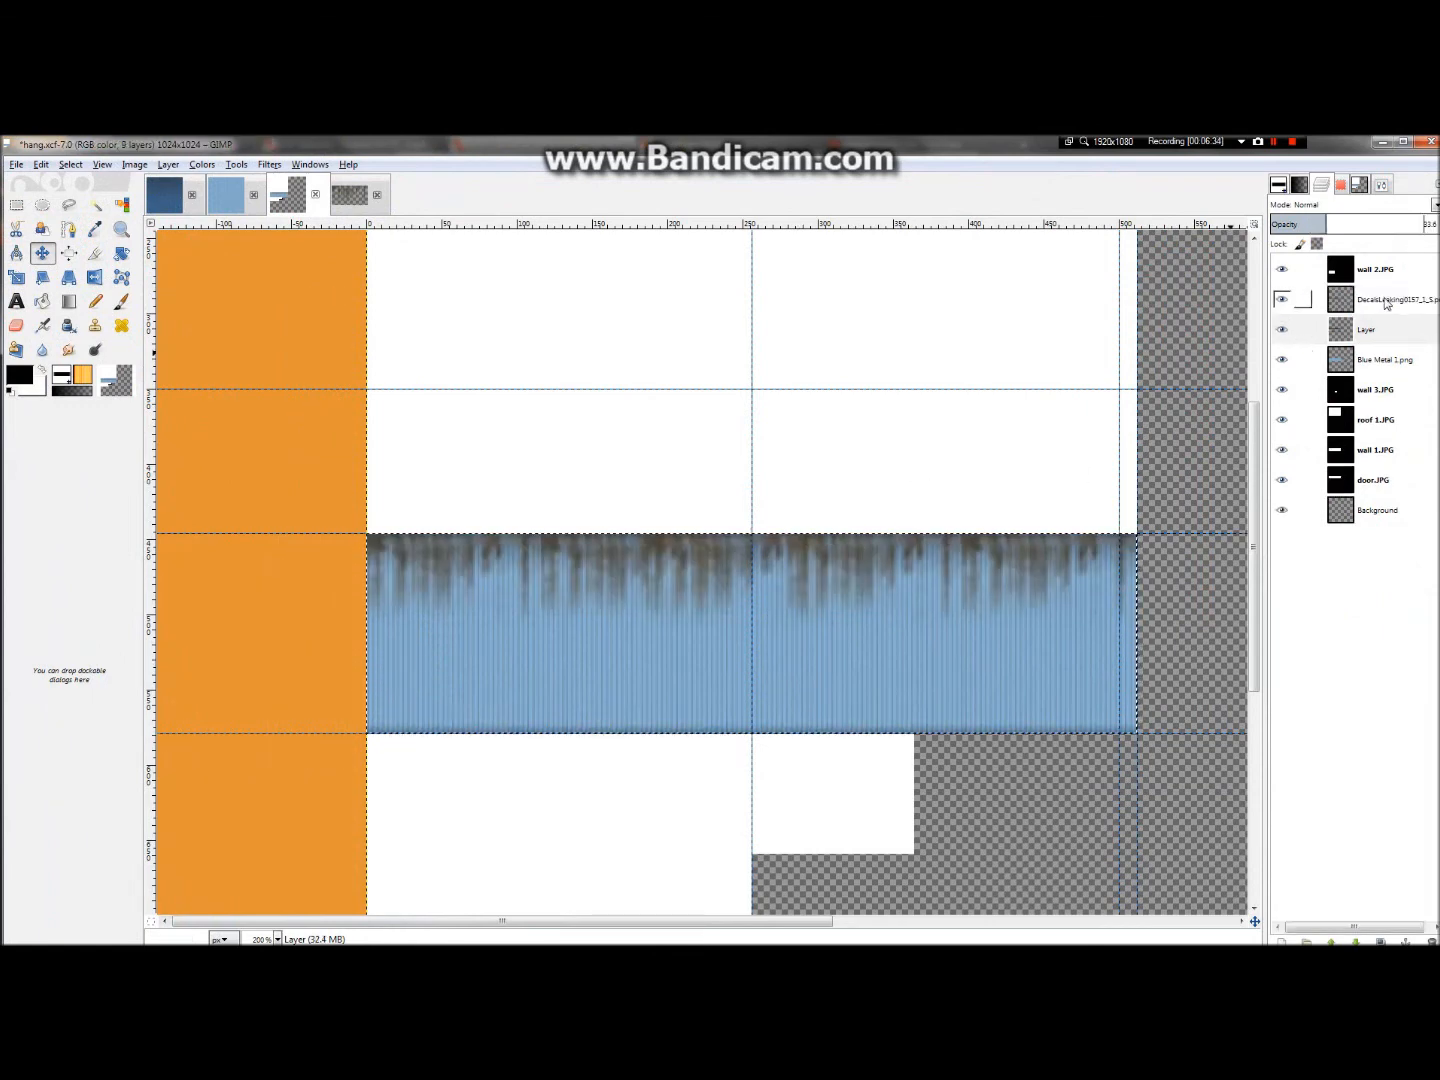
# - Move the shading layer above the leaking decal layer and rename it "shade"
pyautogui.click(1370, 334)
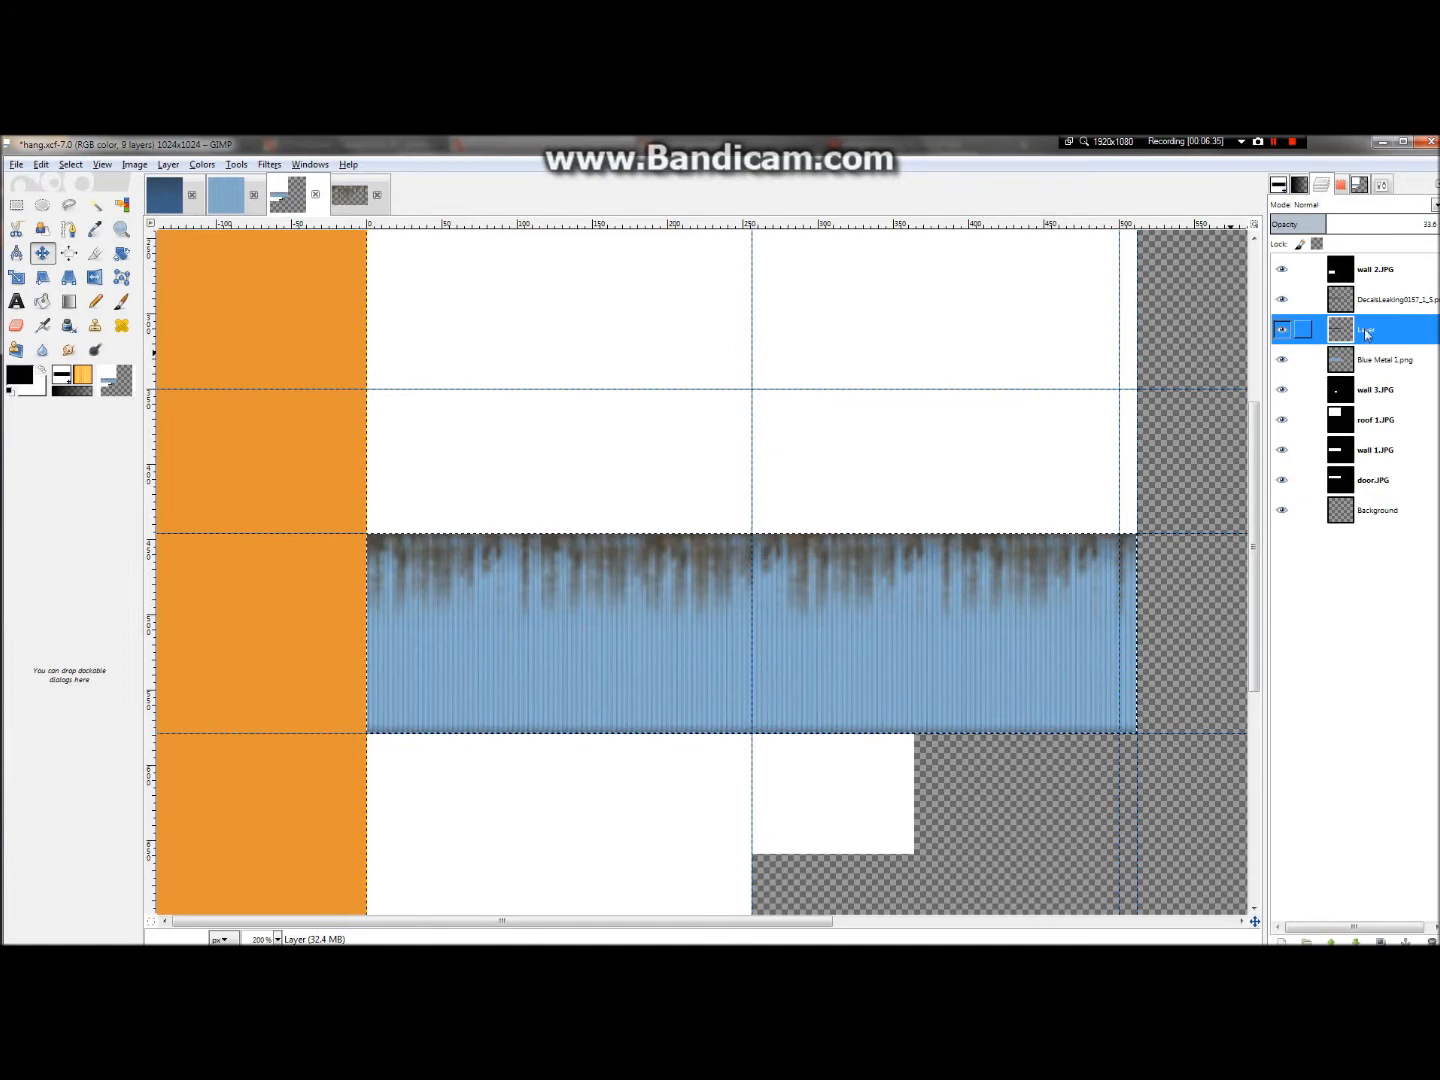
pyautogui.moveTo(1346, 340); pyautogui.dragTo(1360, 300)
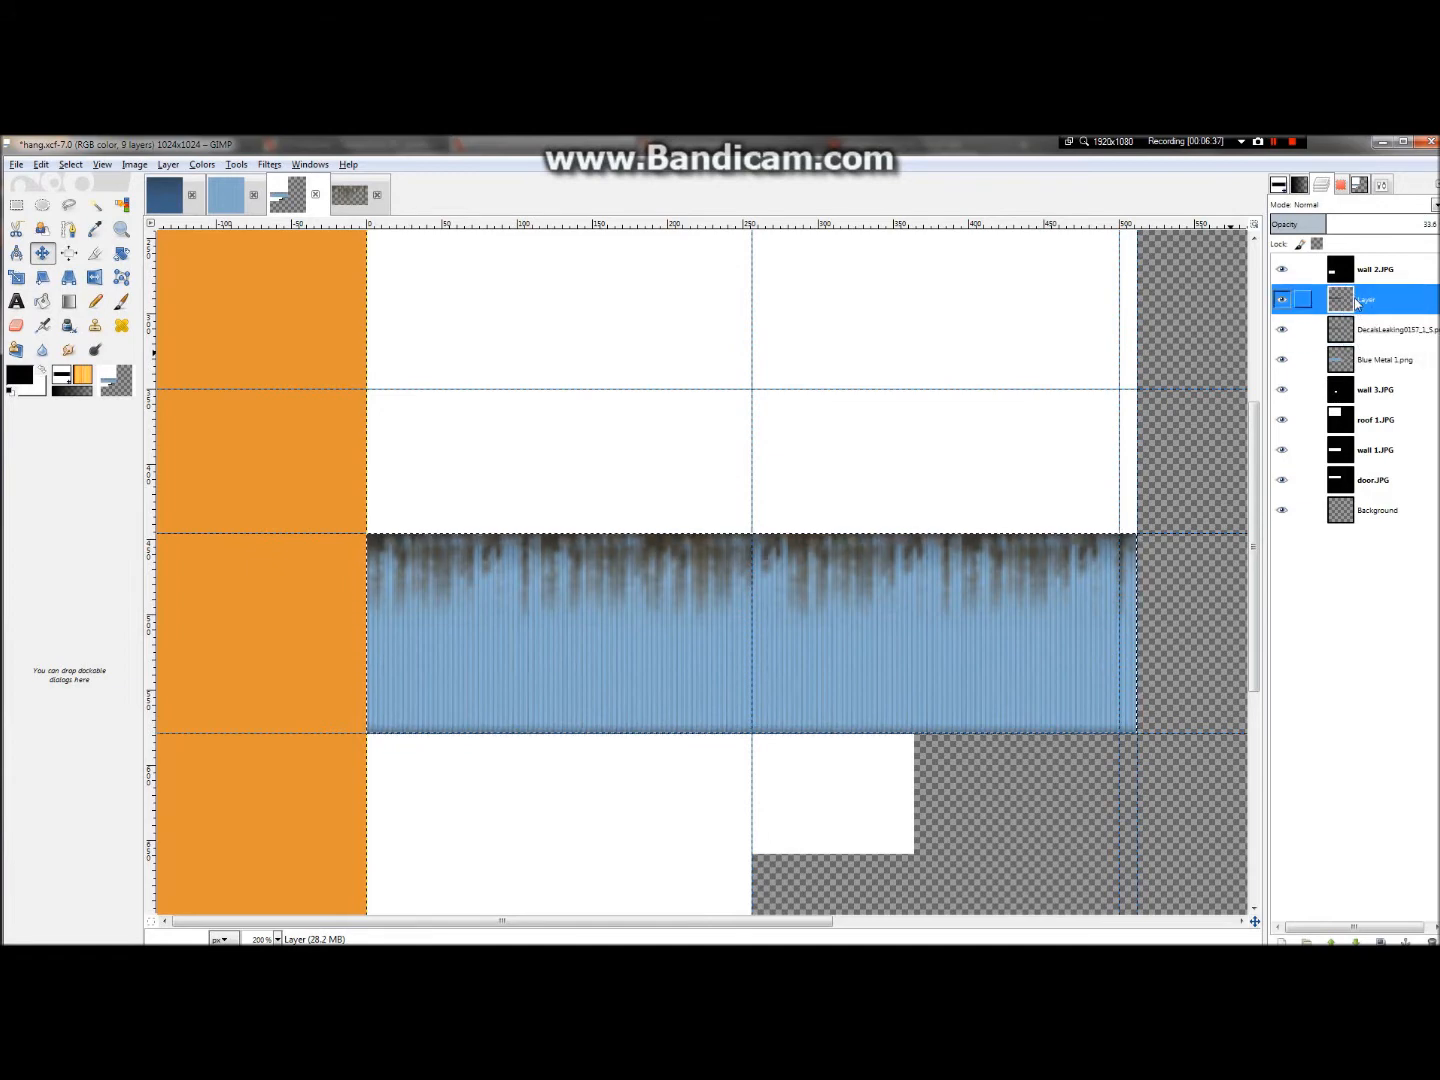
pyautogui.rightClick(1290, 302)
pyautogui.click(1268, 312)
pyautogui.write('shade')
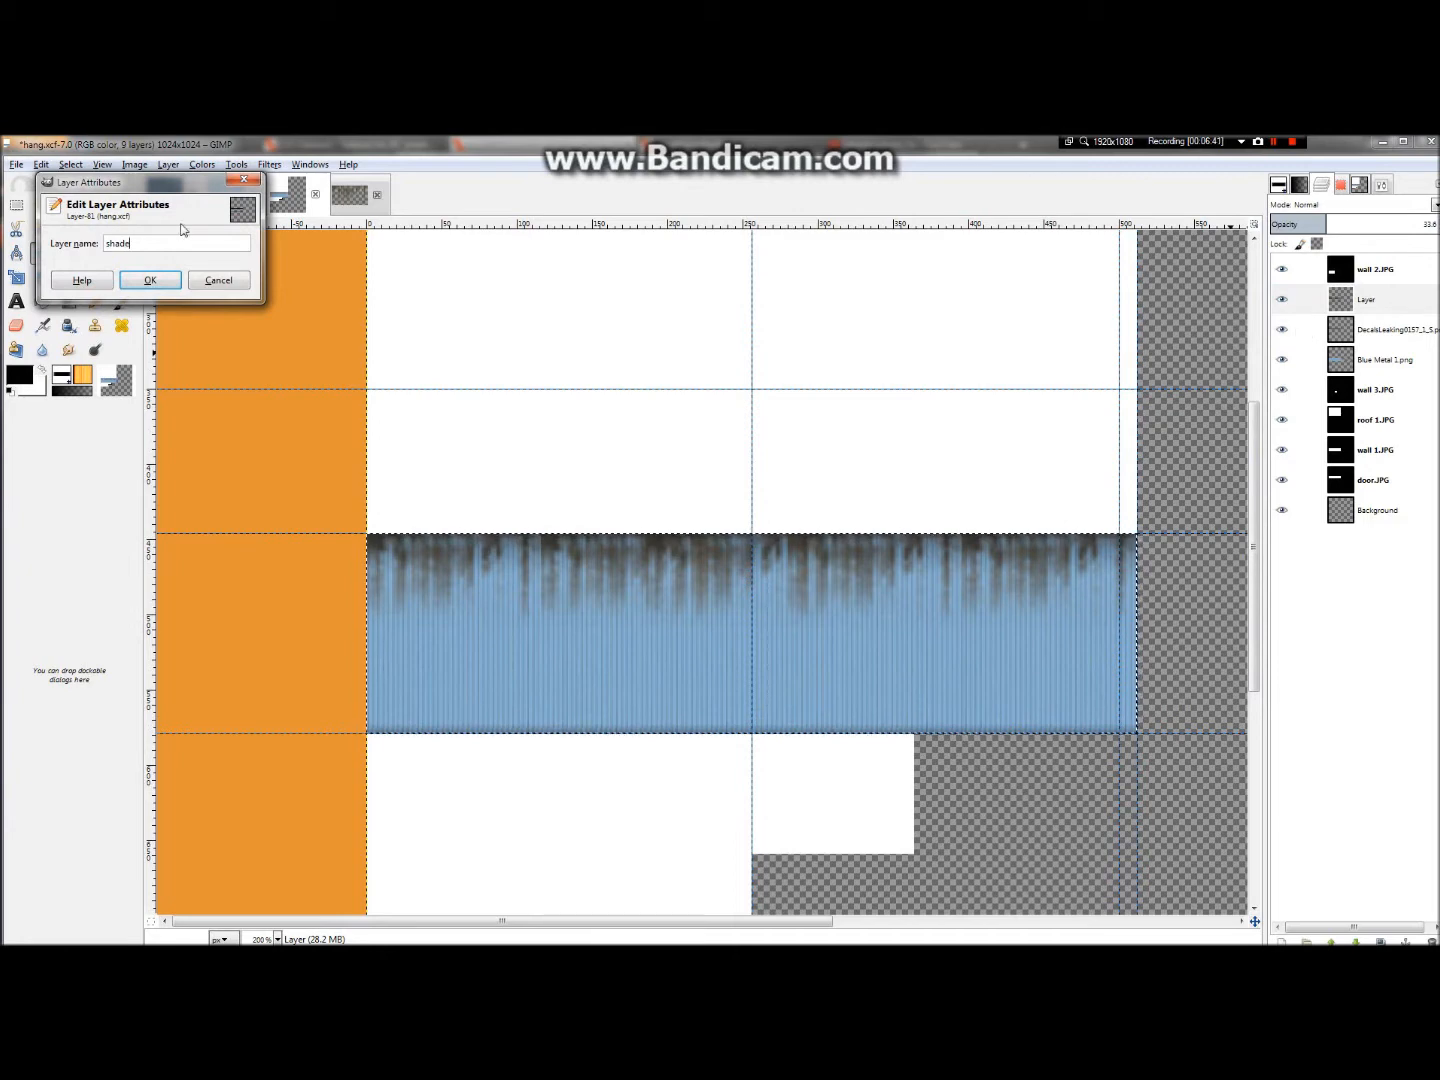
pyautogui.click(150, 280)
# - Reduce the leaking decal layer's opacity to about 35
pyautogui.click(1414, 334)
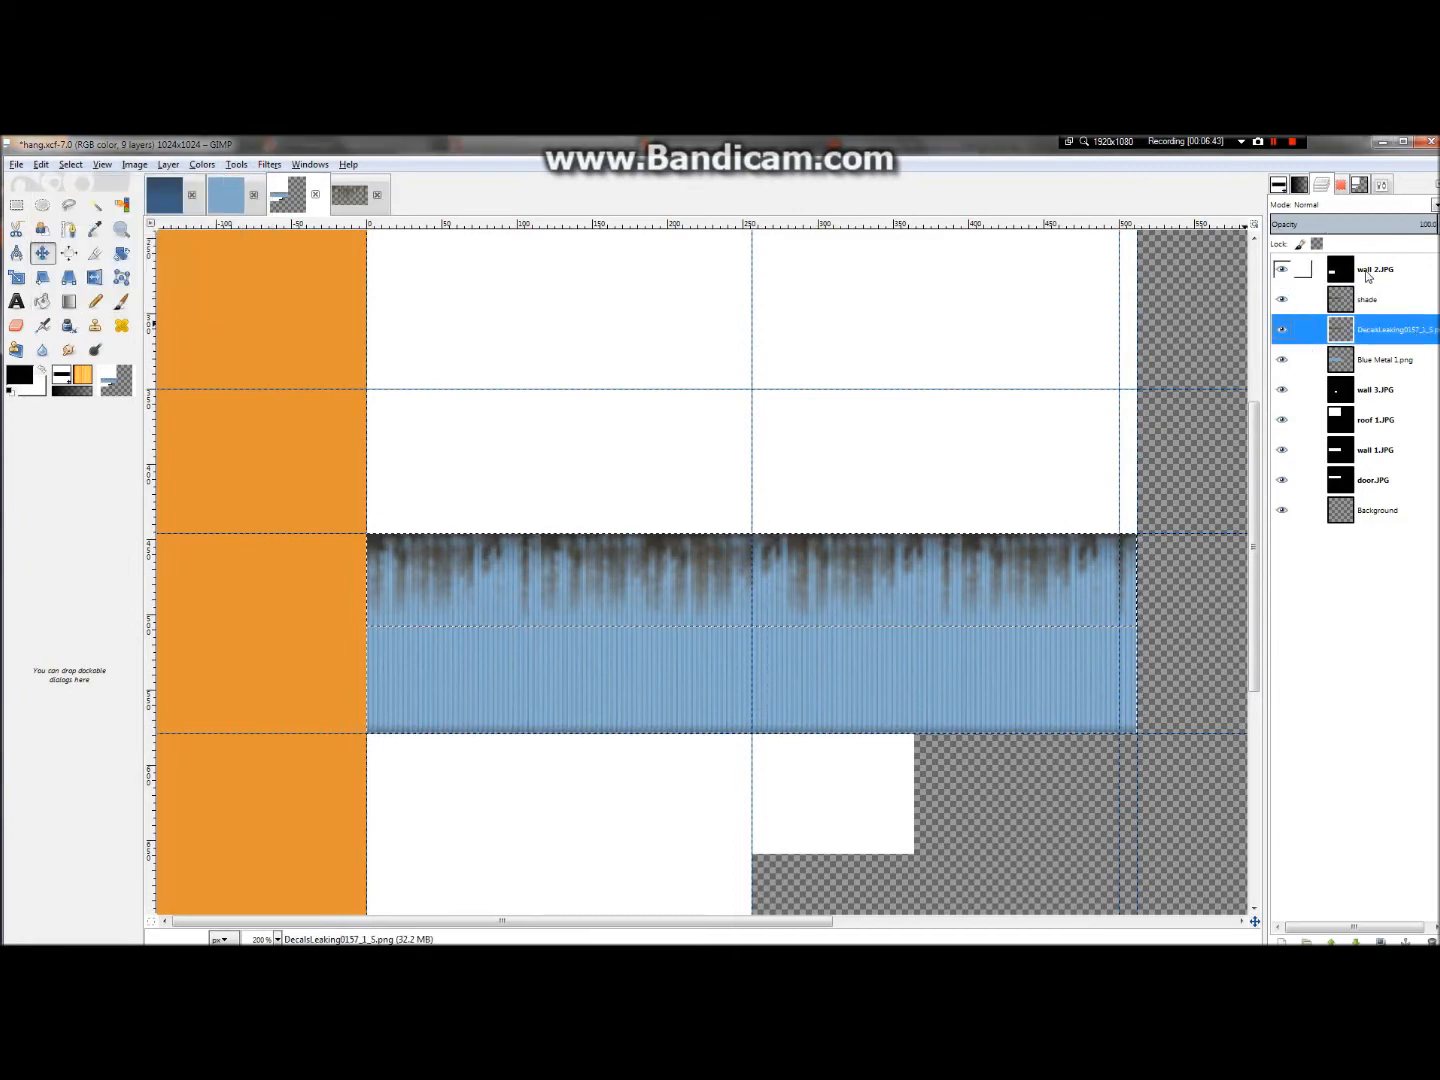
pyautogui.moveTo(1387, 219); pyautogui.dragTo(1328, 223)
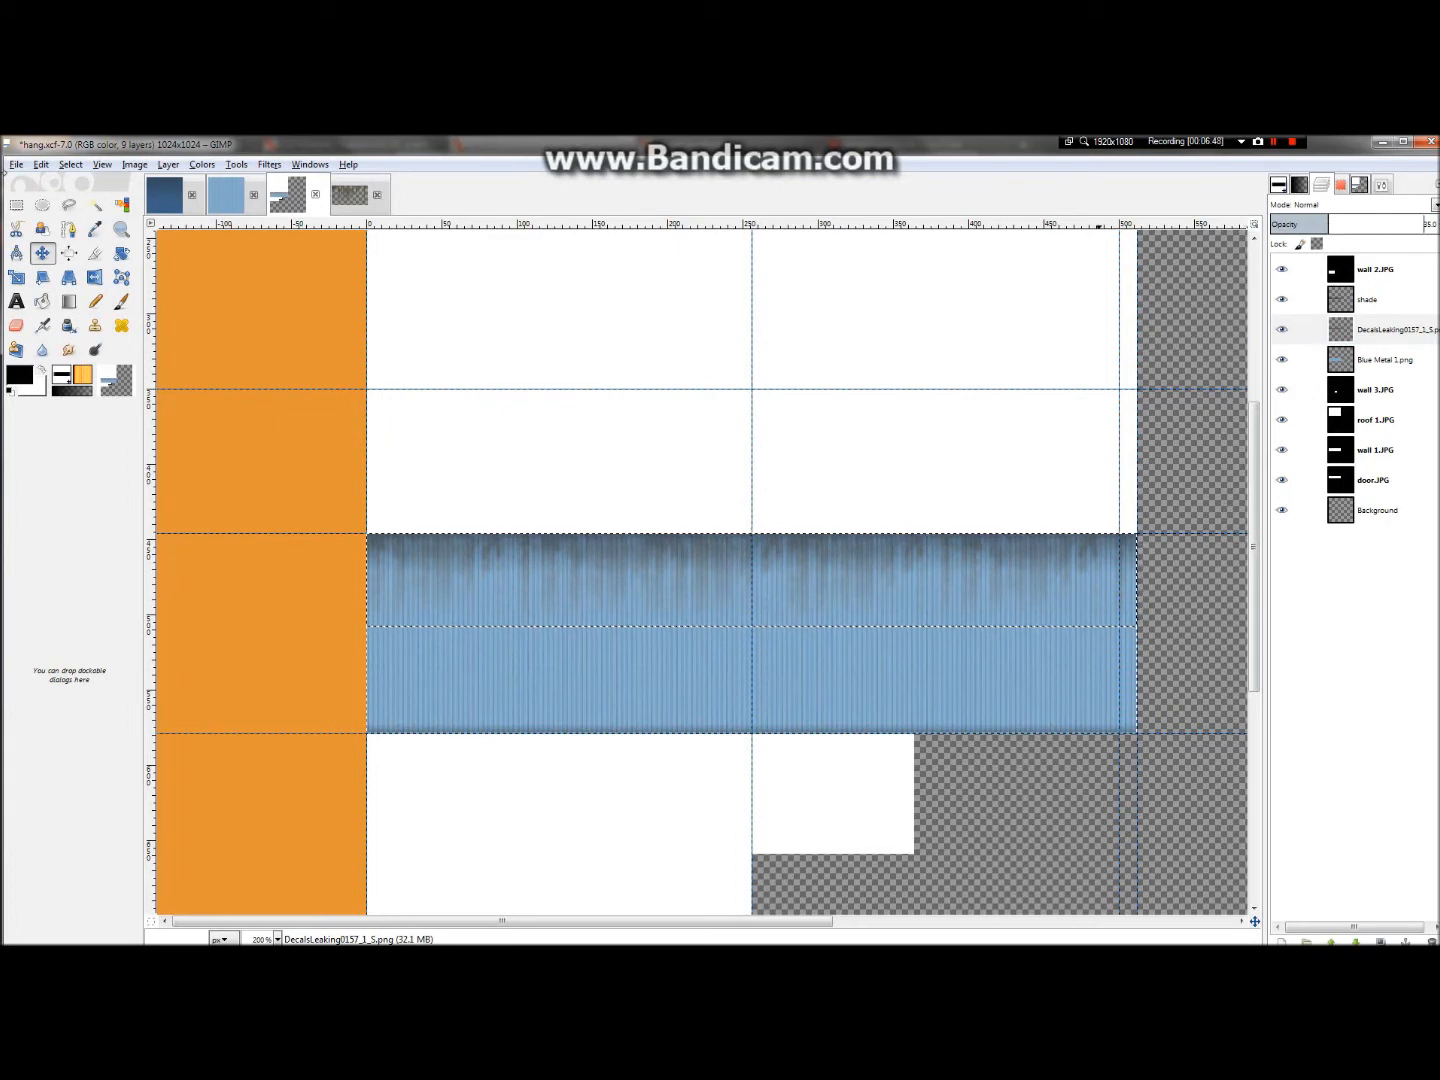
# - Save the GIMP image and export the texture to hang.png again
pyautogui.click(8, 165)
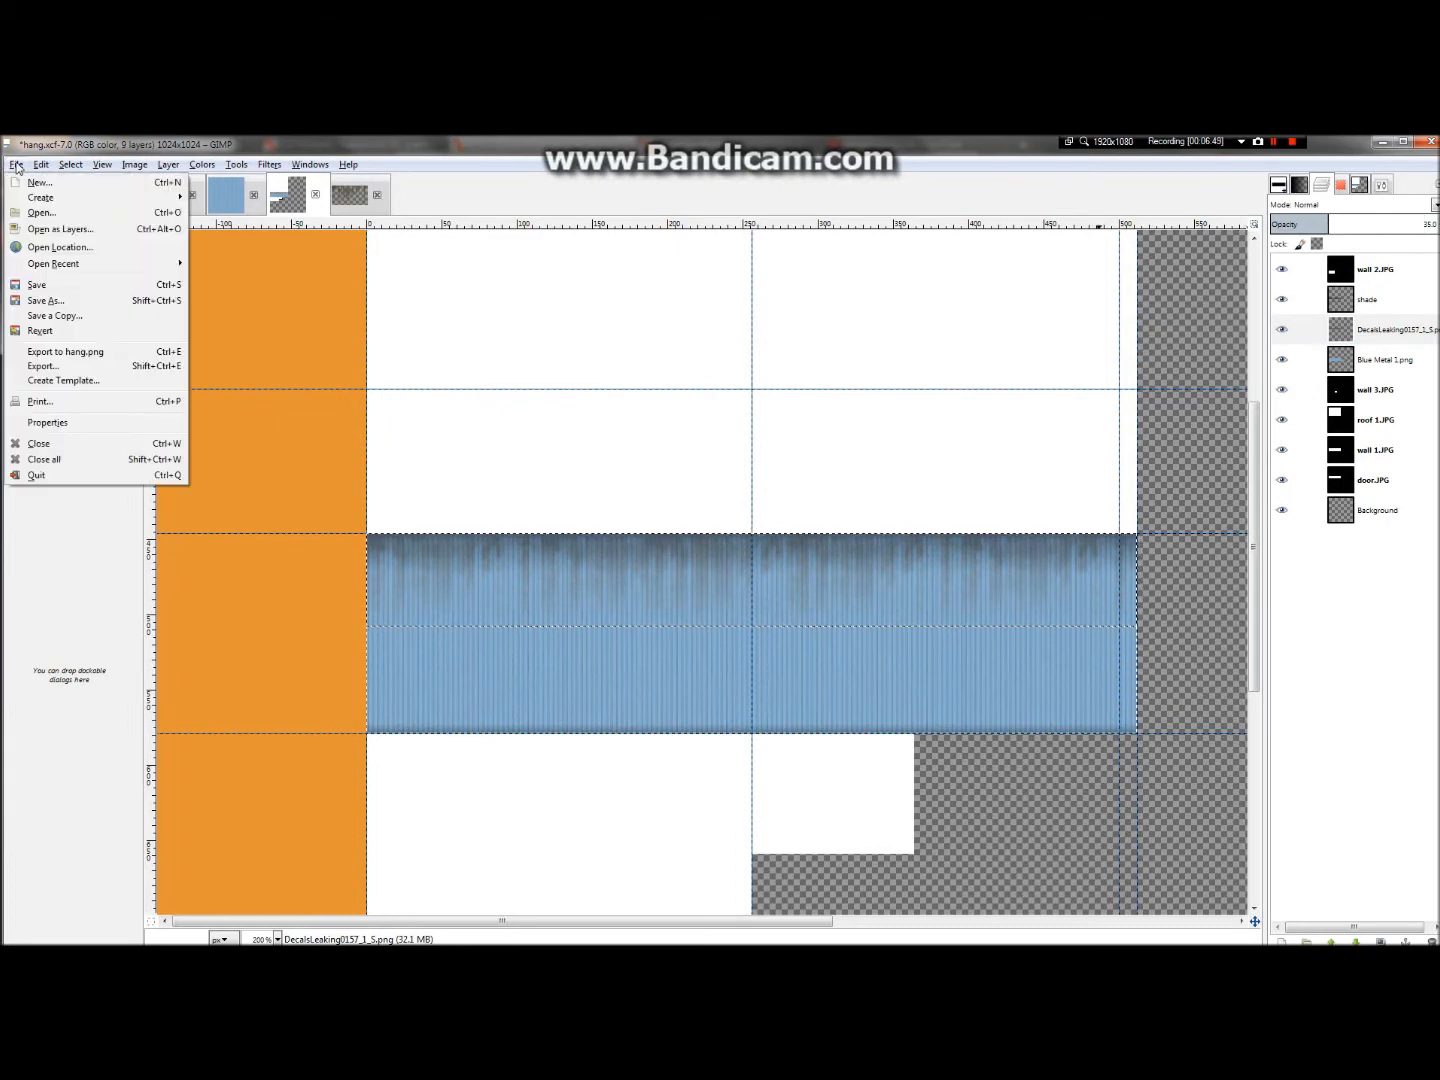
pyautogui.click(57, 289)
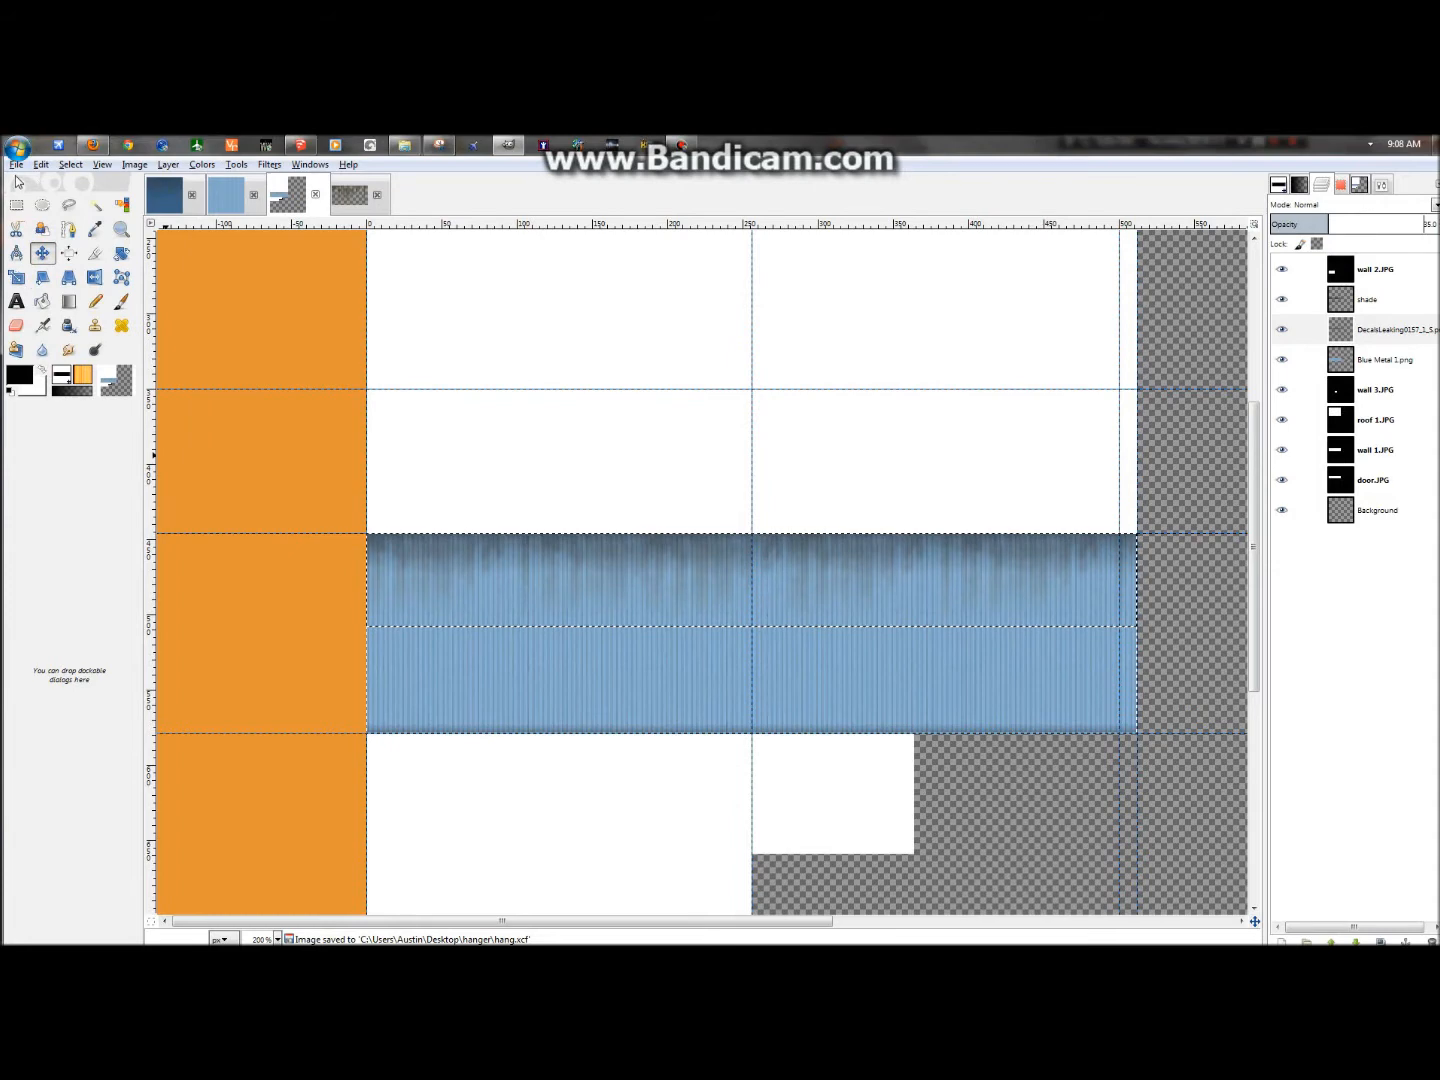
pyautogui.click(15, 166)
pyautogui.click(65, 353)
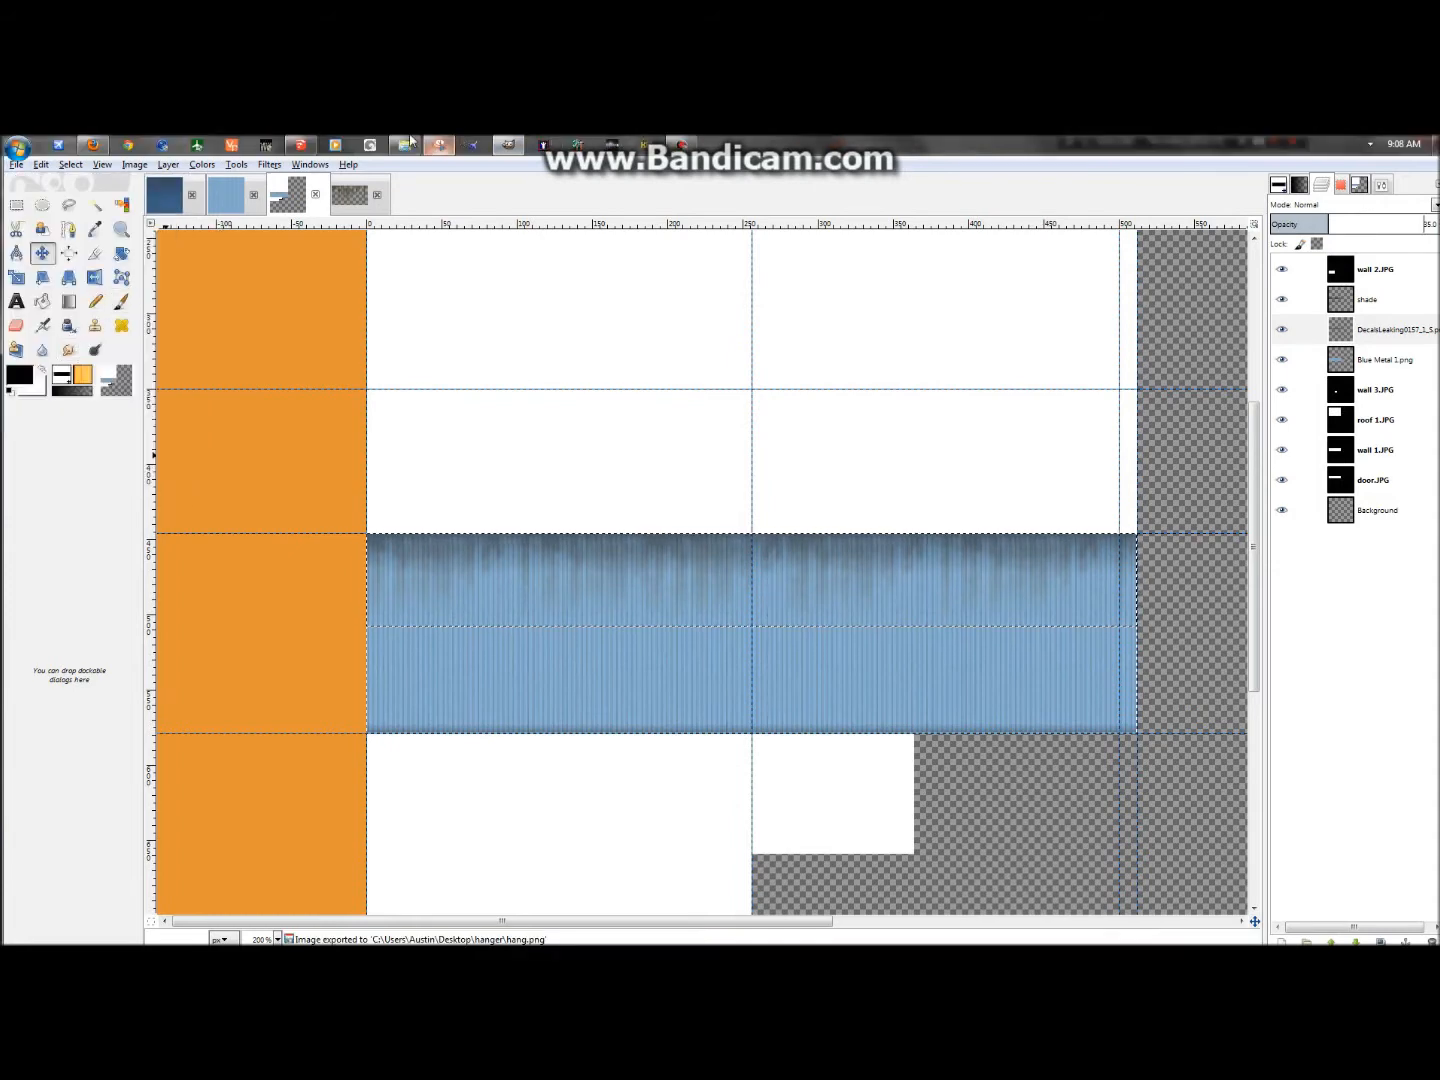
# - Switch to SketchUp and reload the re-exported hang.png as Material1's texture
pyautogui.click(301, 146)
pyautogui.click(1320, 487)
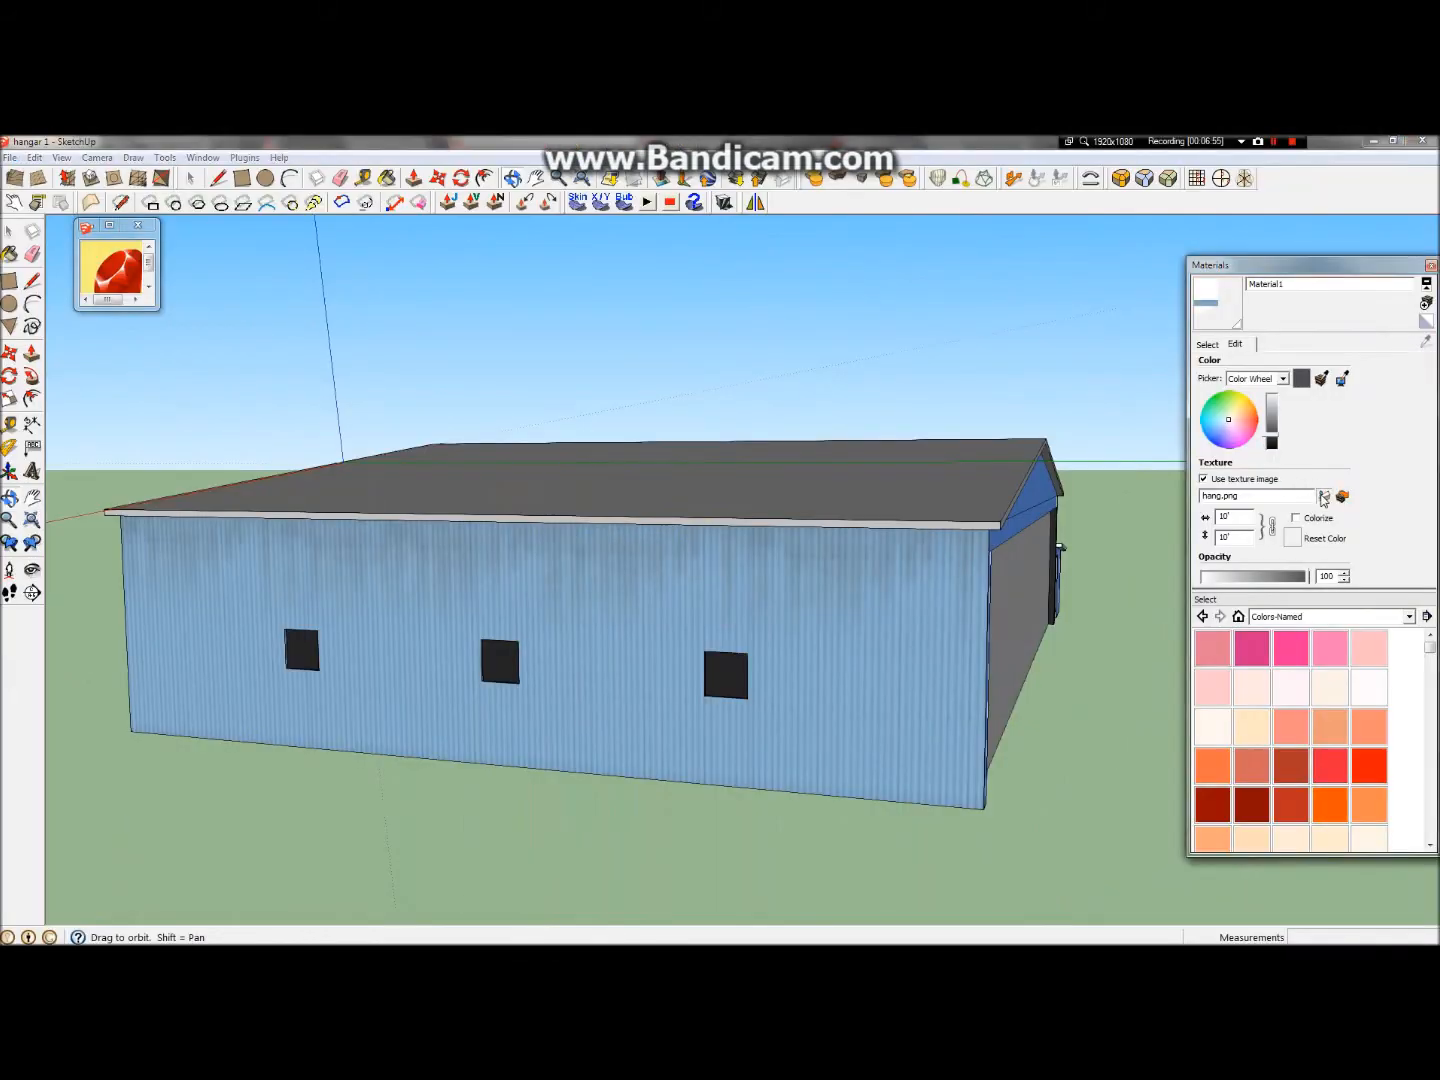
pyautogui.click(1264, 677)
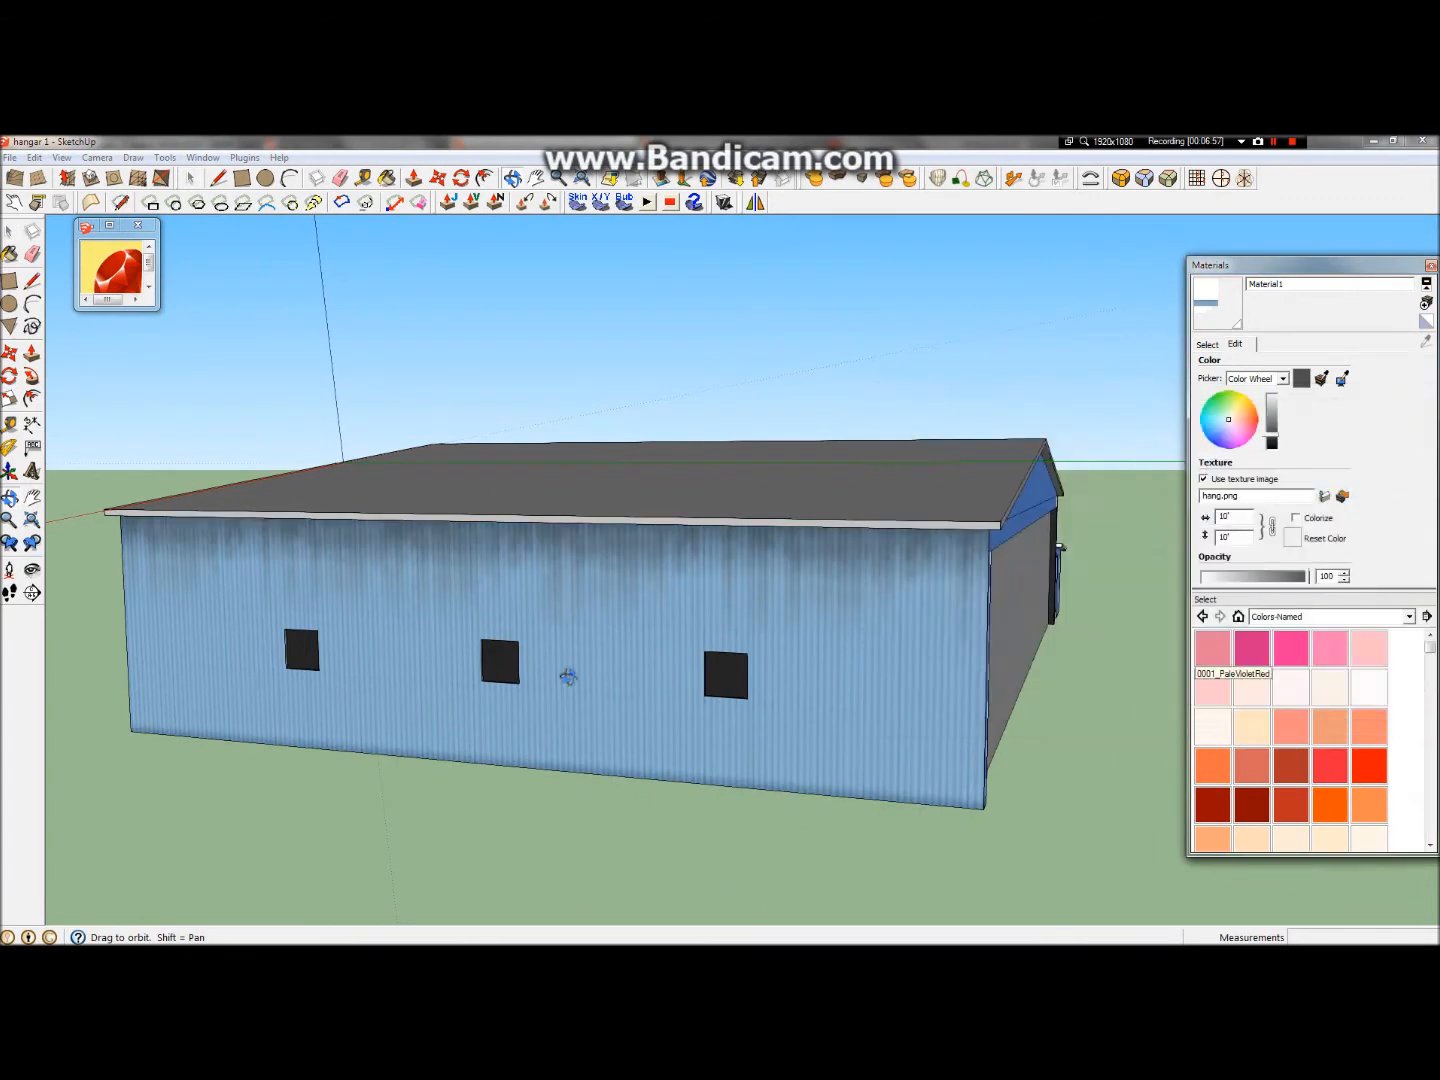
# - Examine the weathered texture on the hangar's side wall with windows and the plain blue gabled end wall
pyautogui.moveTo(585, 645); pyautogui.dragTo(646, 594)
pyautogui.scroll(-3, 692, 558)
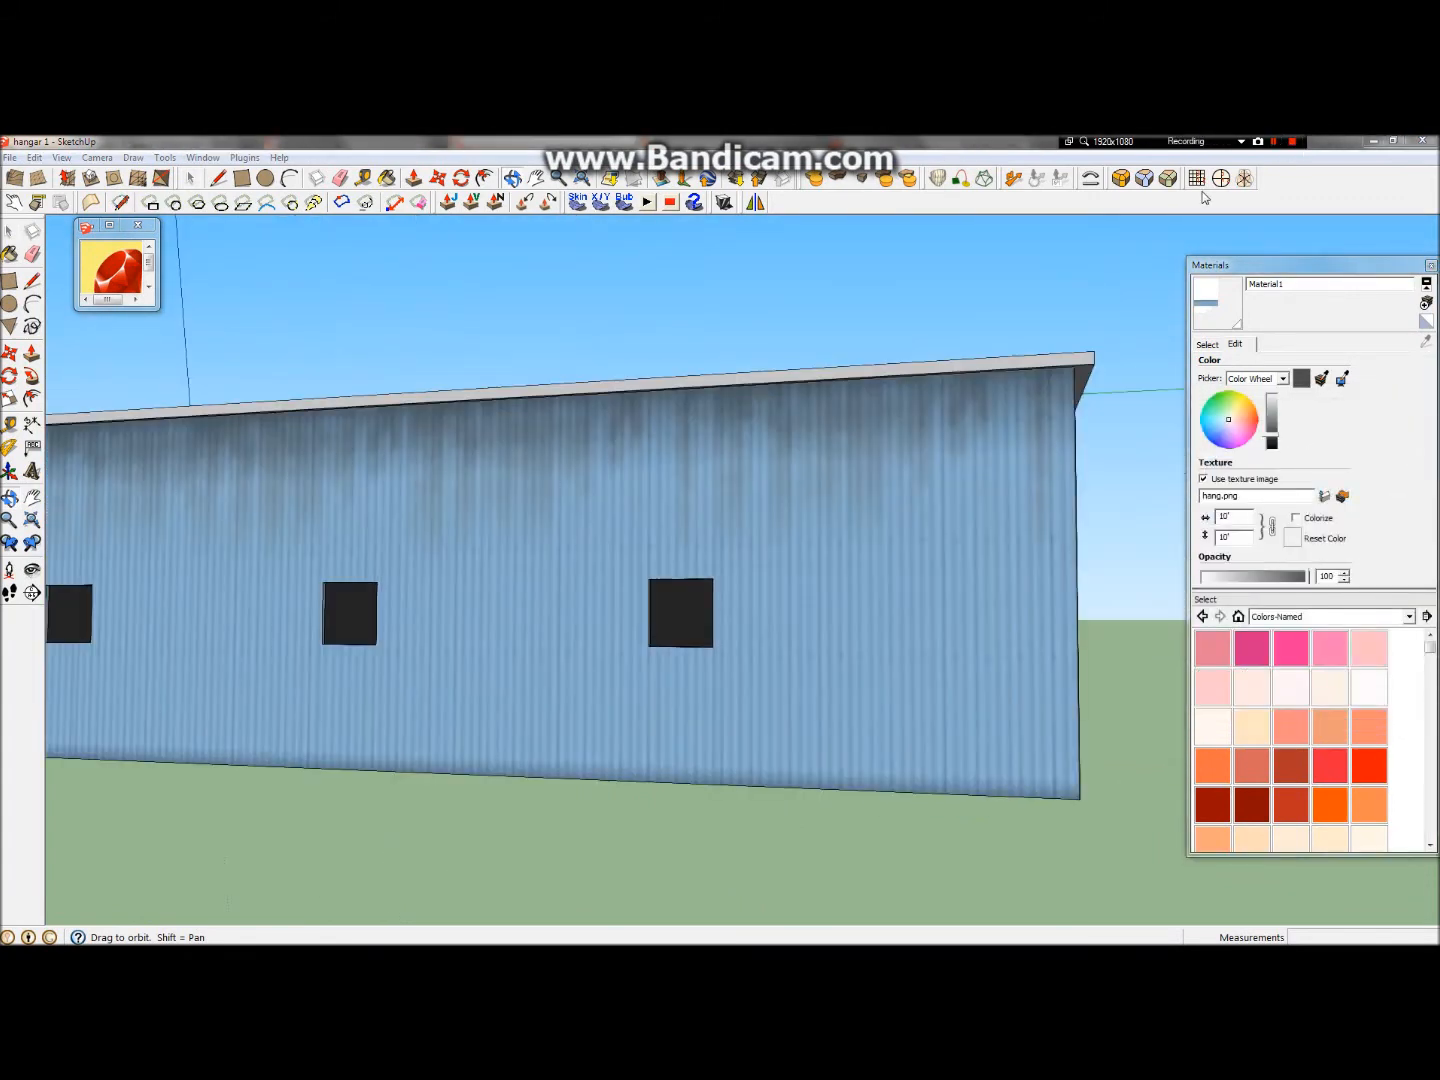
pyautogui.moveTo(556, 480); pyautogui.dragTo(890, 601)
pyautogui.moveTo(524, 570); pyautogui.dragTo(888, 496)
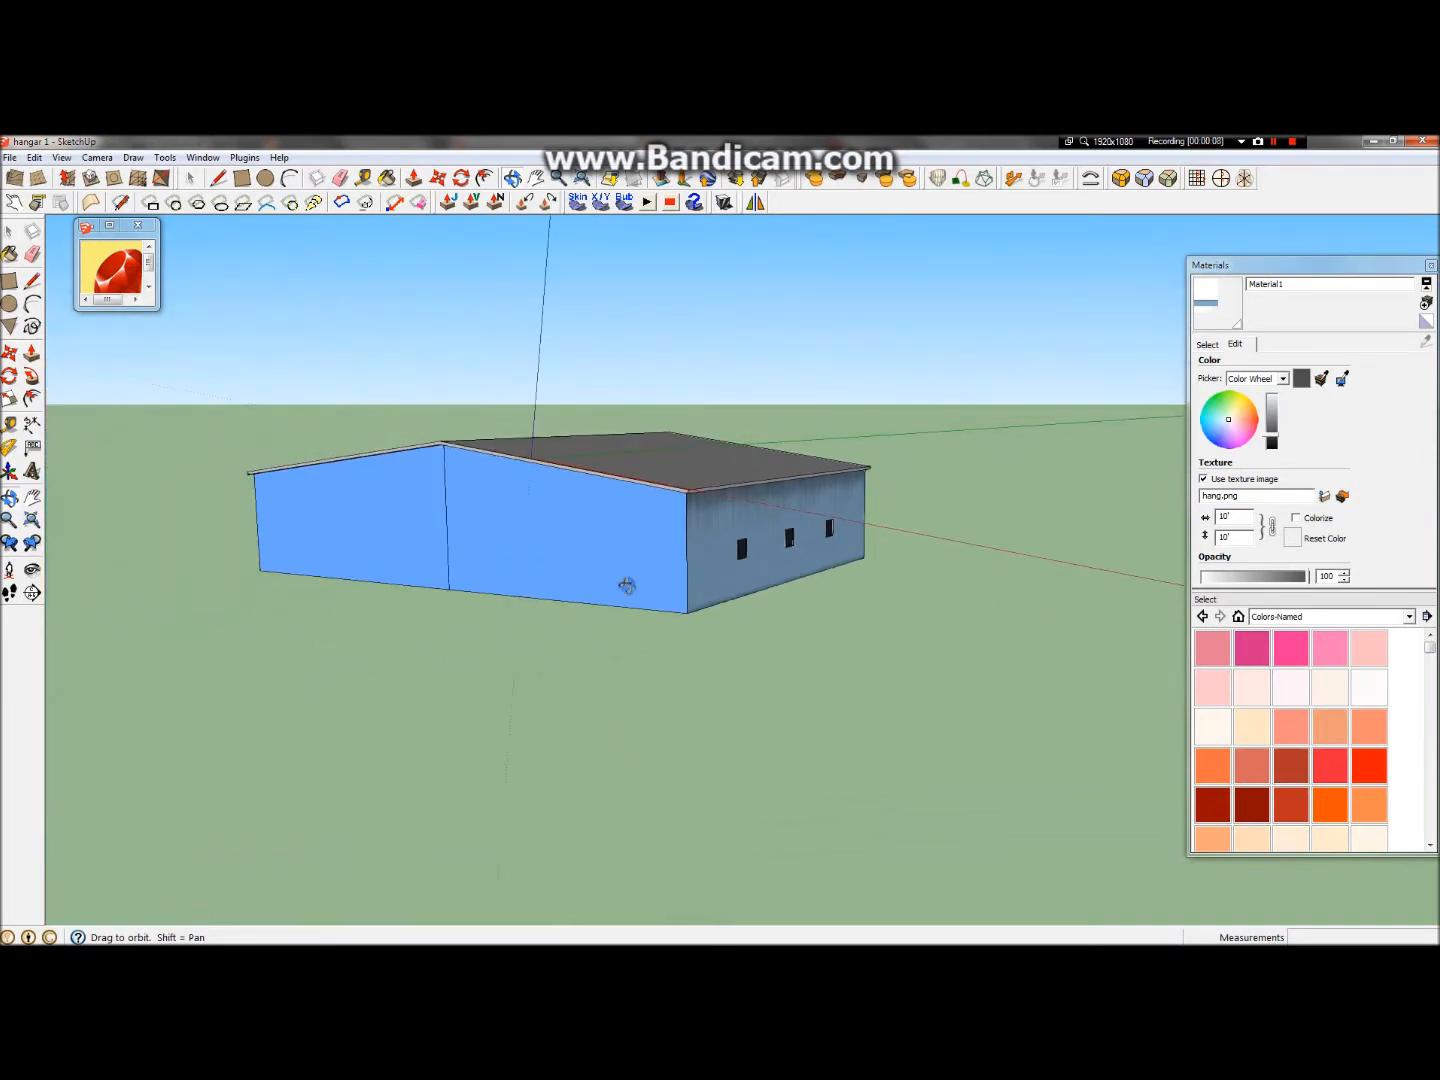
pyautogui.scroll(5, 723, 577)
pyautogui.scroll(3, 930, 579)
pyautogui.moveTo(894, 517); pyautogui.dragTo(550, 517)
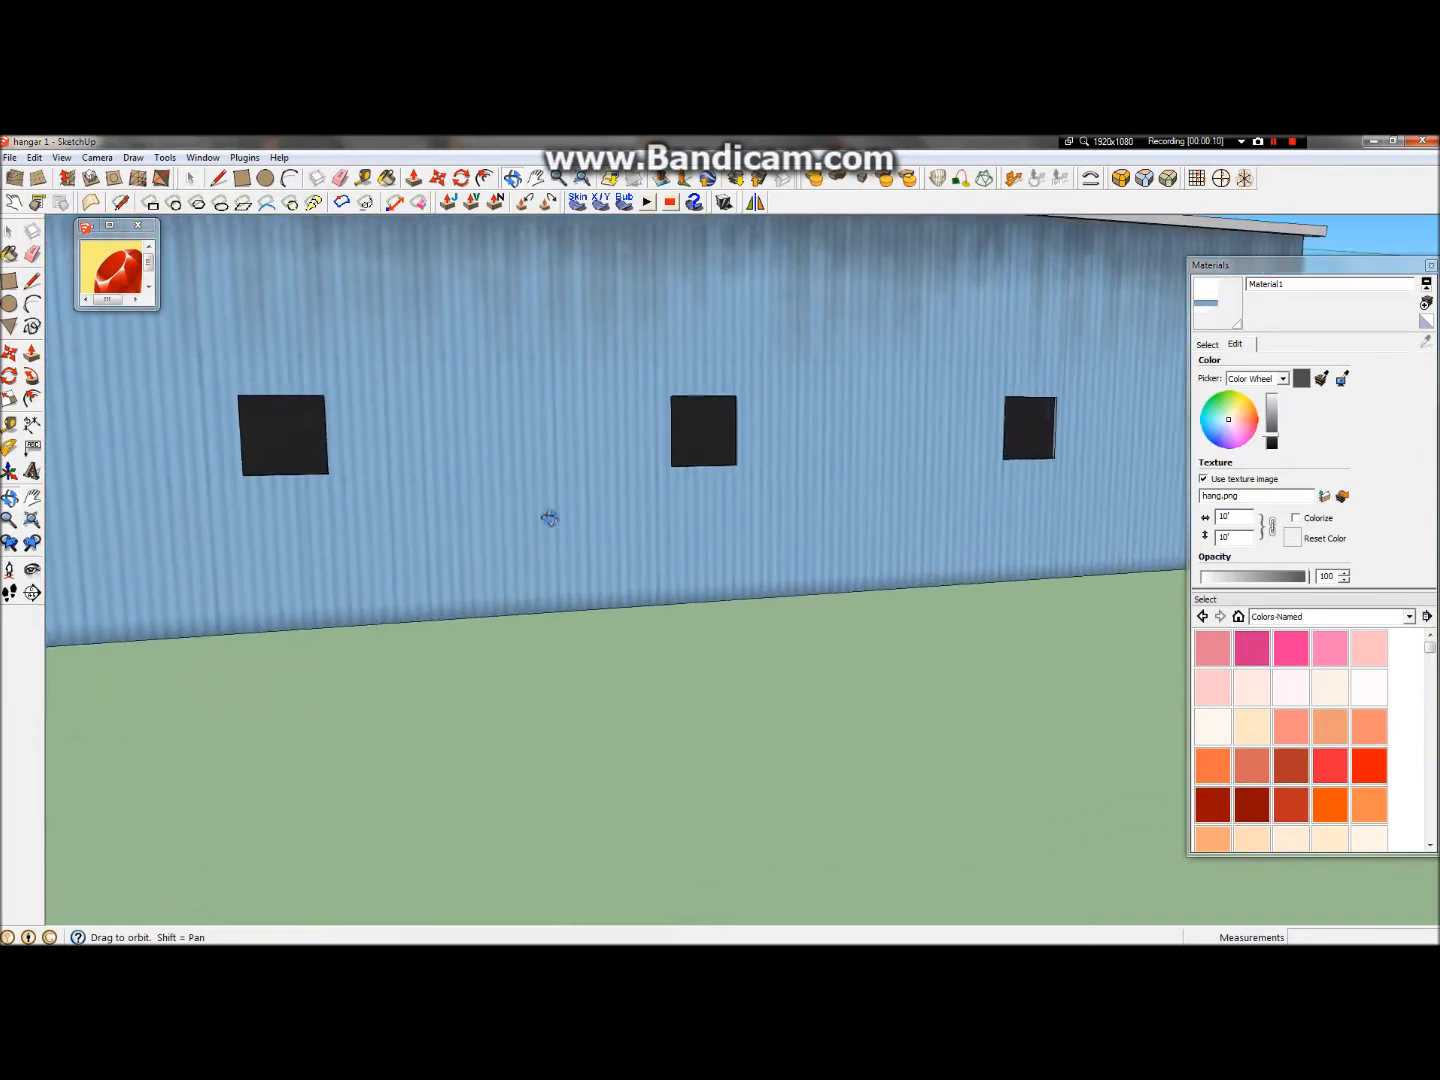
pyautogui.scroll(-6, 460, 514)
pyautogui.moveTo(465, 514); pyautogui.dragTo(822, 521)
pyautogui.moveTo(425, 415); pyautogui.dragTo(1085, 362)
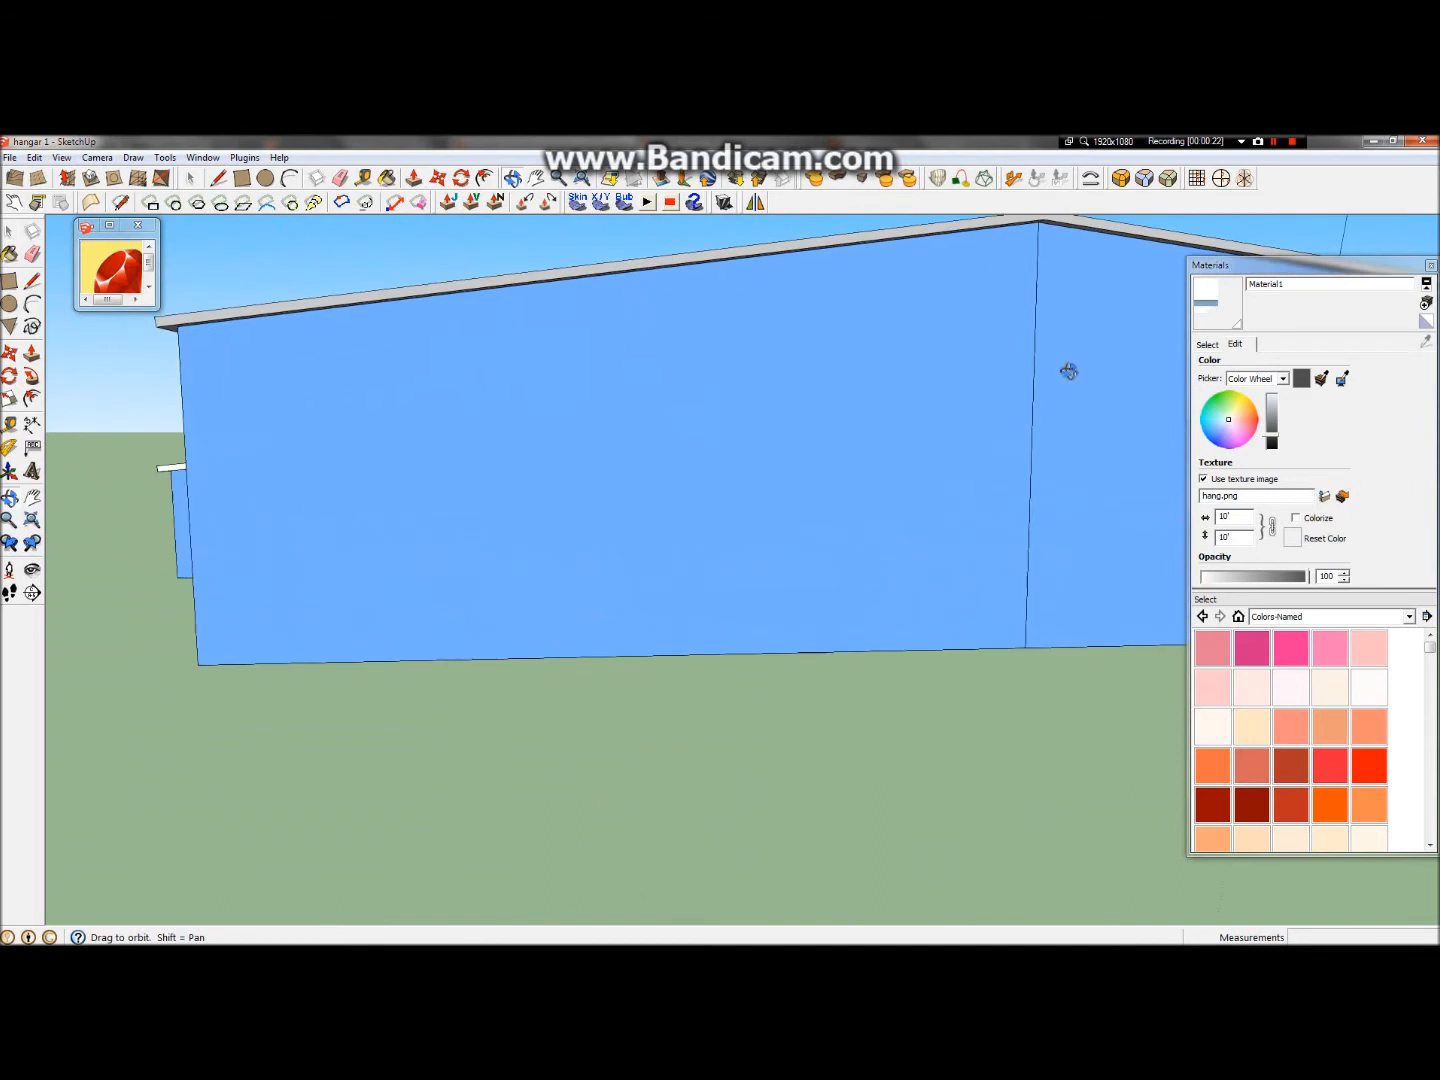
# - Compare the hangar's gabled end wall in SketchUp with the remaining white wall areas of the hang.xcf image in GIMP
pyautogui.moveTo(916, 388); pyautogui.dragTo(725, 382)
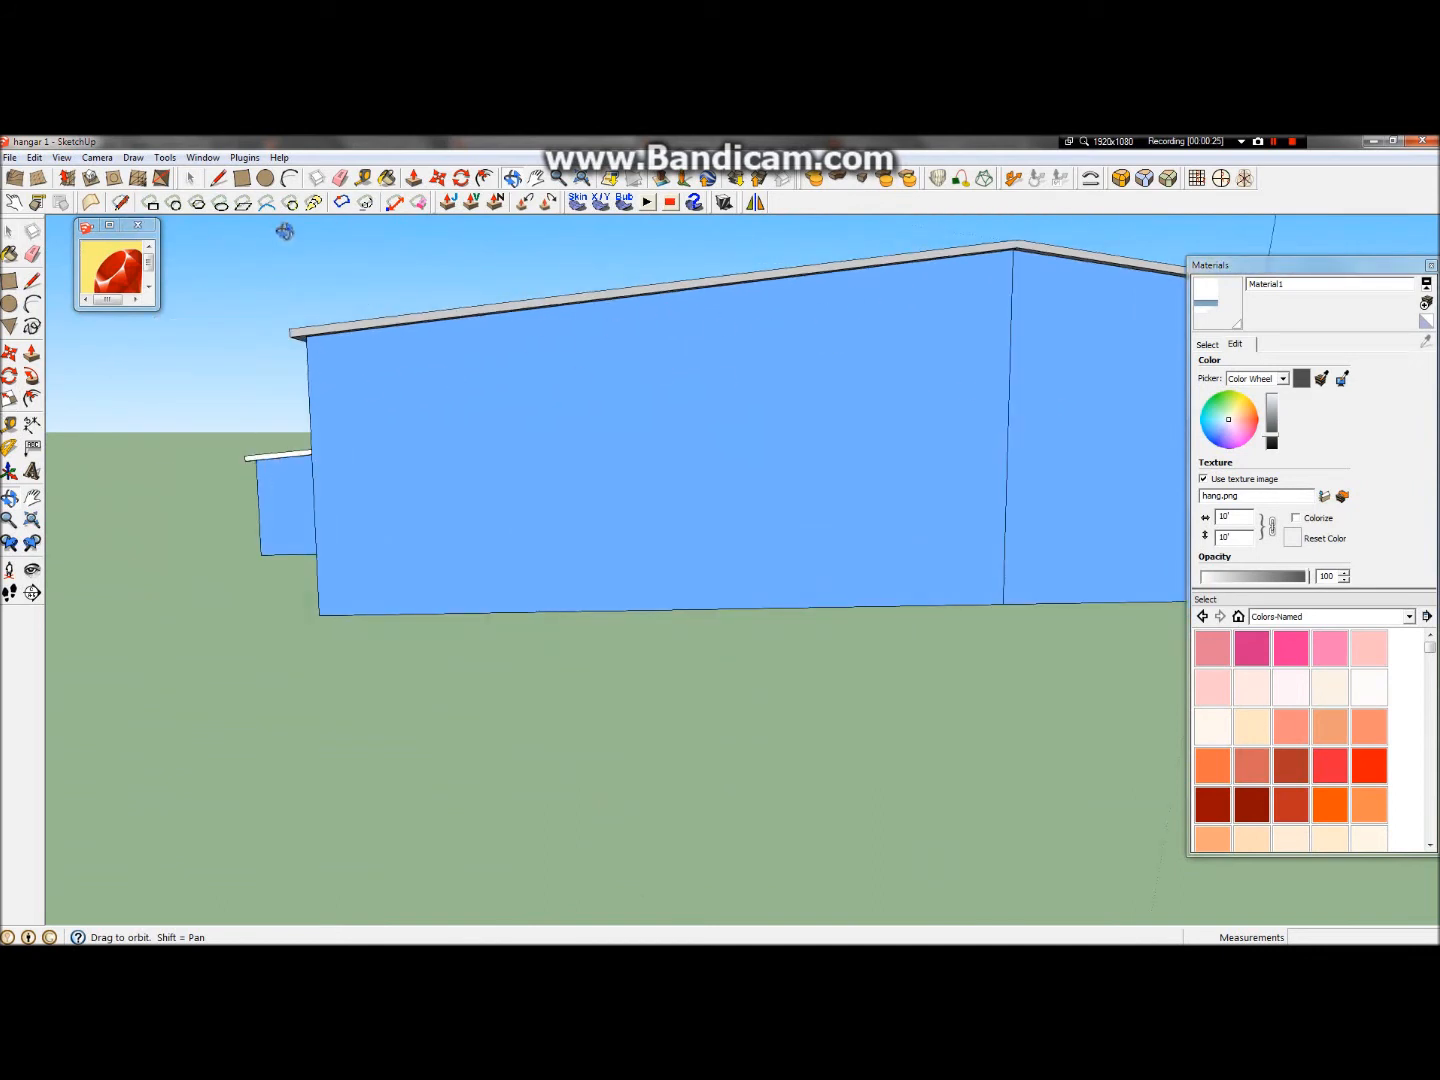
pyautogui.moveTo(1040, 374); pyautogui.dragTo(958, 293)
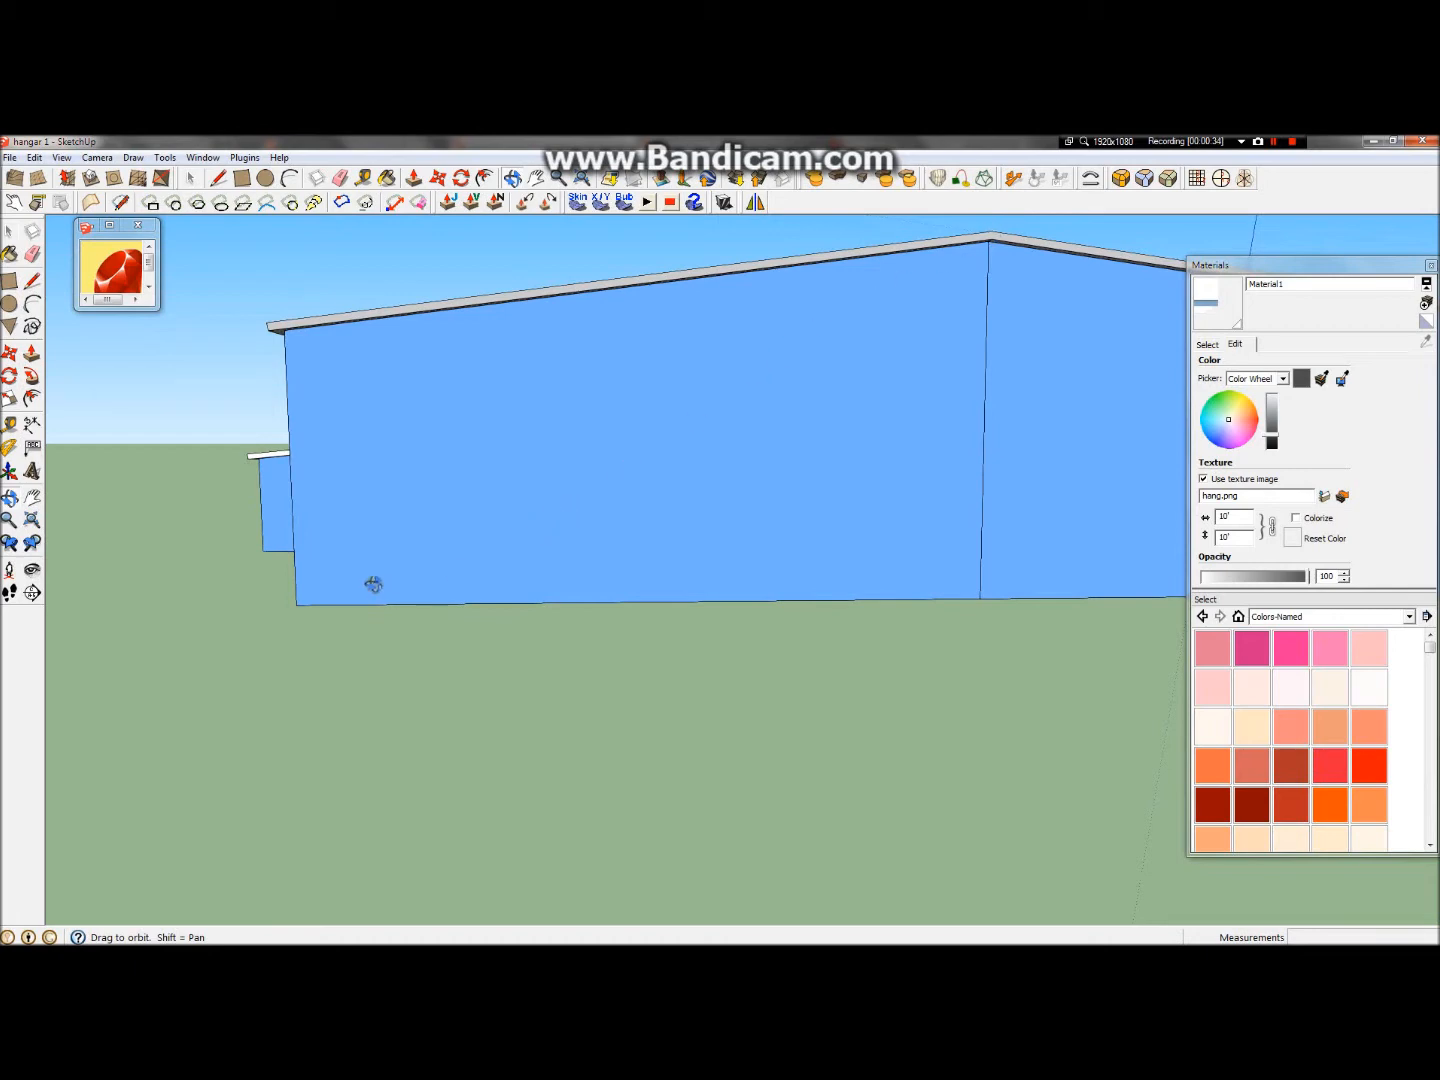
pyautogui.moveTo(423, 141)
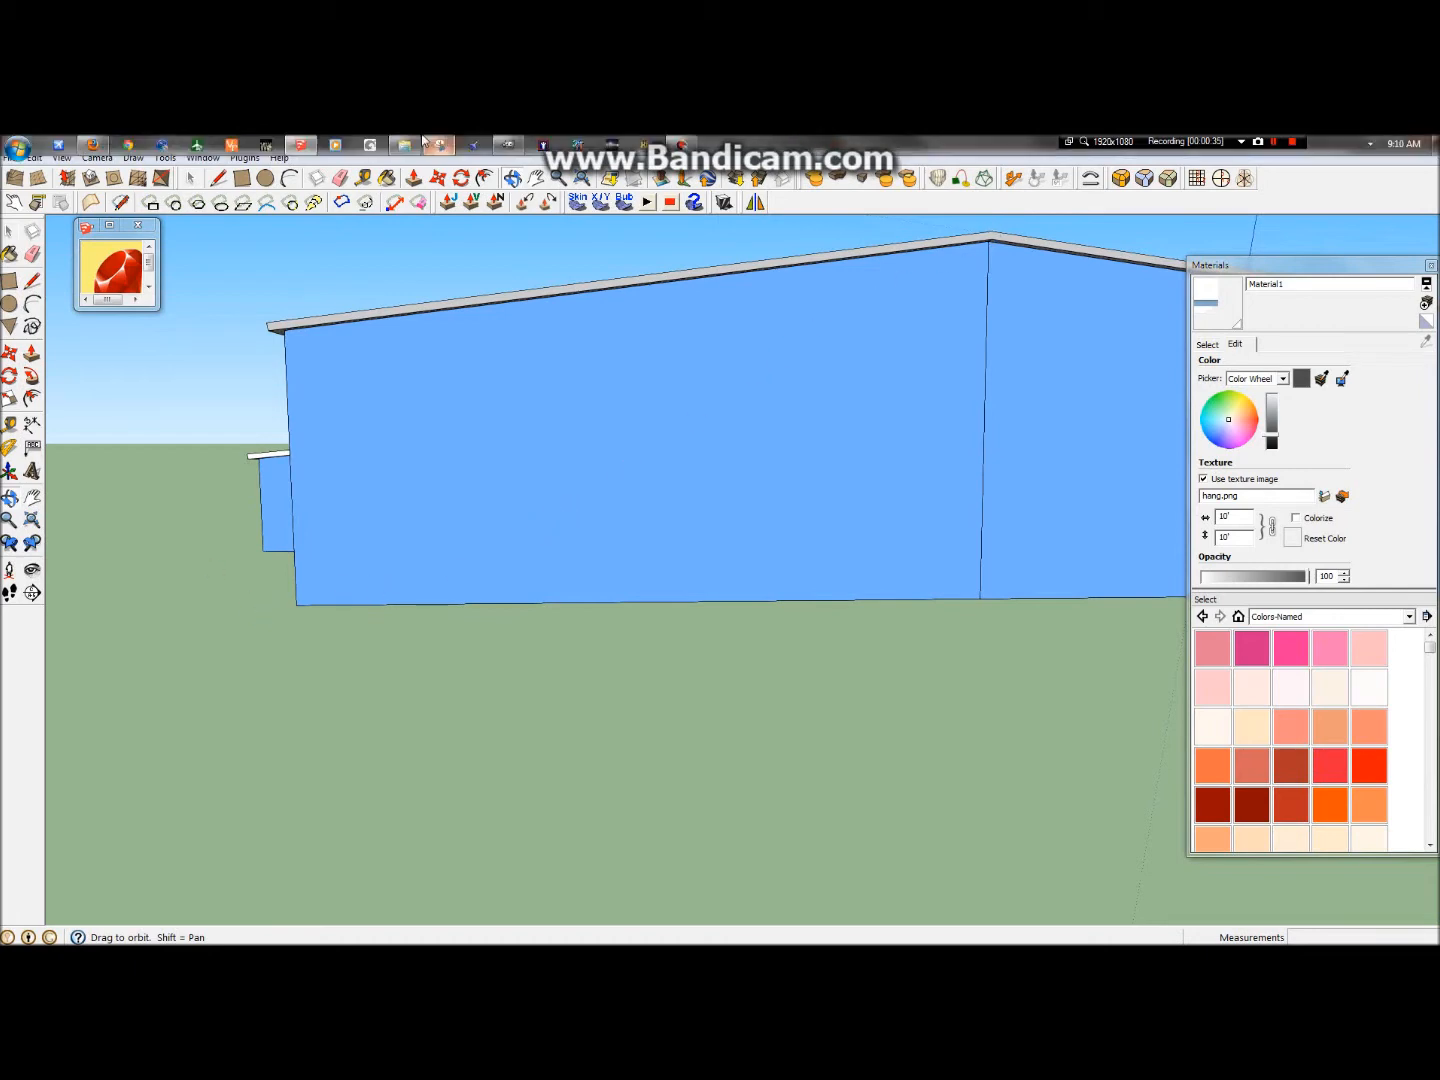
pyautogui.click(509, 144)
pyautogui.scroll(-5, 564, 795)
pyautogui.scroll(5, 563, 795)
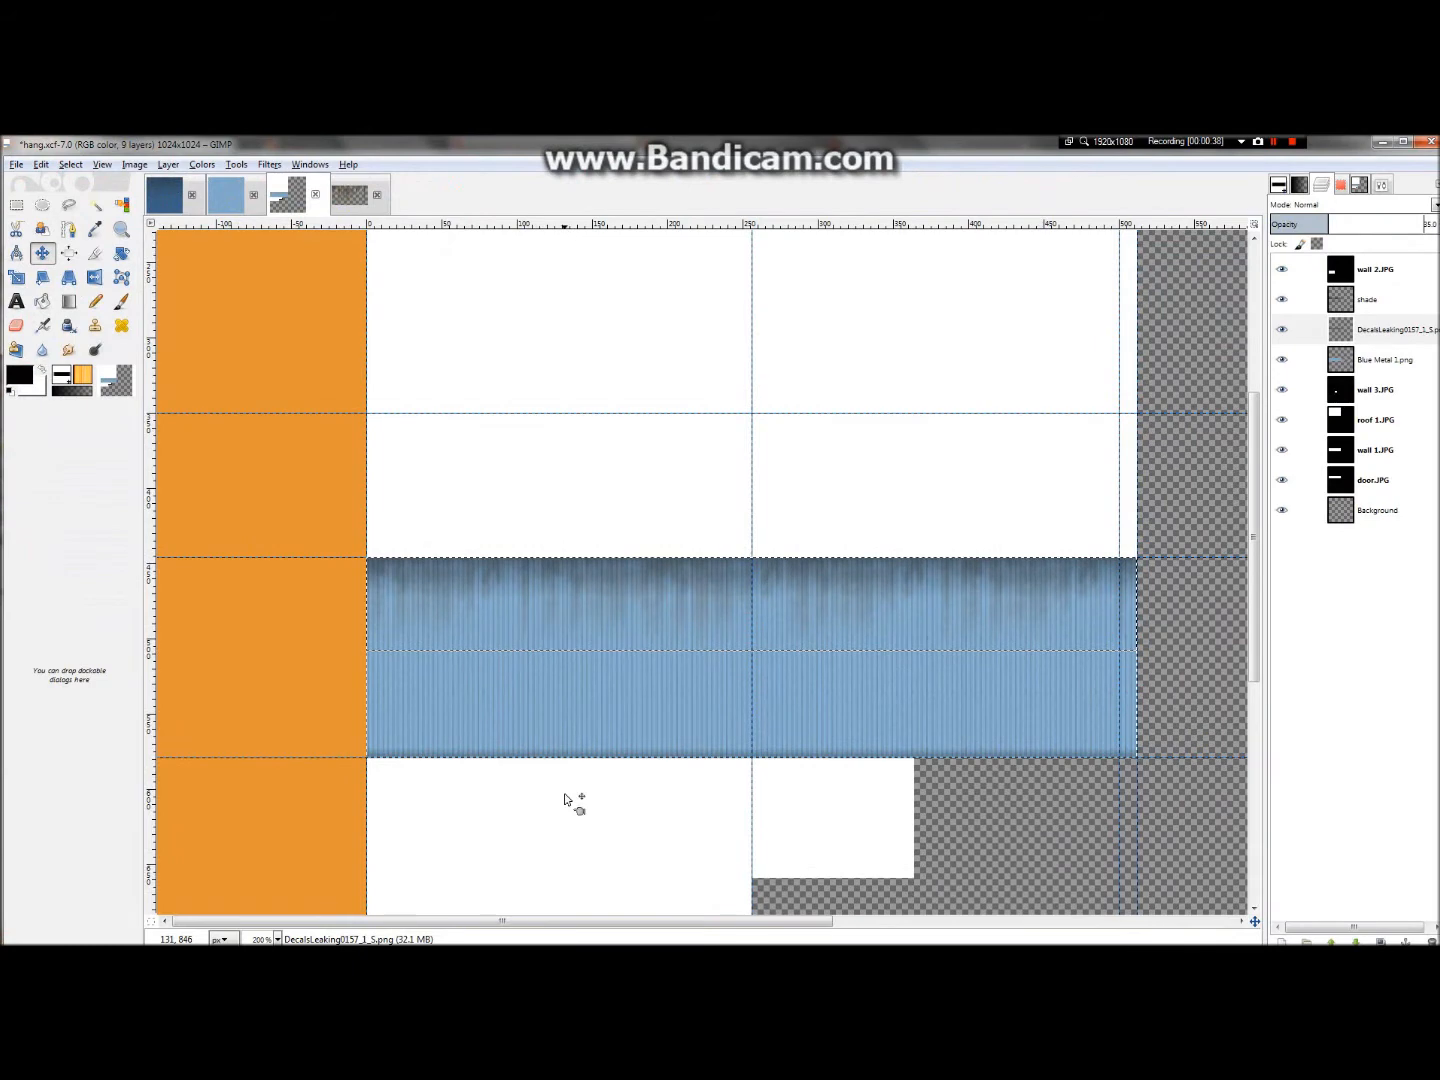
pyautogui.scroll(-5, 563, 802)
pyautogui.scroll(2, 565, 805)
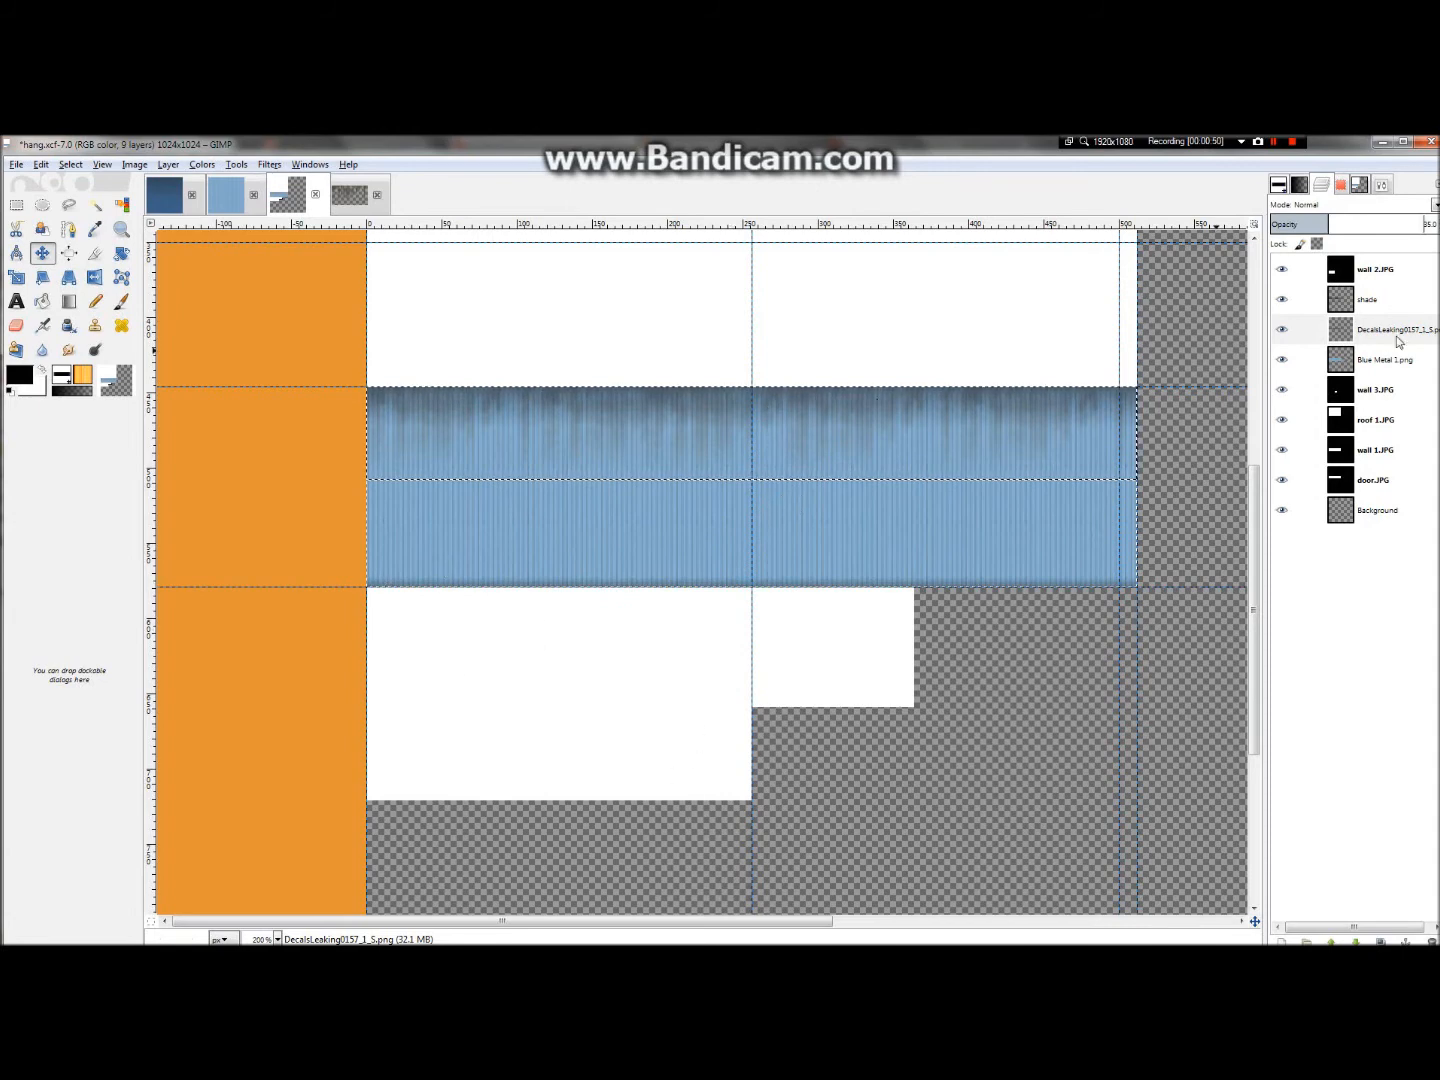
# - Move the Blue Metal 1.png layer down over the wall 2.JPG area and raise it to the top of the layer stack
pyautogui.click(558, 401)
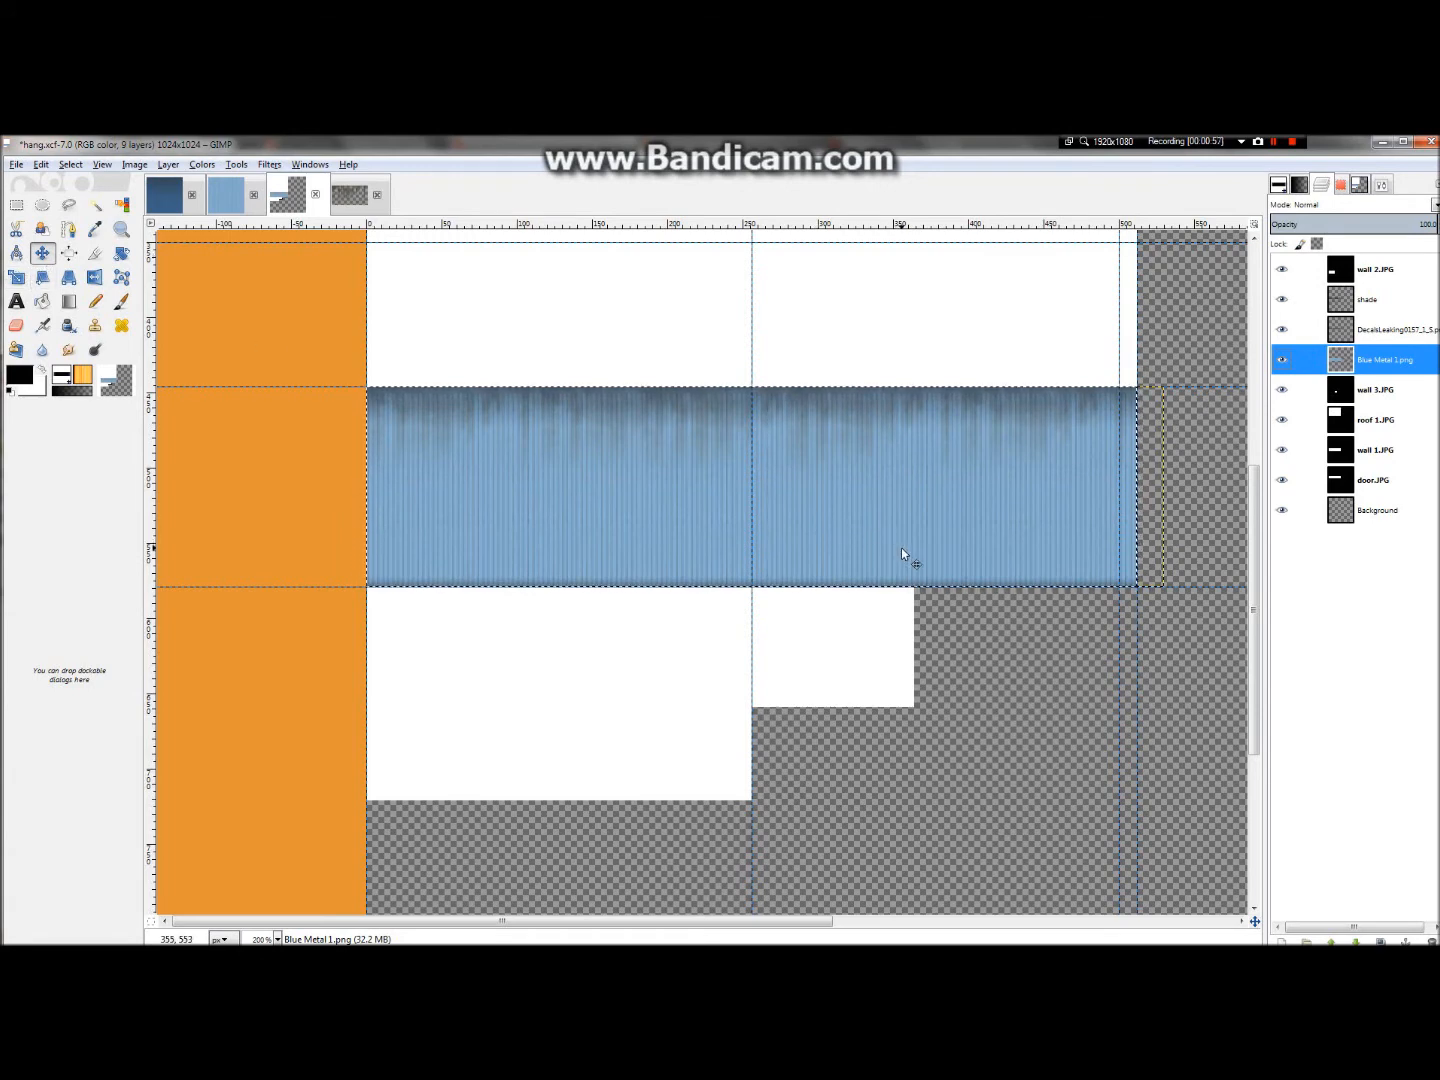
pyautogui.moveTo(624, 479); pyautogui.dragTo(626, 693)
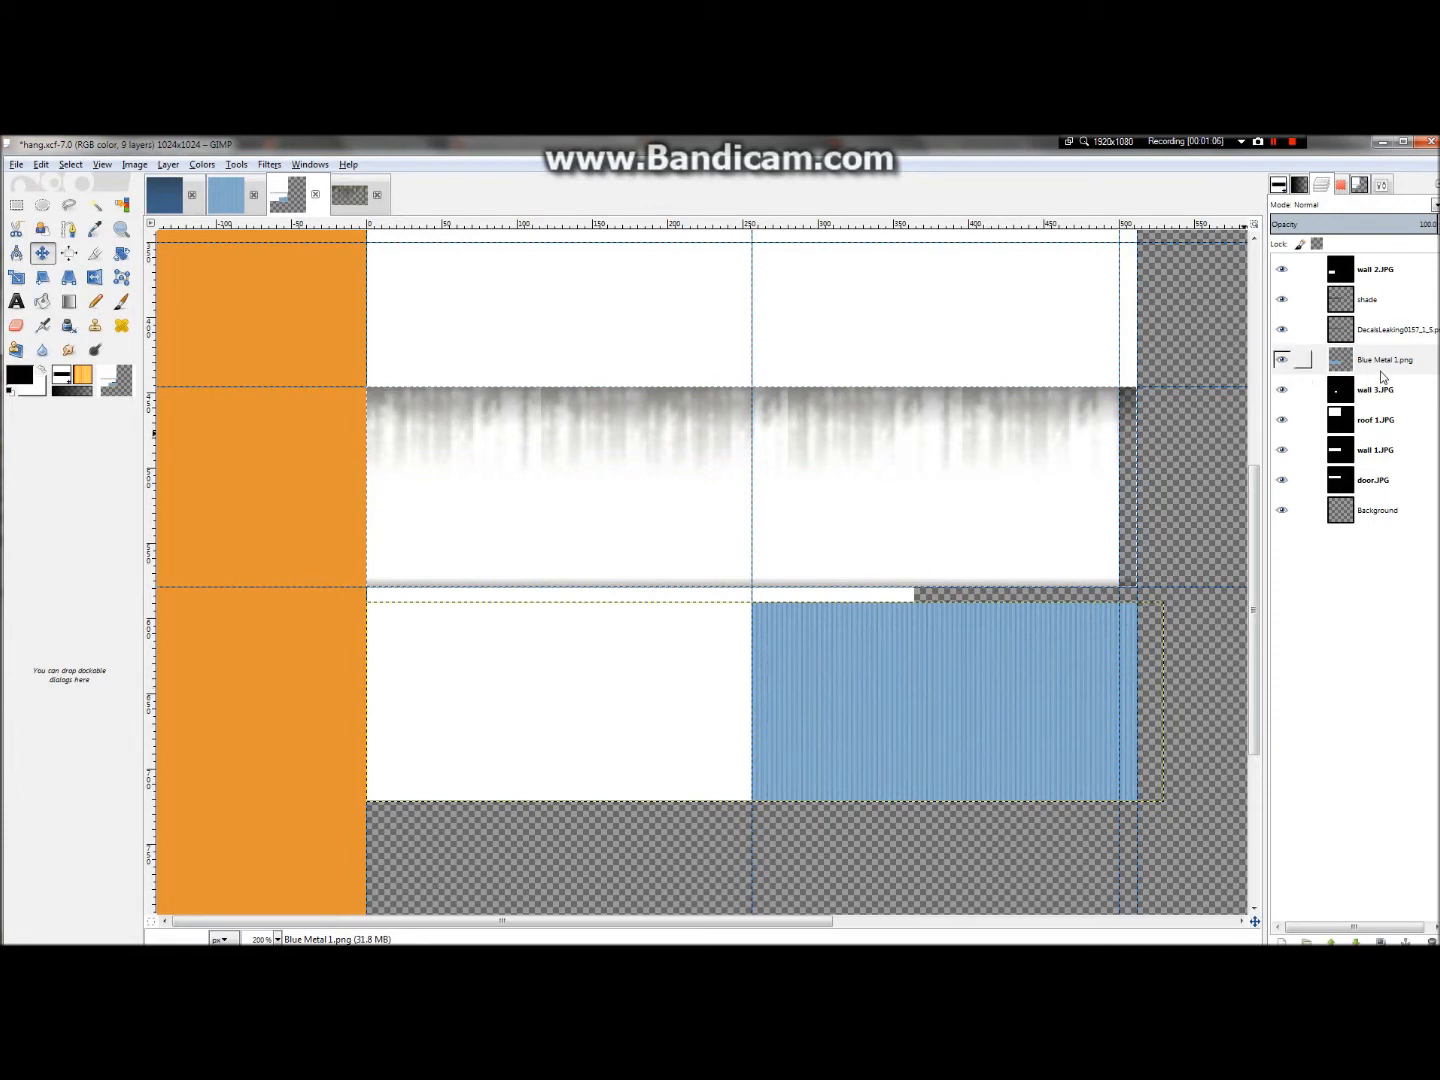
pyautogui.moveTo(1350, 362); pyautogui.dragTo(1362, 262)
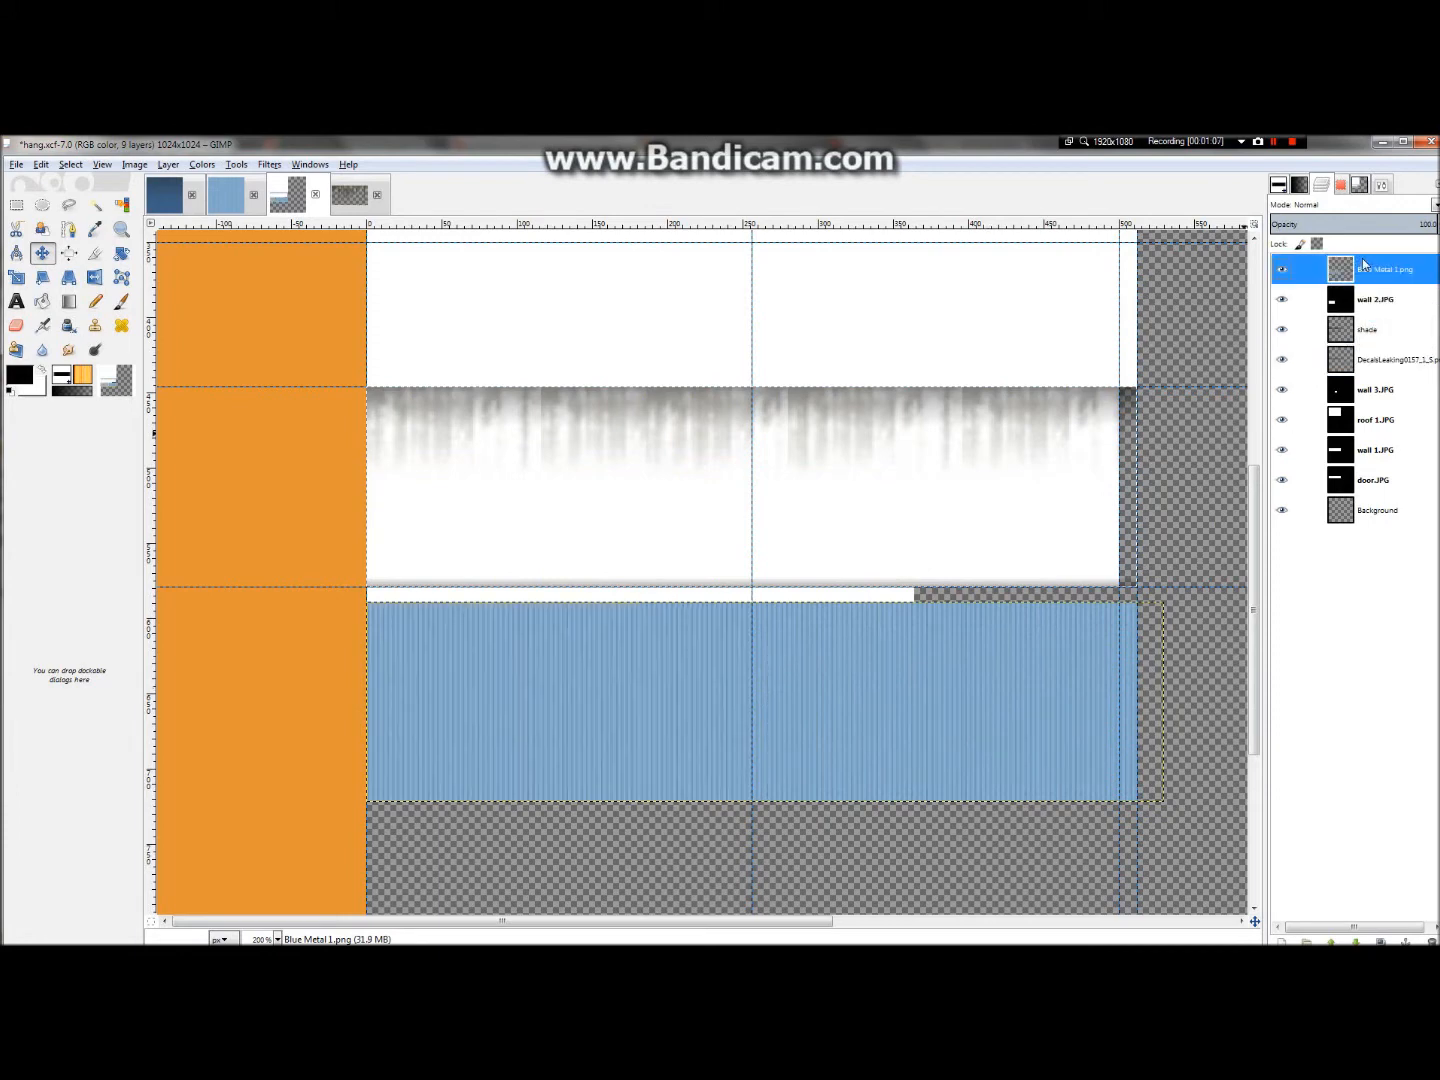
# - Delete the part of the blue metal layer that extends beyond the right edge of wall 2, and clear the selection
pyautogui.click(16, 205)
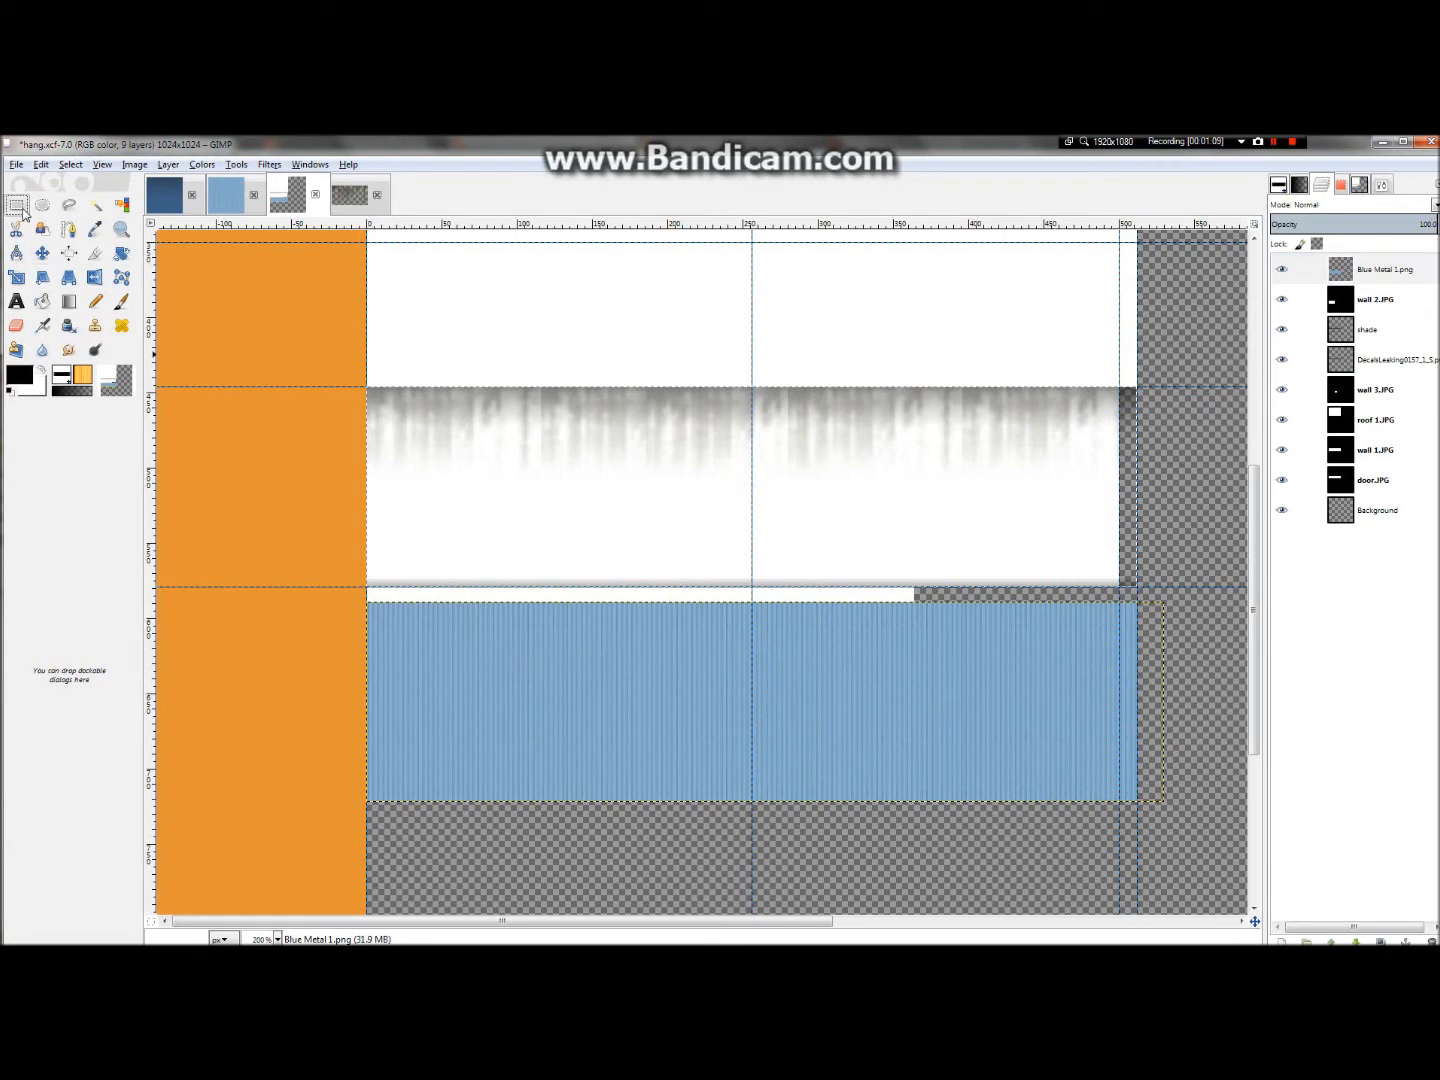
pyautogui.moveTo(1057, 843); pyautogui.dragTo(752, 590)
pyautogui.press('Delete')
pyautogui.moveTo(1156, 828); pyautogui.dragTo(1031, 601)
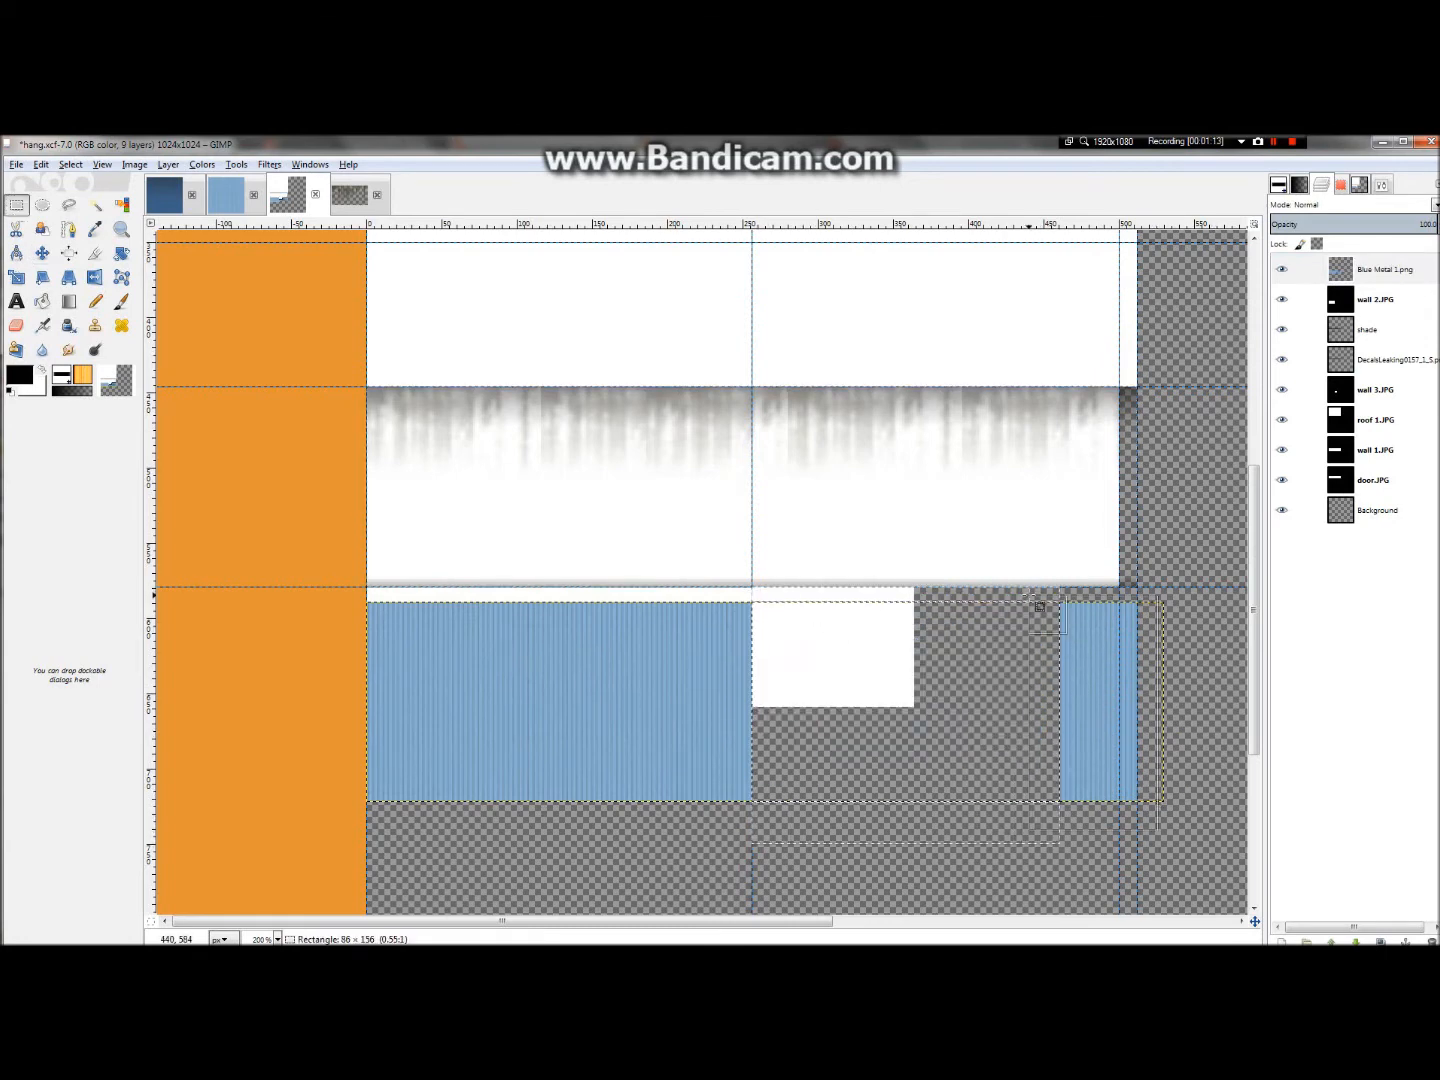
pyautogui.press('Delete')
pyautogui.click(678, 633)
pyautogui.click(320, 584)
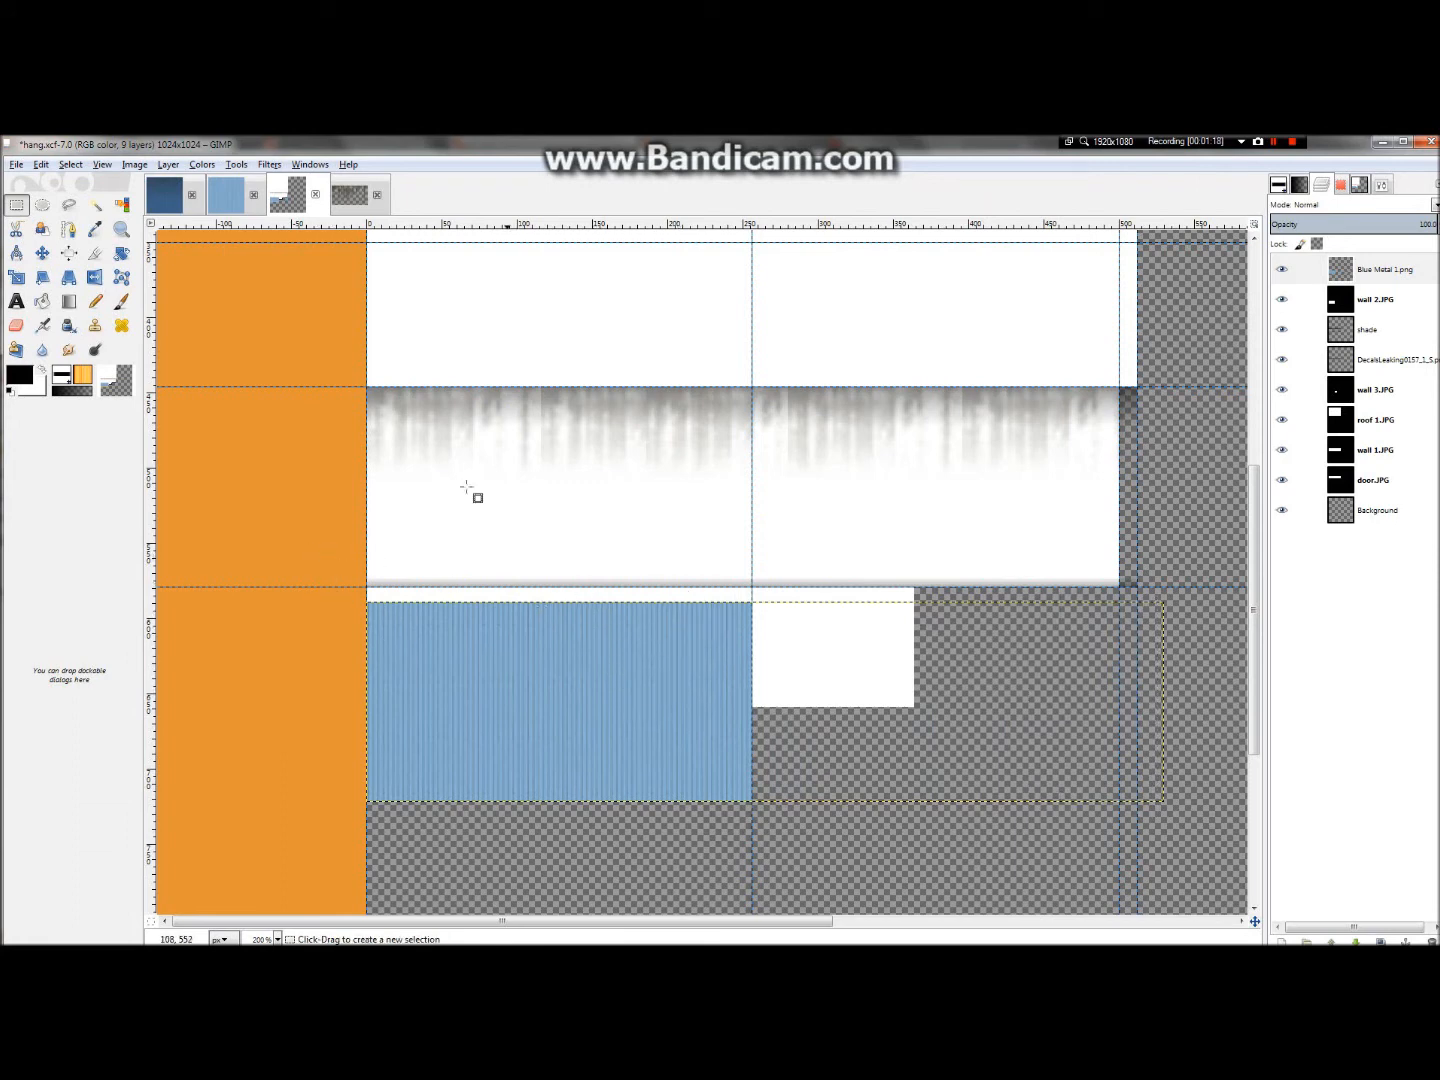
# - Scale the Blue Metal 1.png layer slightly taller at its existing width and align it with the top edge of wall 2
pyautogui.click(178, 165)
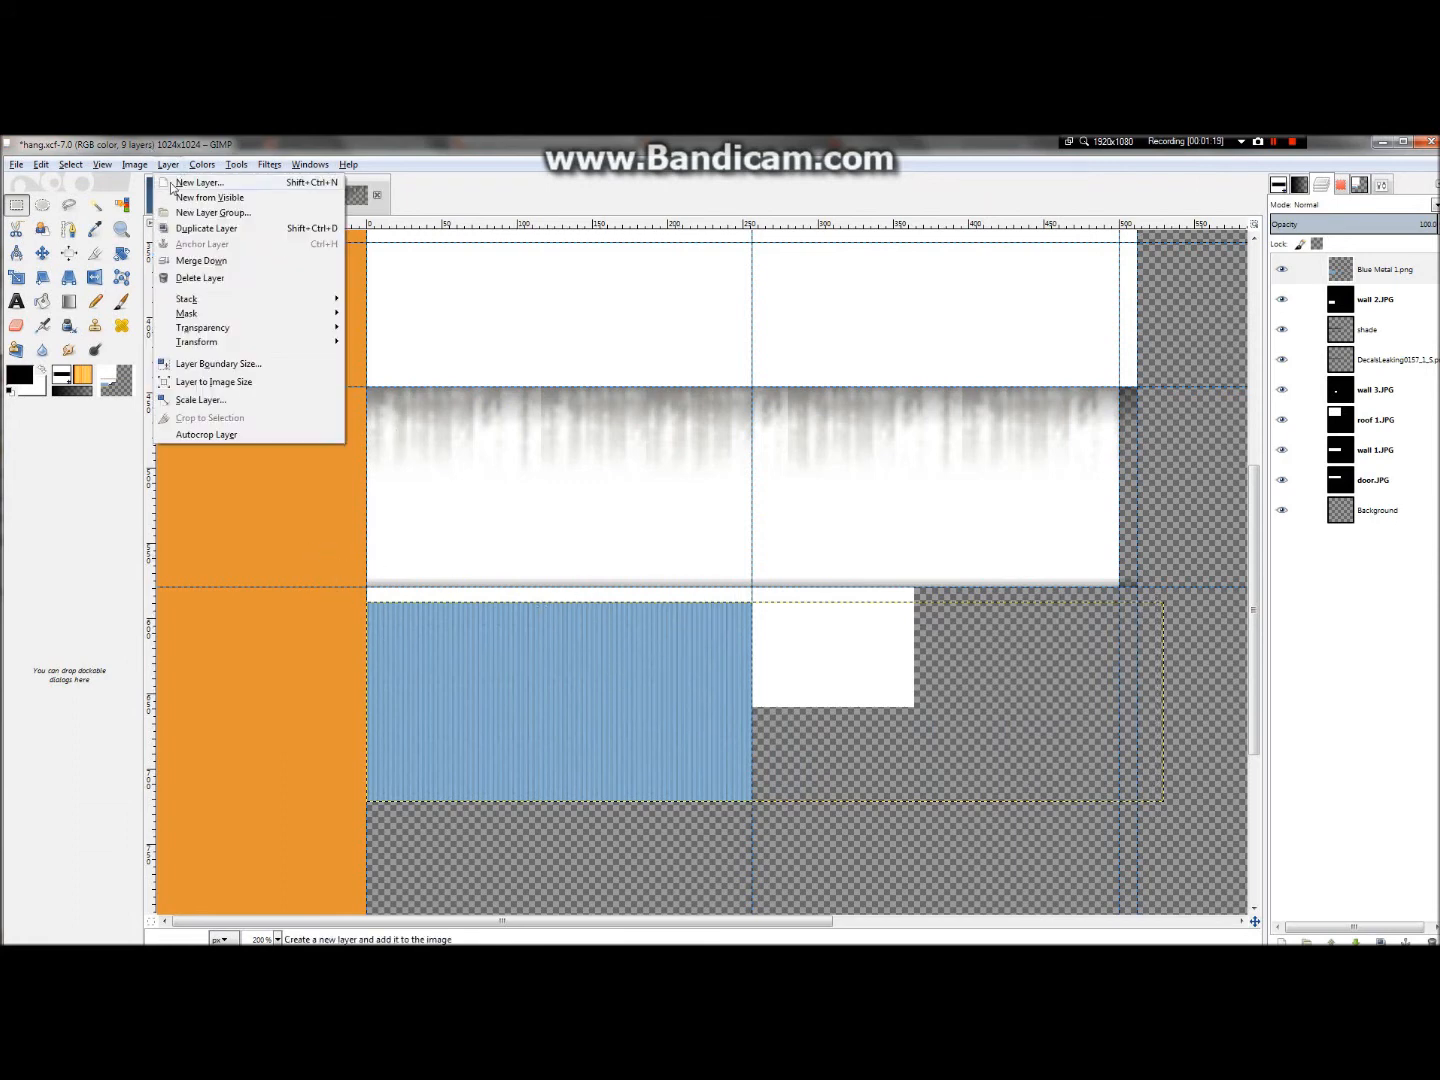
pyautogui.click(230, 398)
pyautogui.click(189, 281)
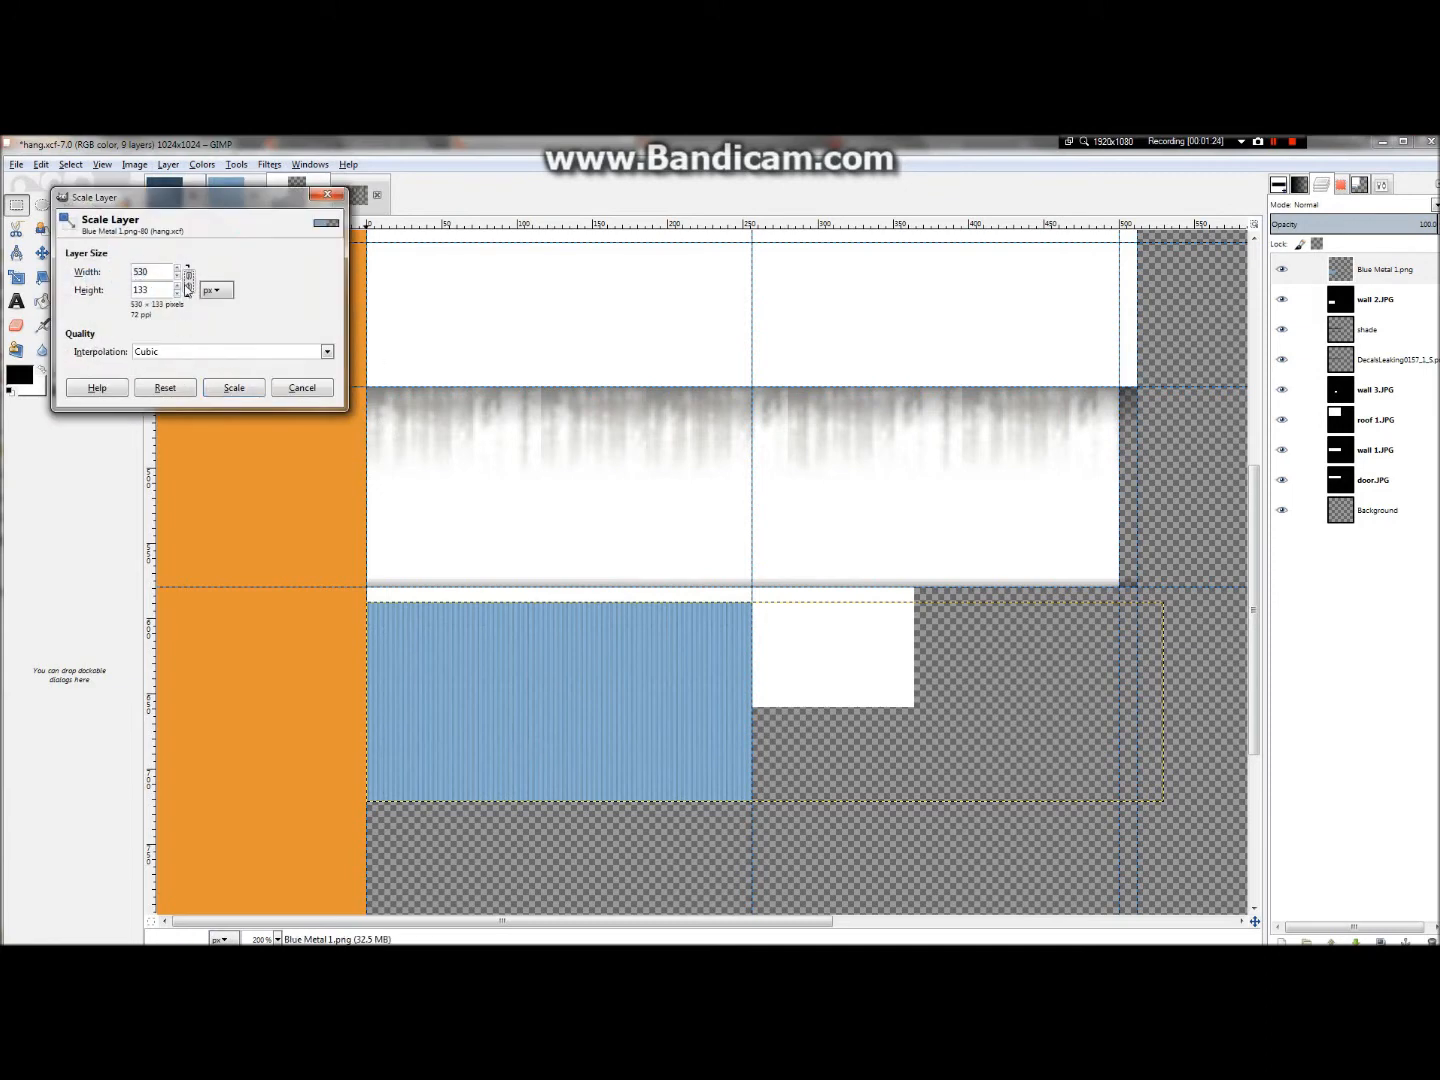
pyautogui.click(178, 286)
pyautogui.click(248, 387)
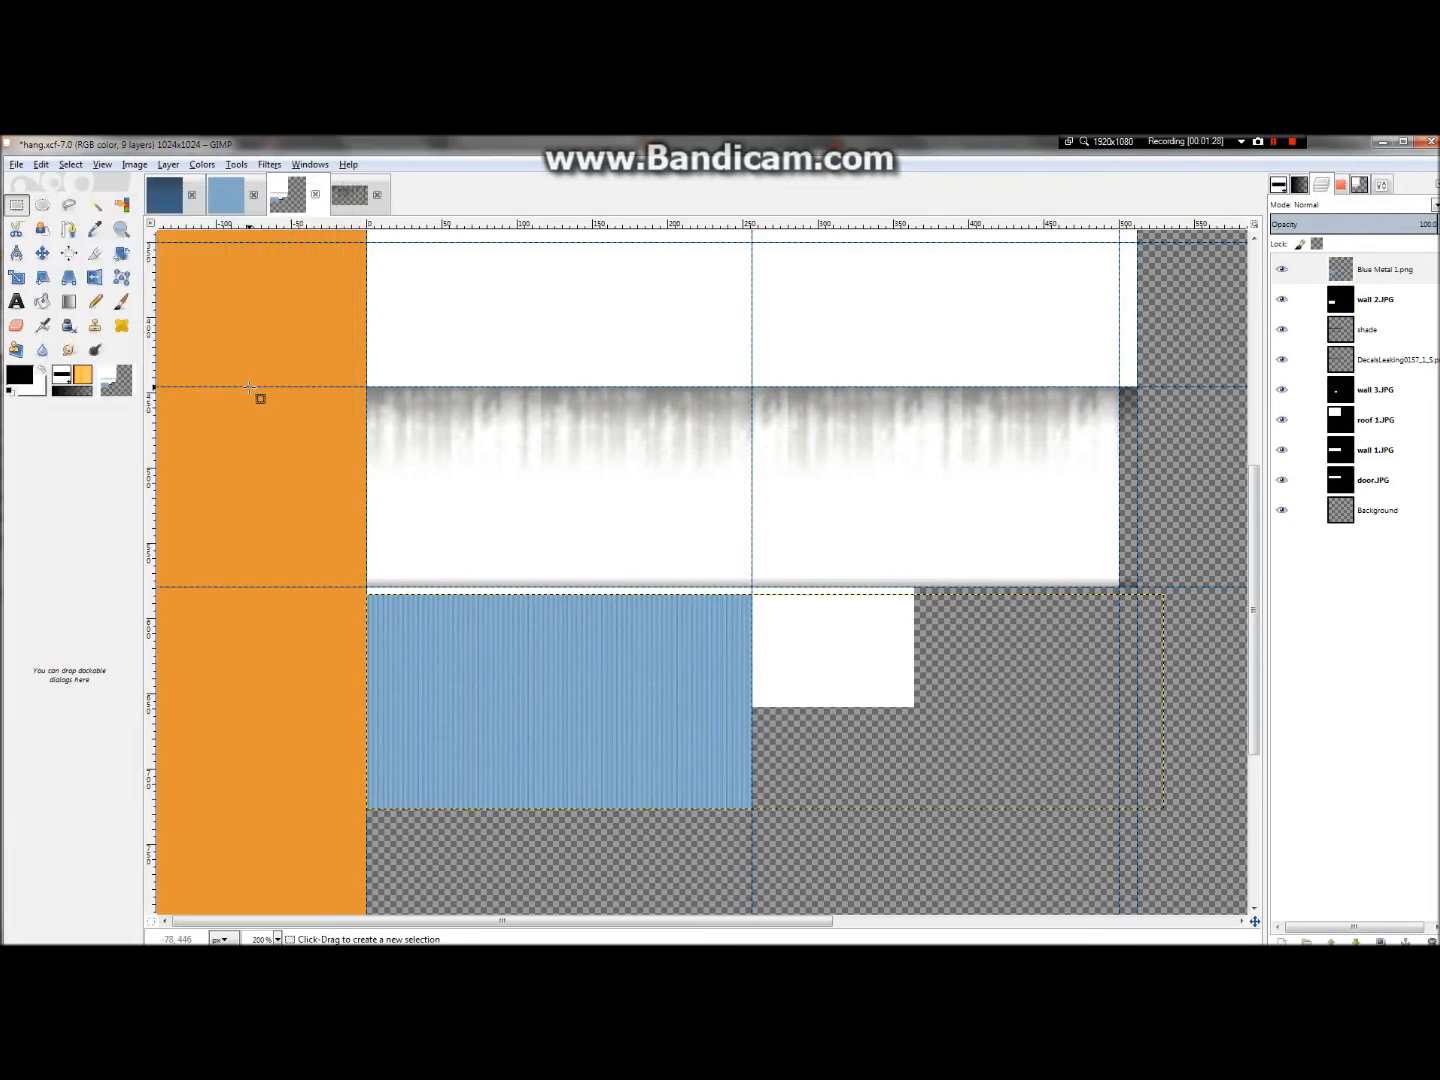
pyautogui.click(41, 253)
pyautogui.moveTo(582, 661); pyautogui.dragTo(583, 649)
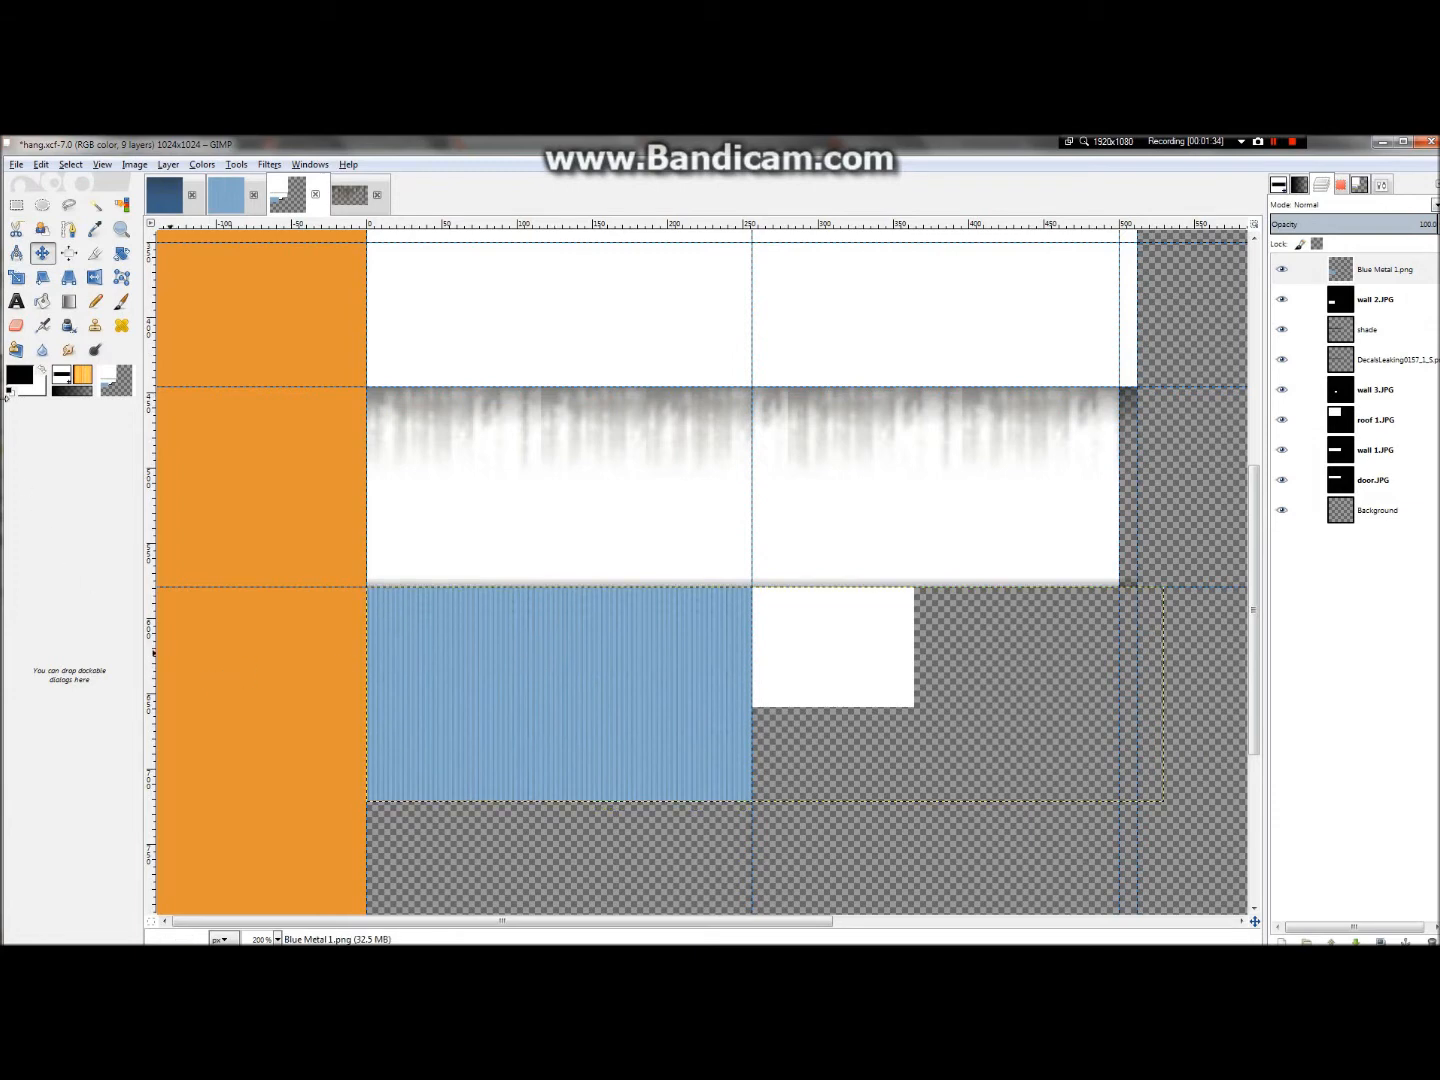
# - Place a horizontal guide along the lower edge of the blue metal covering wall 2
pyautogui.moveTo(1377, 229); pyautogui.dragTo(1438, 242)
pyautogui.moveTo(414, 228); pyautogui.dragTo(803, 351)
pyautogui.scroll(3, 748, 828)
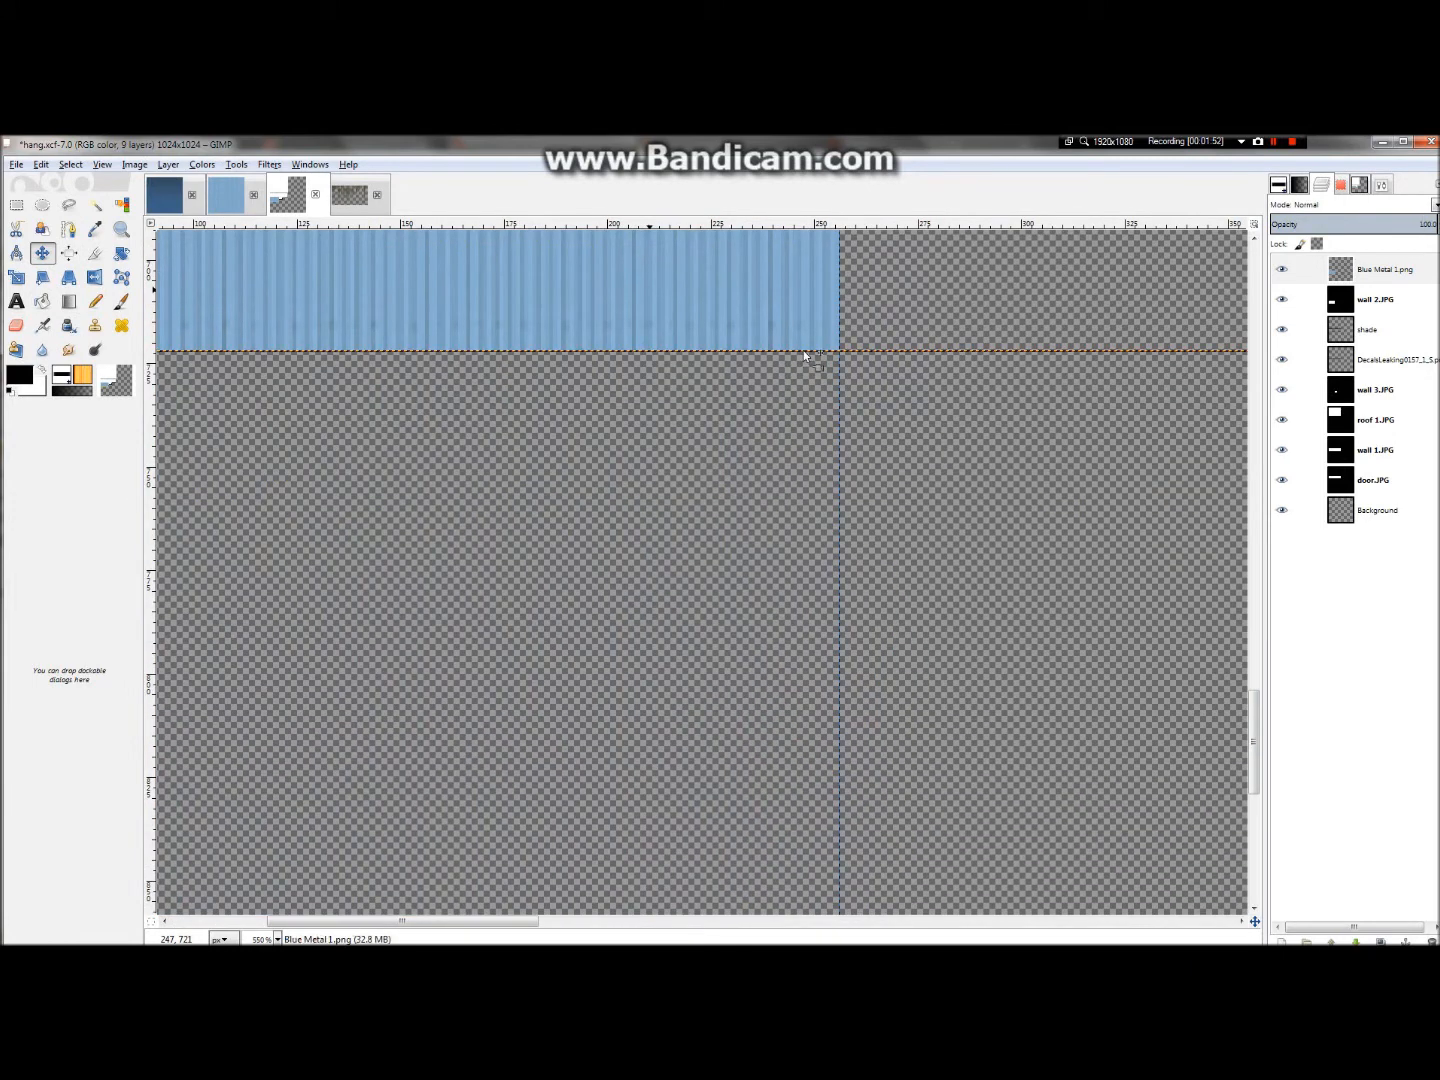
pyautogui.scroll(-4, 790, 395)
pyautogui.scroll(-2, 800, 406)
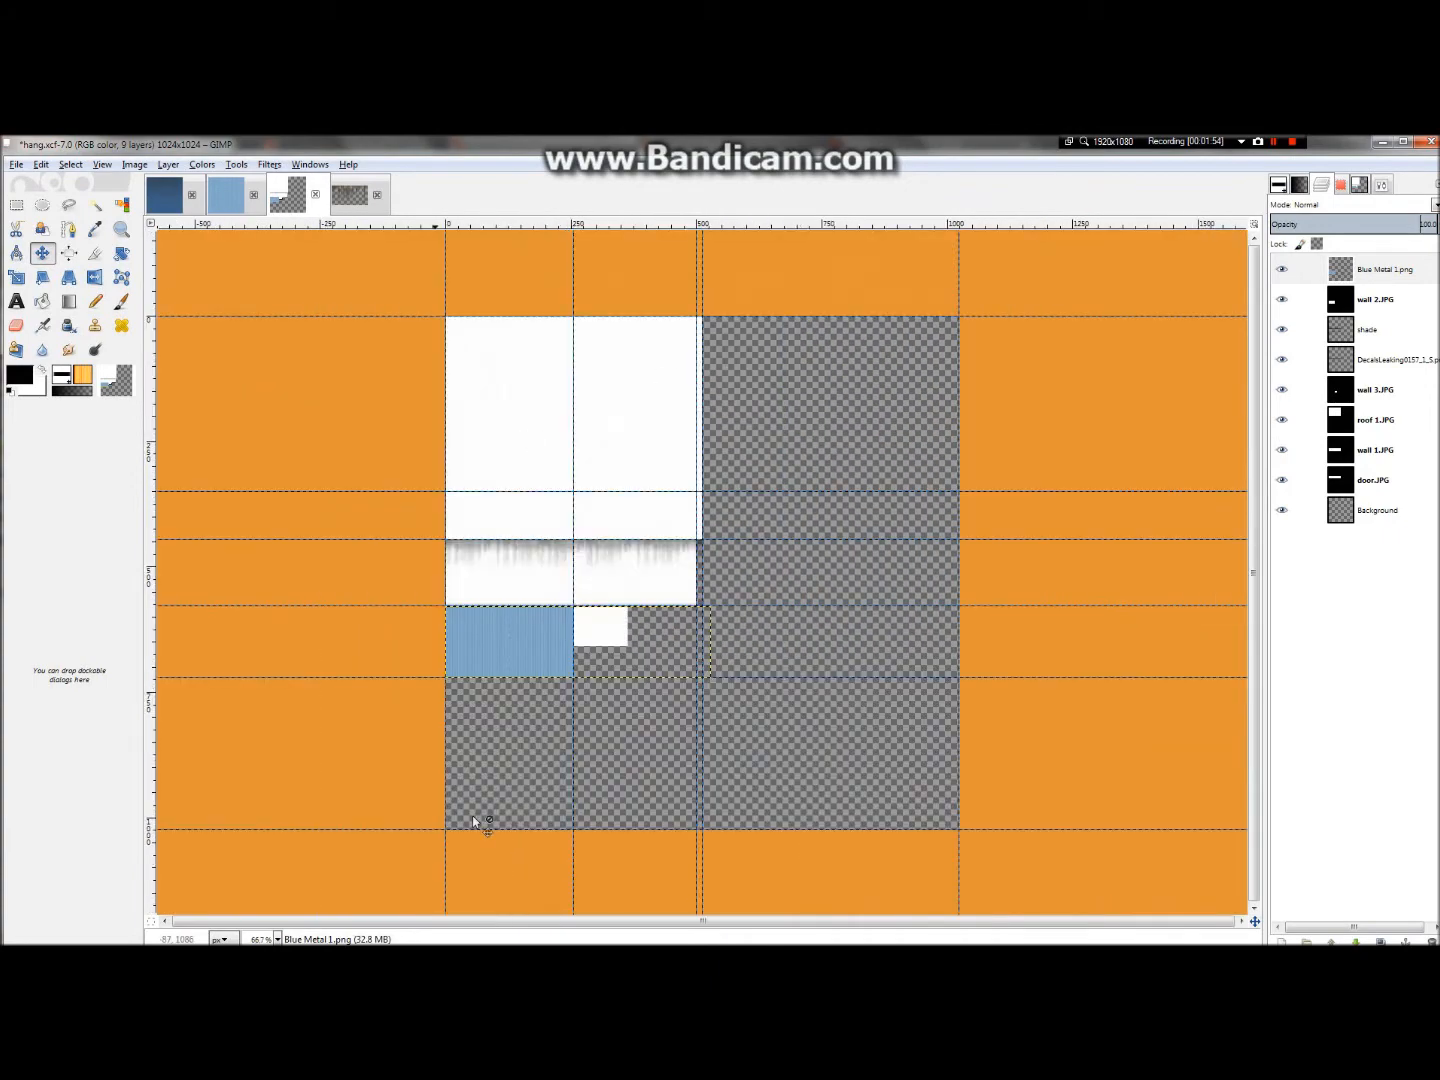
pyautogui.scroll(5, 490, 512)
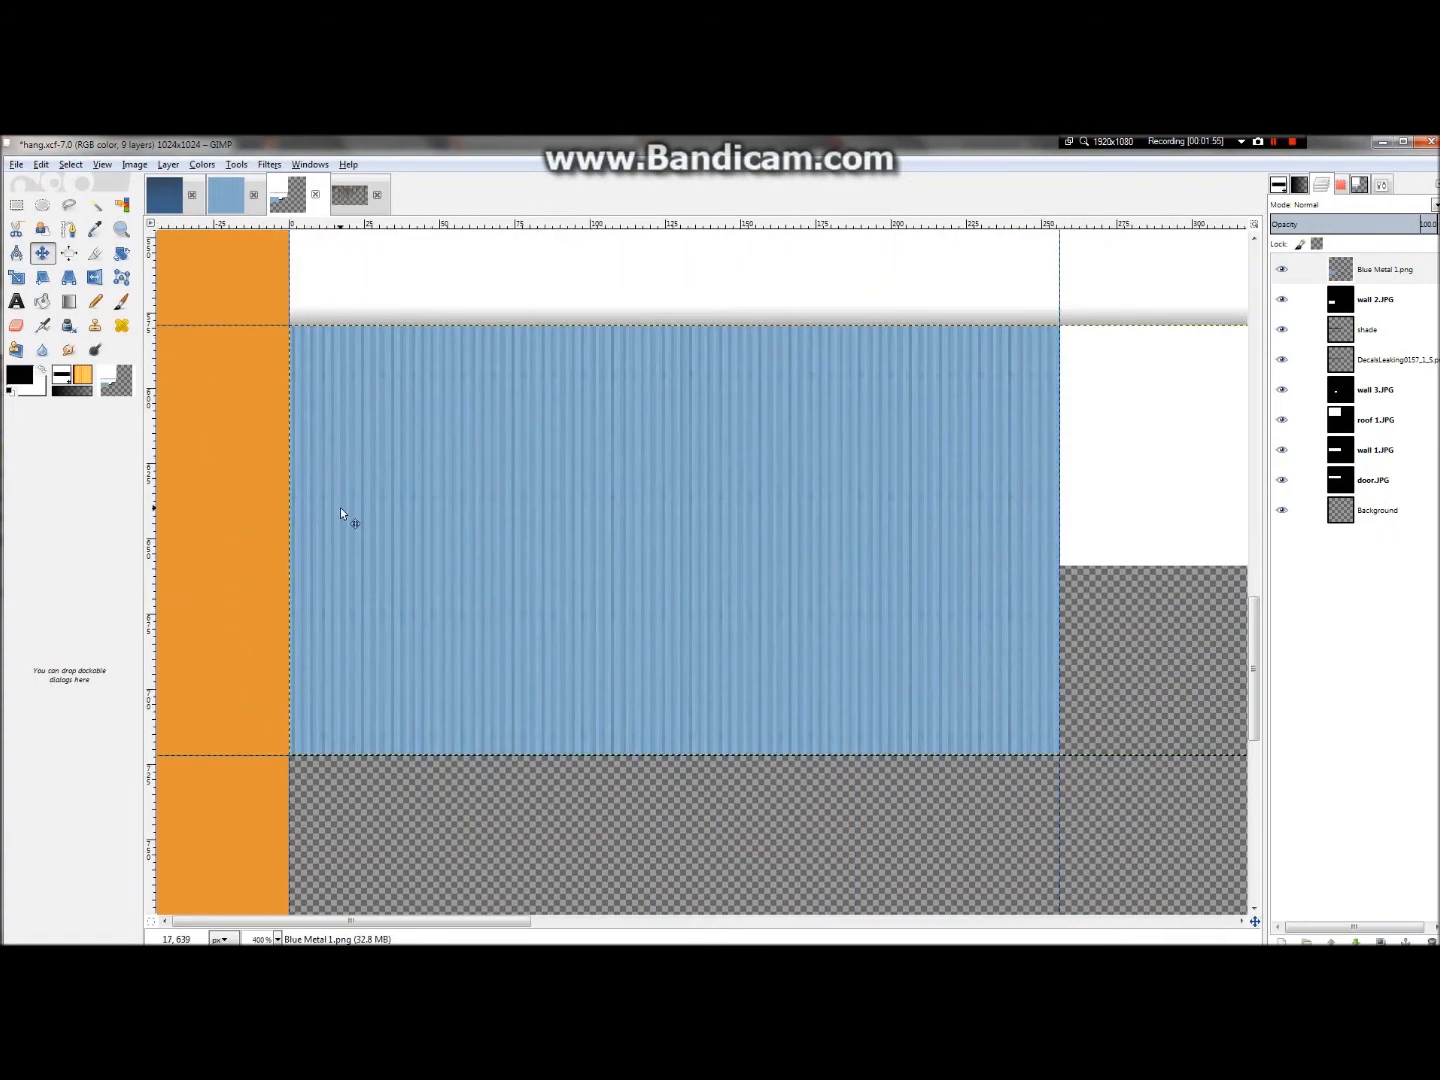
# - Check the roof slope of the hangar's gabled end wall in SketchUp and return to the GIMP texture
pyautogui.moveTo(713, 139)
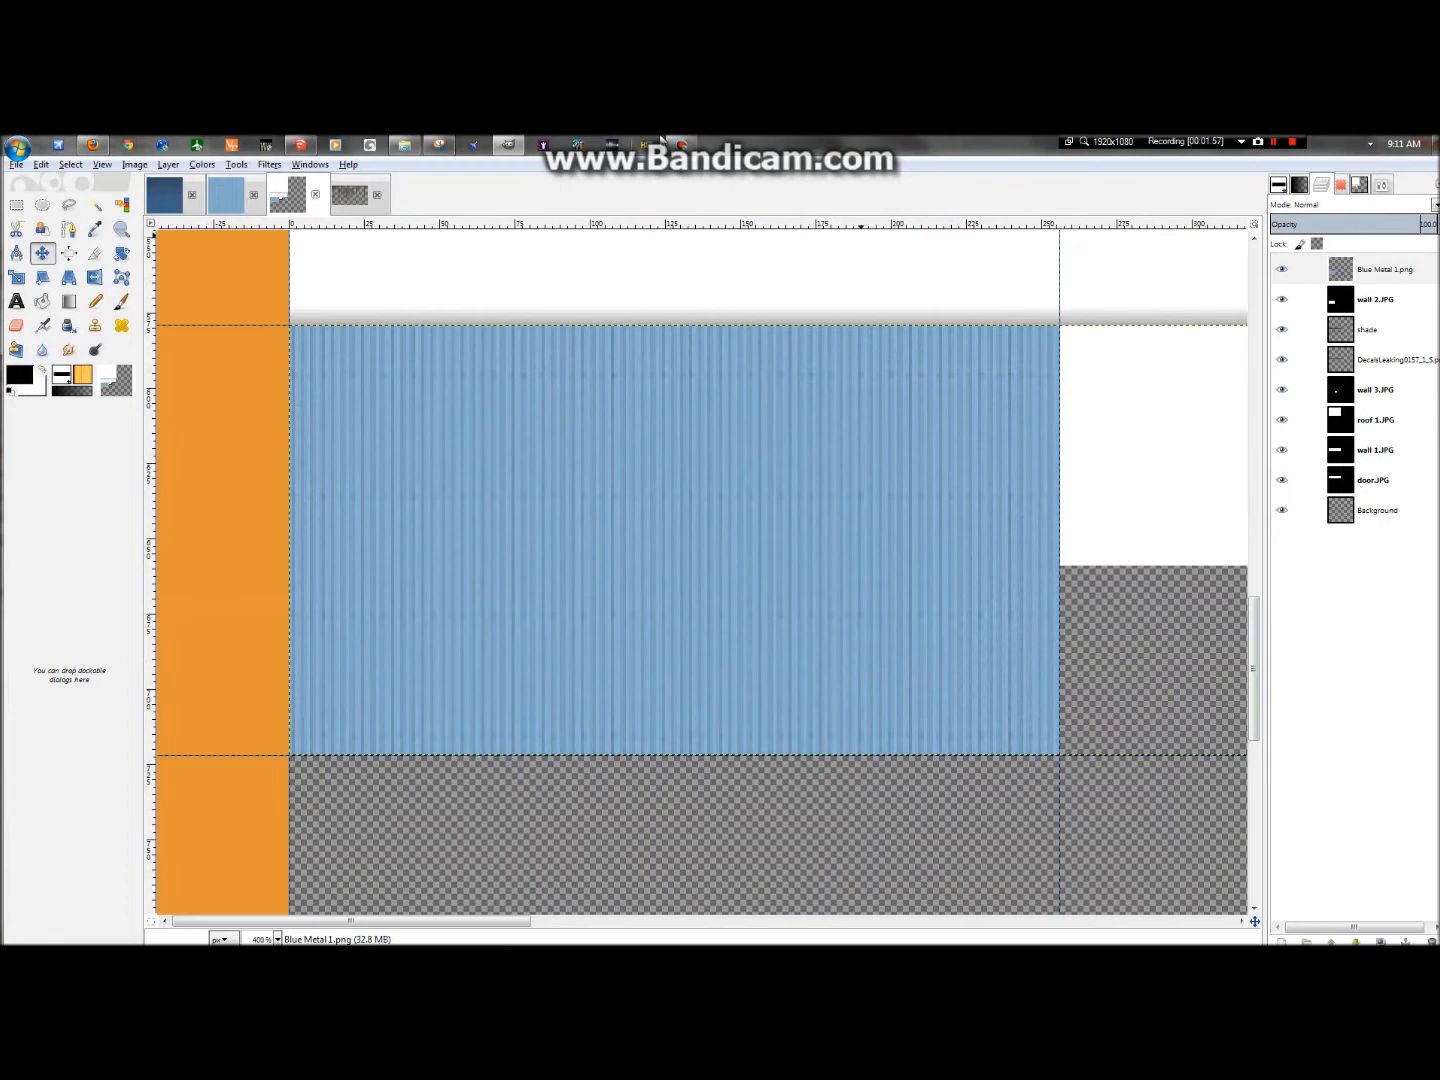
pyautogui.click(507, 146)
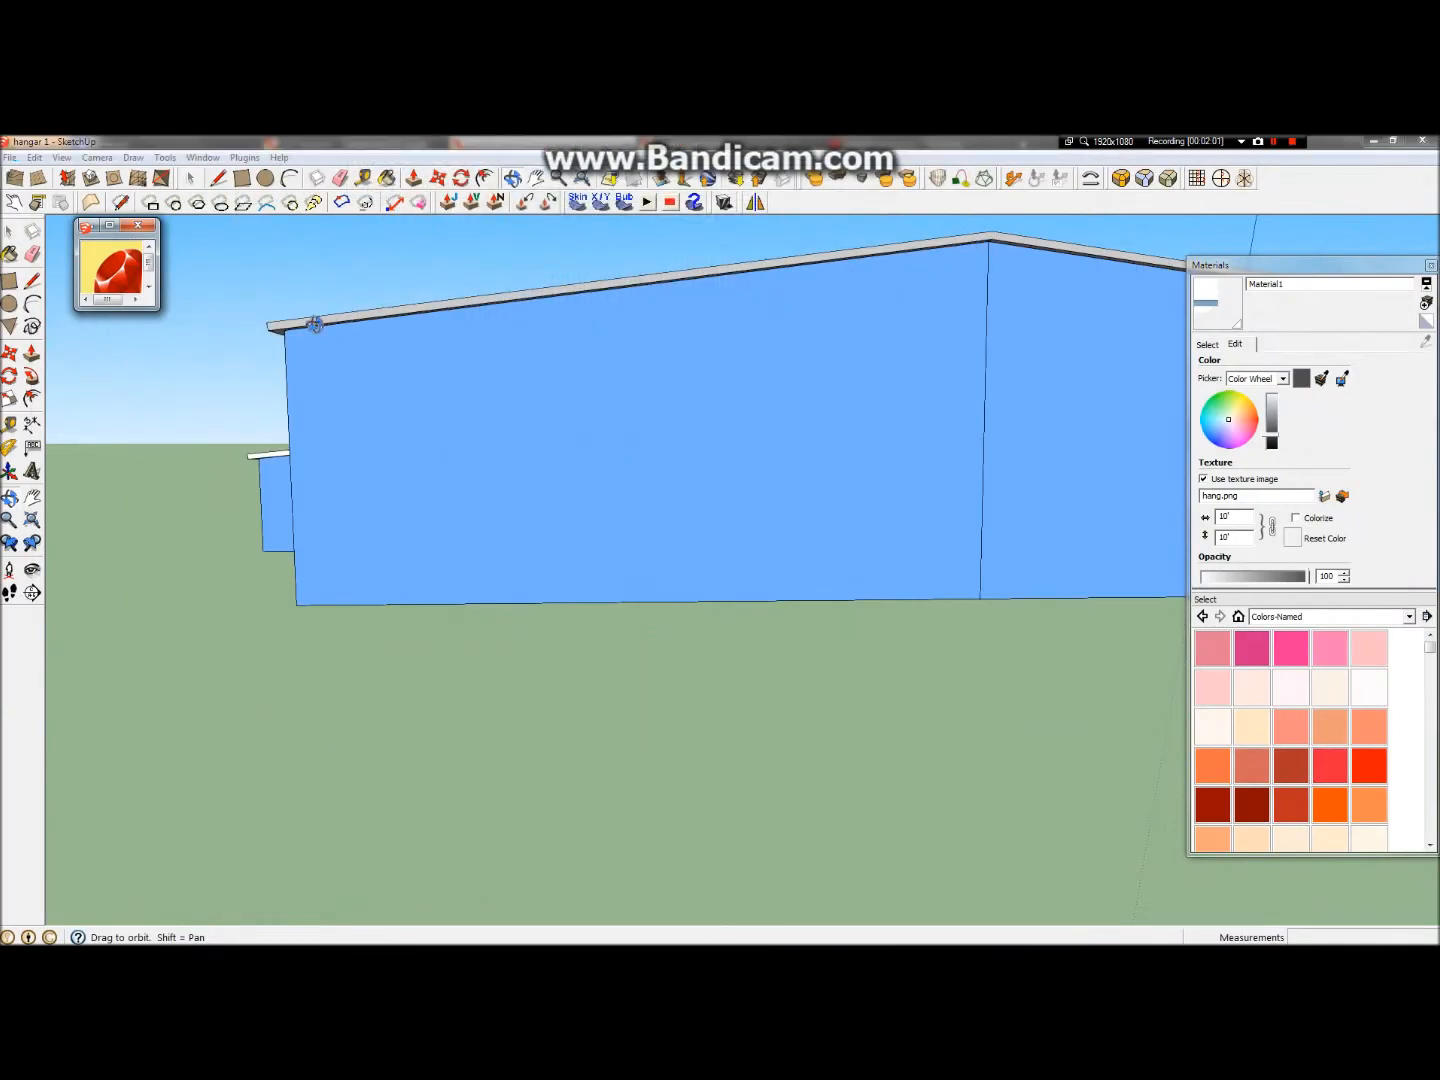
pyautogui.moveTo(988, 239)
pyautogui.mouseDown()
pyautogui.moveTo(967, 279)
pyautogui.moveTo(982, 270)
pyautogui.mouseUp()
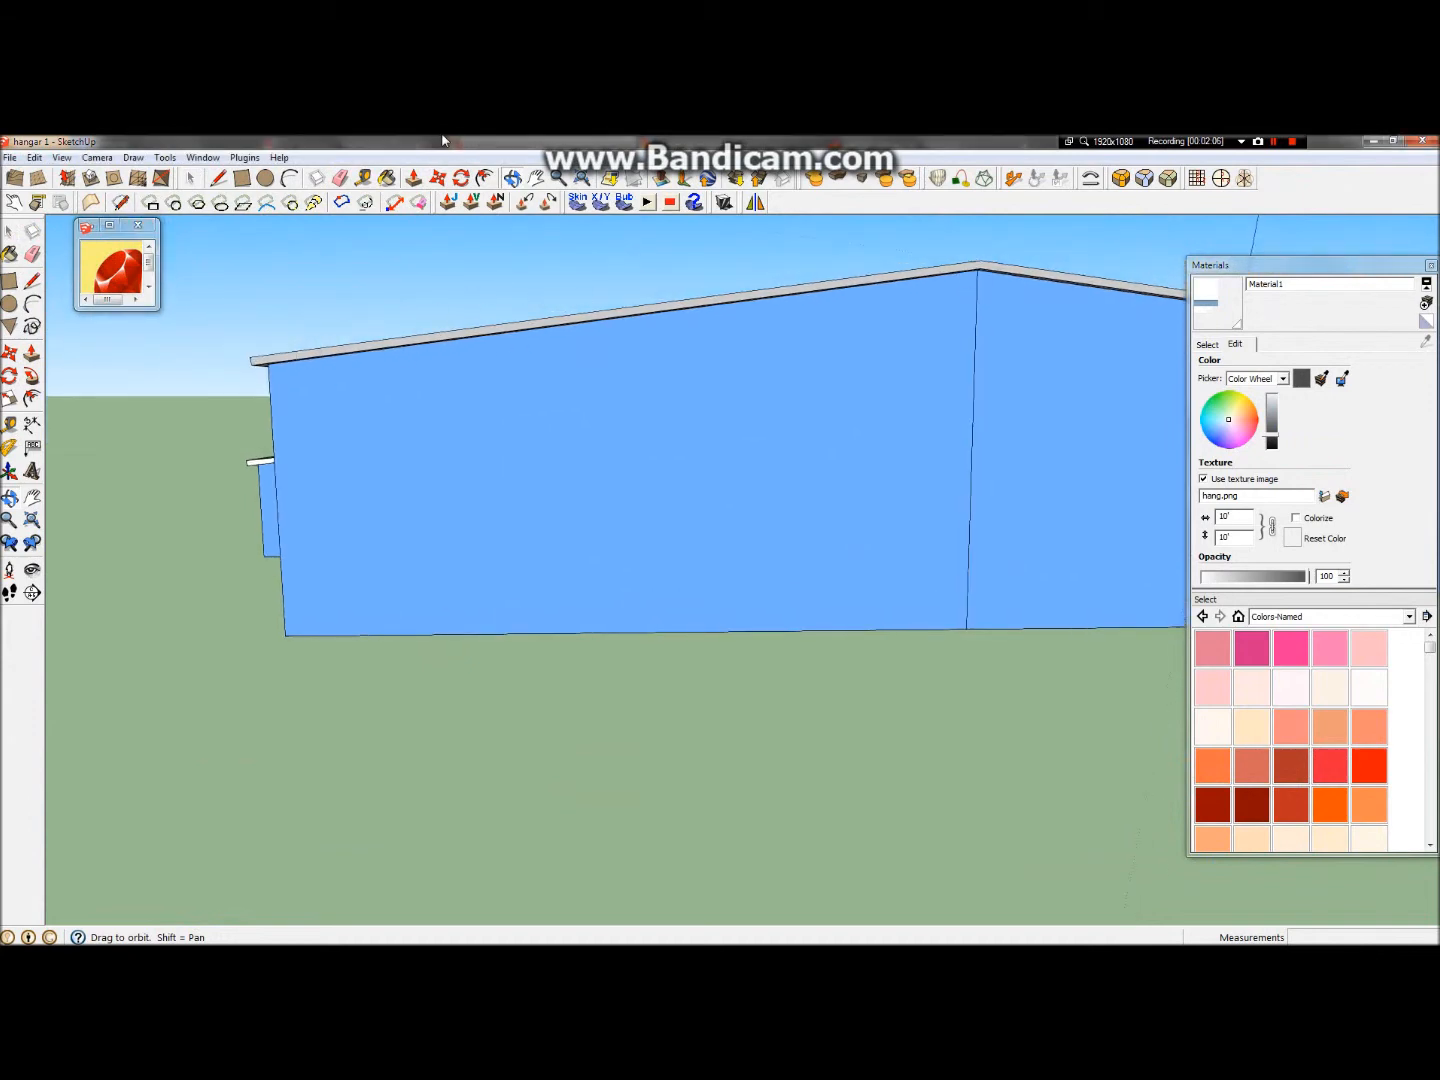
pyautogui.click(543, 143)
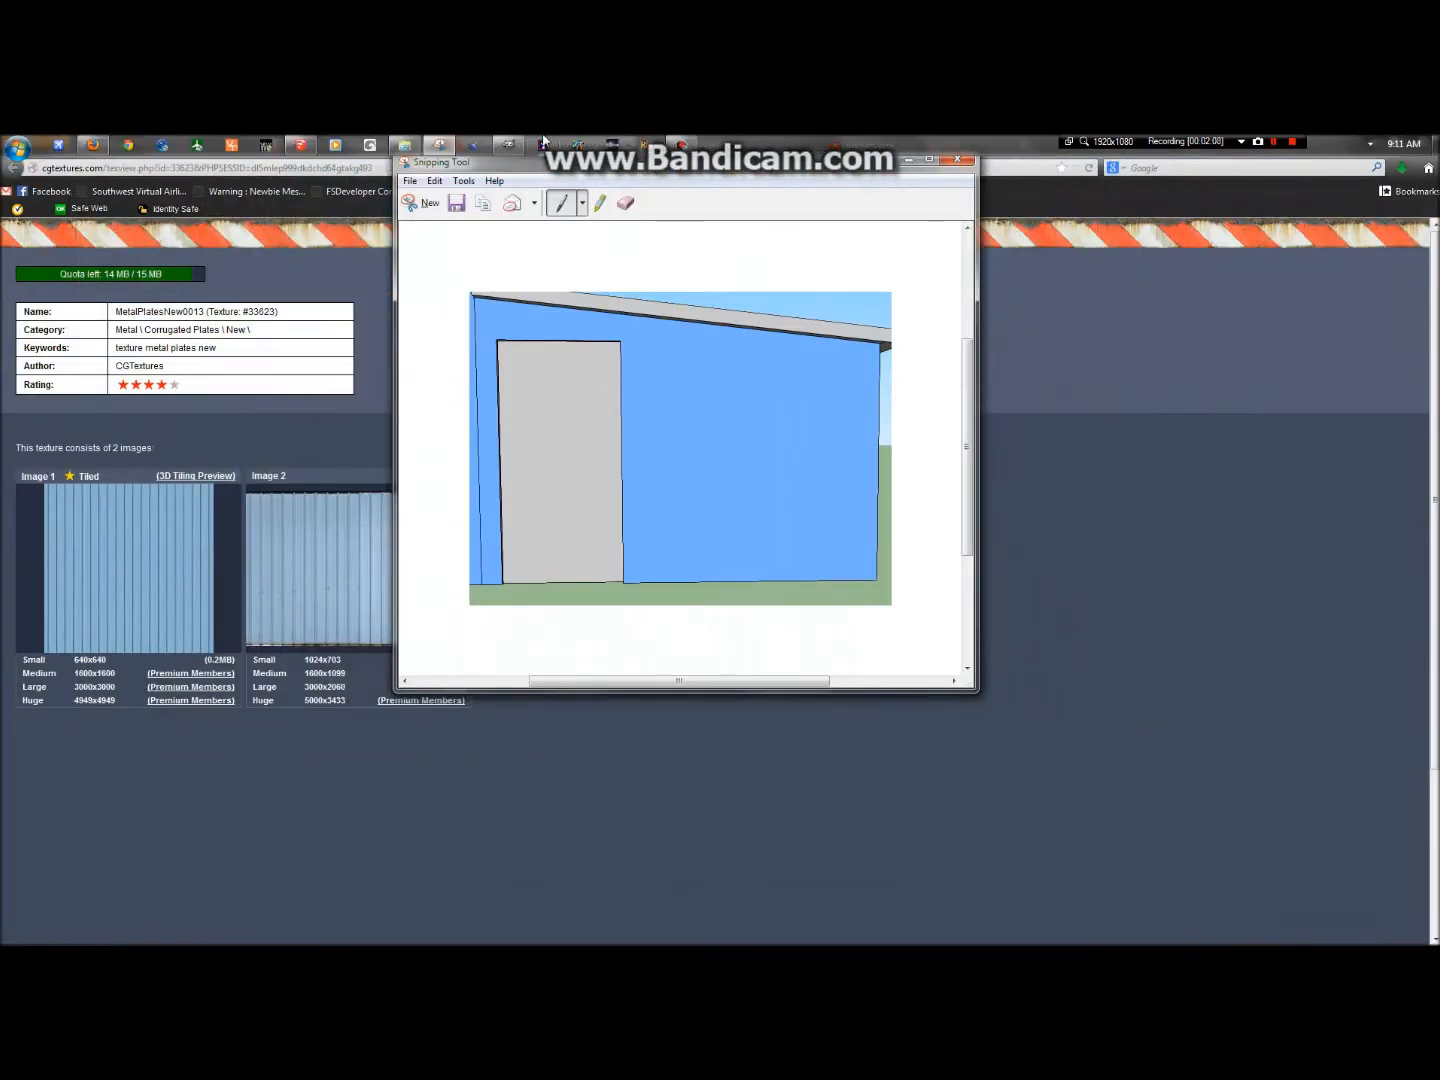
pyautogui.click(508, 146)
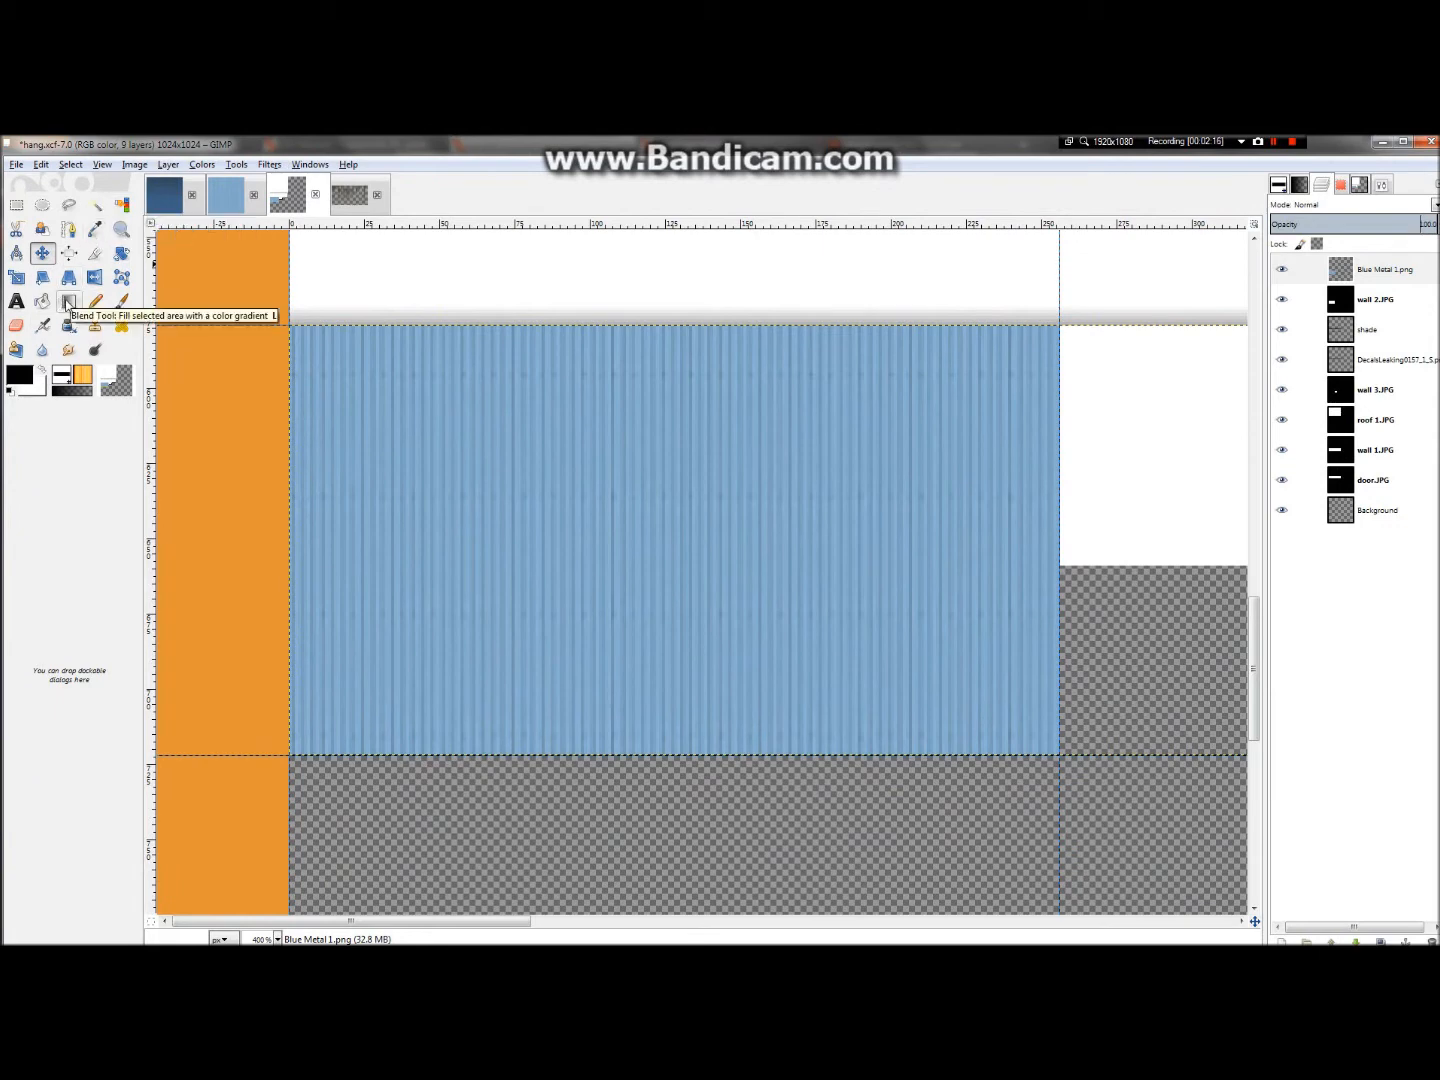
pyautogui.click(95, 203)
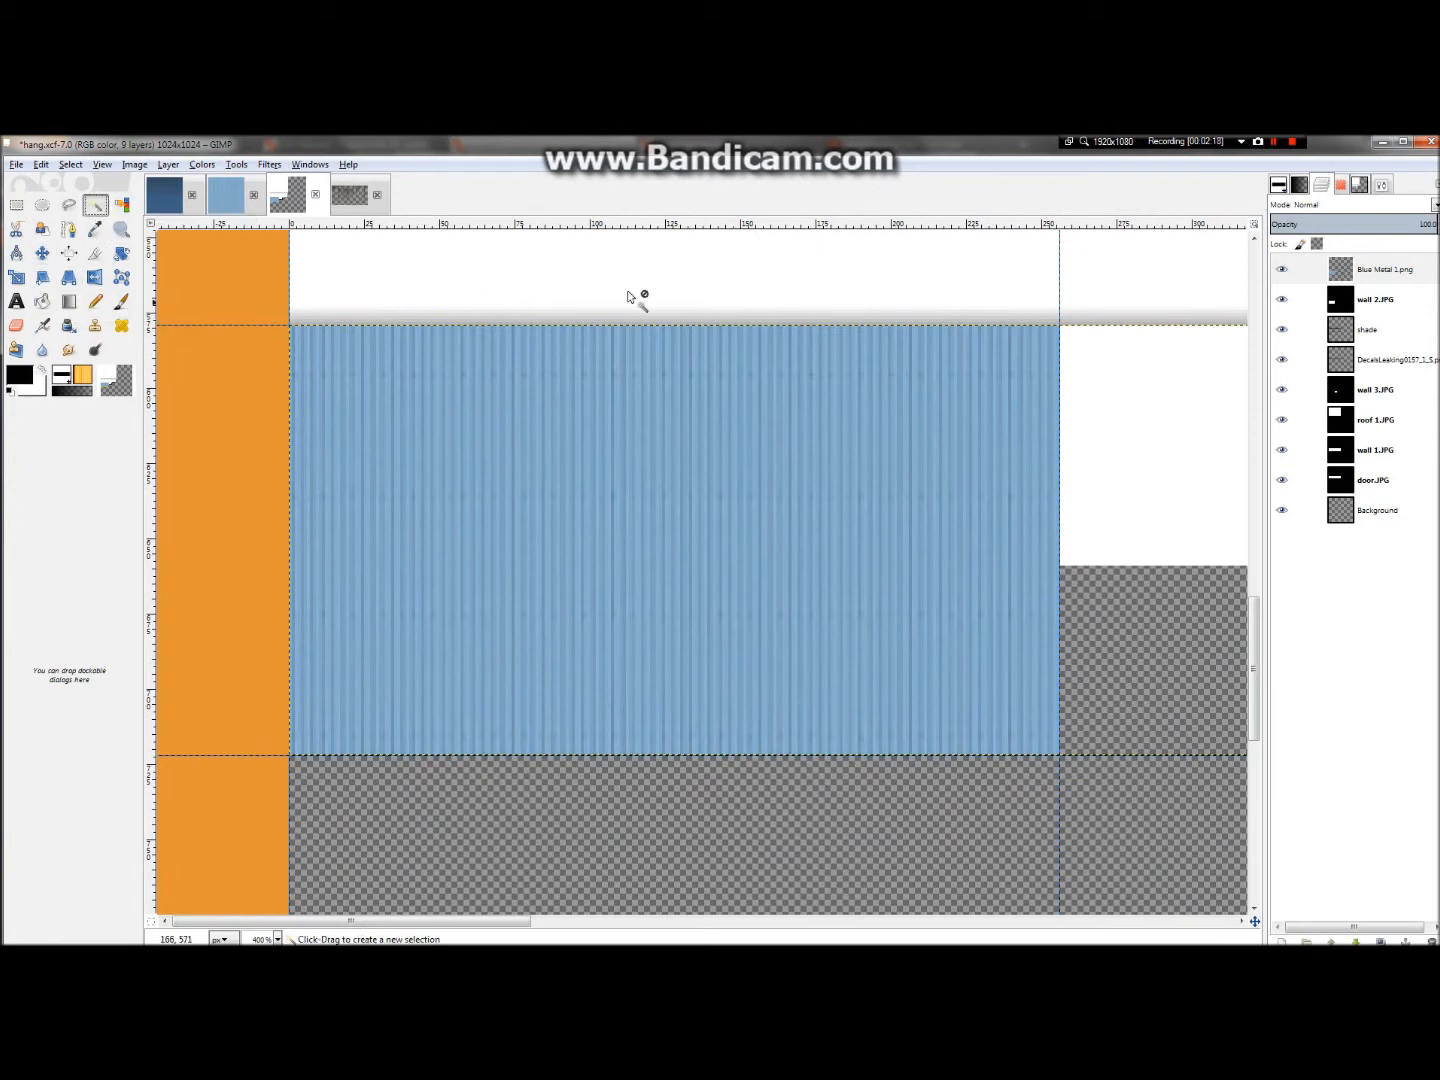
pyautogui.click(70, 205)
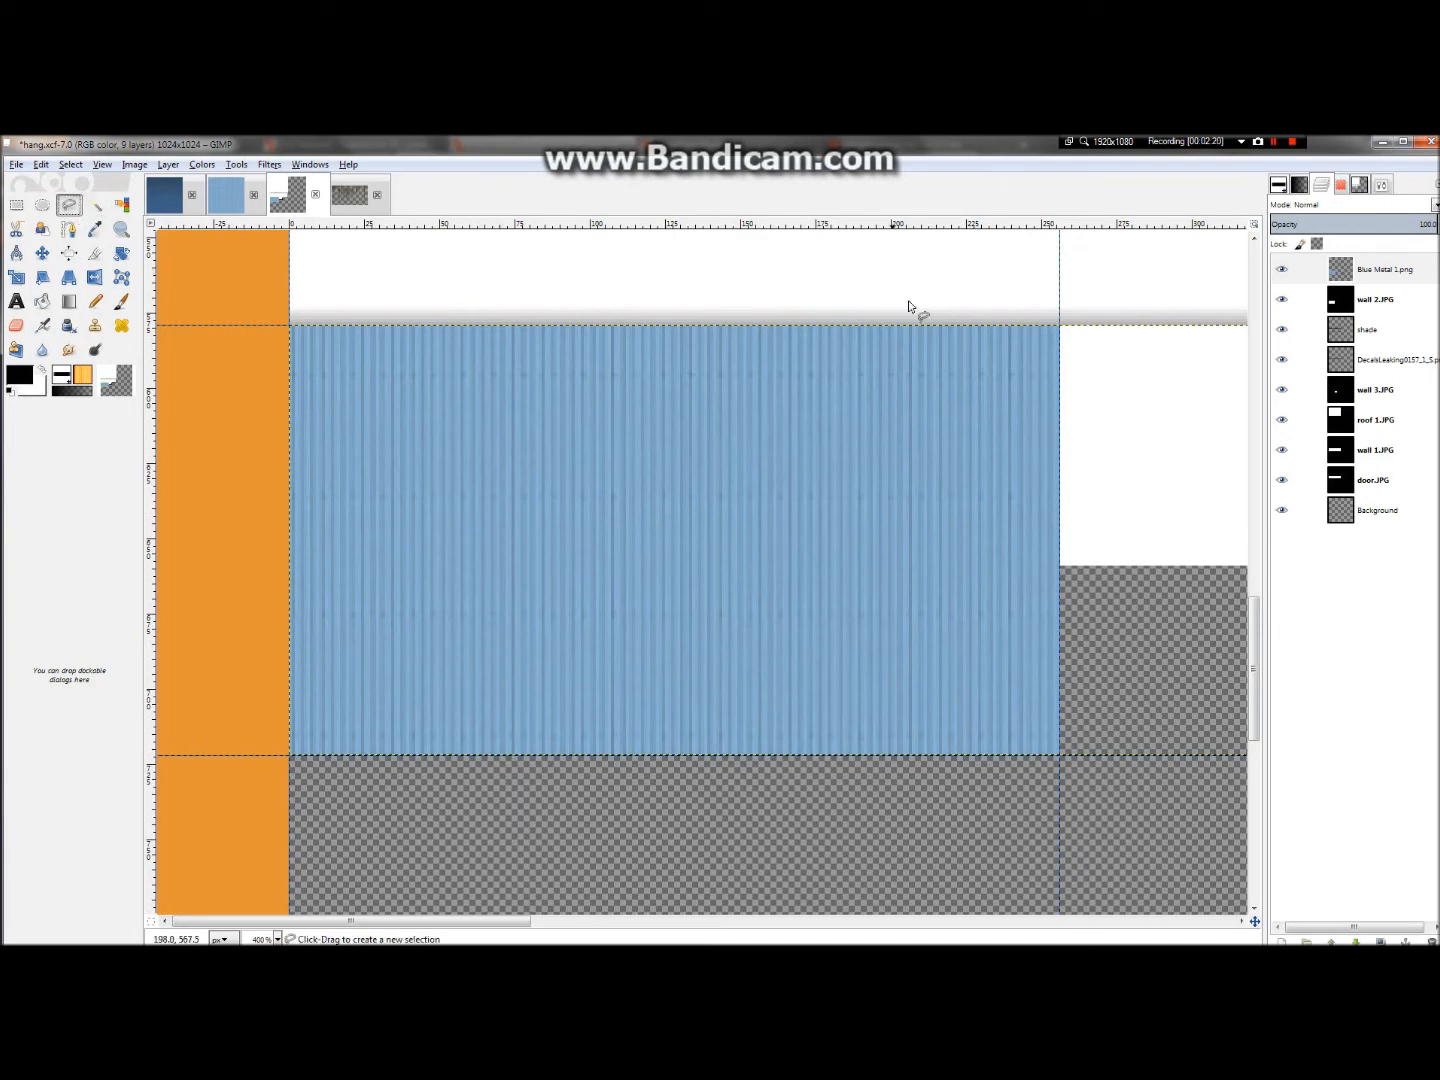
pyautogui.moveTo(1000, 328); pyautogui.dragTo(870, 366)
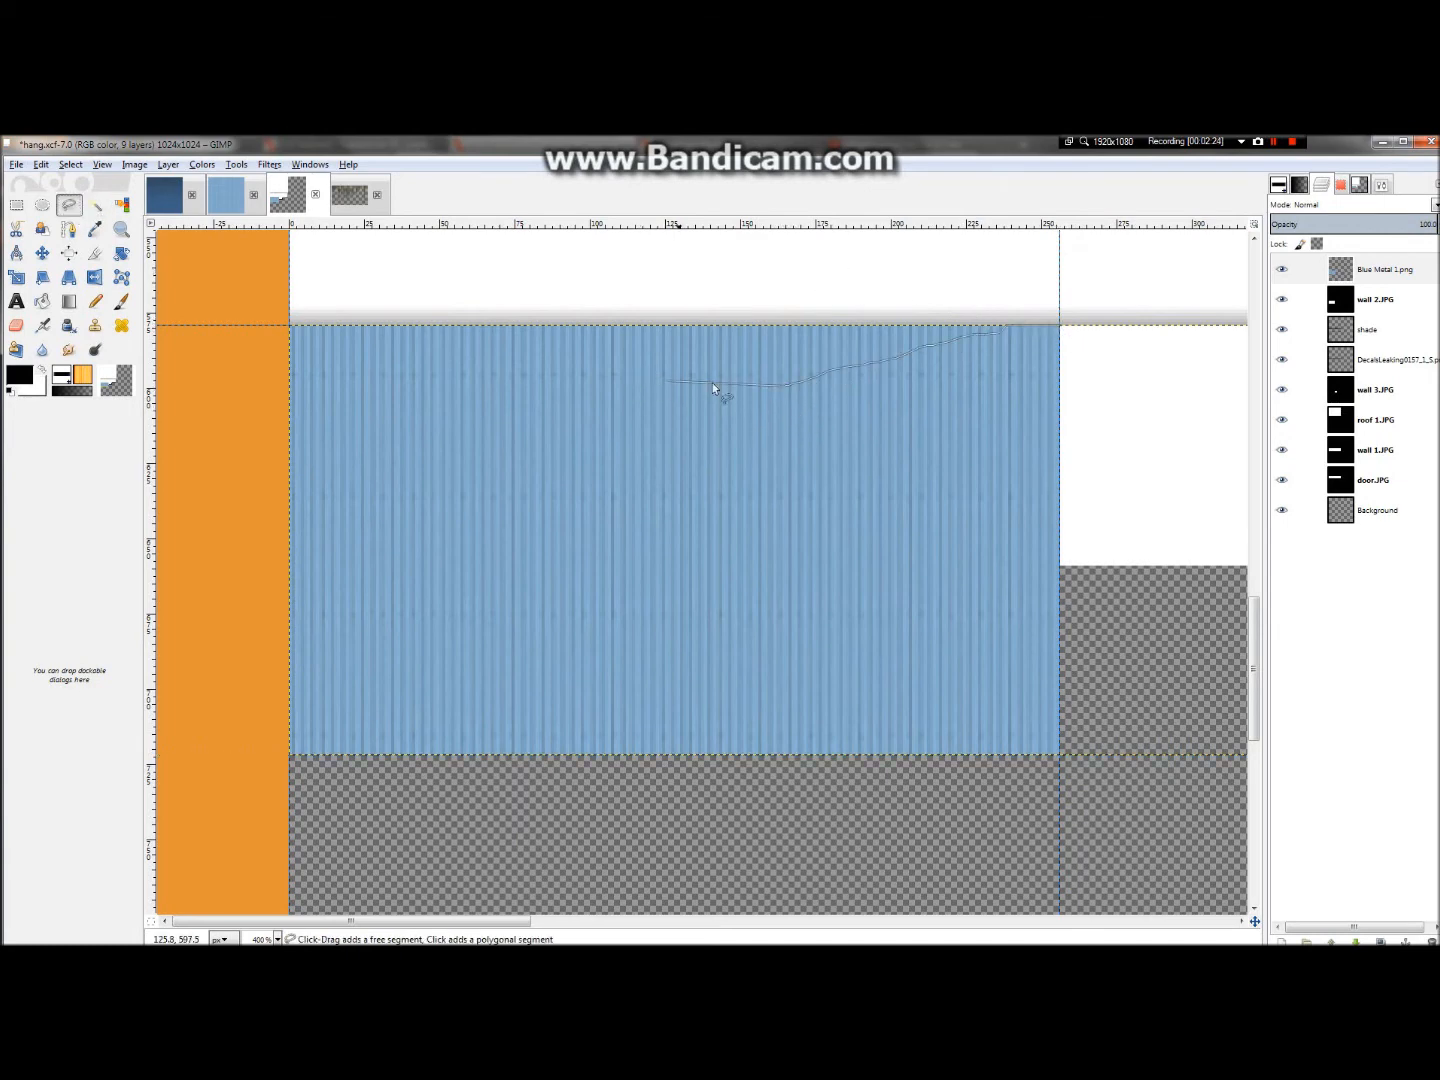
pyautogui.hotkey('ctrl', 'z')
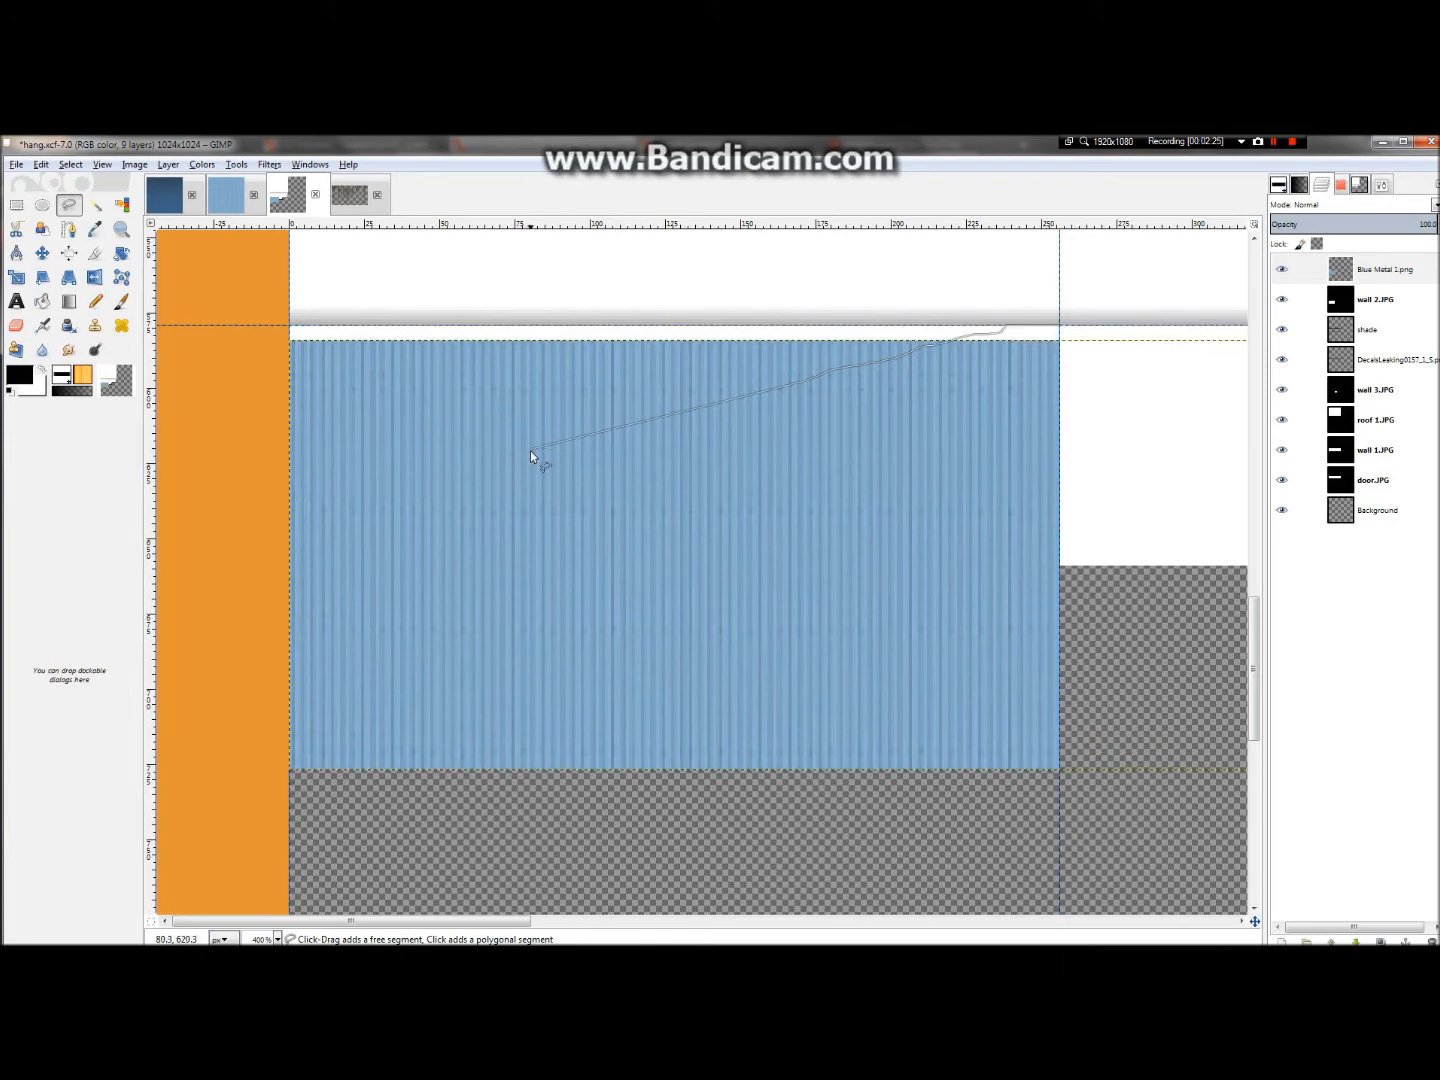
pyautogui.hotkey('ctrl', 'y')
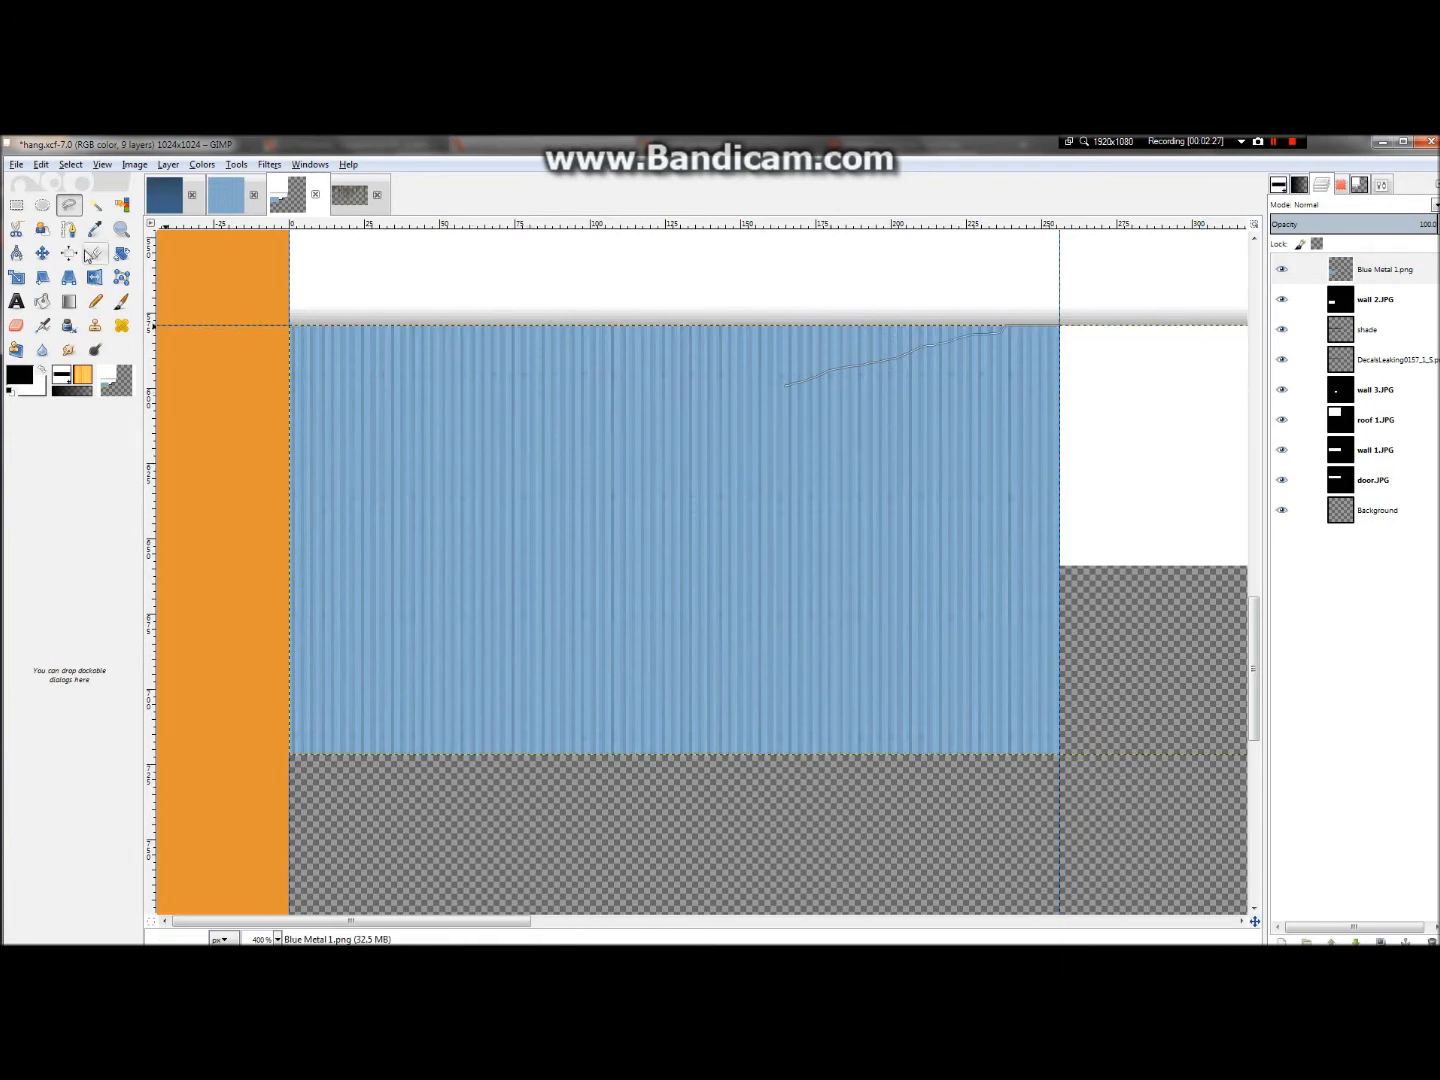
pyautogui.click(45, 209)
pyautogui.doubleClick(45, 208)
# - Outline the half-gable wall shape on the blue metal with a straight-sided free selection that slopes from its upper right corner
pyautogui.click(68, 205)
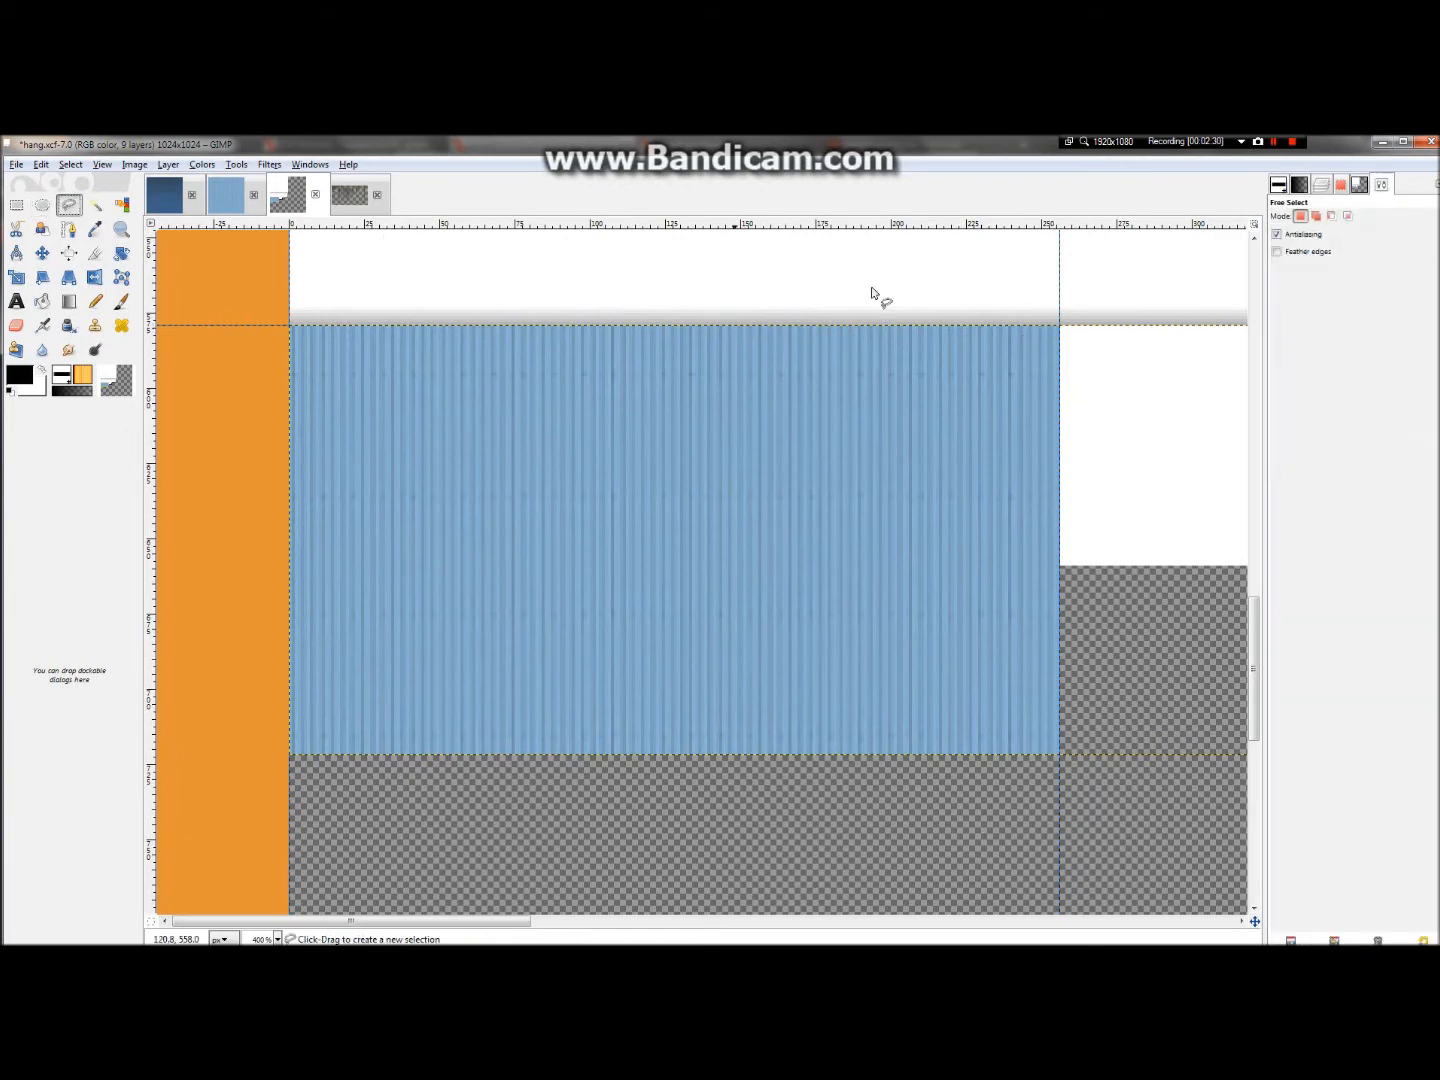
pyautogui.click(1060, 326)
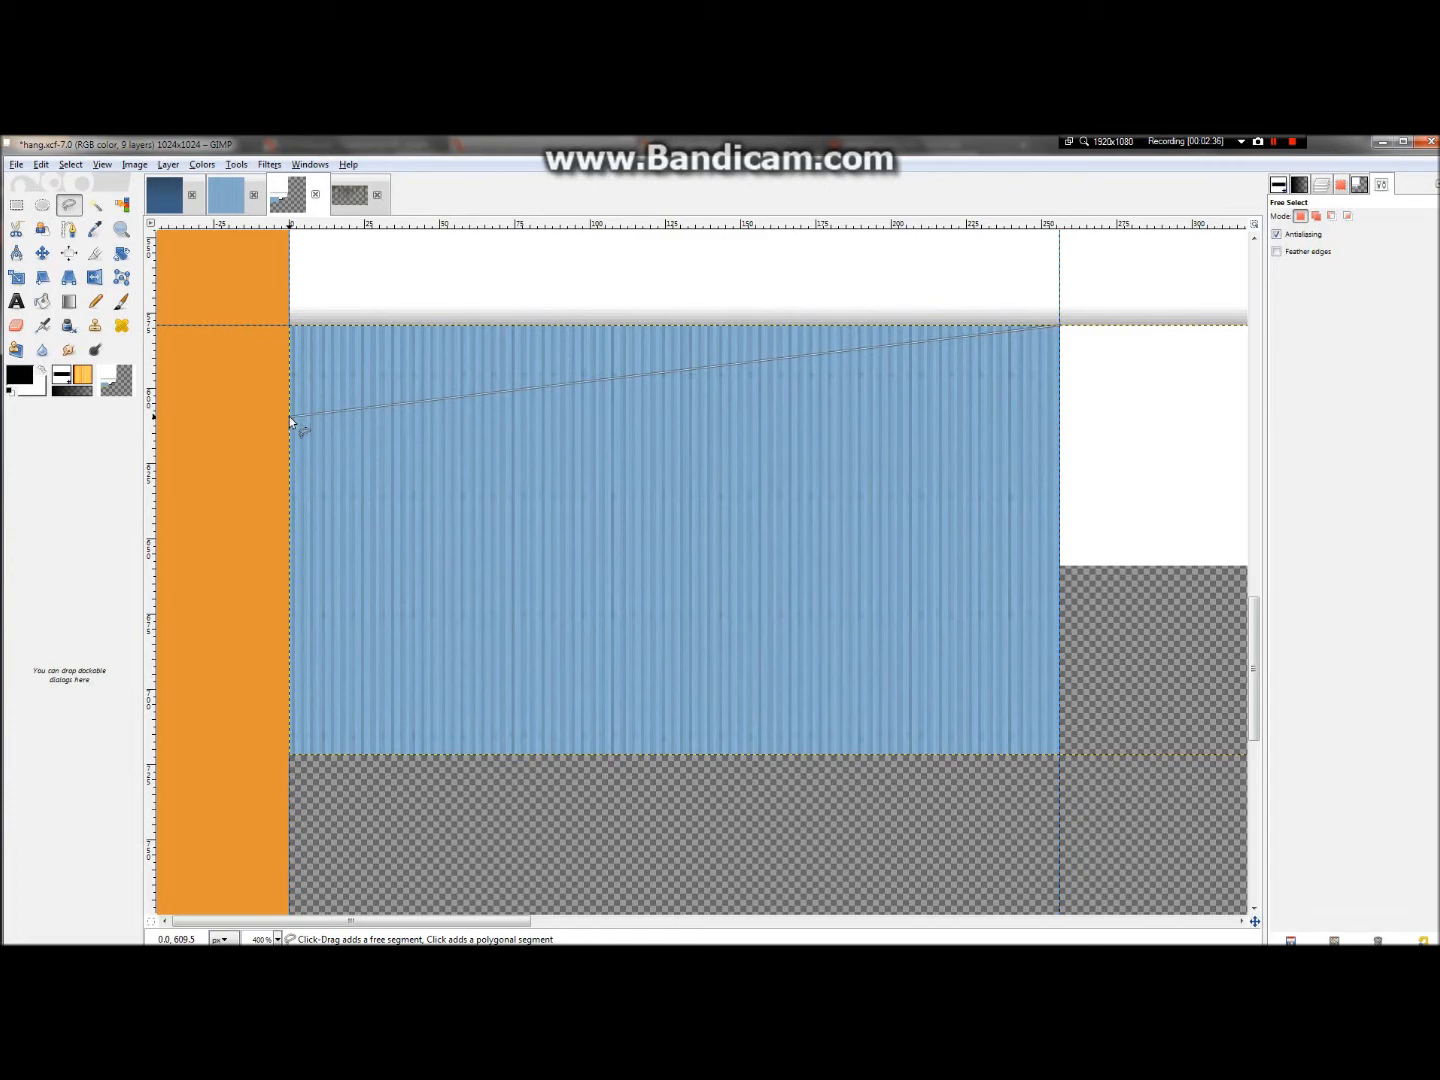
pyautogui.click(289, 416)
pyautogui.click(291, 757)
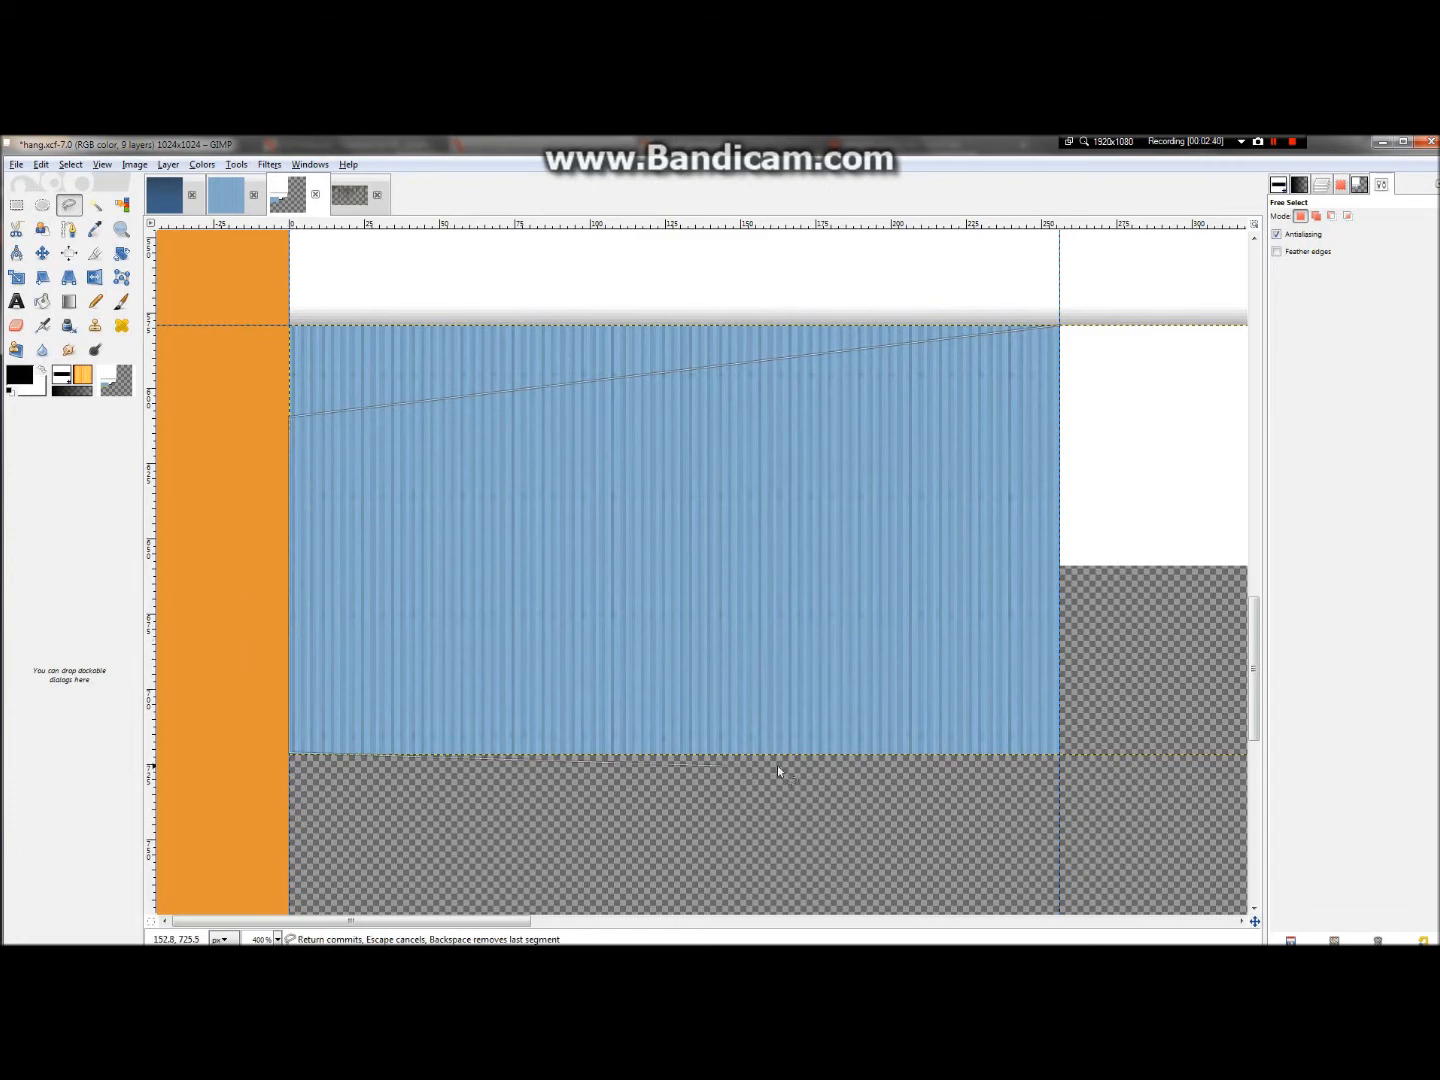
pyautogui.click(1059, 754)
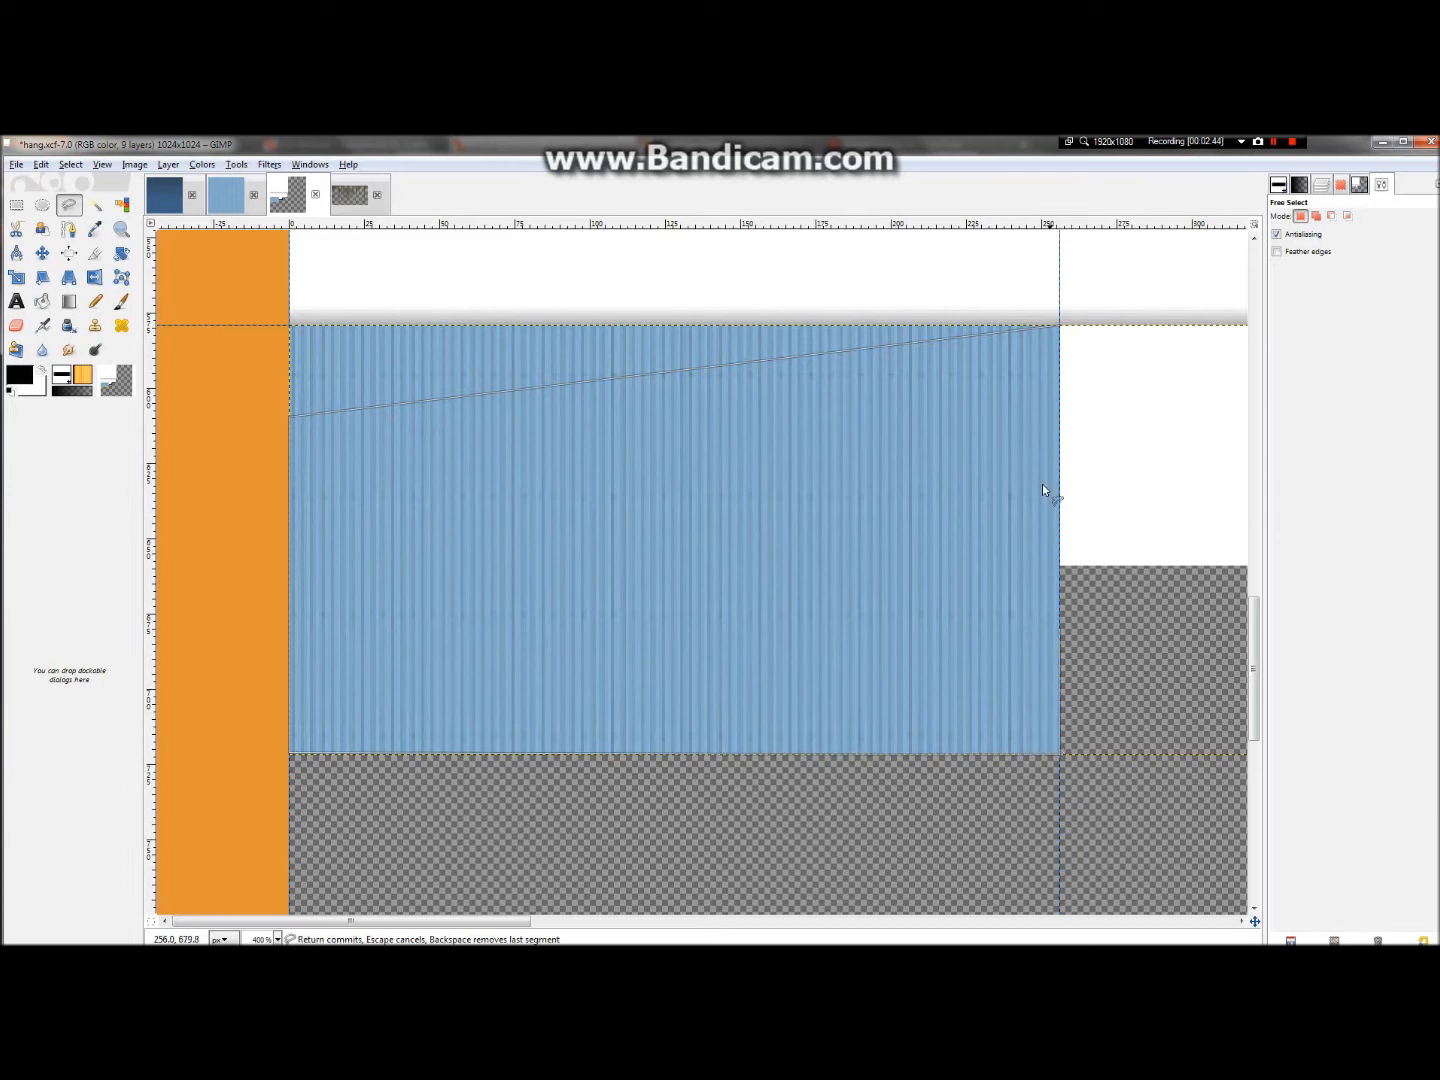
pyautogui.click(1060, 327)
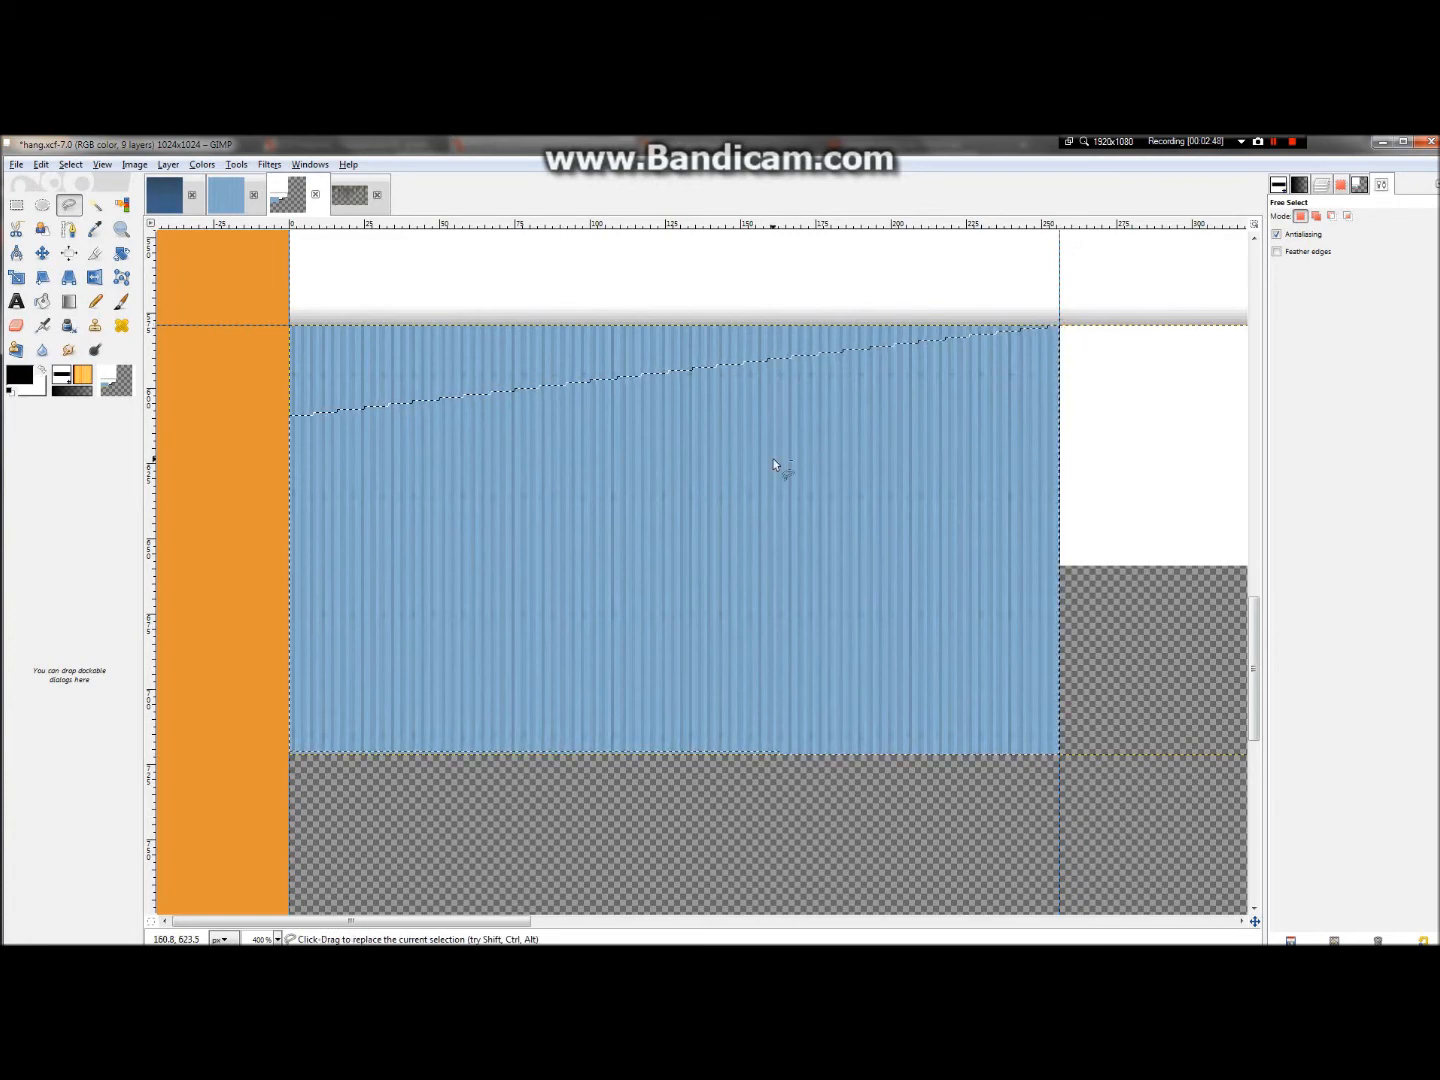
# - Add a new empty layer above Blue Metal 1.png and ready the Gradient tool for shading the half-gable selection
pyautogui.scroll(-1, 773, 458)
pyautogui.click(67, 302)
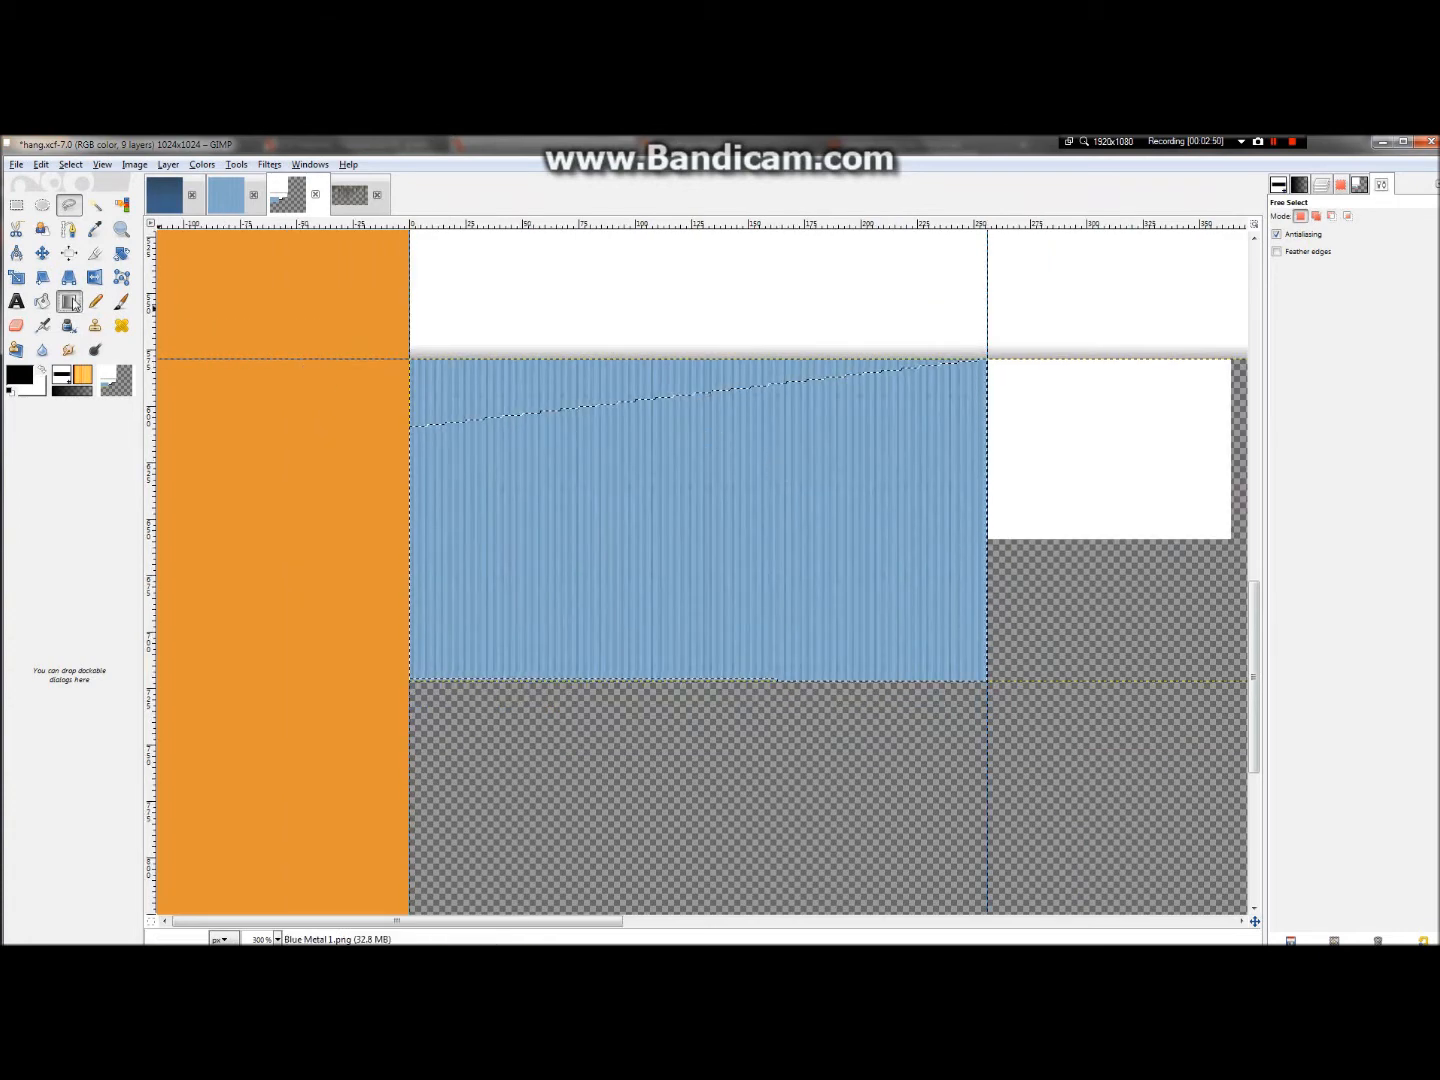
pyautogui.click(1323, 184)
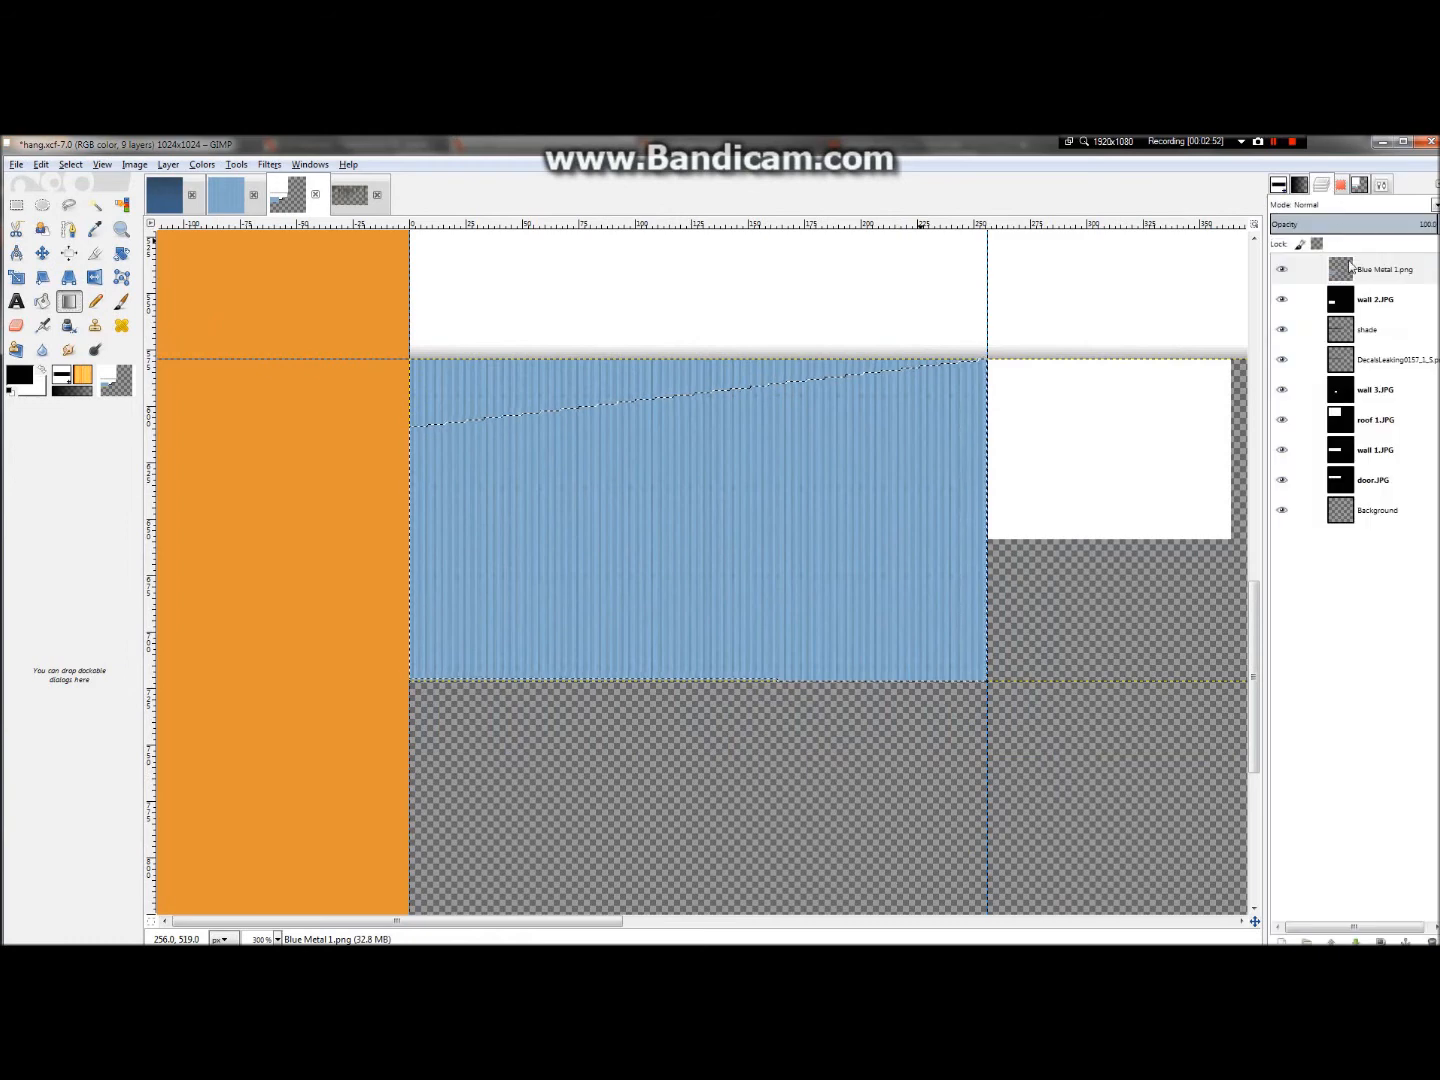
pyautogui.rightClick(1281, 266)
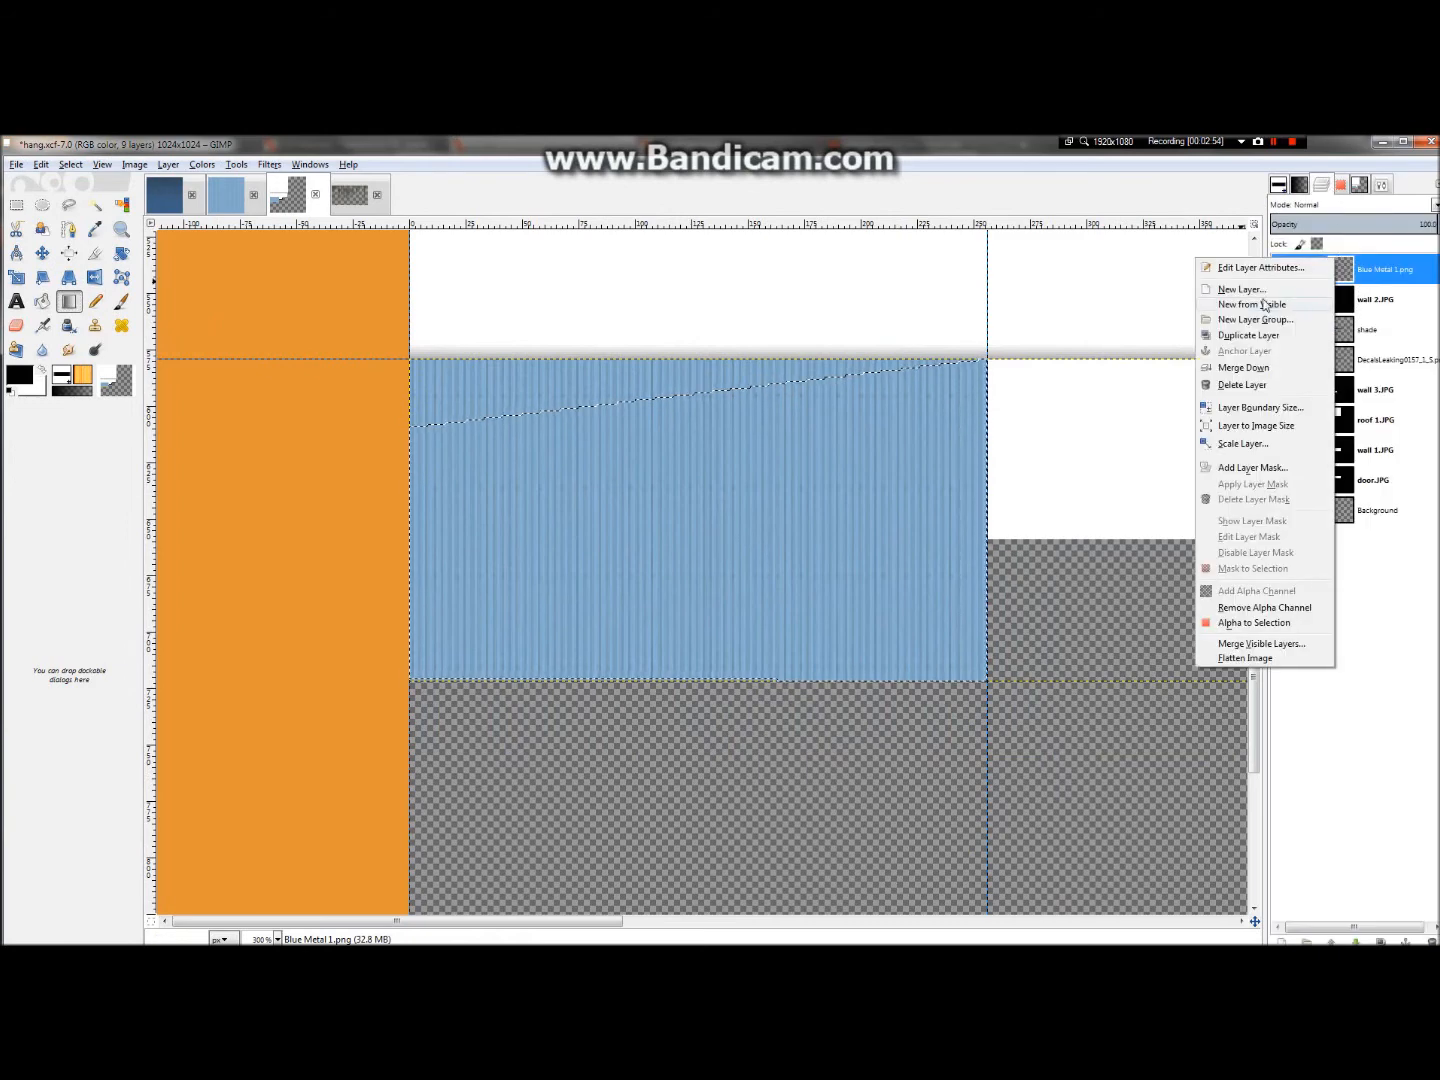
pyautogui.click(1262, 301)
pyautogui.click(188, 442)
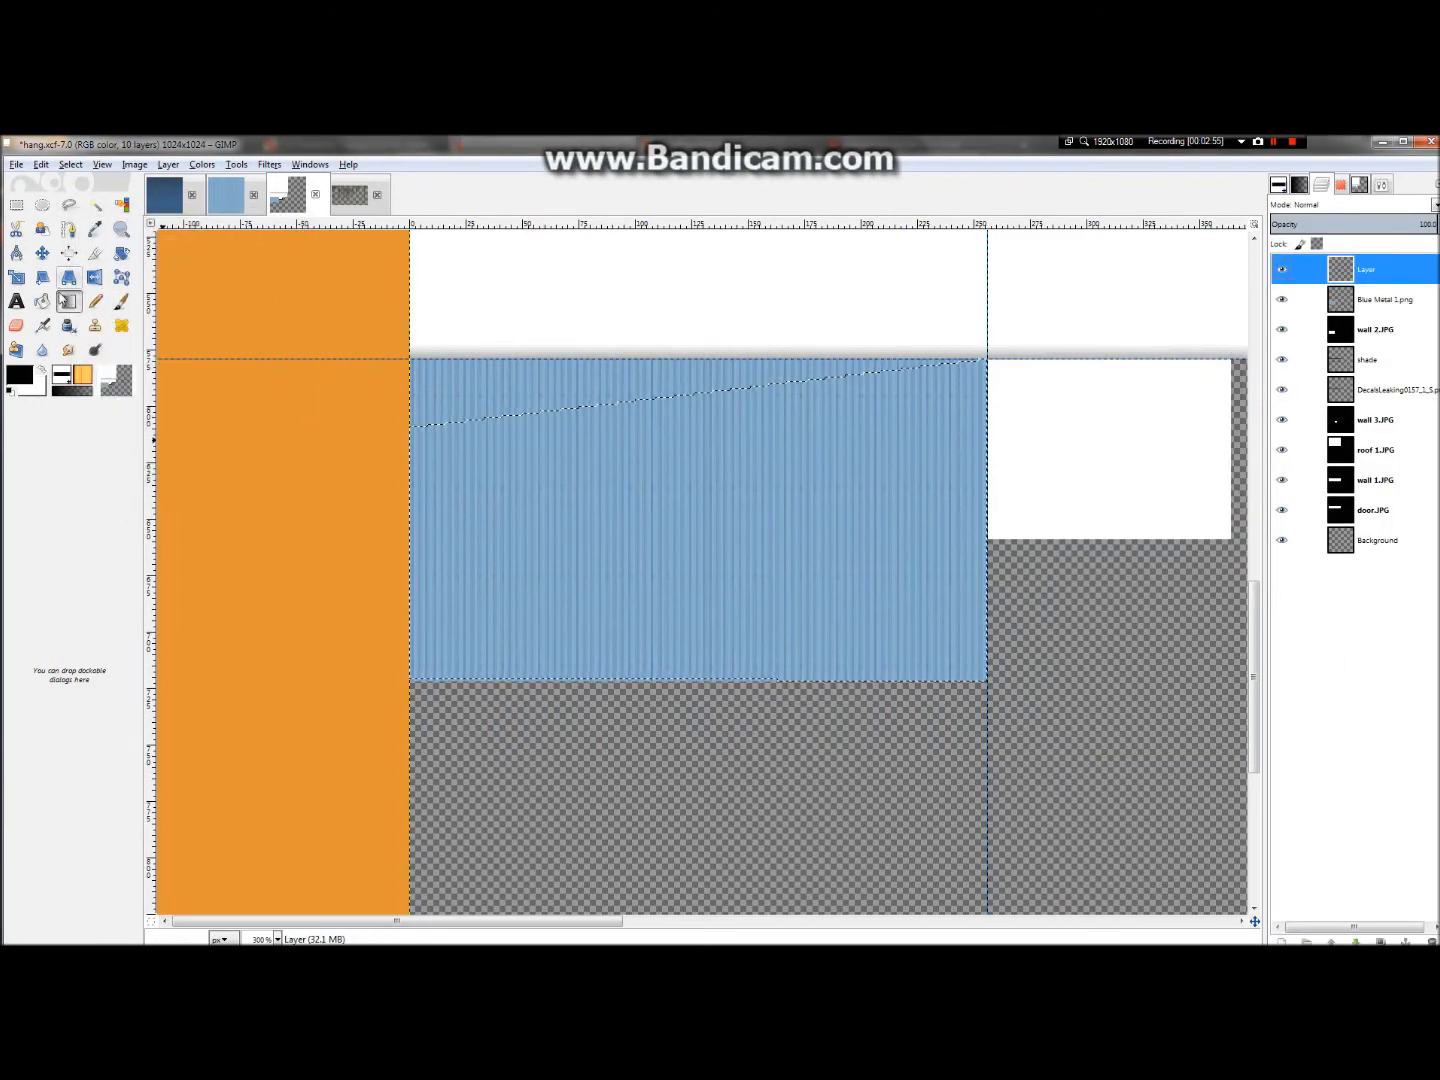
# - Try black fading gradients of different lengths beneath the selection's sloped edge, undoing each attempt
pyautogui.moveTo(698, 392); pyautogui.dragTo(697, 452)
pyautogui.scroll(6, 705, 438)
pyautogui.scroll(-5, 698, 433)
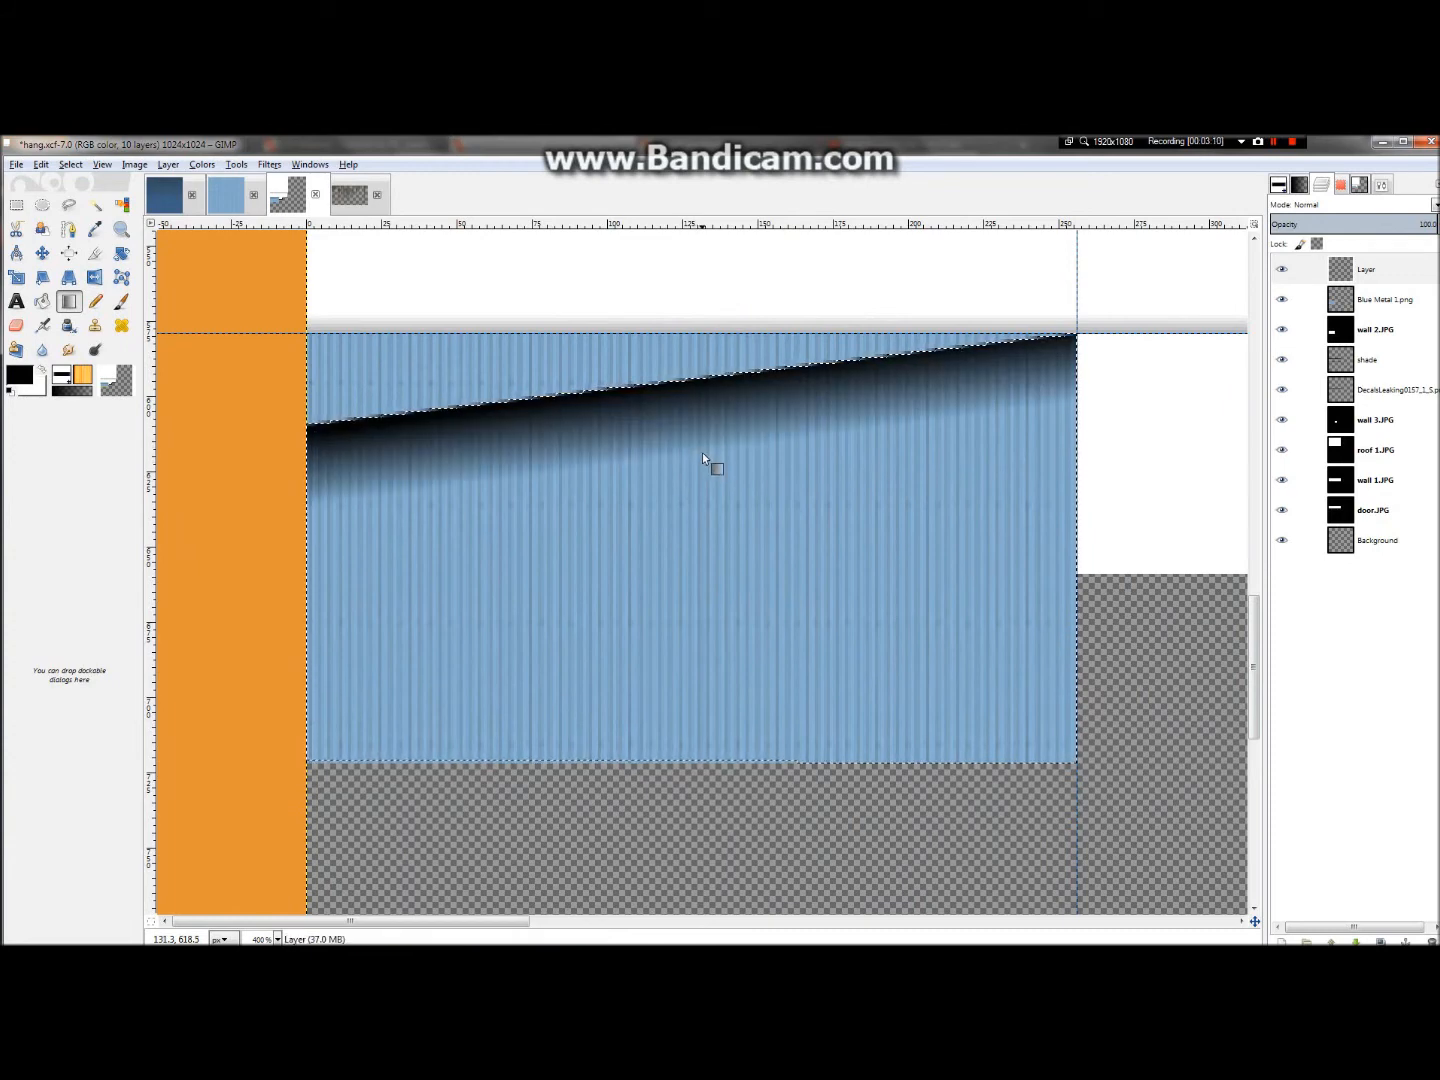
pyautogui.scroll(-2, 700, 451)
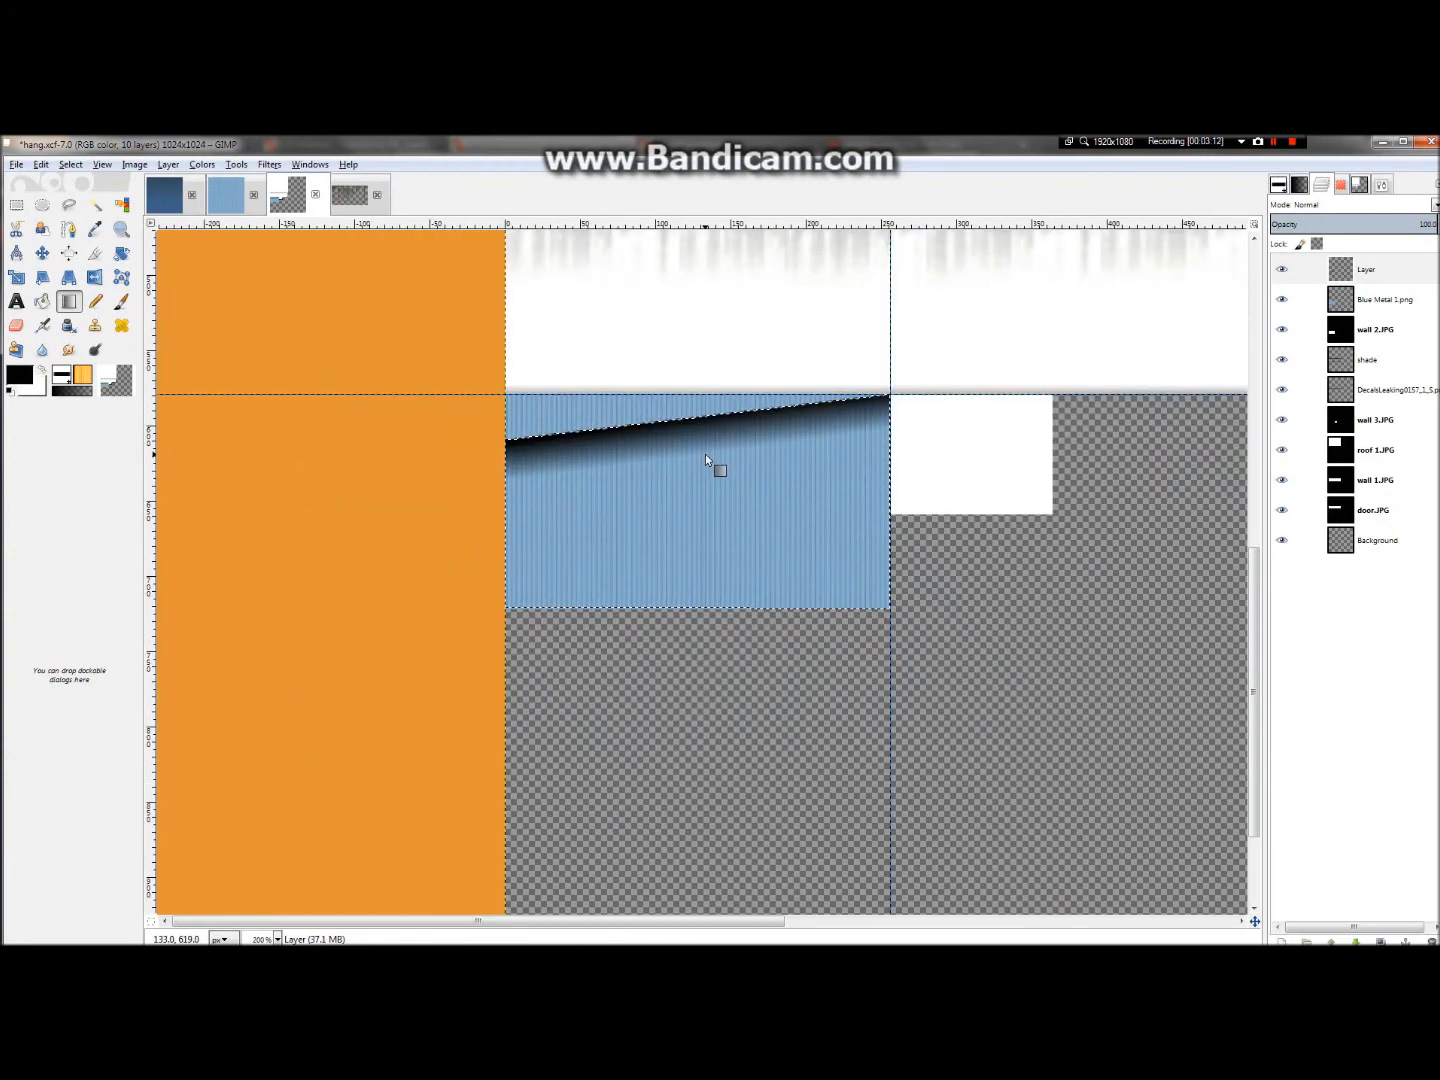
pyautogui.hotkey('ctrl', 'z')
pyautogui.moveTo(705, 414); pyautogui.dragTo(714, 474)
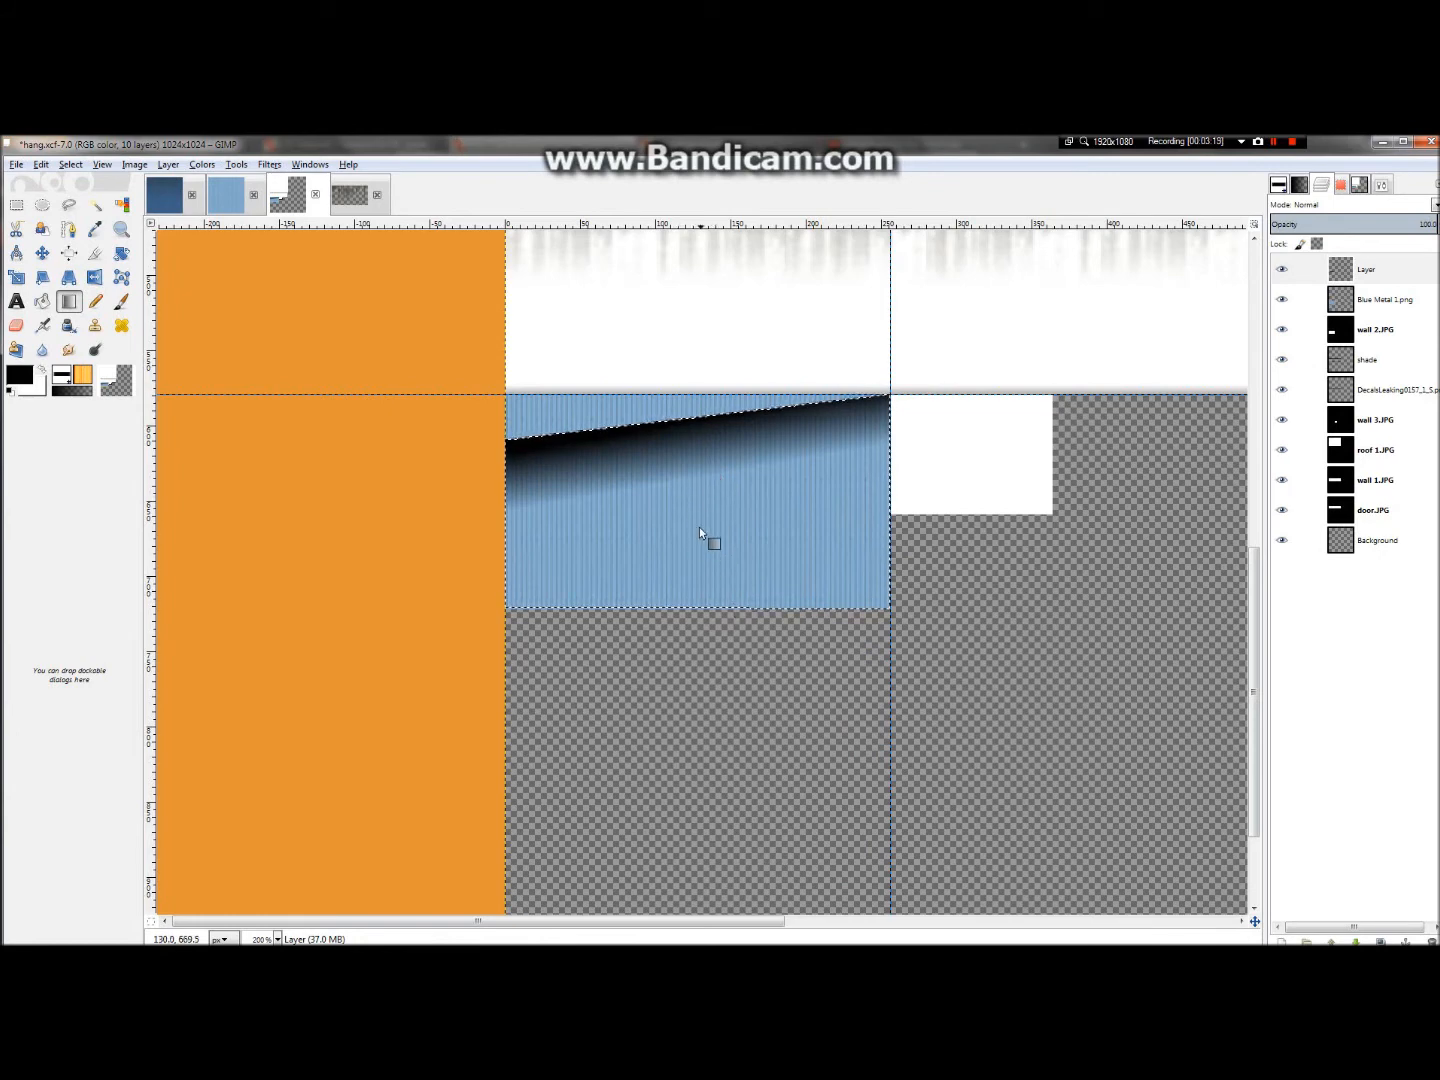
pyautogui.hotkey('ctrl', 'z')
# - Shade the half-gable selection with a black fading gradient below its sloped edge and a shorter one rising from its lower edge
pyautogui.moveTo(692, 422); pyautogui.dragTo(696, 469)
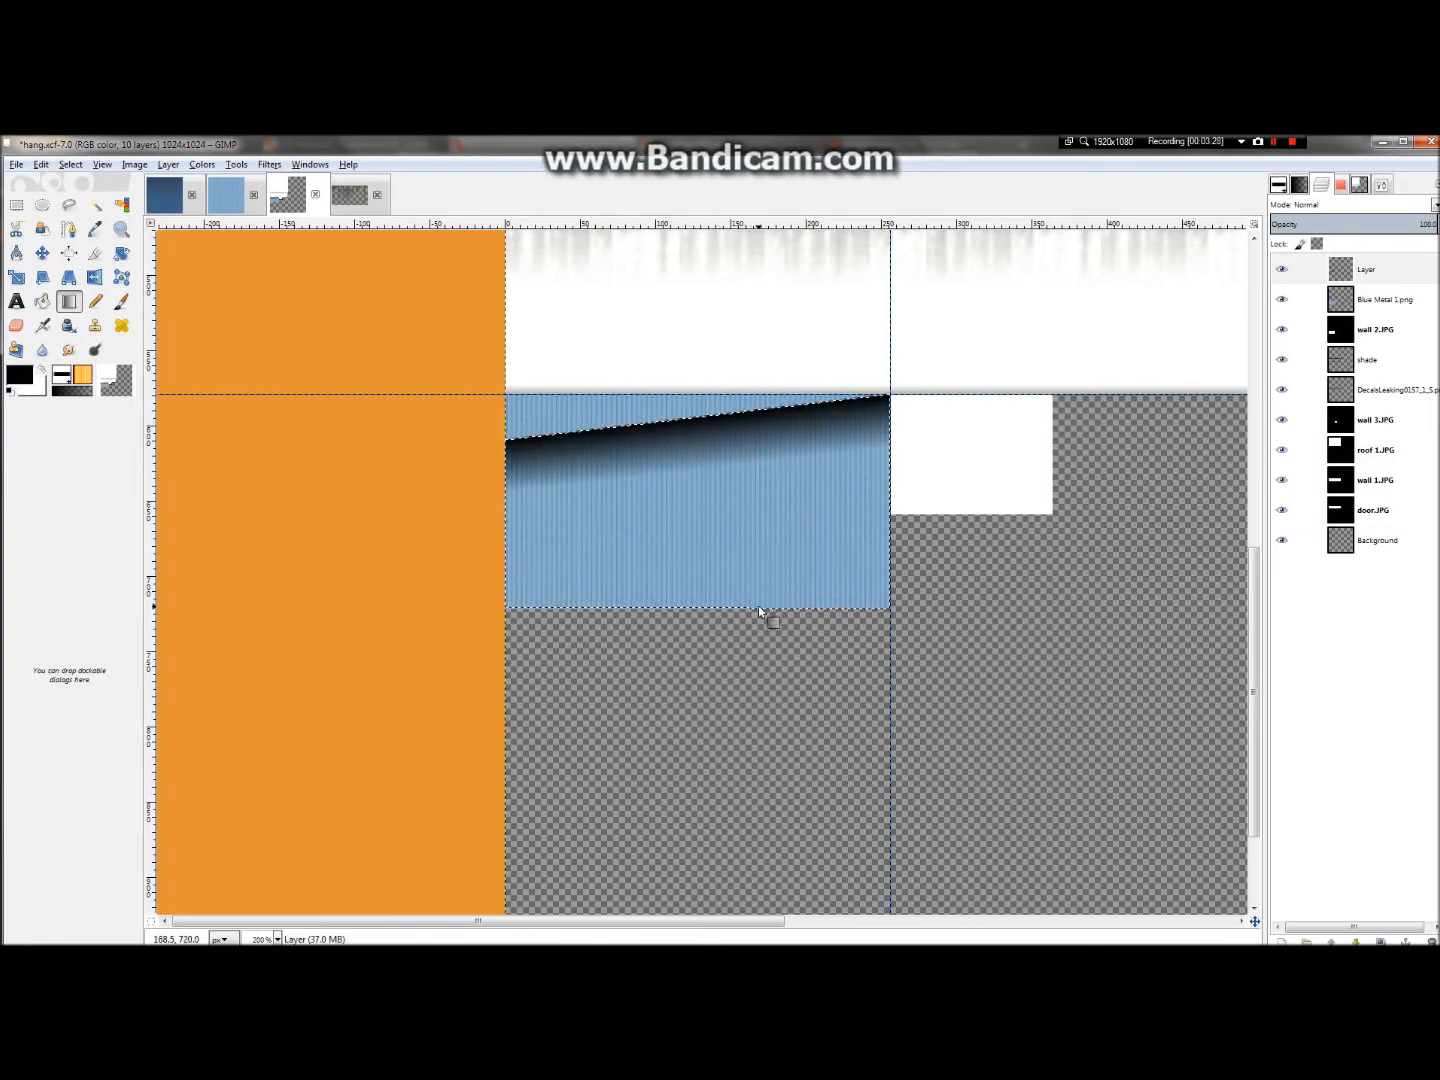
pyautogui.moveTo(758, 607); pyautogui.dragTo(760, 589)
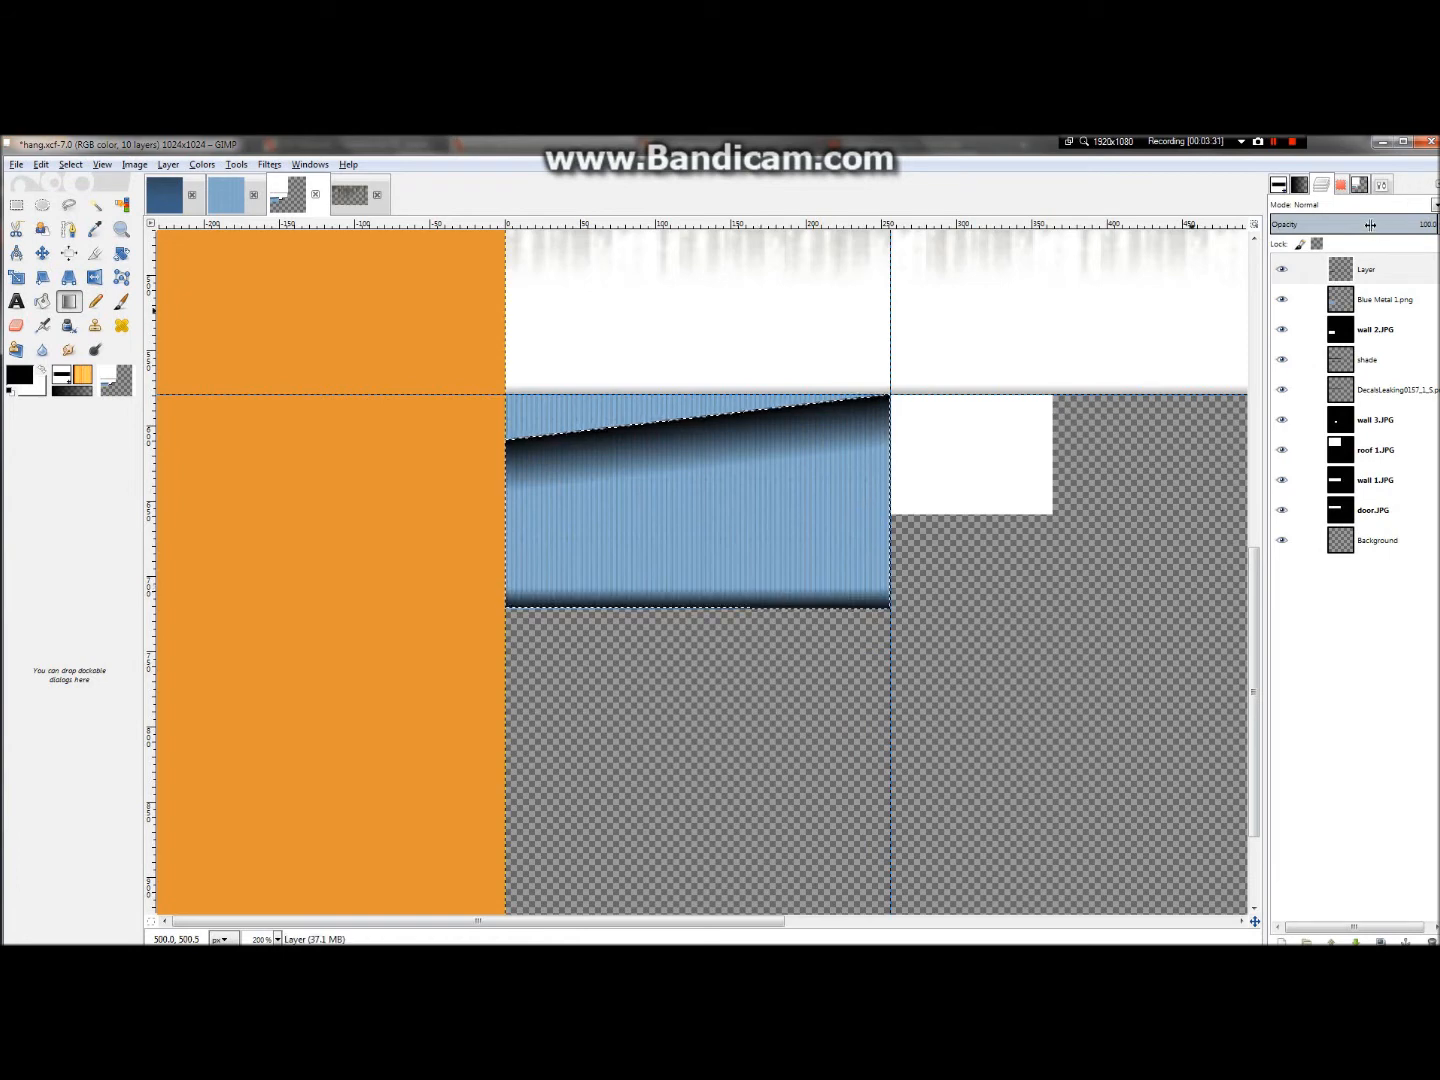
# - Lower the new shading layer's opacity to about 34 percent, matching the existing shade layer
pyautogui.moveTo(1371, 225); pyautogui.dragTo(1357, 224)
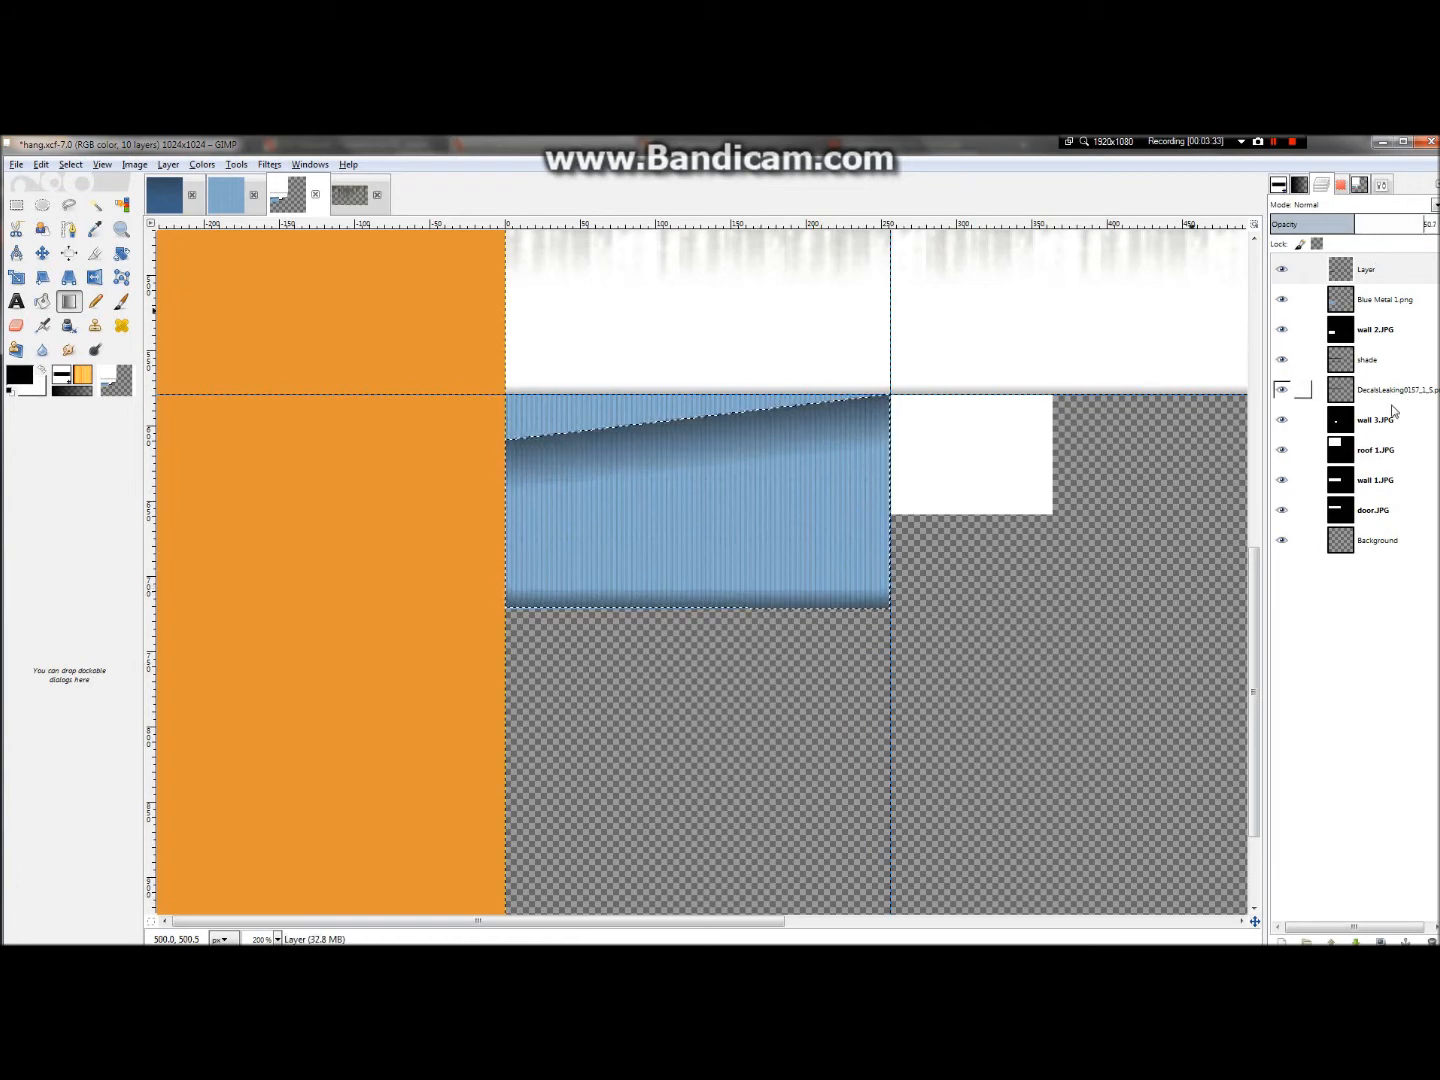
pyautogui.click(1367, 365)
pyautogui.click(1282, 268)
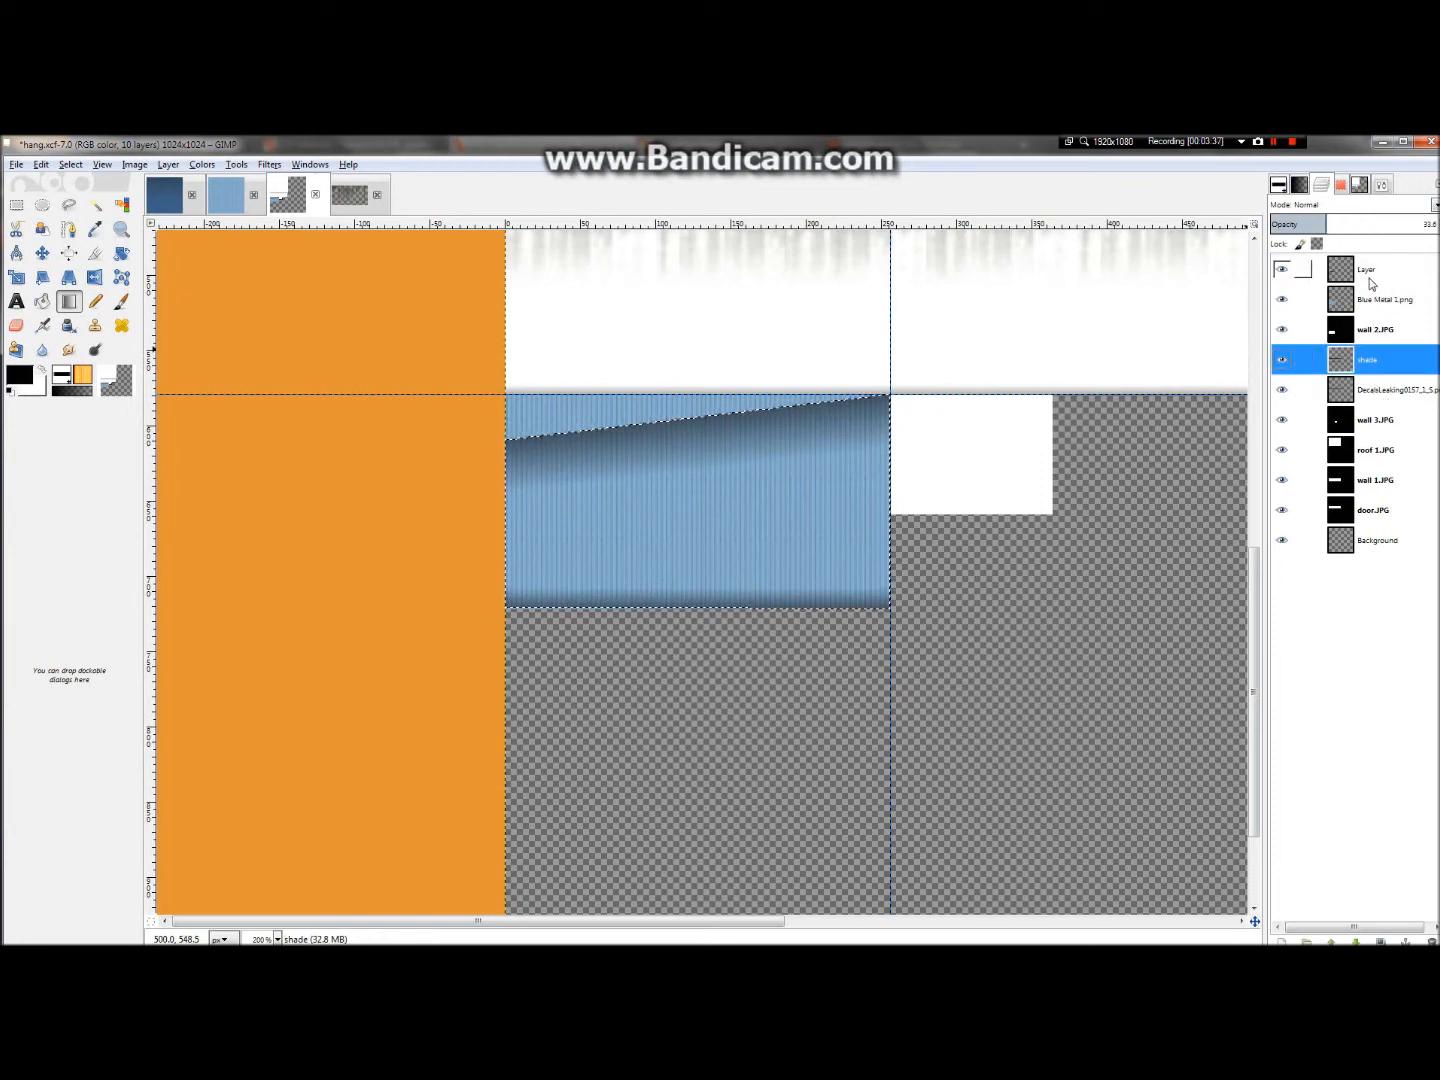
pyautogui.click(1366, 274)
pyautogui.moveTo(1350, 225)
pyautogui.mouseDown()
pyautogui.moveTo(1308, 218)
pyautogui.moveTo(1324, 226)
pyautogui.mouseUp()
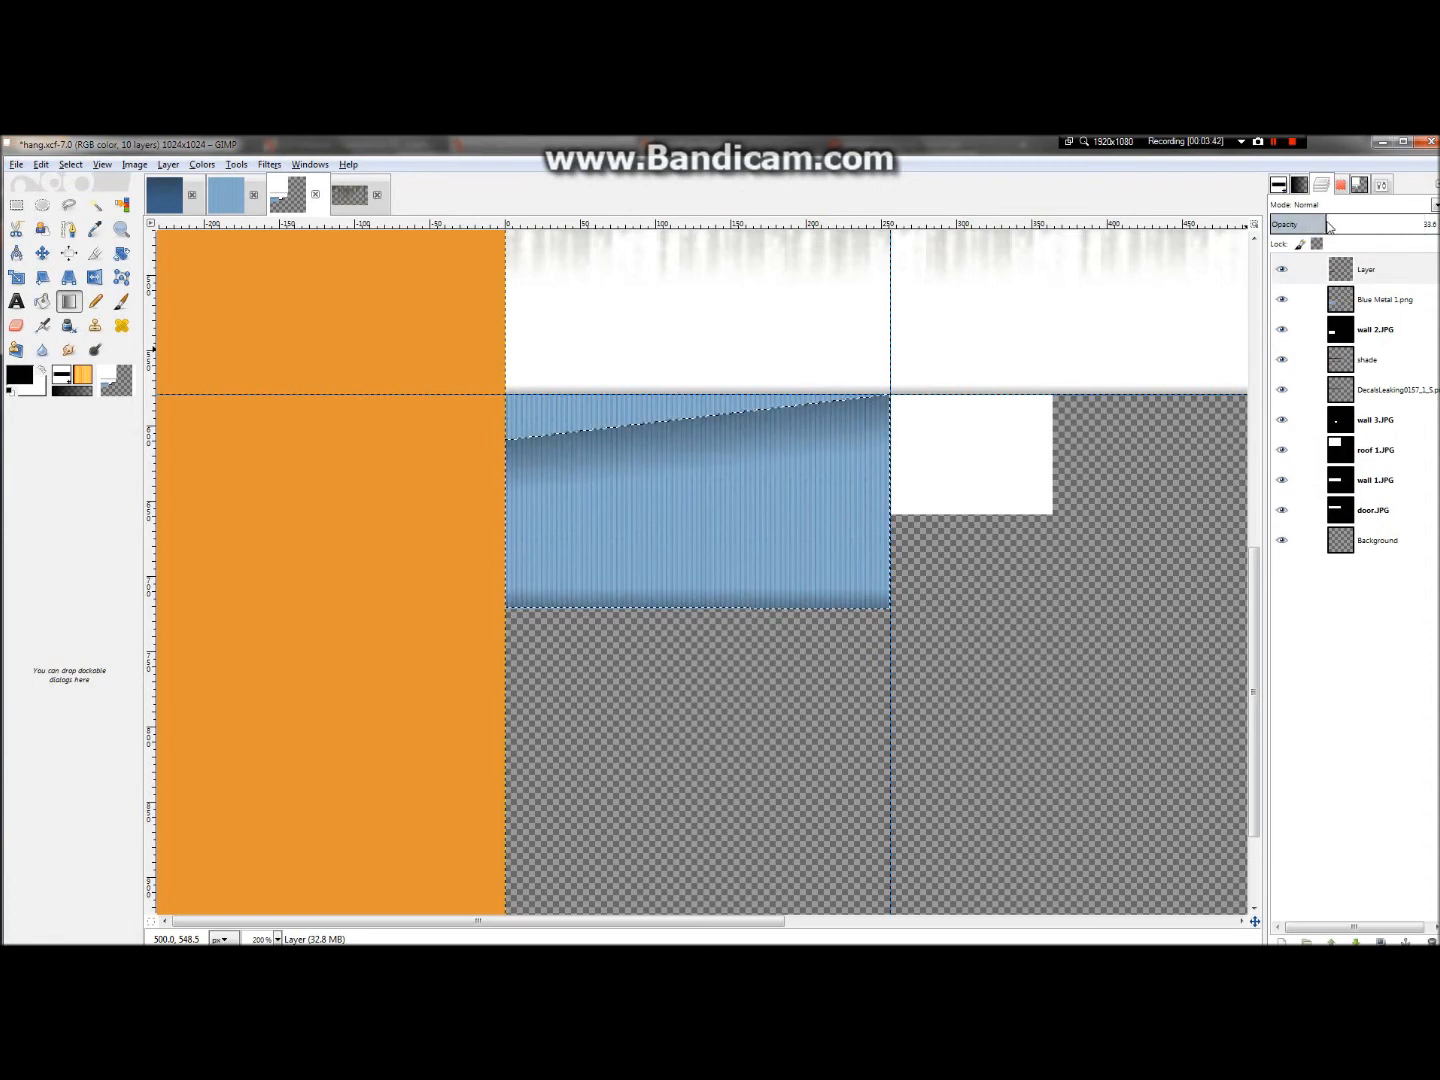
# - Rename the new shading layer as shade 2
pyautogui.rightClick(1361, 269)
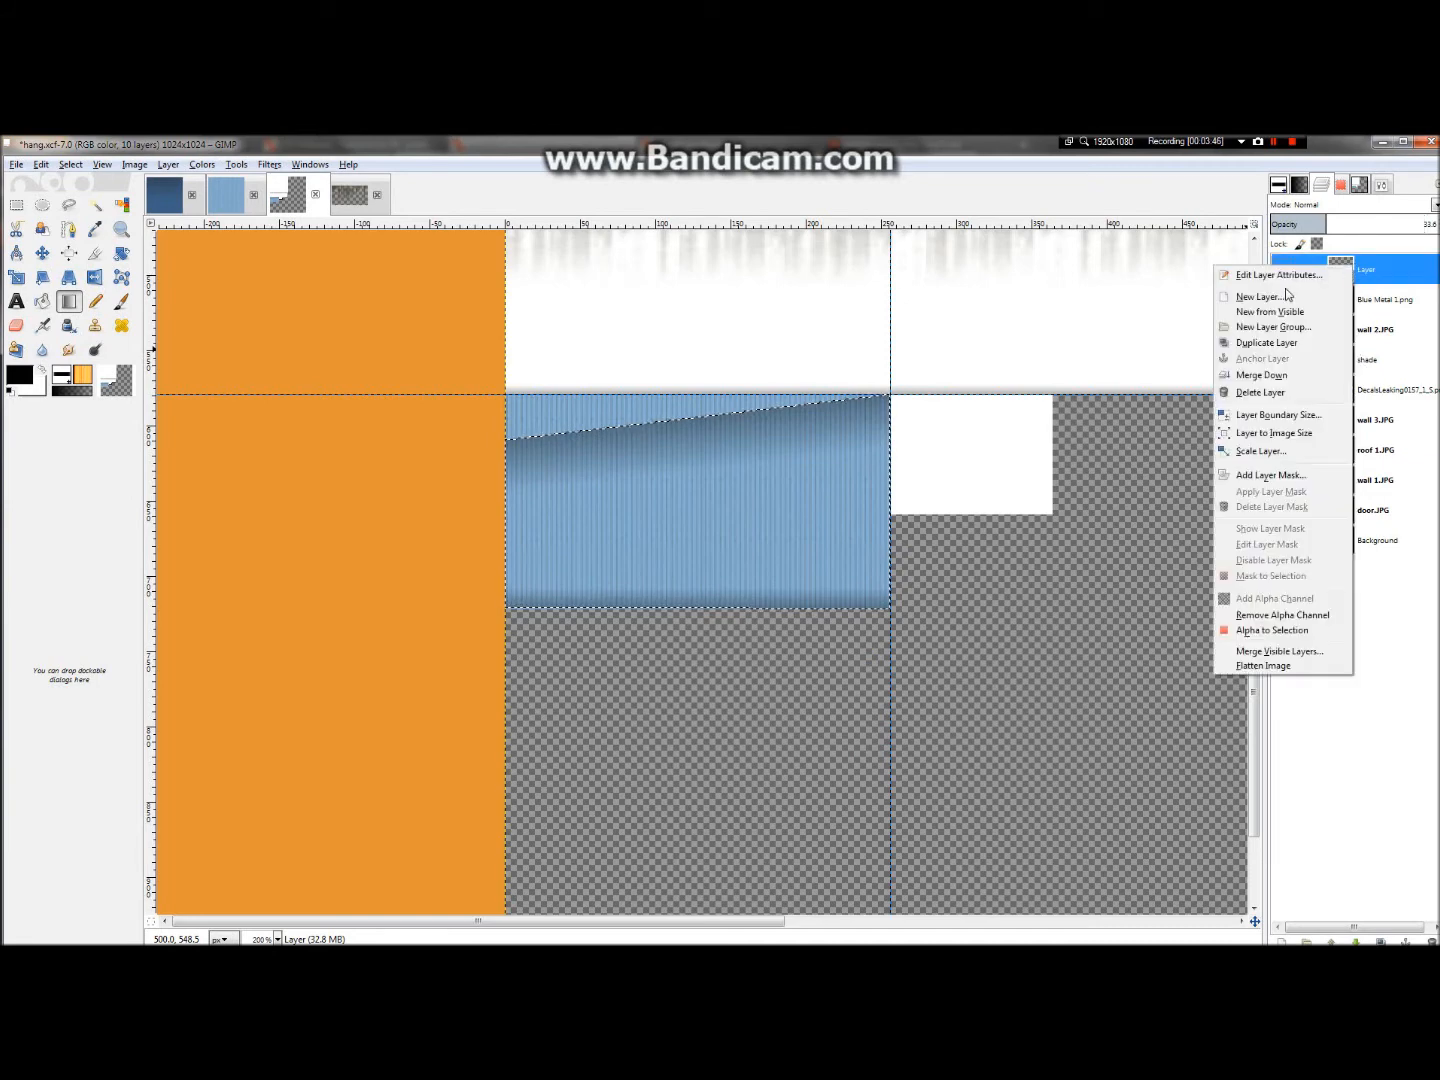
pyautogui.click(1275, 274)
pyautogui.write('sh')
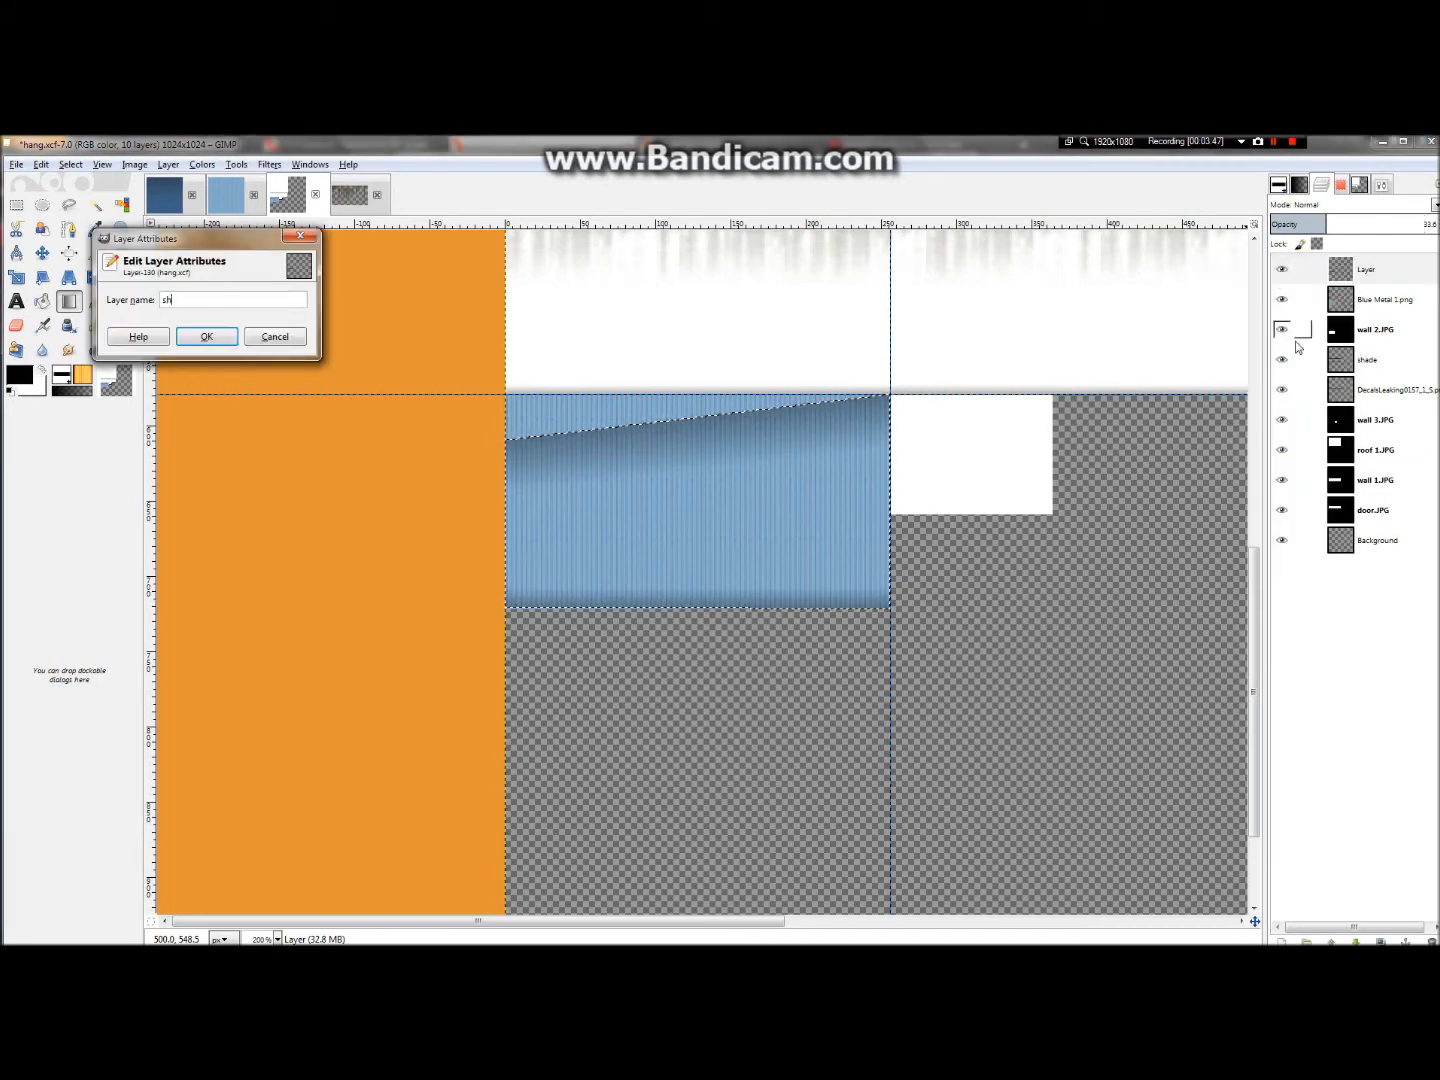
pyautogui.write('ade 2')
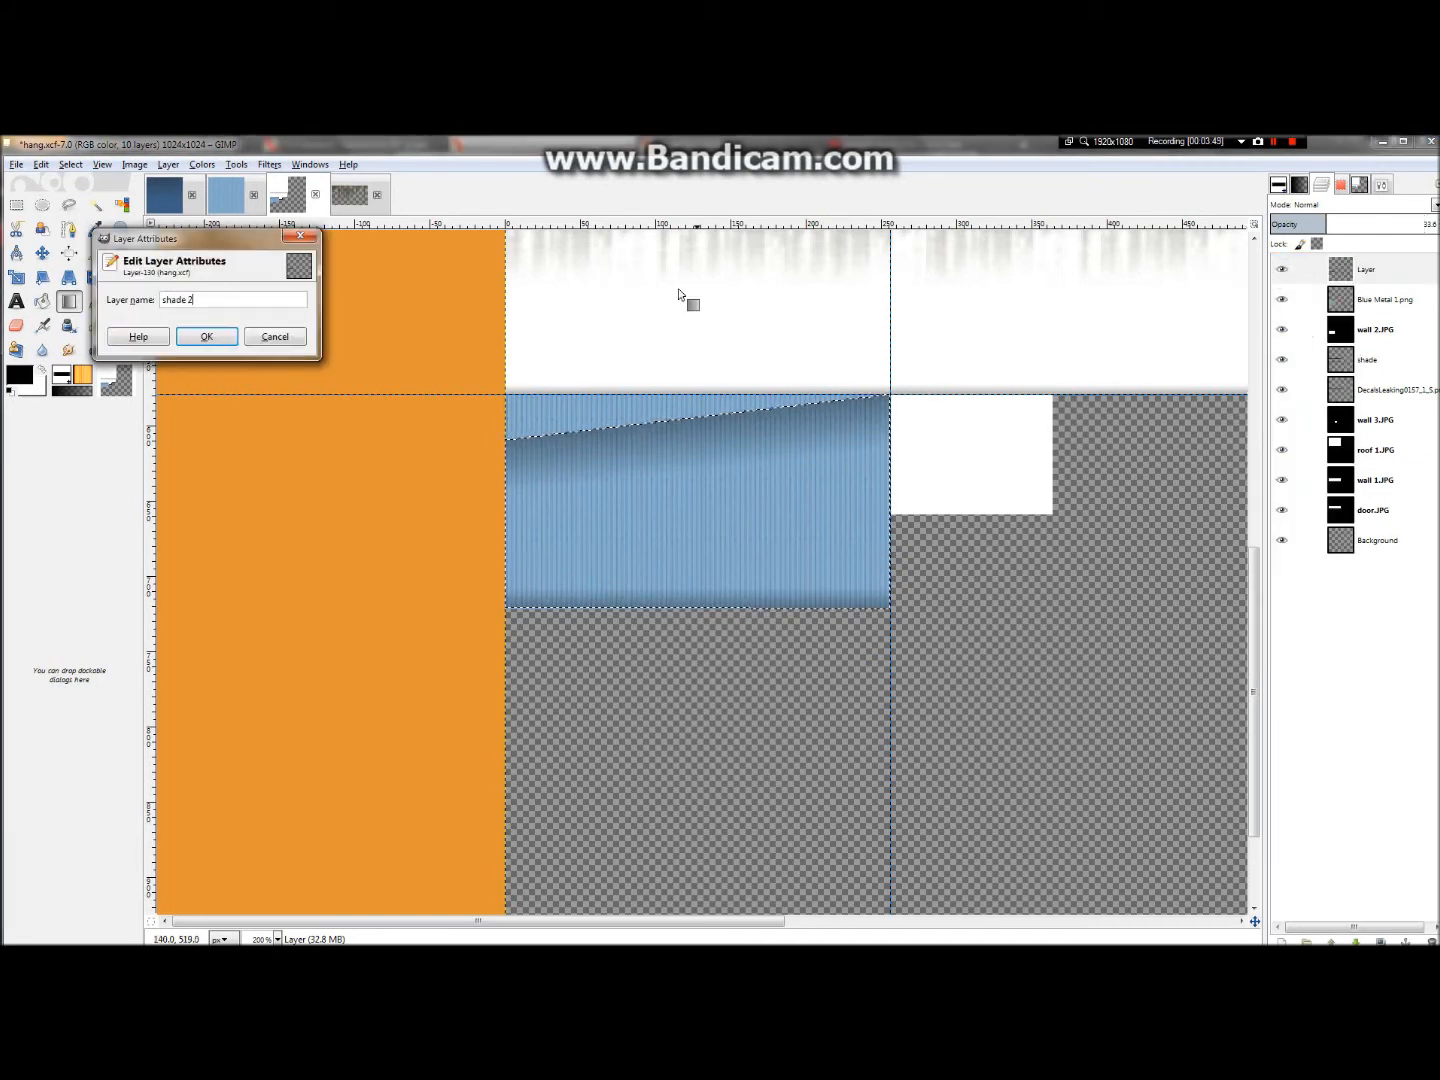
pyautogui.click(206, 336)
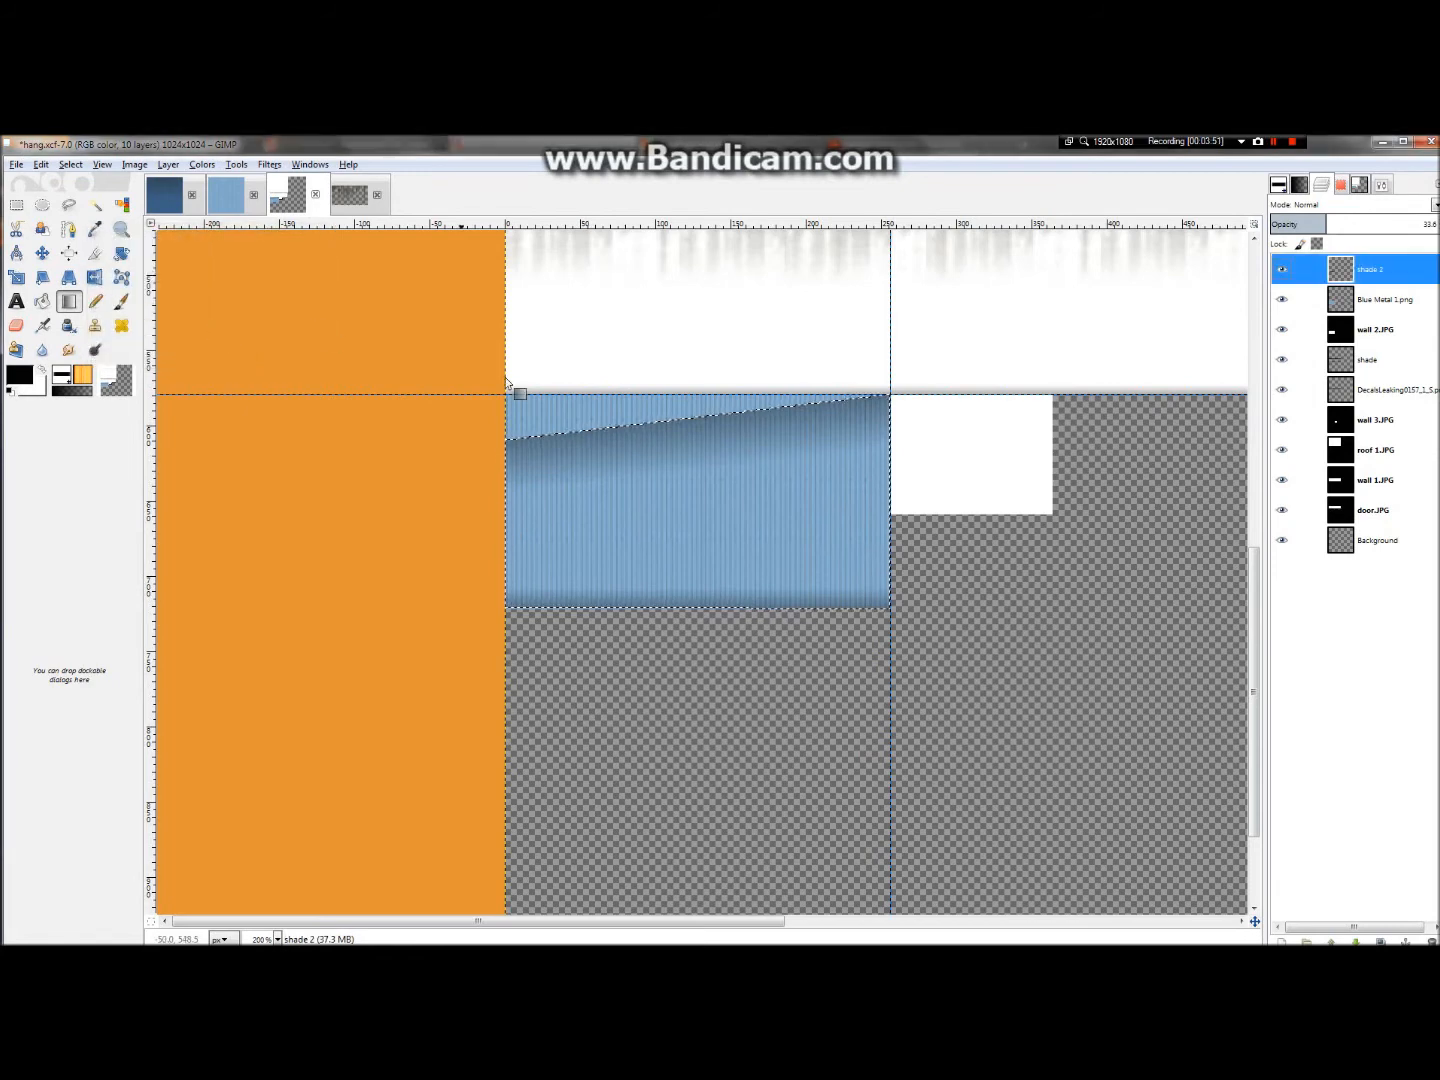
# - Duplicate the DecalsLeaking0157_1_S.png layer for use on the gabled wall
pyautogui.scroll(2, 868, 402)
pyautogui.scroll(-1, 278, 391)
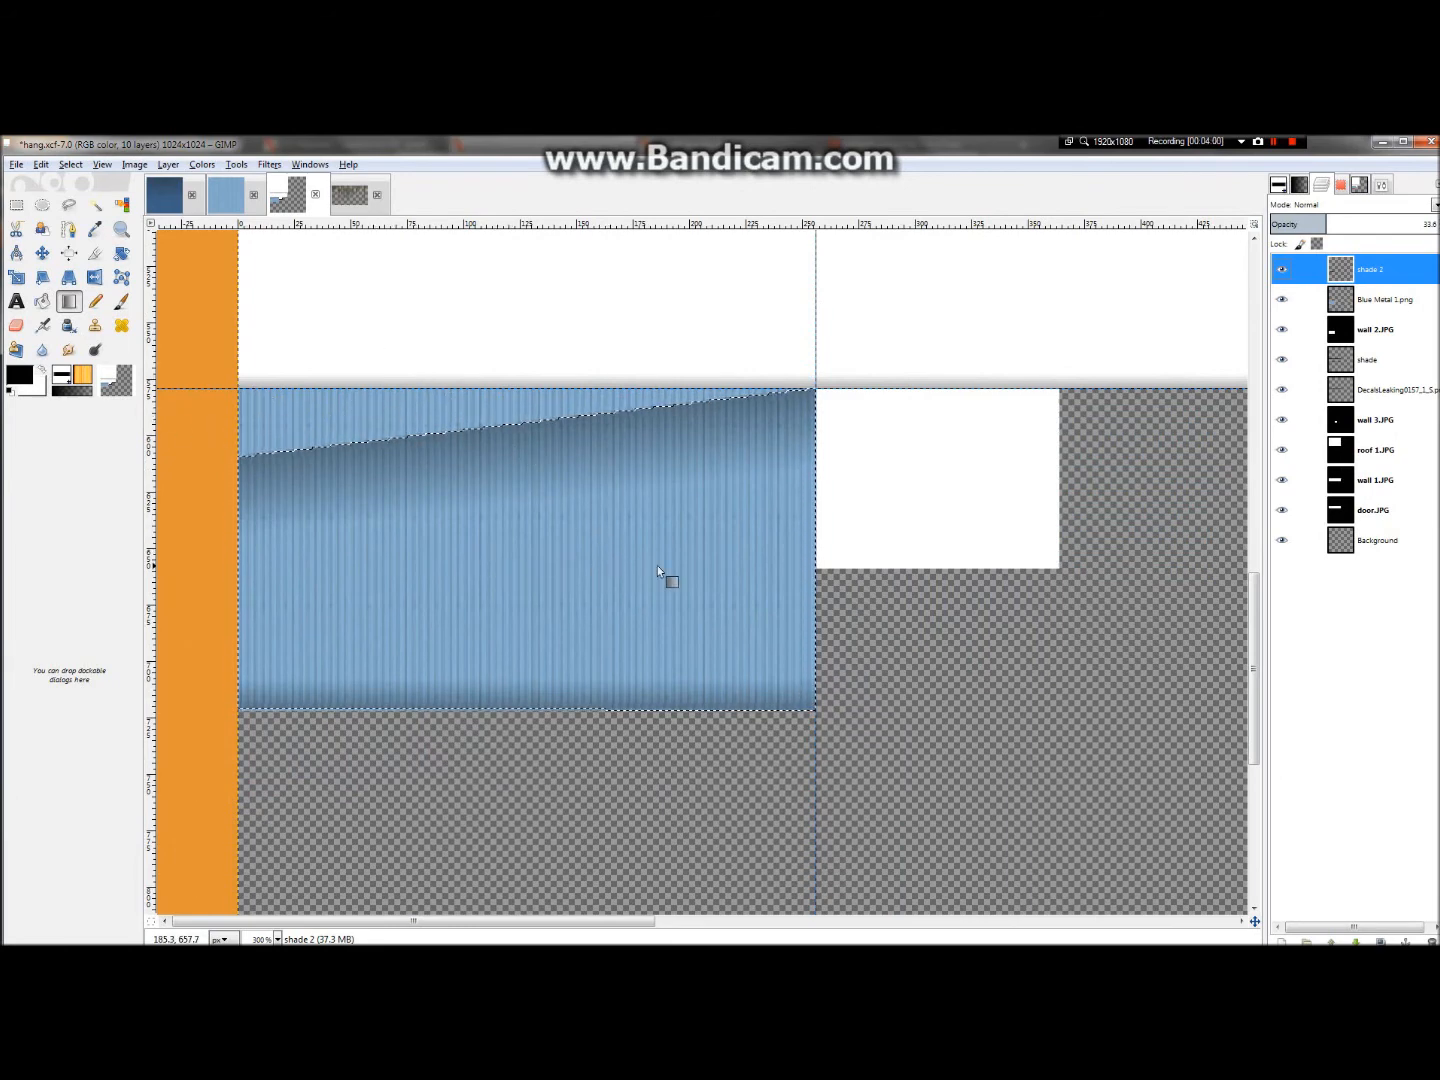
pyautogui.scroll(-1, 658, 564)
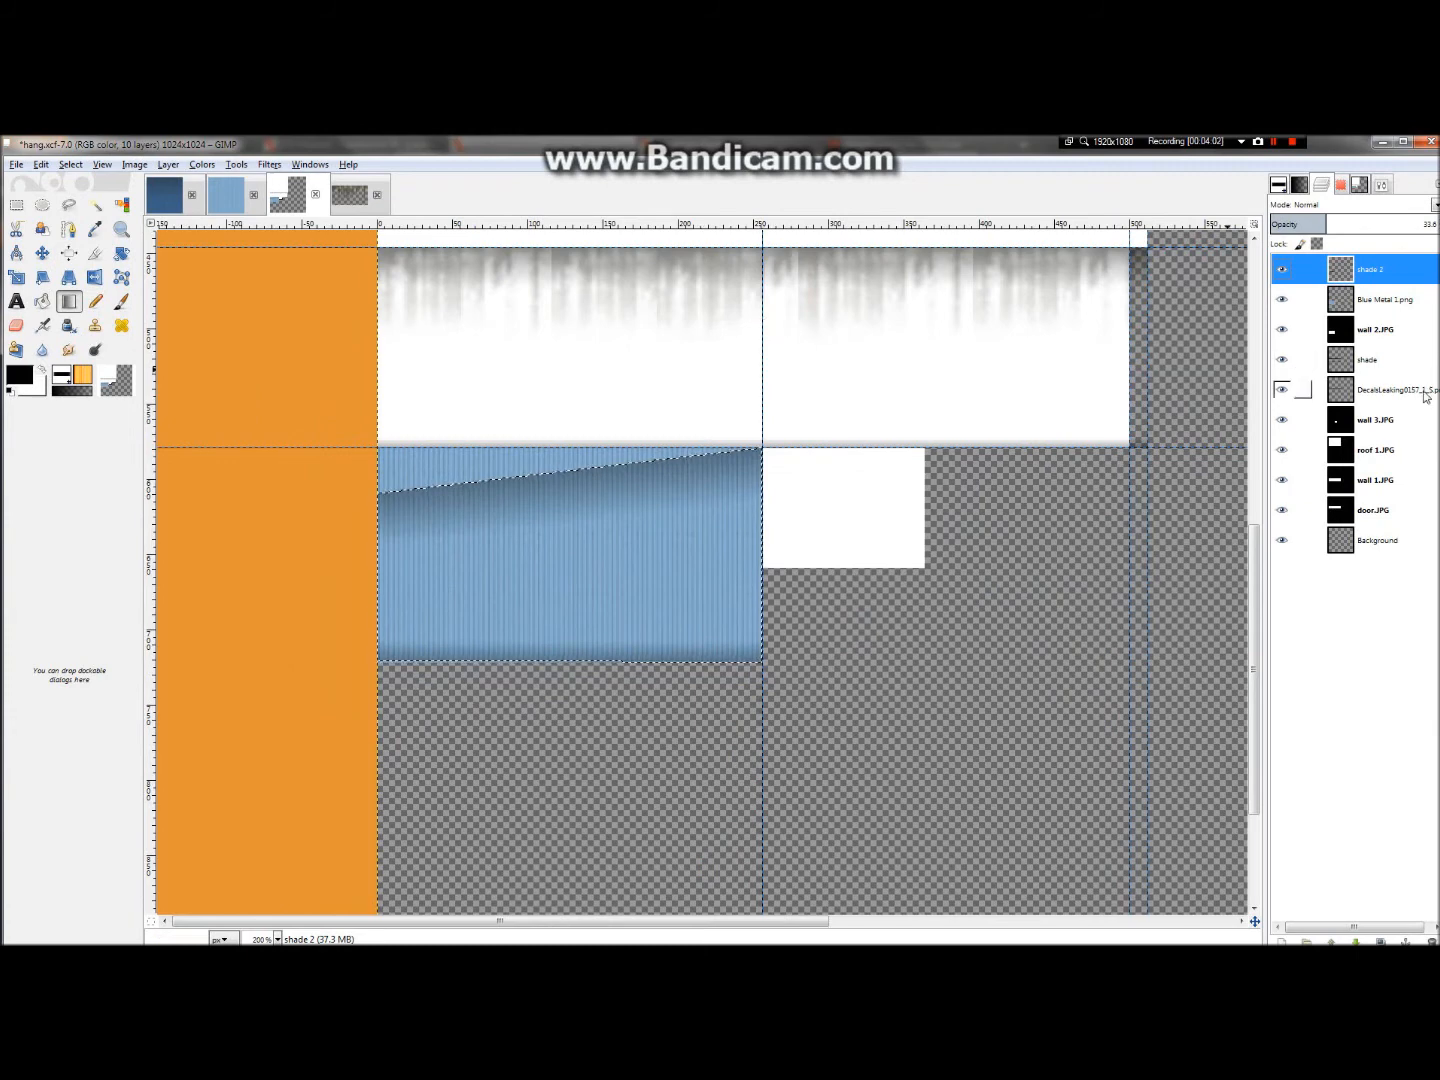
pyautogui.click(1372, 392)
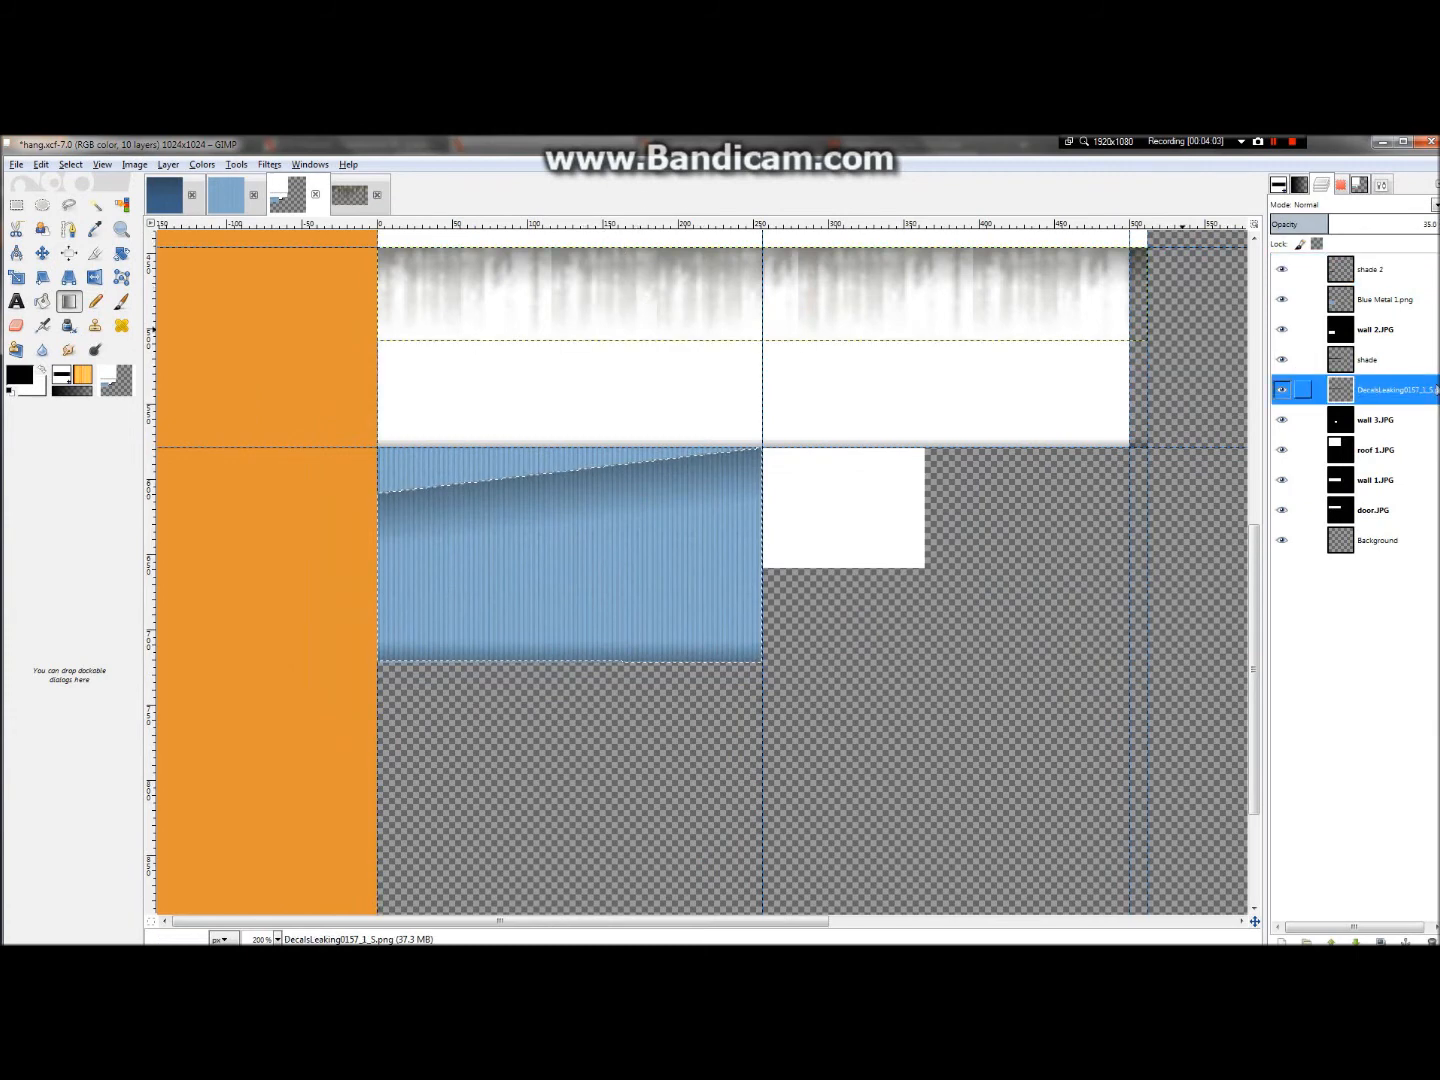
pyautogui.hotkey('ctrl', 'shift', 'd')
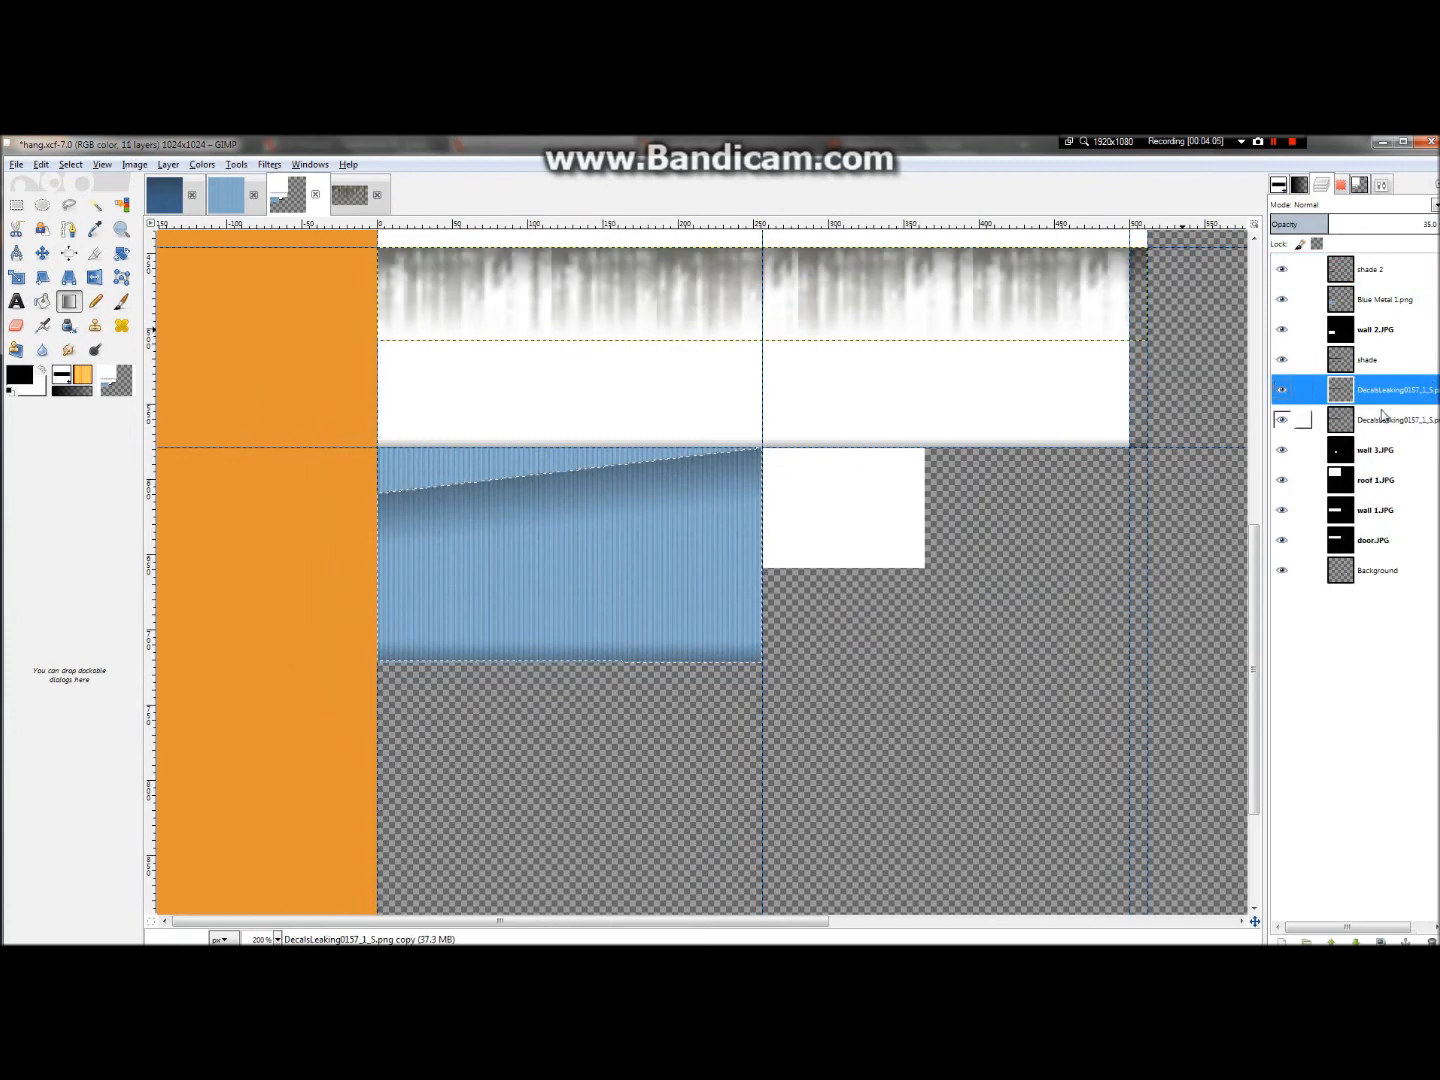
# - Raise the leak decal copy above Blue Metal 1.png and align it with the wall's left edge at the low end of the slope
pyautogui.click(42, 253)
pyautogui.moveTo(574, 292); pyautogui.dragTo(551, 505)
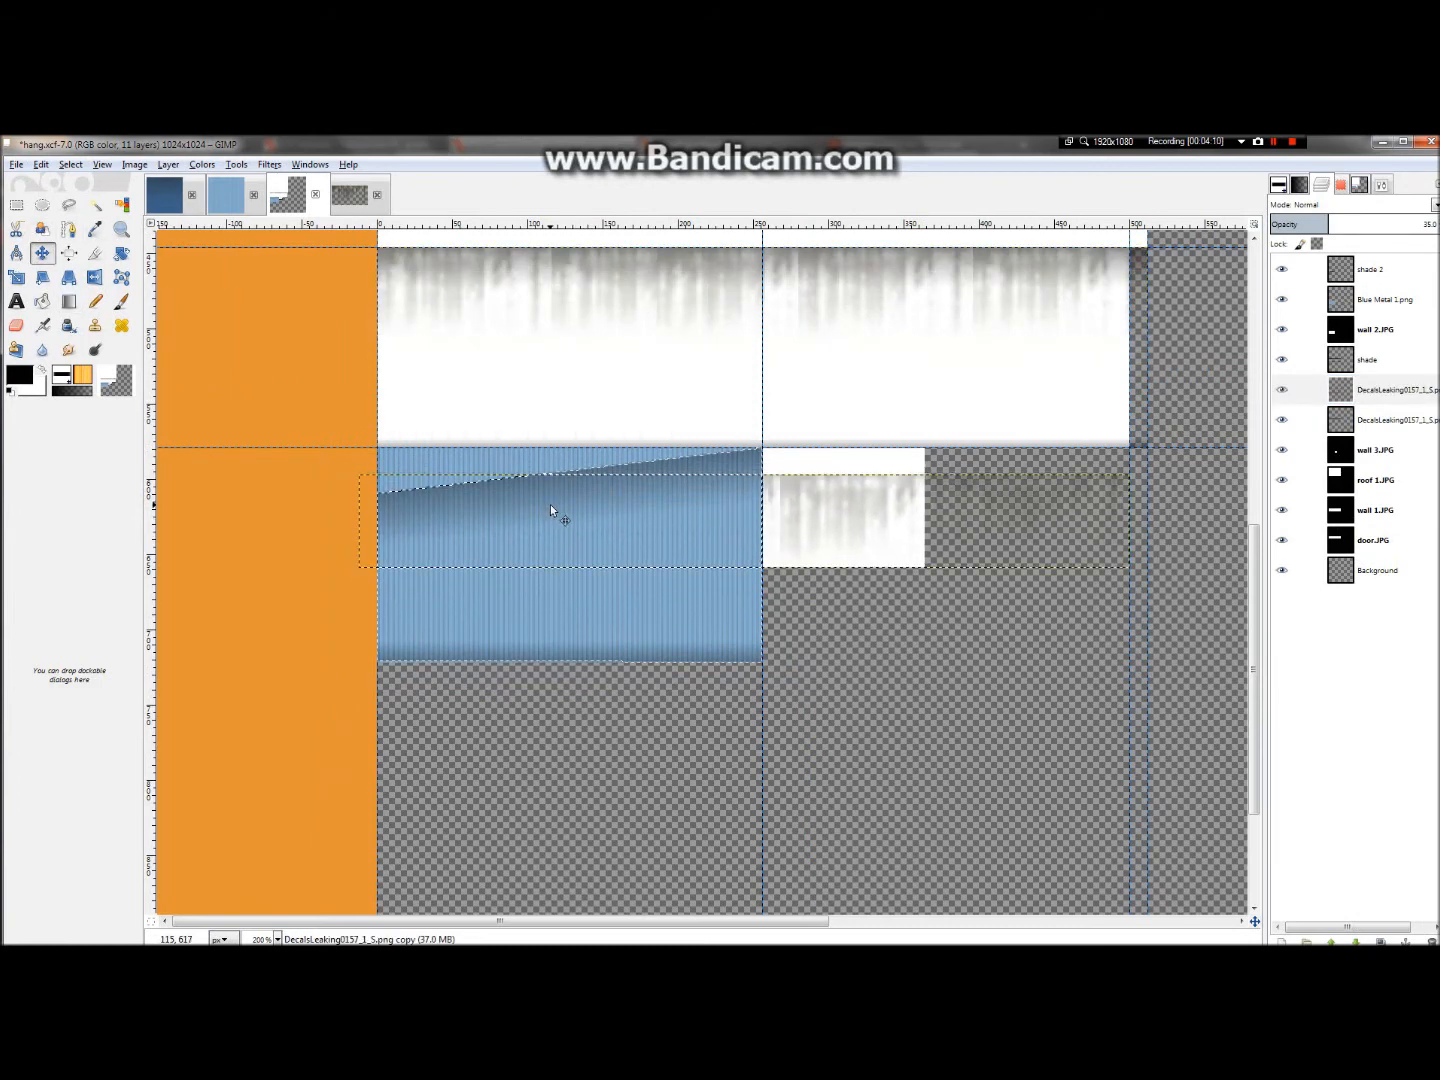
pyautogui.moveTo(810, 507); pyautogui.dragTo(839, 495)
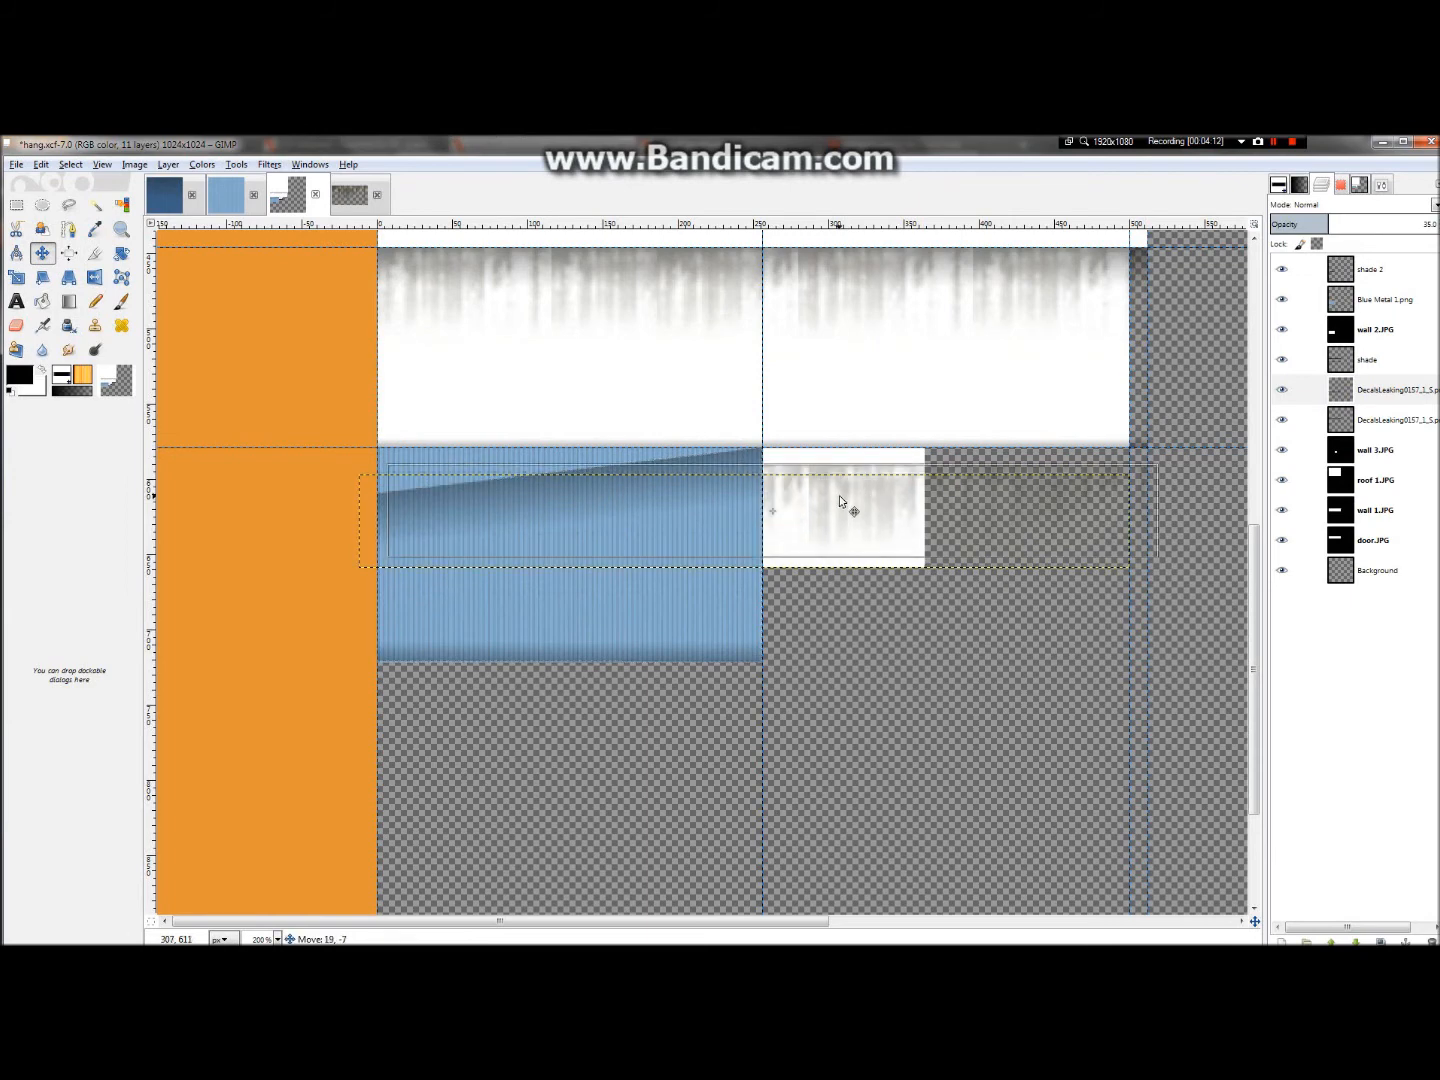
pyautogui.moveTo(1398, 332); pyautogui.dragTo(1400, 284)
pyautogui.moveTo(688, 492); pyautogui.dragTo(688, 505)
pyautogui.hotkey('ctrl', 'z')
pyautogui.moveTo(818, 500)
pyautogui.mouseDown()
pyautogui.moveTo(823, 488)
pyautogui.moveTo(820, 530)
pyautogui.mouseUp()
# - Rotate the selected part of the leak decal copy by about -6.85 degrees to follow the roof slope
pyautogui.click(168, 164)
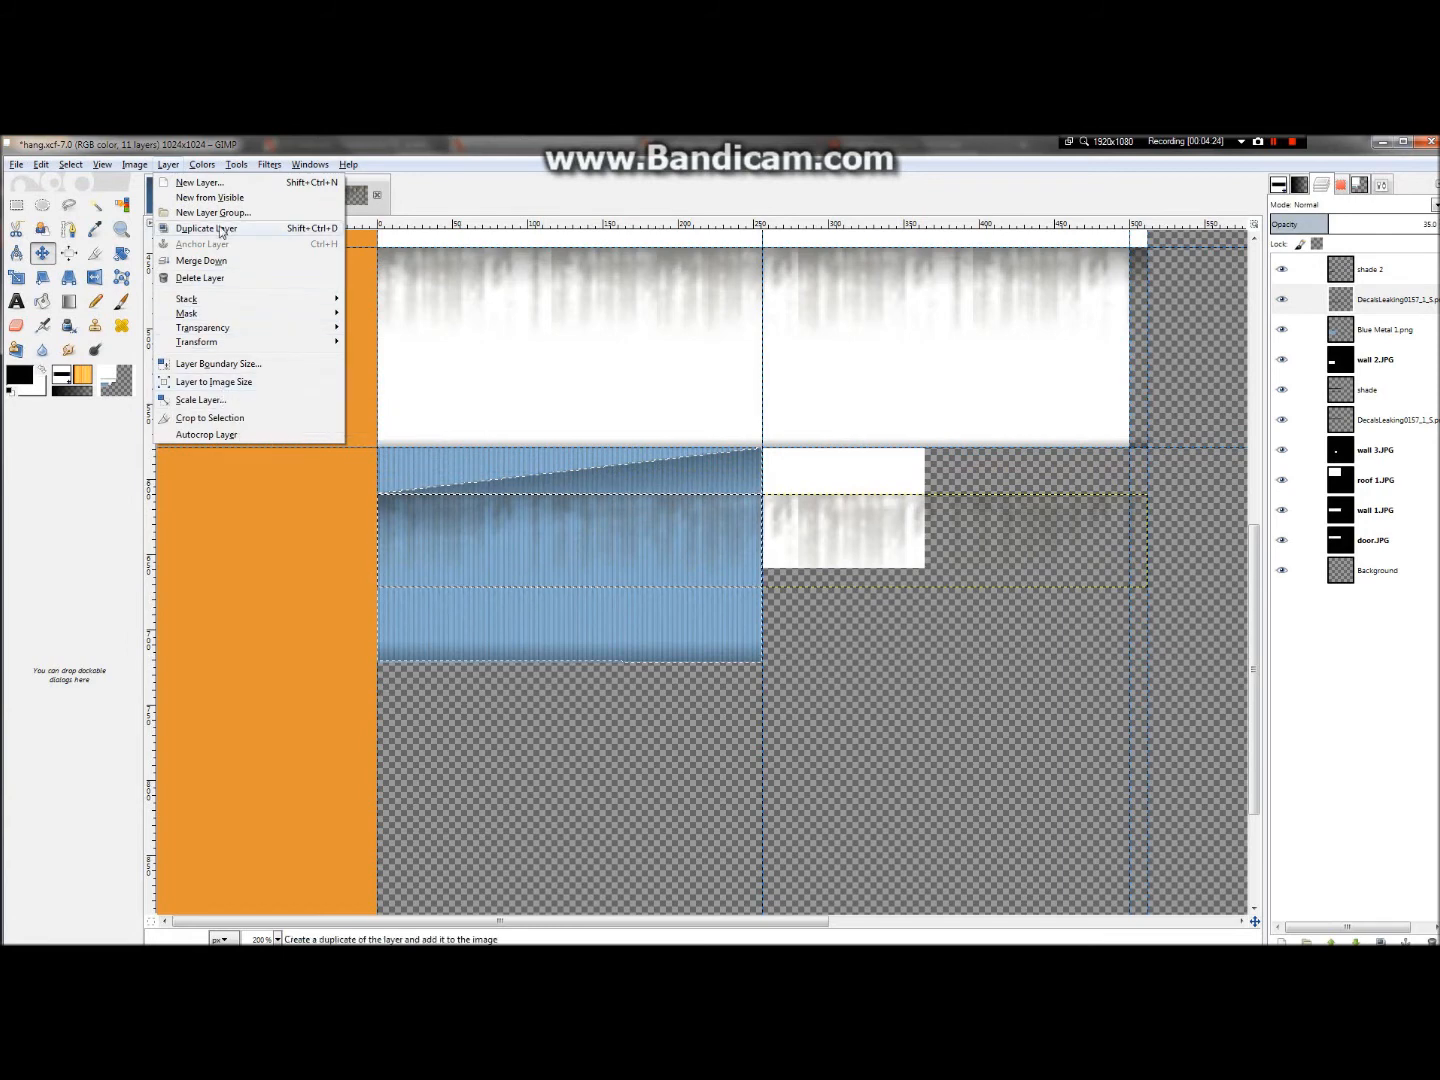
pyautogui.moveTo(225, 341)
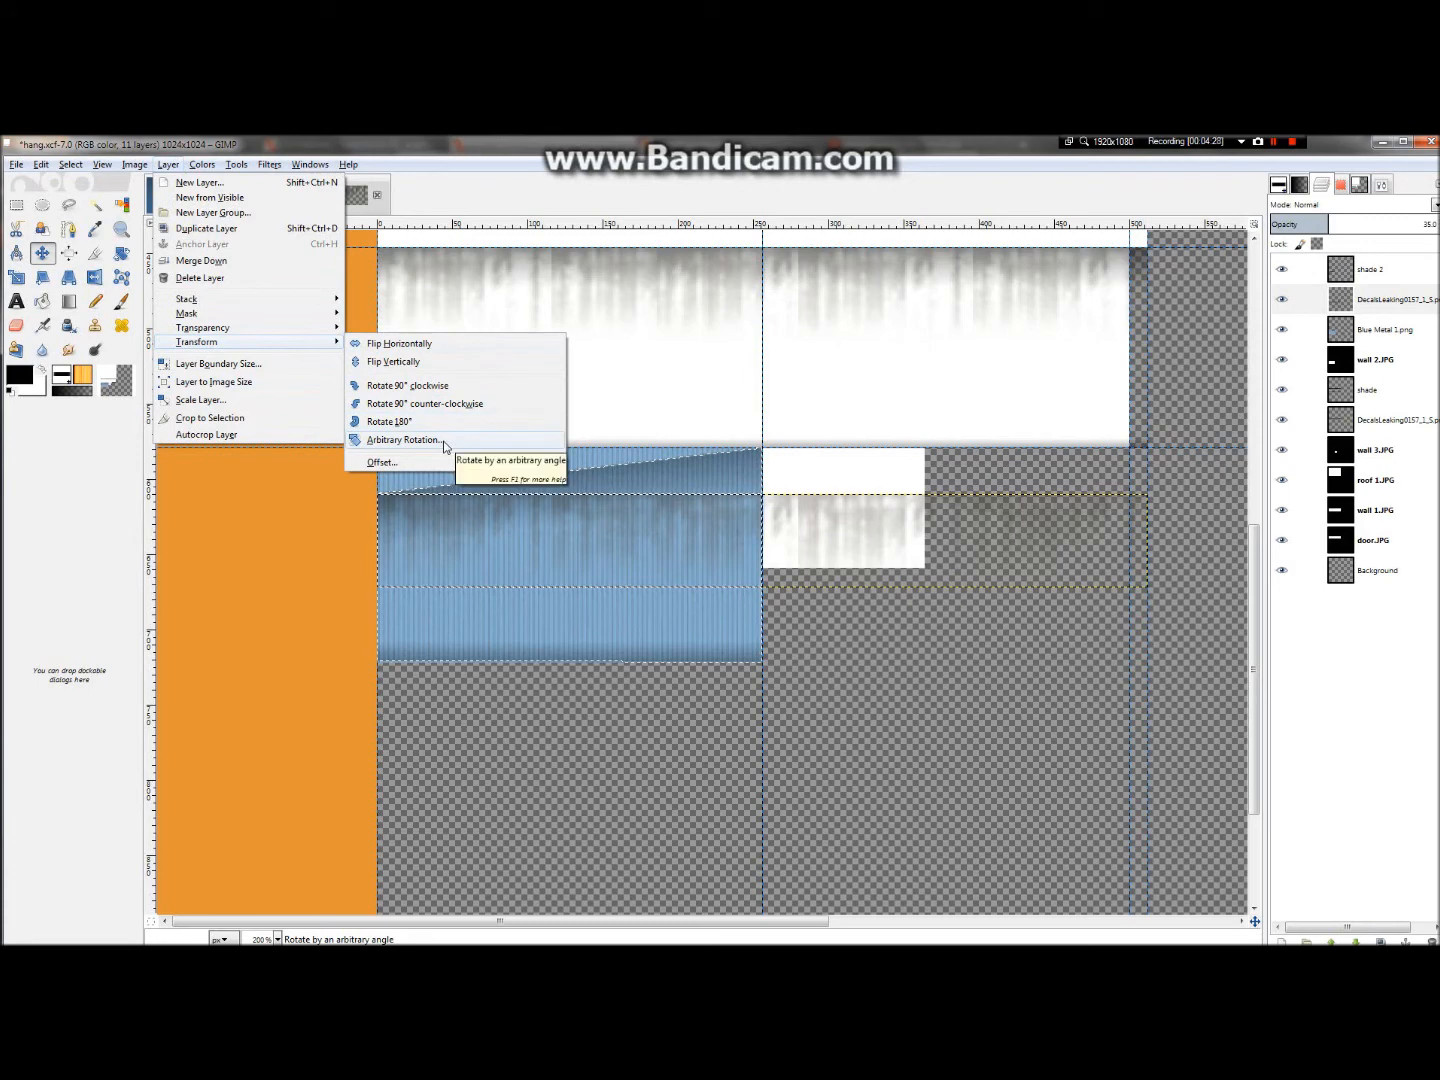
pyautogui.click(402, 440)
pyautogui.moveTo(164, 460); pyautogui.dragTo(158, 466)
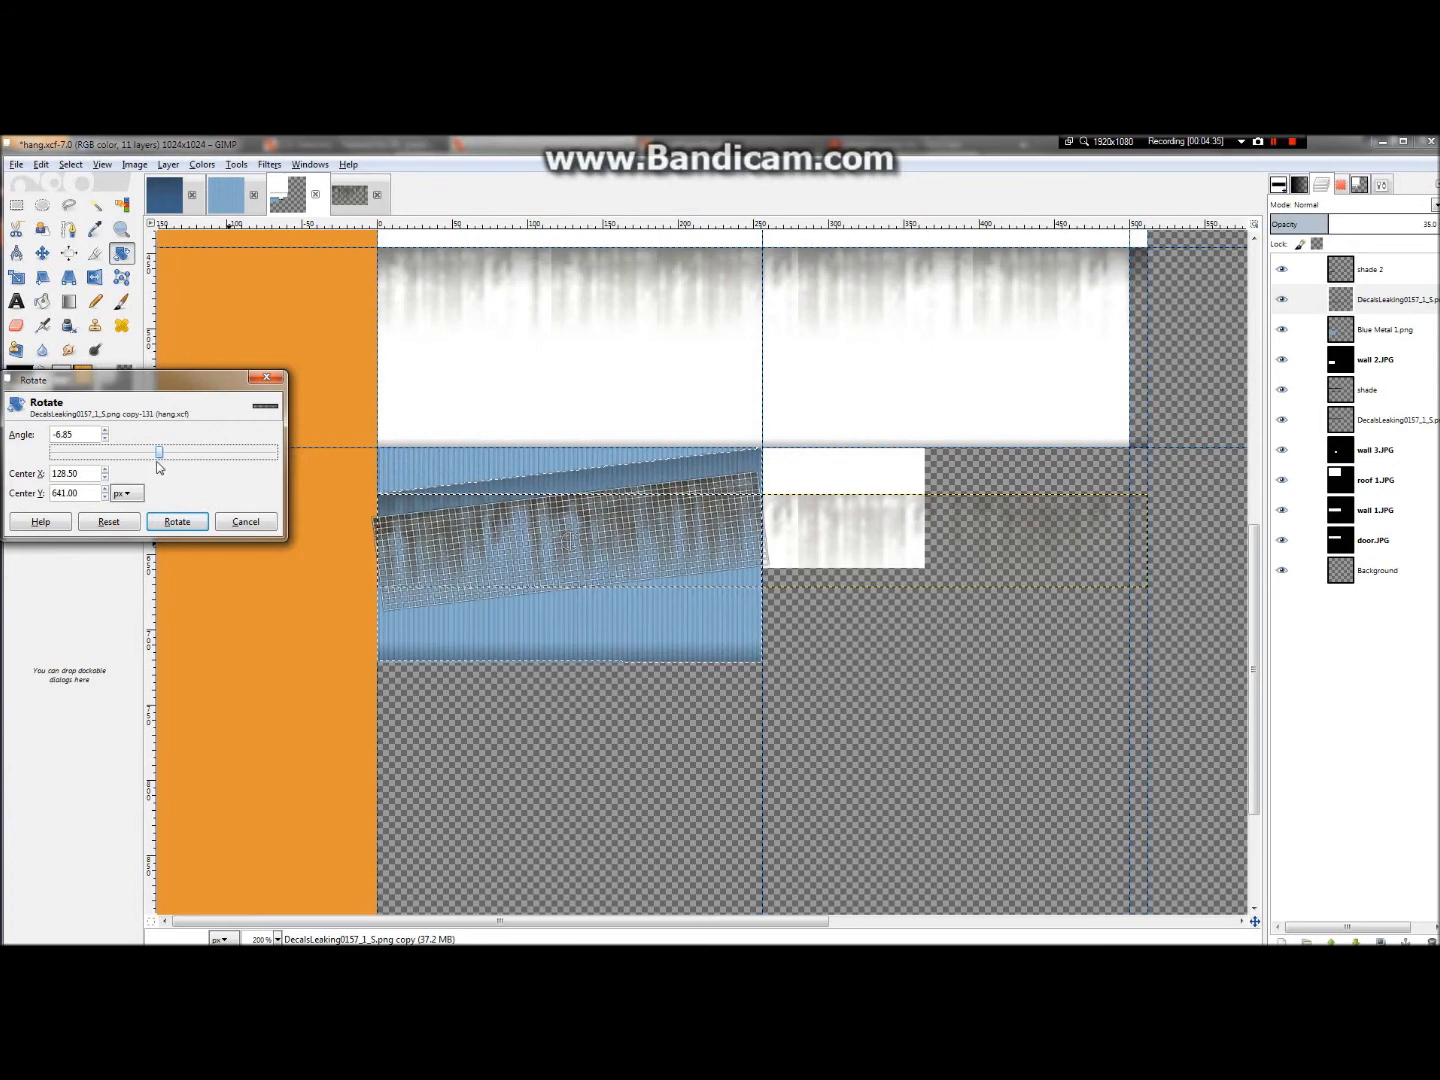
pyautogui.click(177, 521)
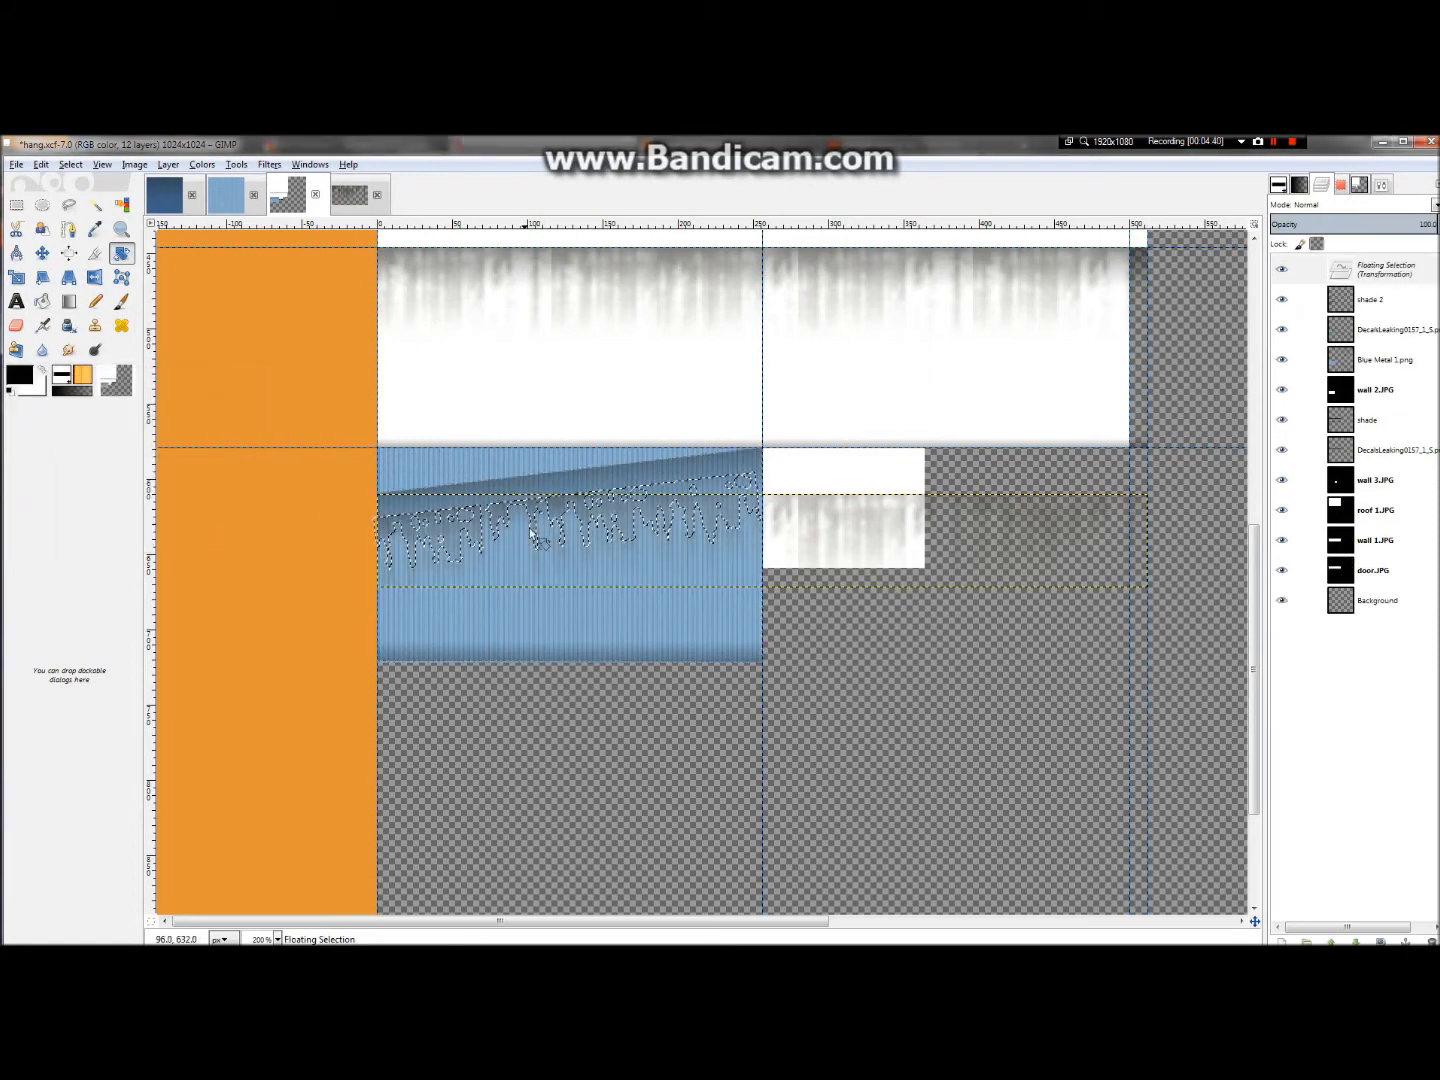
# - Move the rotated floating leak stains up against the sloped edge of the gable shading
pyautogui.scroll(3, 679, 497)
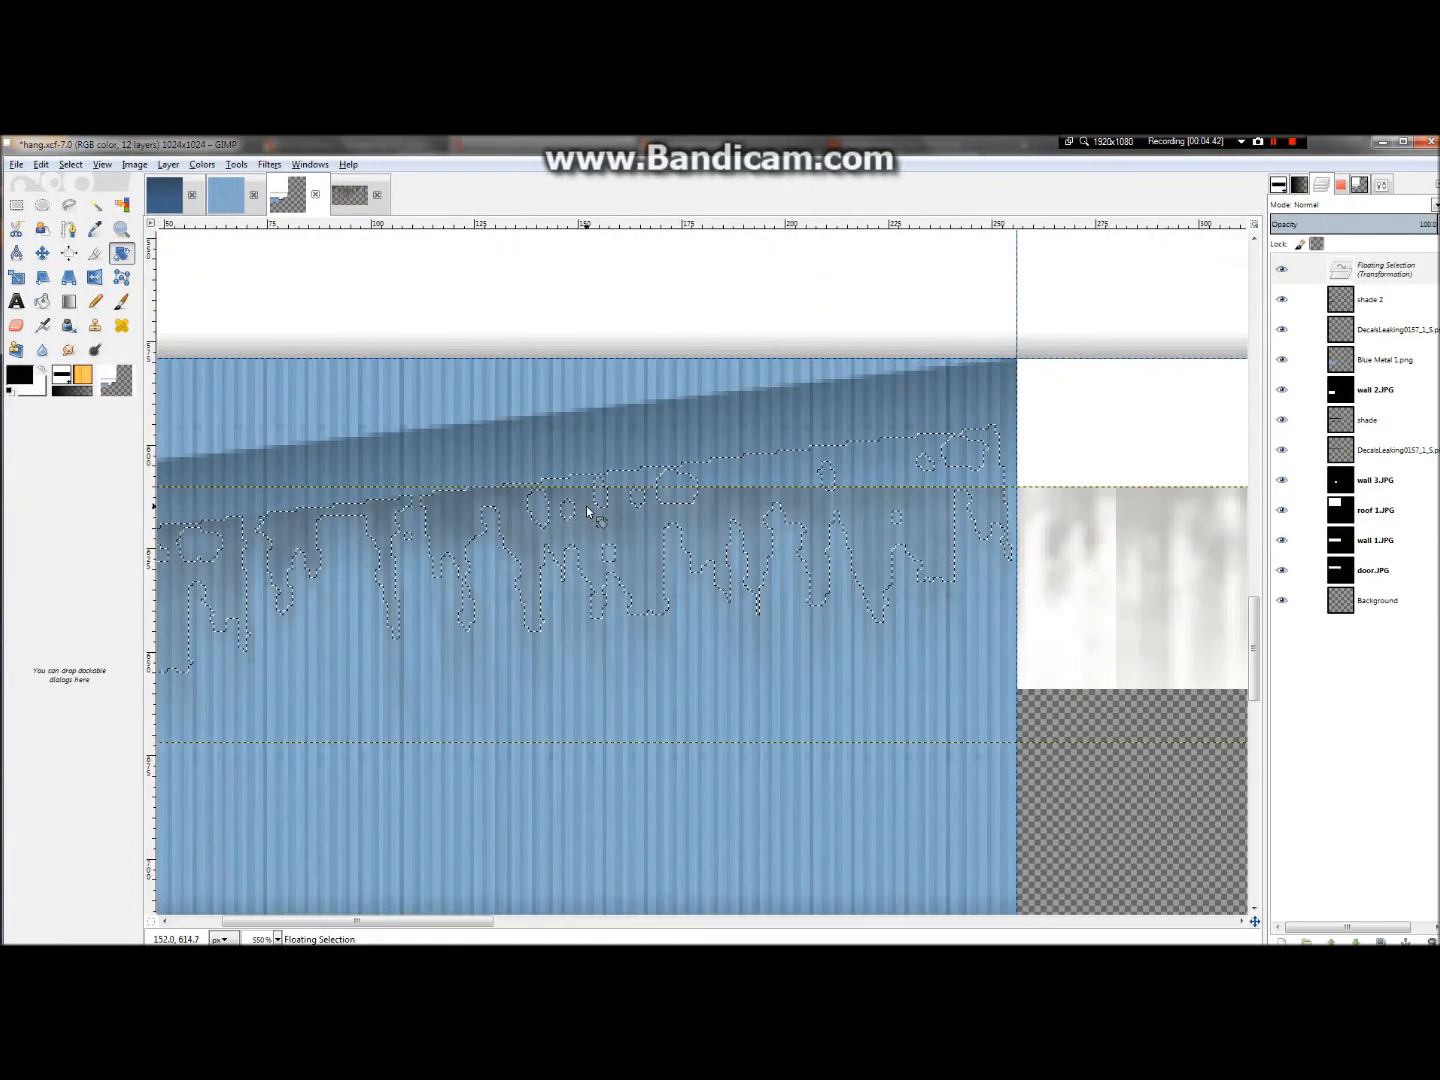
pyautogui.click(42, 254)
pyautogui.moveTo(614, 543); pyautogui.dragTo(620, 481)
pyautogui.scroll(-2, 775, 530)
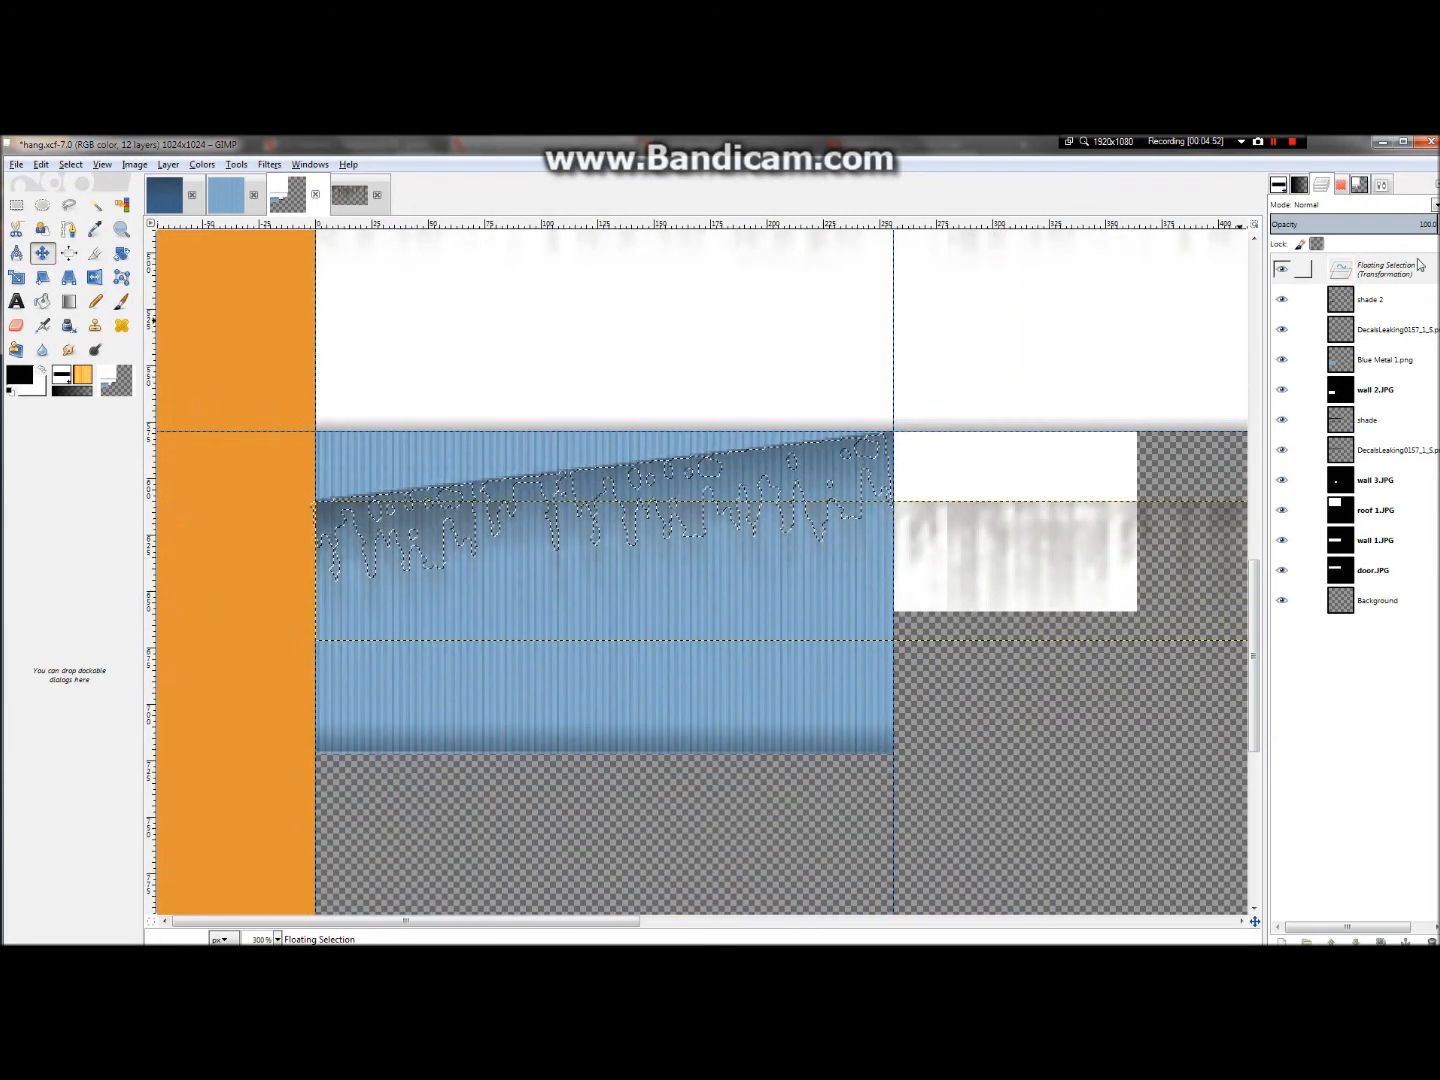
# - Turn the floating leak stains into a new layer and nudge it slightly right to meet the wall's left edge
pyautogui.rightClick(1368, 271)
pyautogui.click(1296, 304)
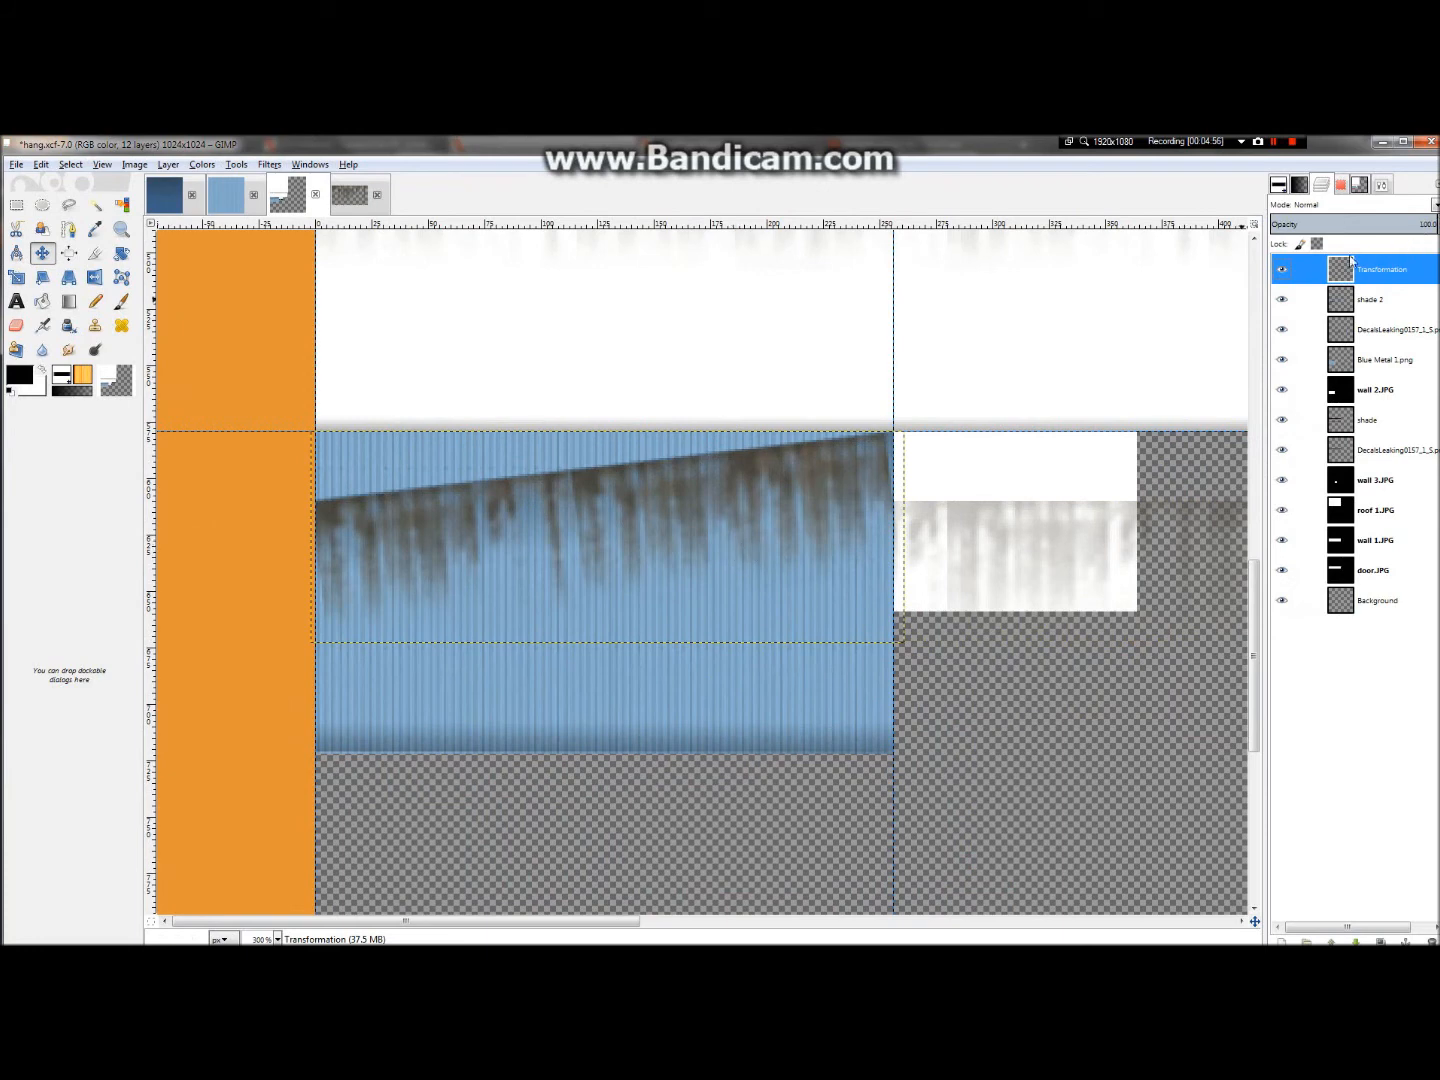
pyautogui.moveTo(781, 481); pyautogui.dragTo(789, 482)
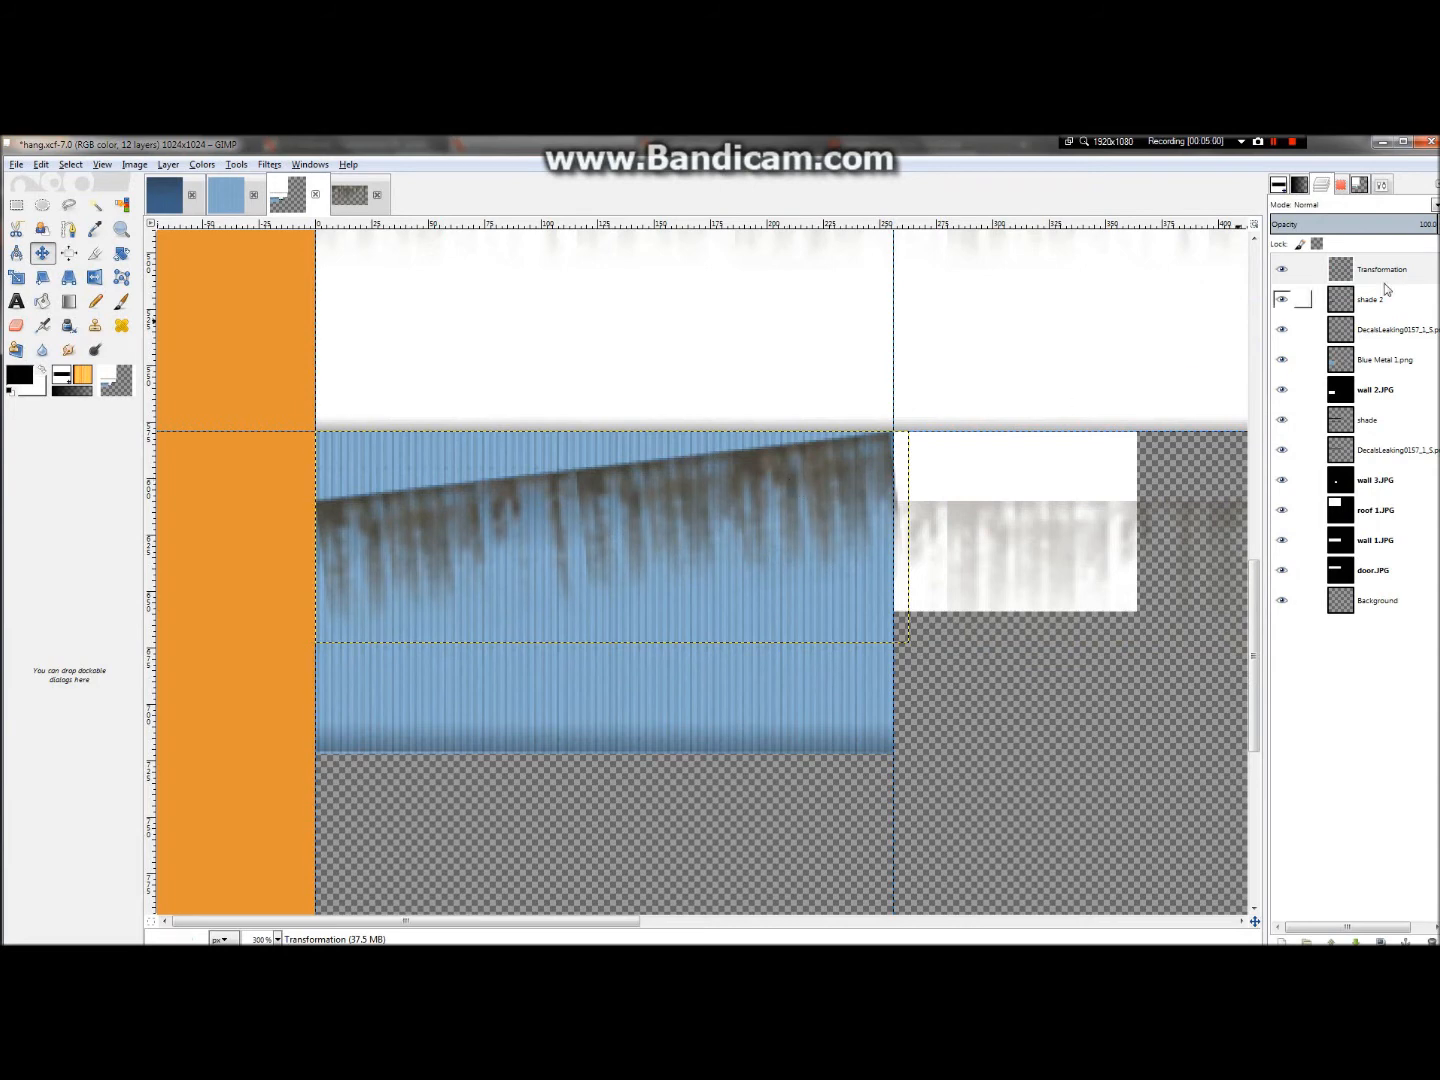
# - Delete the leftover DecalsLeaking0157_1_S.png copy layer
pyautogui.click(1393, 332)
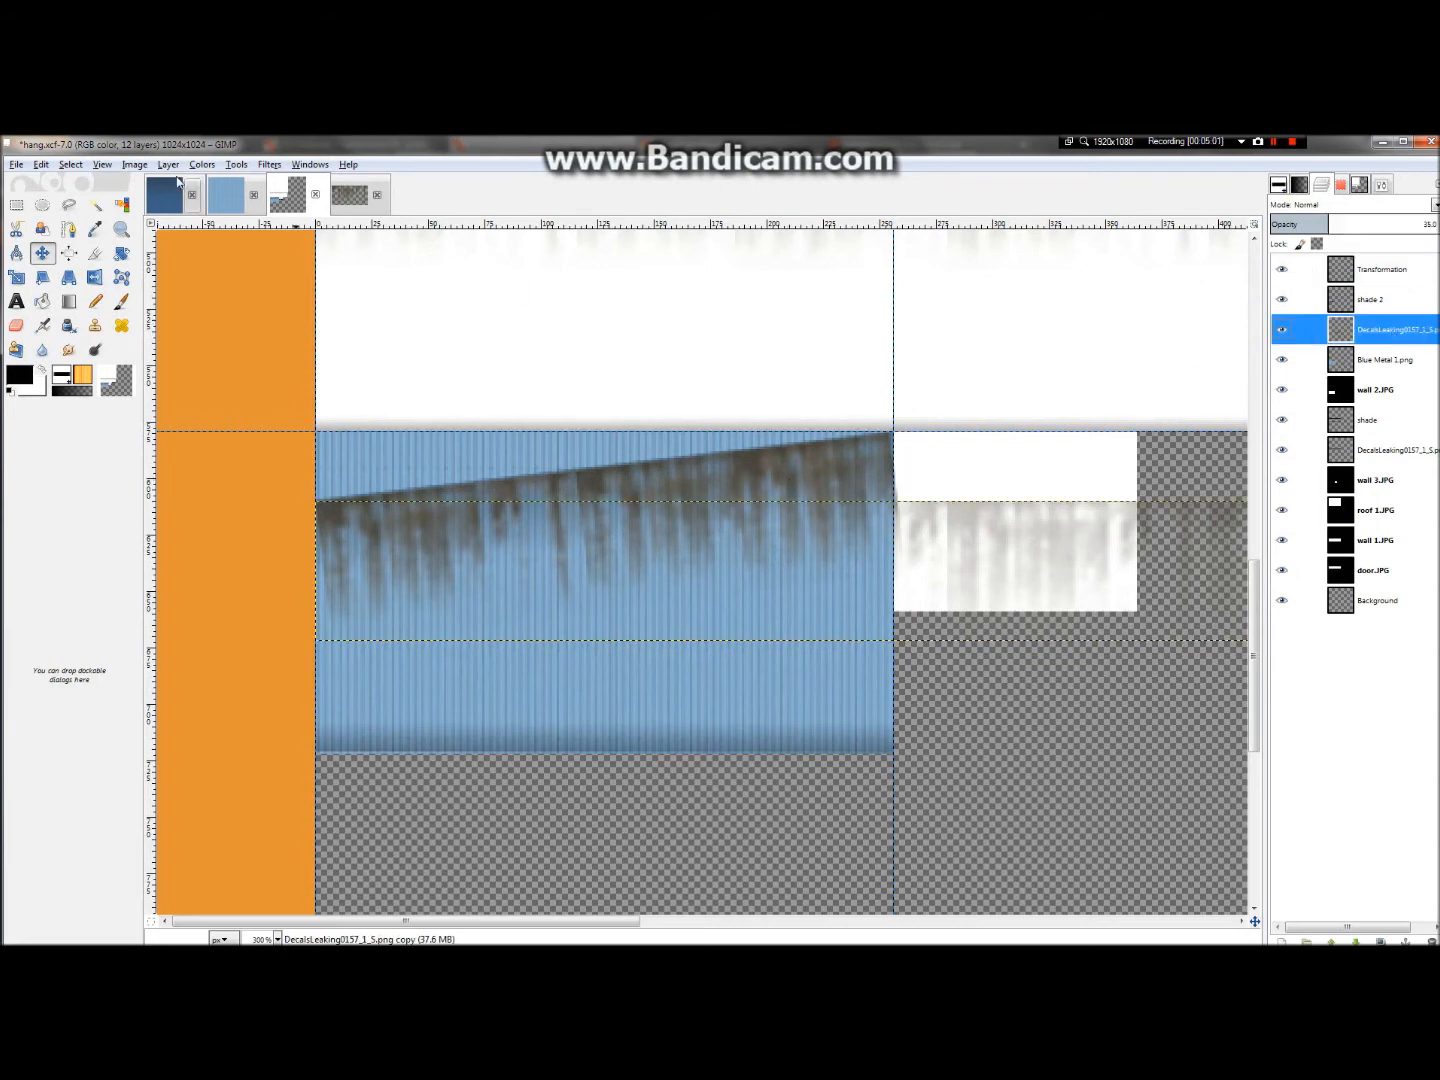
pyautogui.rightClick(1300, 330)
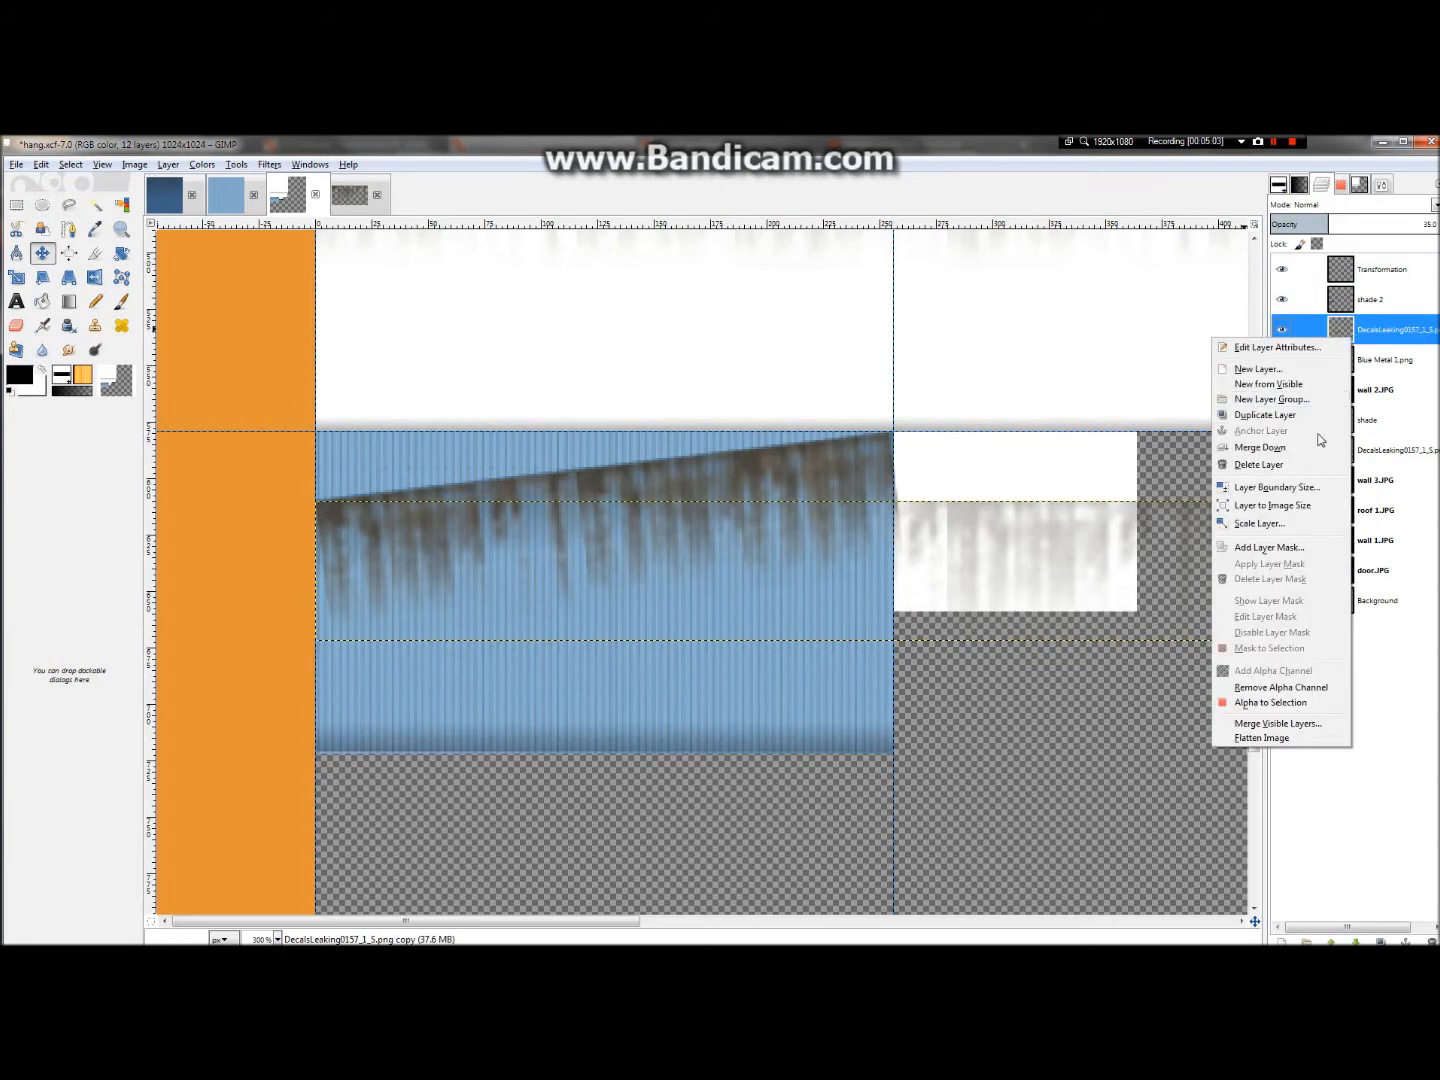
pyautogui.click(1258, 465)
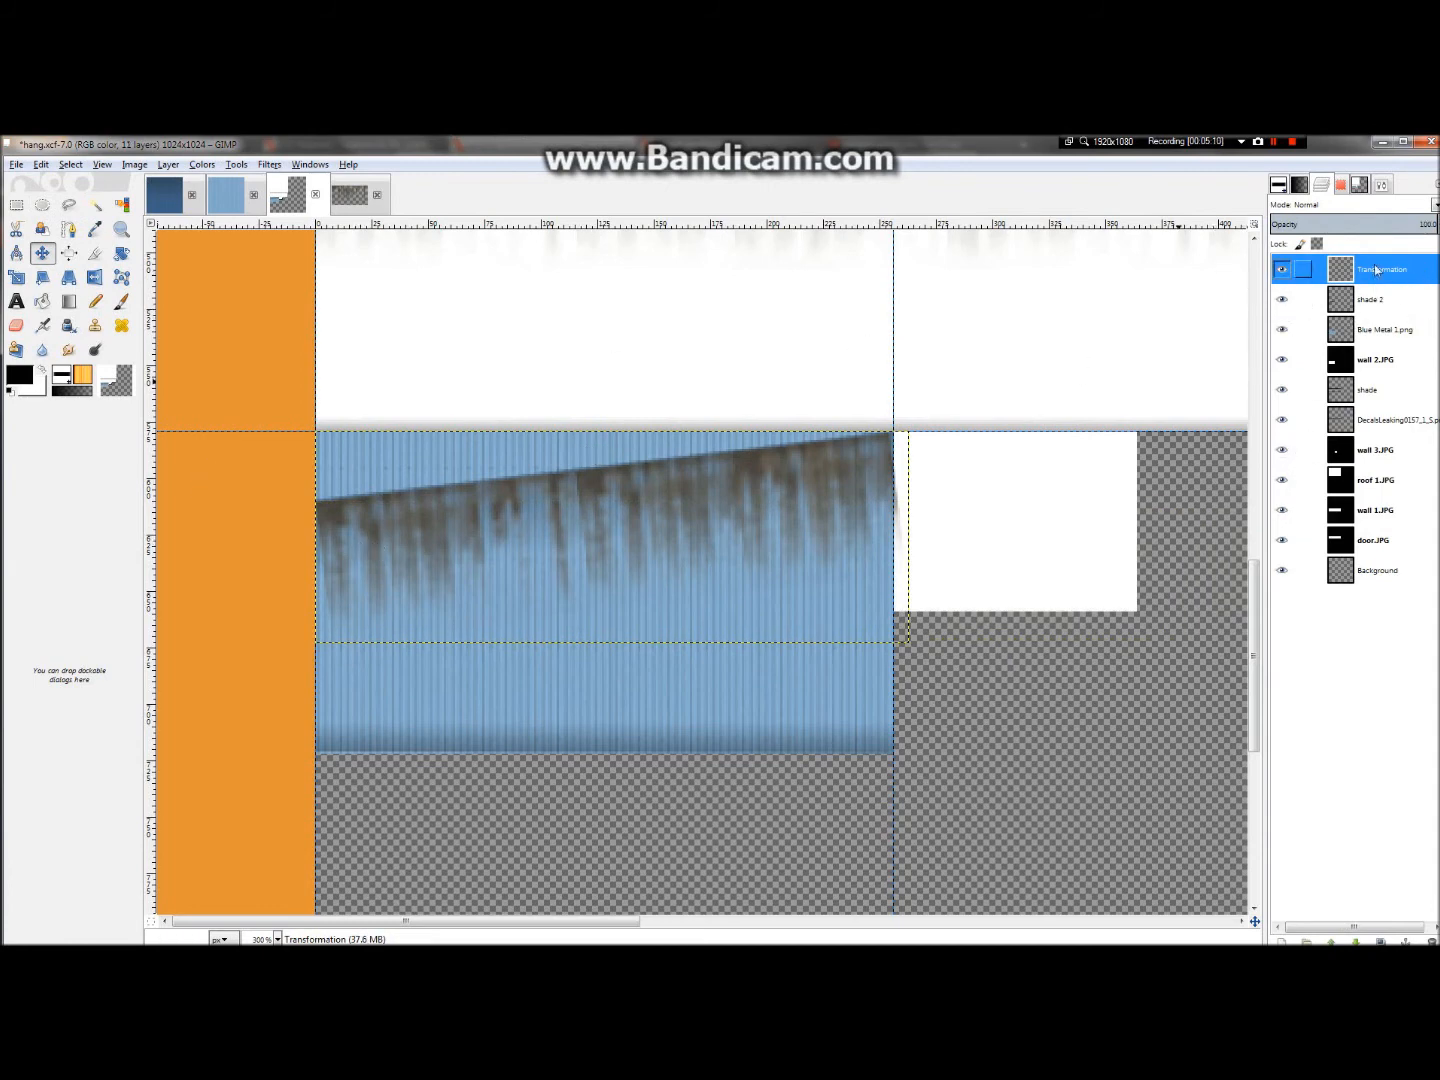
# - Lower the opacity of the Transformation leak-stain layer to about 35 to match the original leaking decal layer
pyautogui.click(1380, 420)
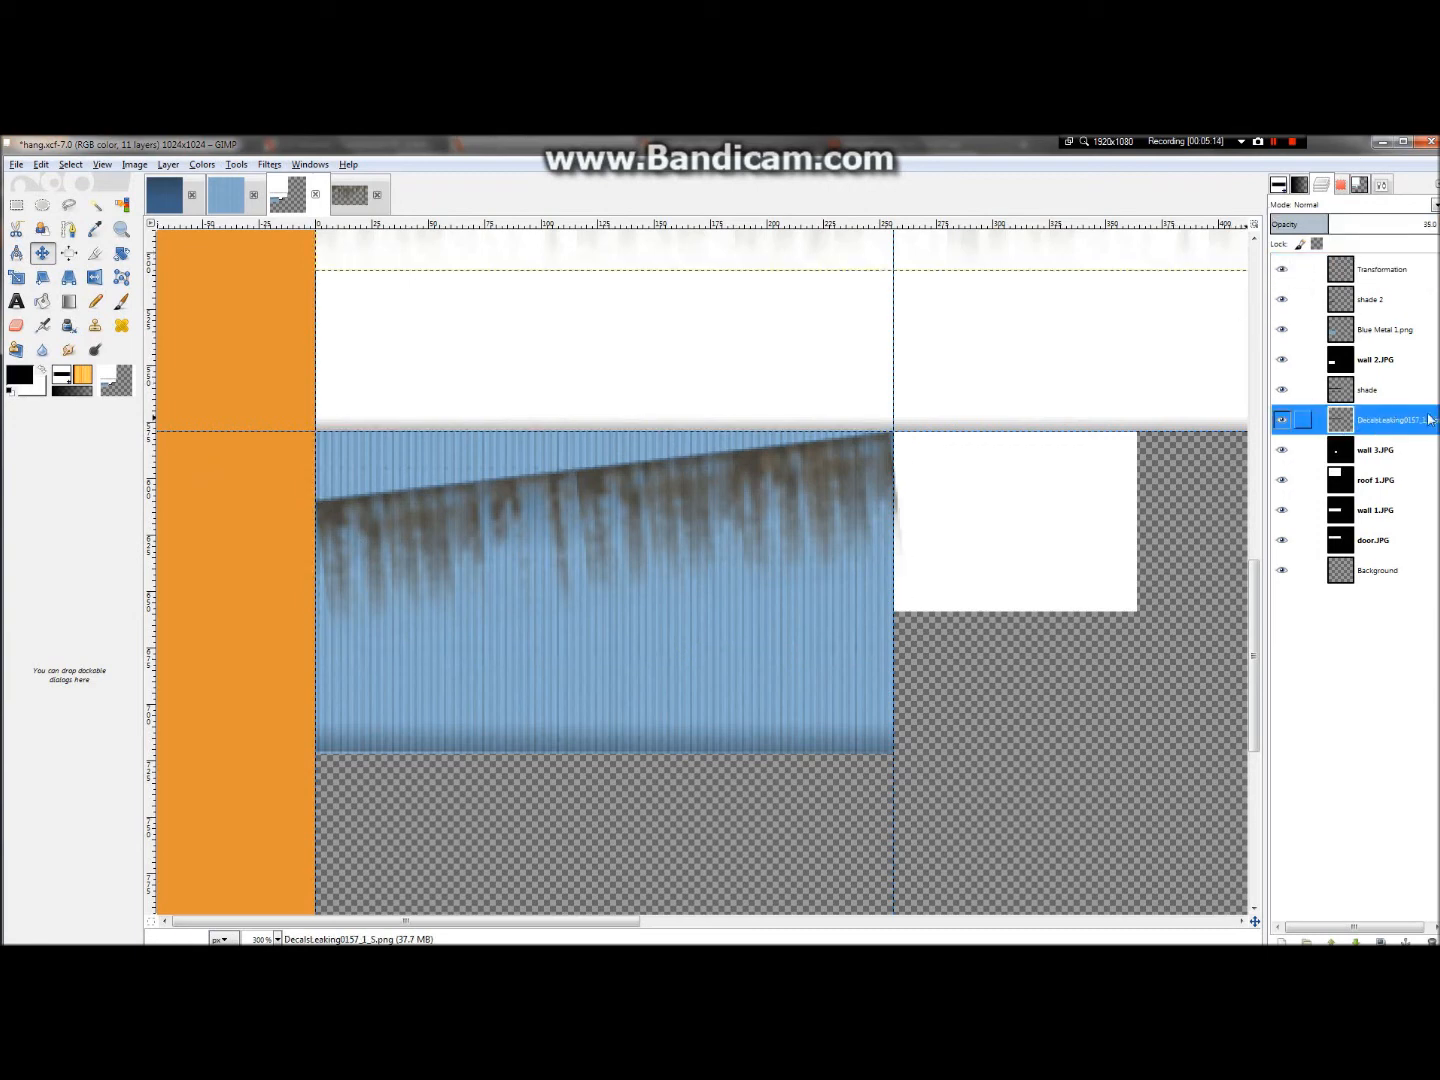
pyautogui.click(1363, 277)
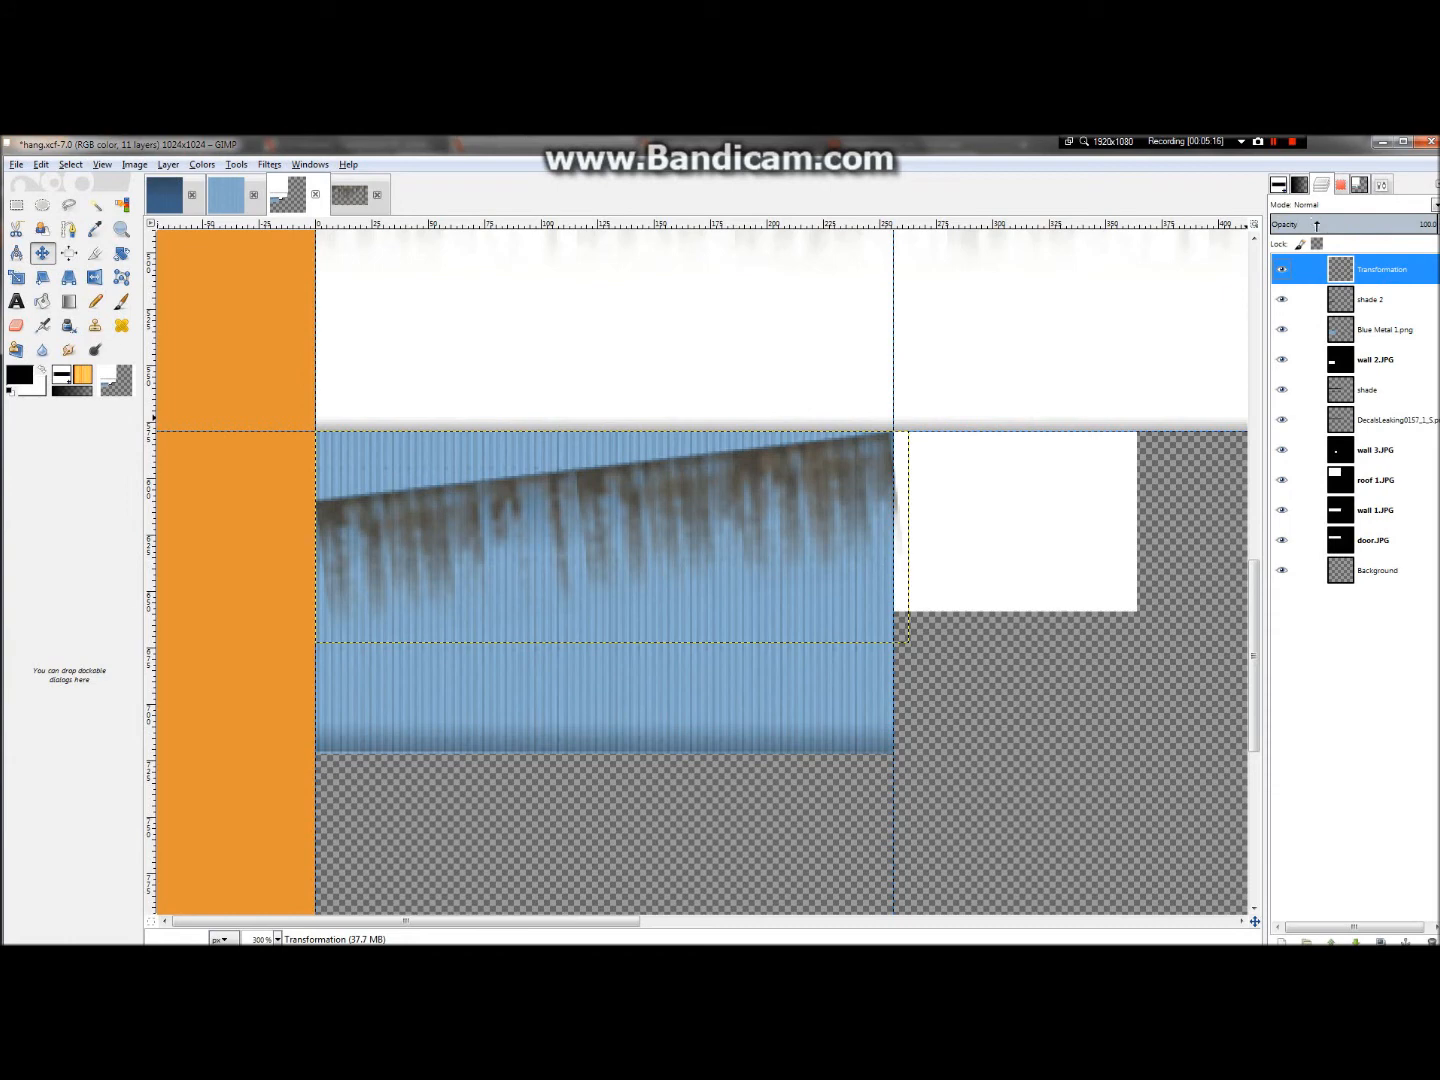
pyautogui.moveTo(1316, 225); pyautogui.dragTo(1310, 226)
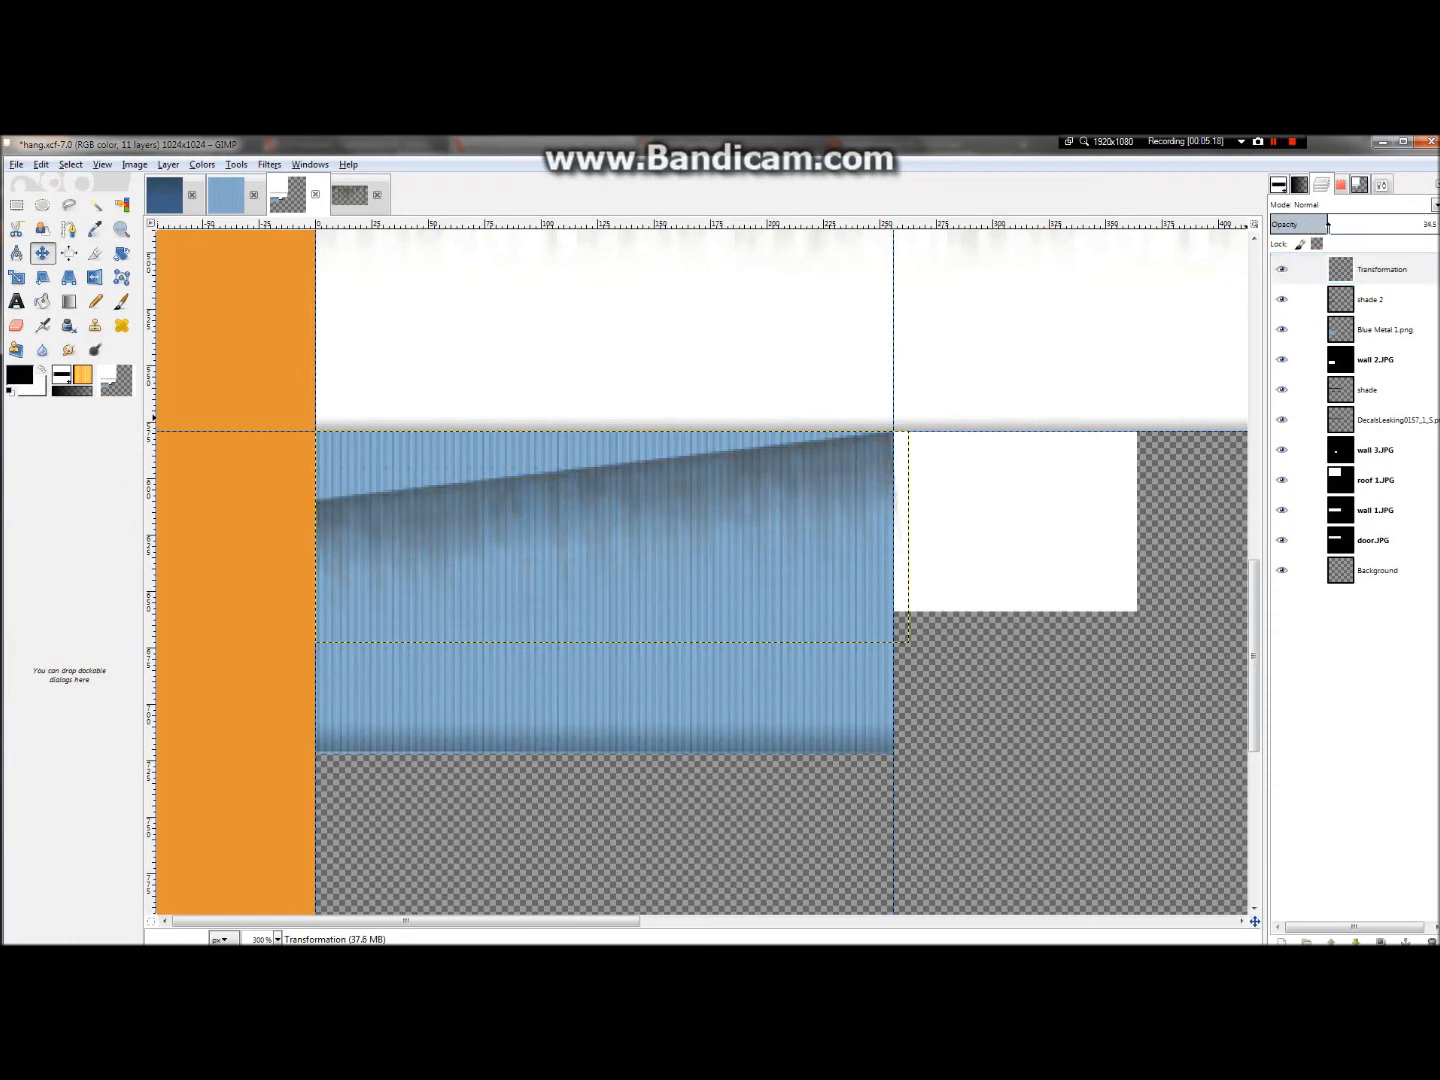
# - Save the image as hang.xcf and export it again to hang.png
pyautogui.scroll(-2, 925, 497)
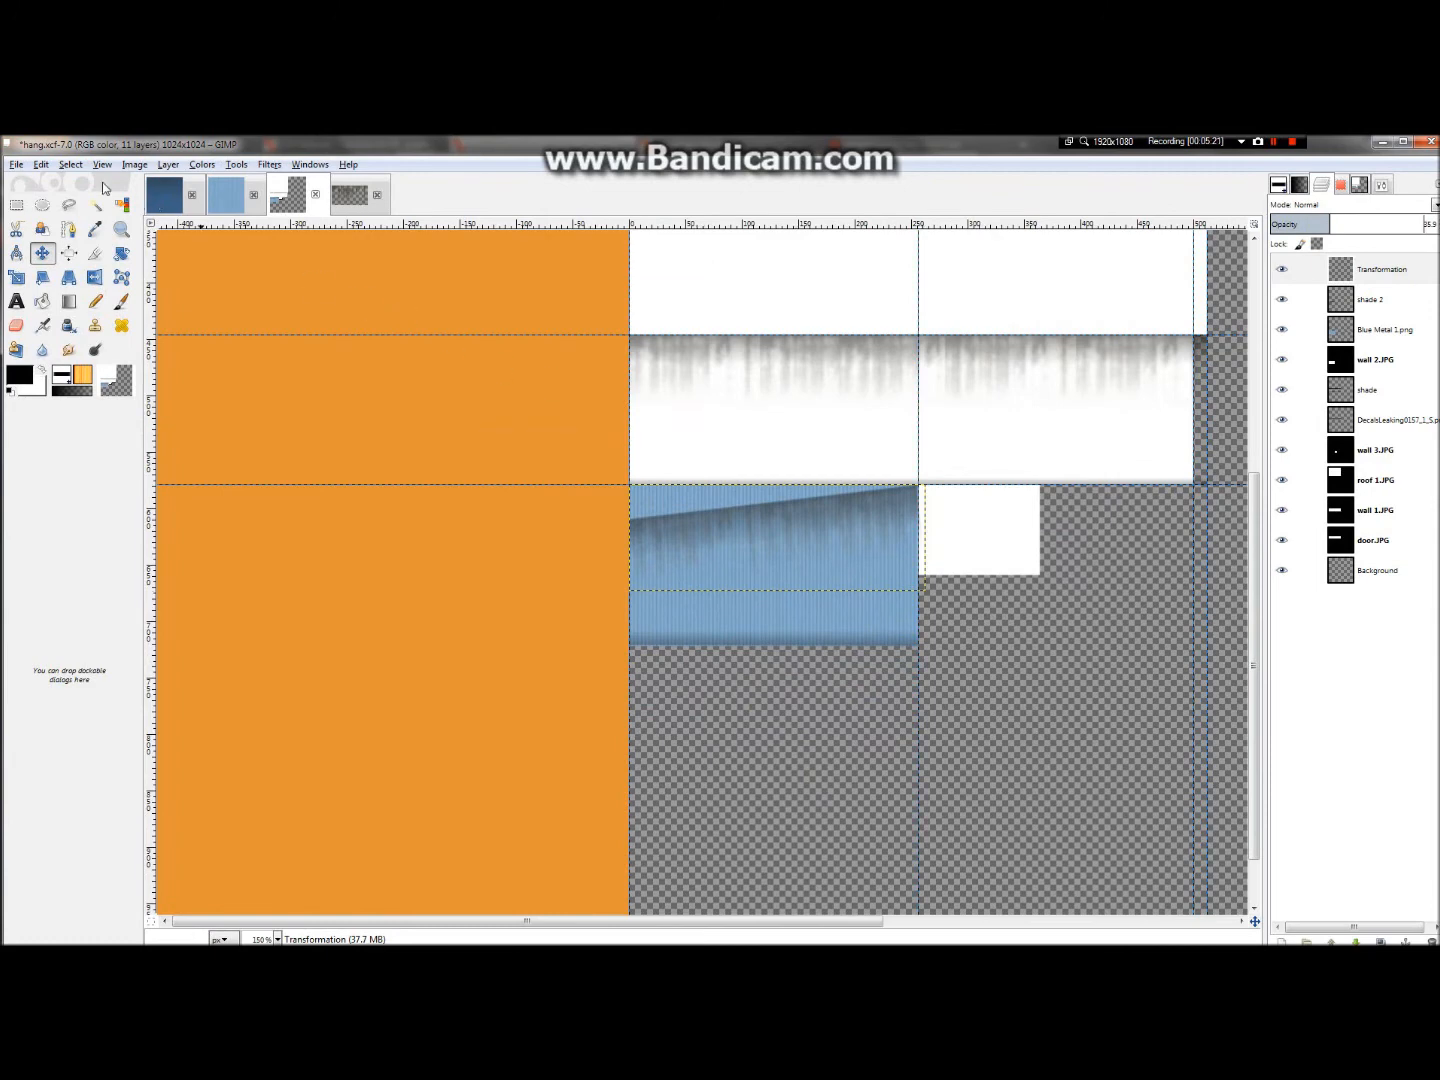
pyautogui.click(16, 165)
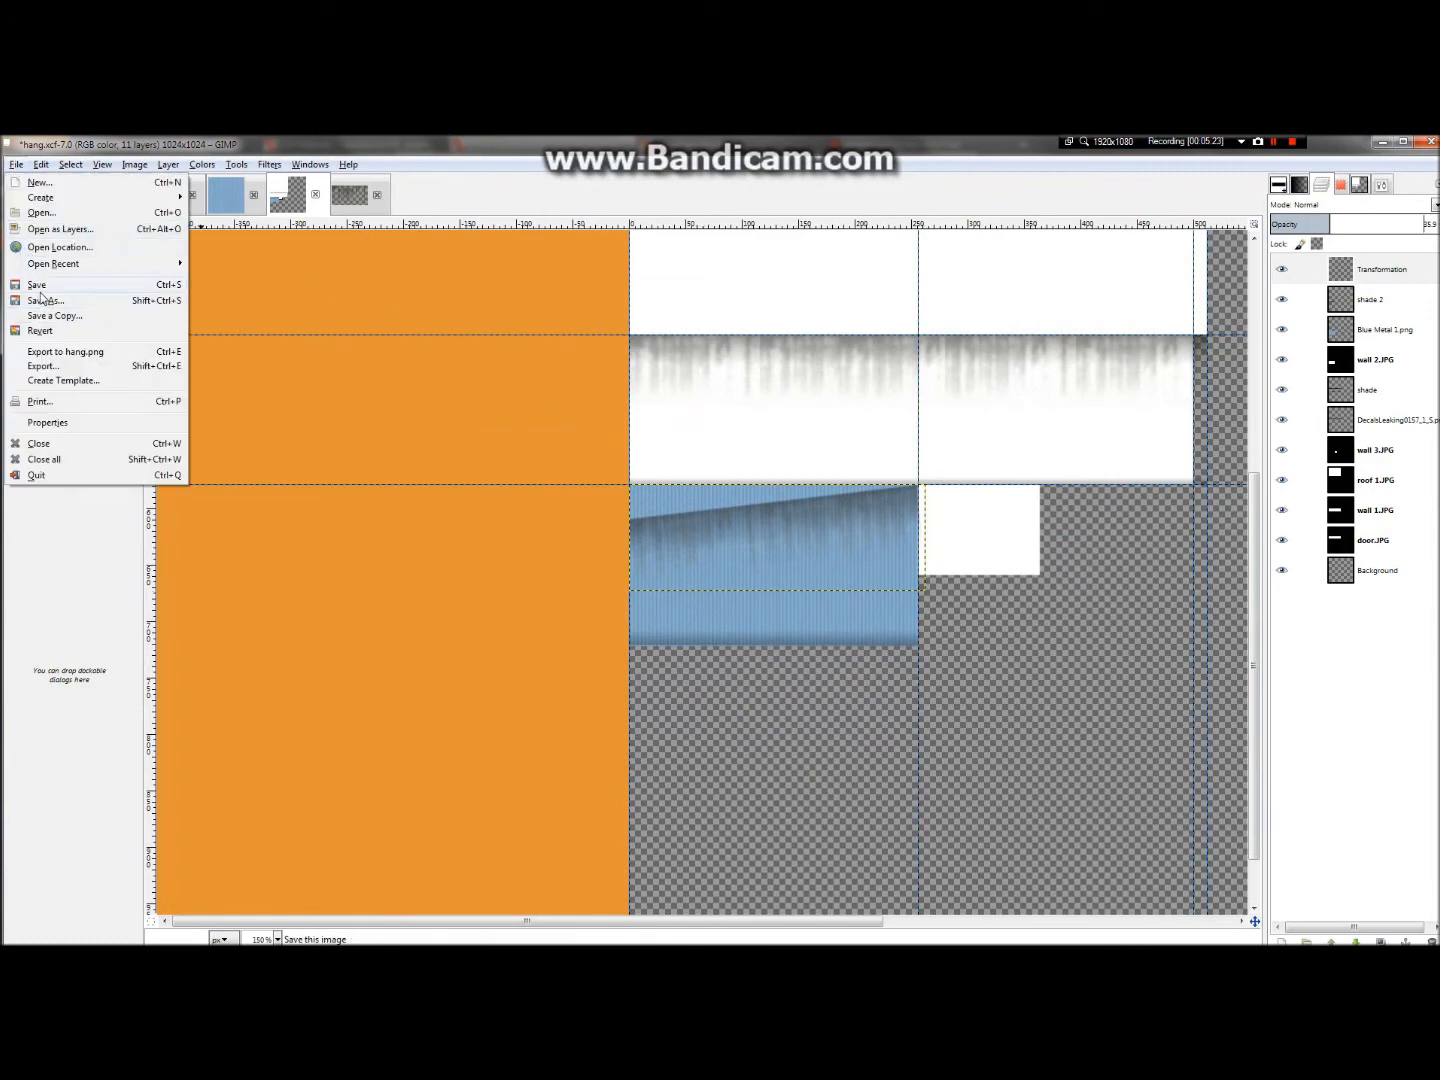
pyautogui.click(24, 272)
pyautogui.click(14, 164)
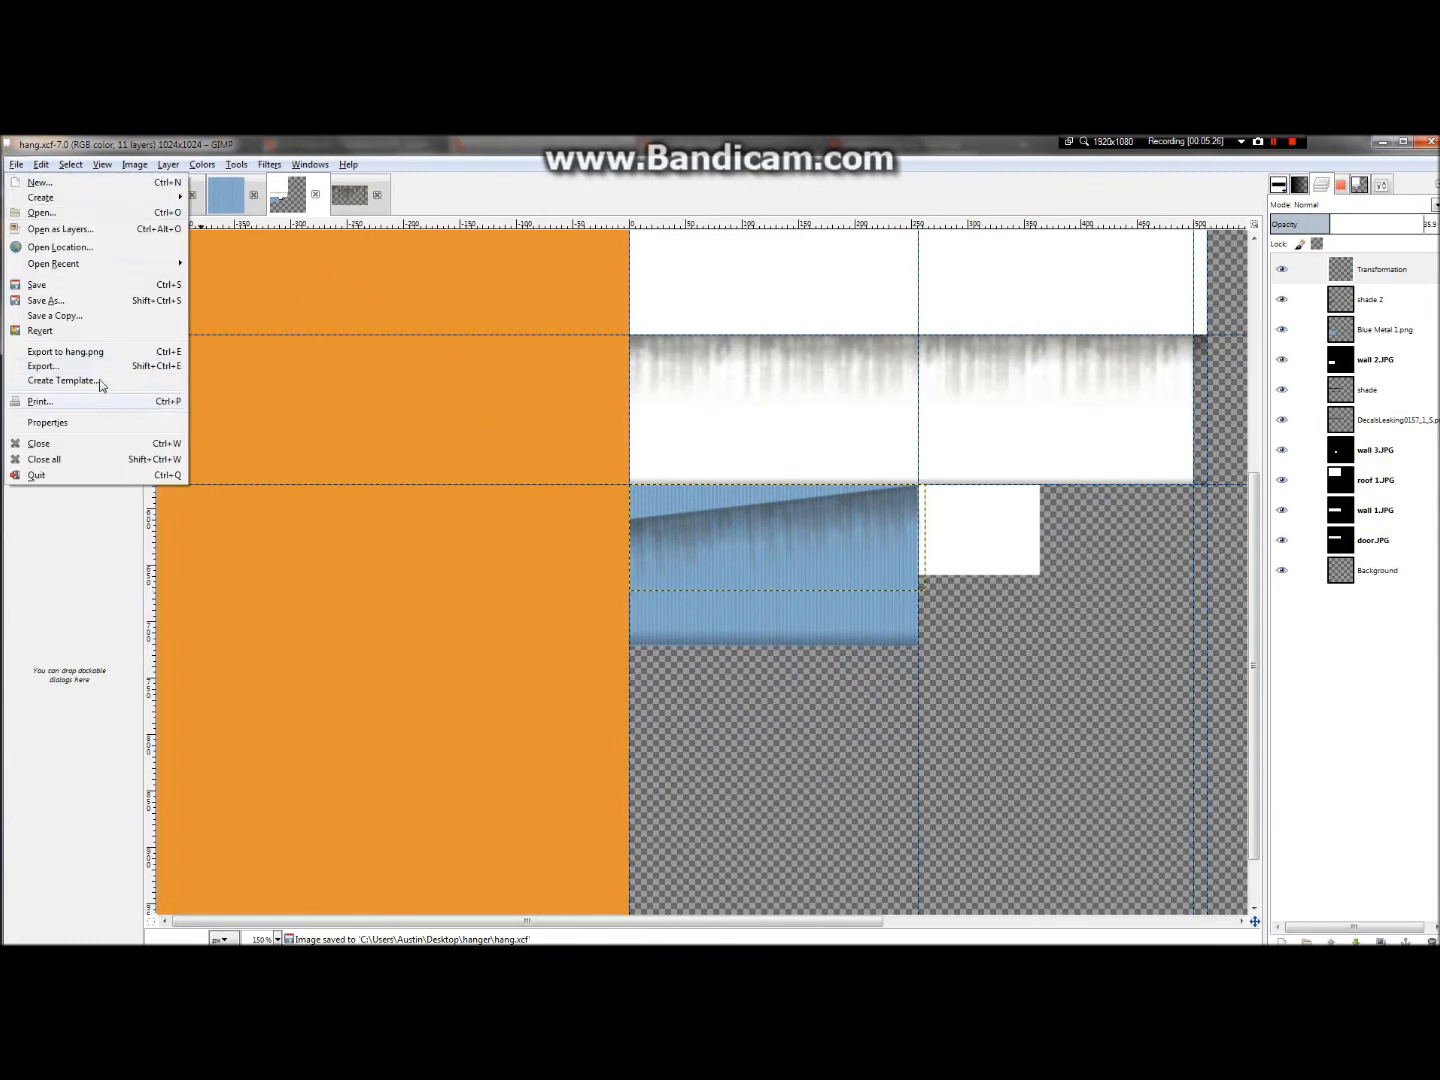
pyautogui.click(89, 353)
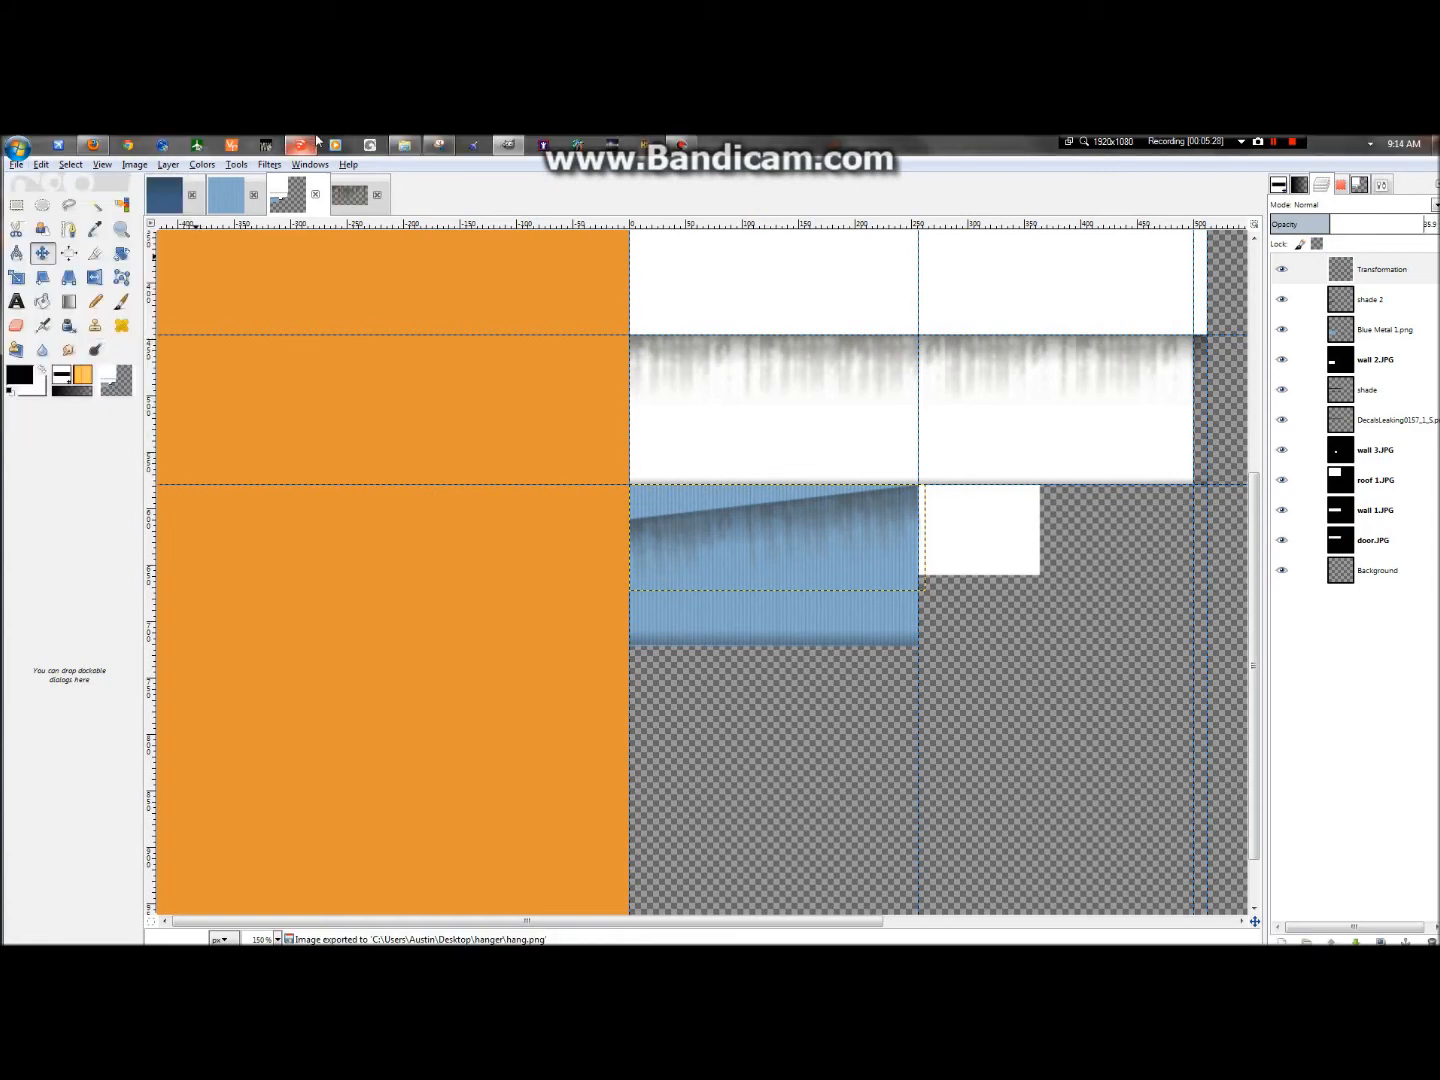
# - Switch to SketchUp, reload hang.png as Material1's texture image, and bring the long wall with three windows into view
pyautogui.hotkey('alt', 'Tab')
pyautogui.click(1320, 497)
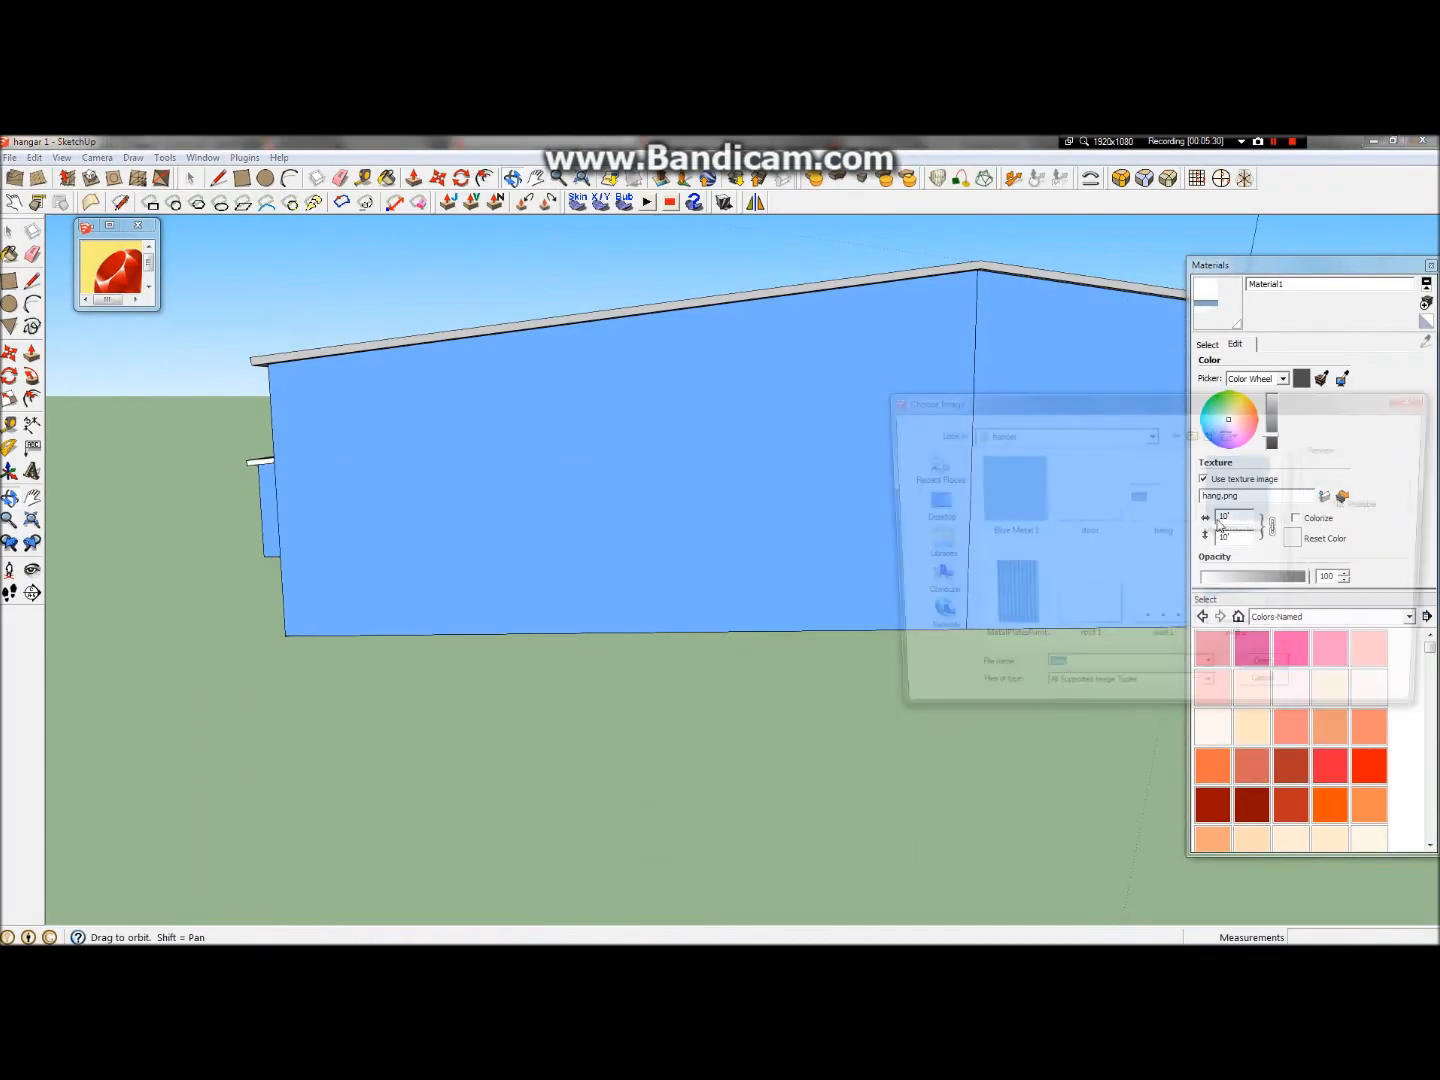
pyautogui.click(1264, 675)
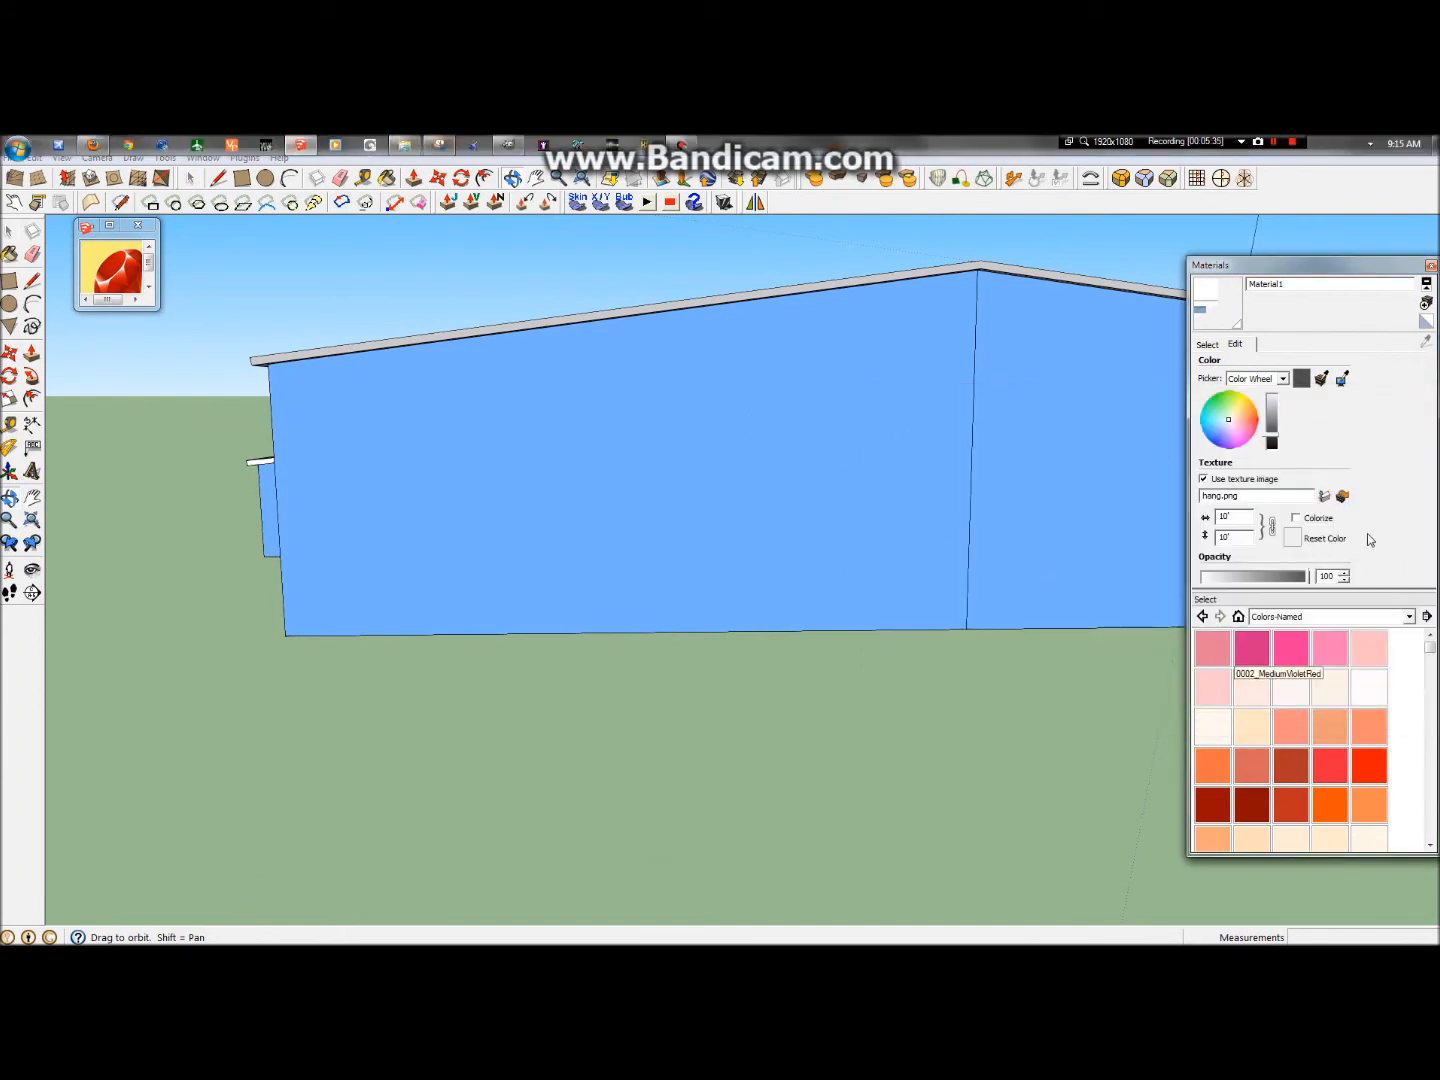
pyautogui.click(1323, 496)
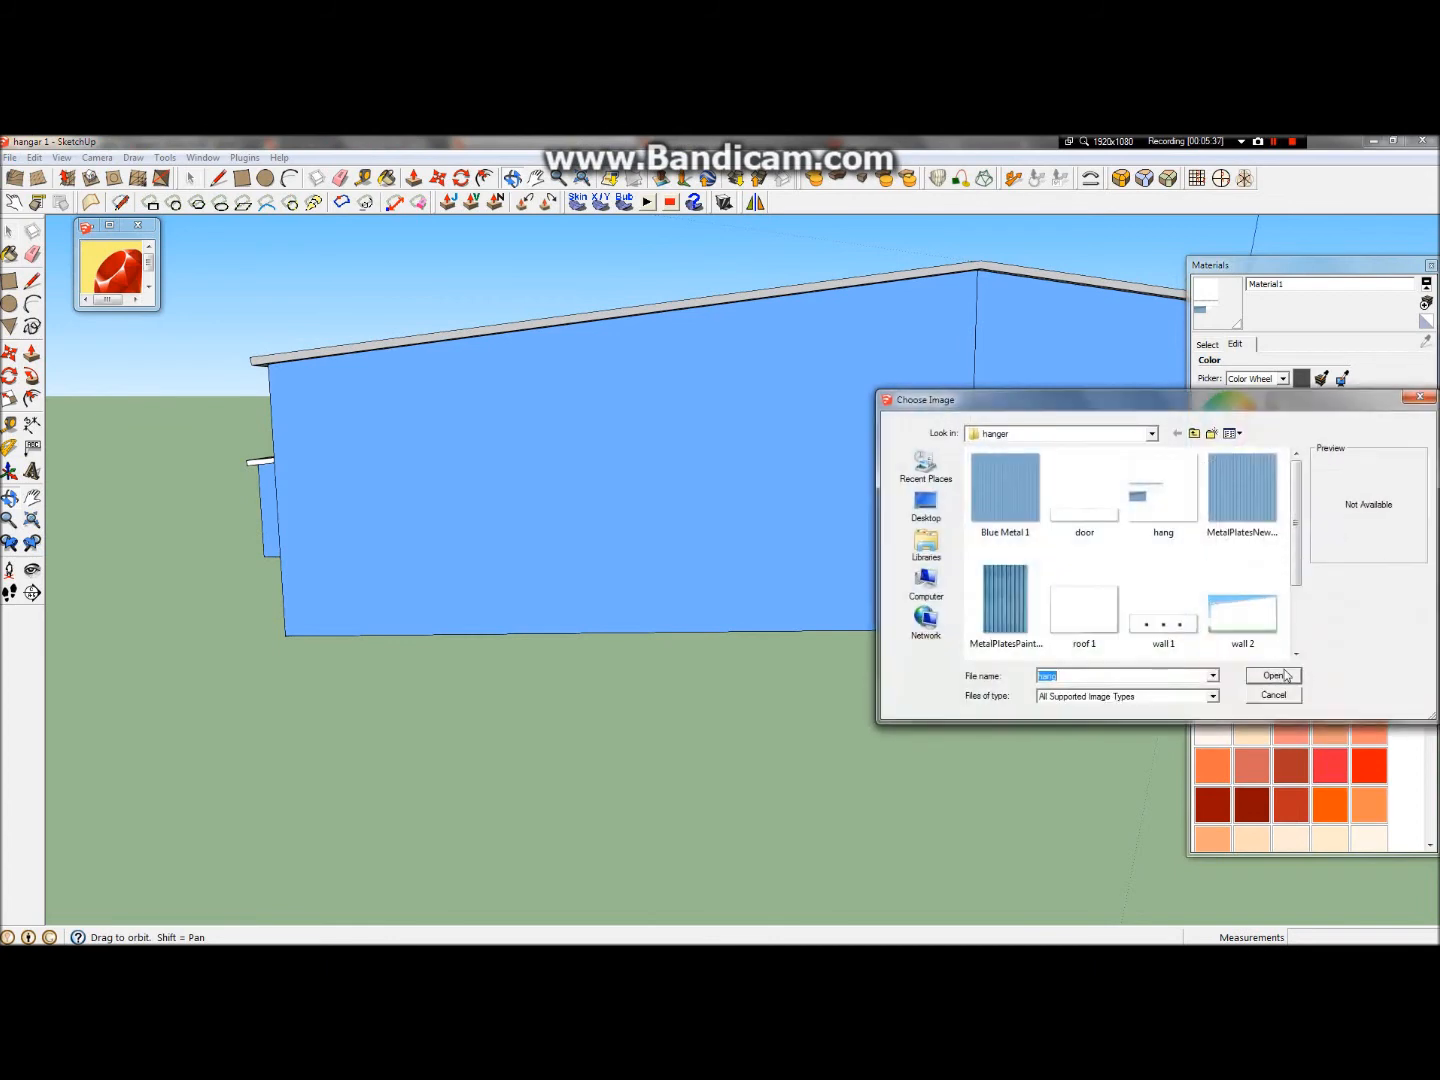
pyautogui.click(1282, 679)
pyautogui.moveTo(720, 424); pyautogui.dragTo(904, 563)
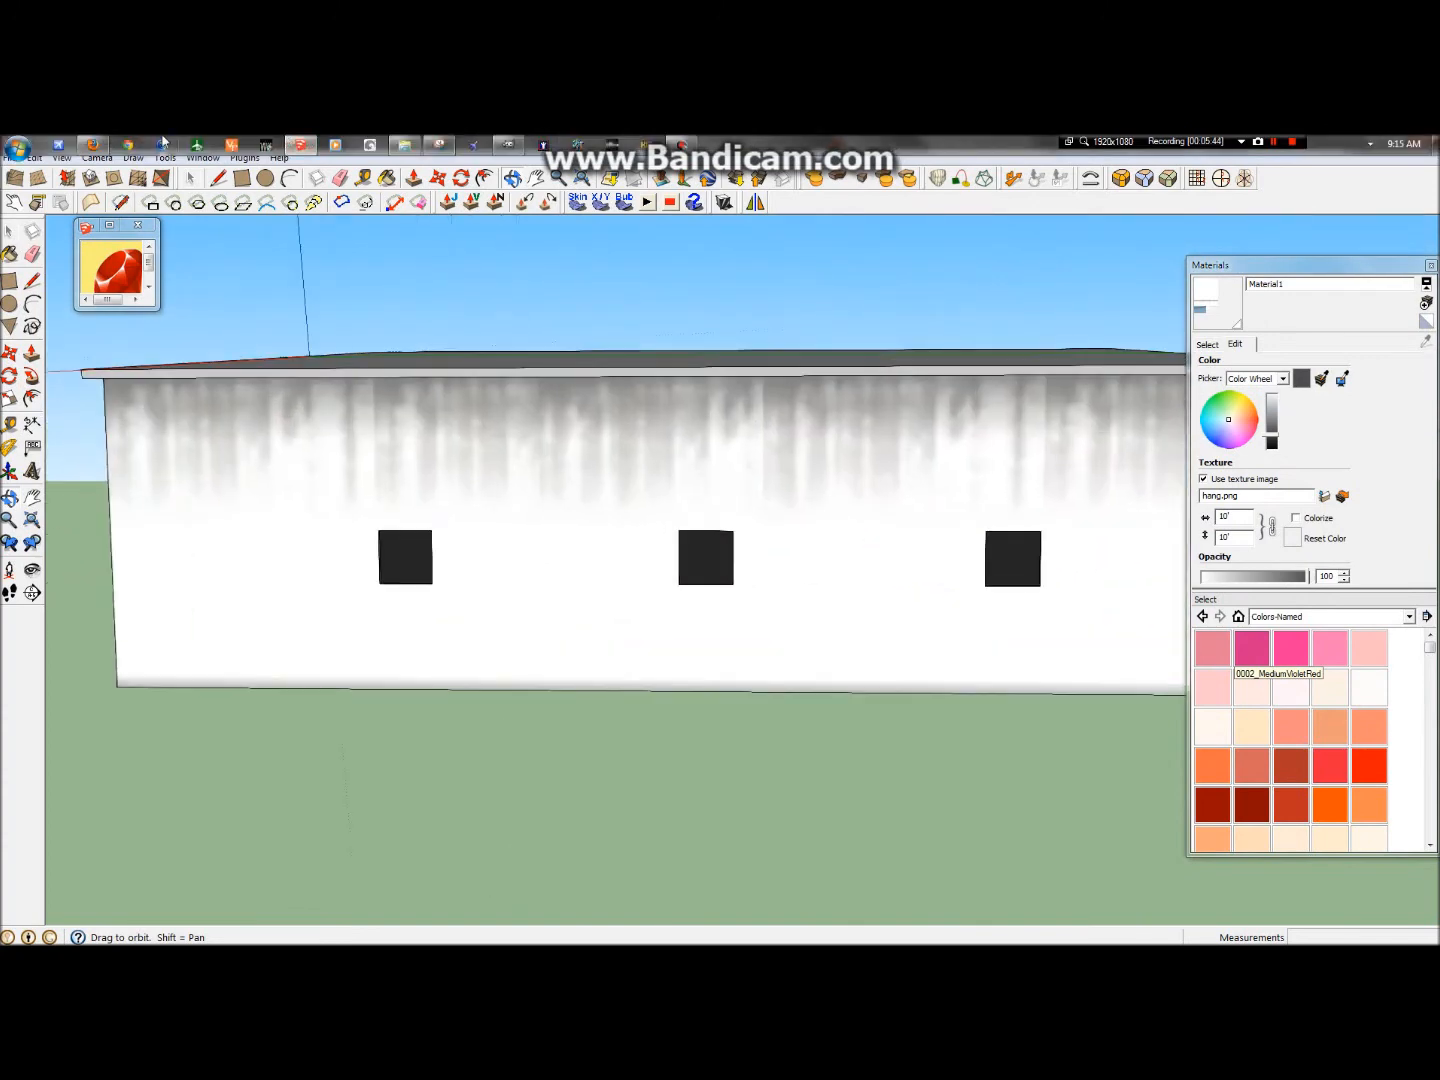
# - Switch to GIMP, duplicate the Blue Metal 1.png layer and place the copy over the left half of the long leak-stained wall
pyautogui.click(88, 146)
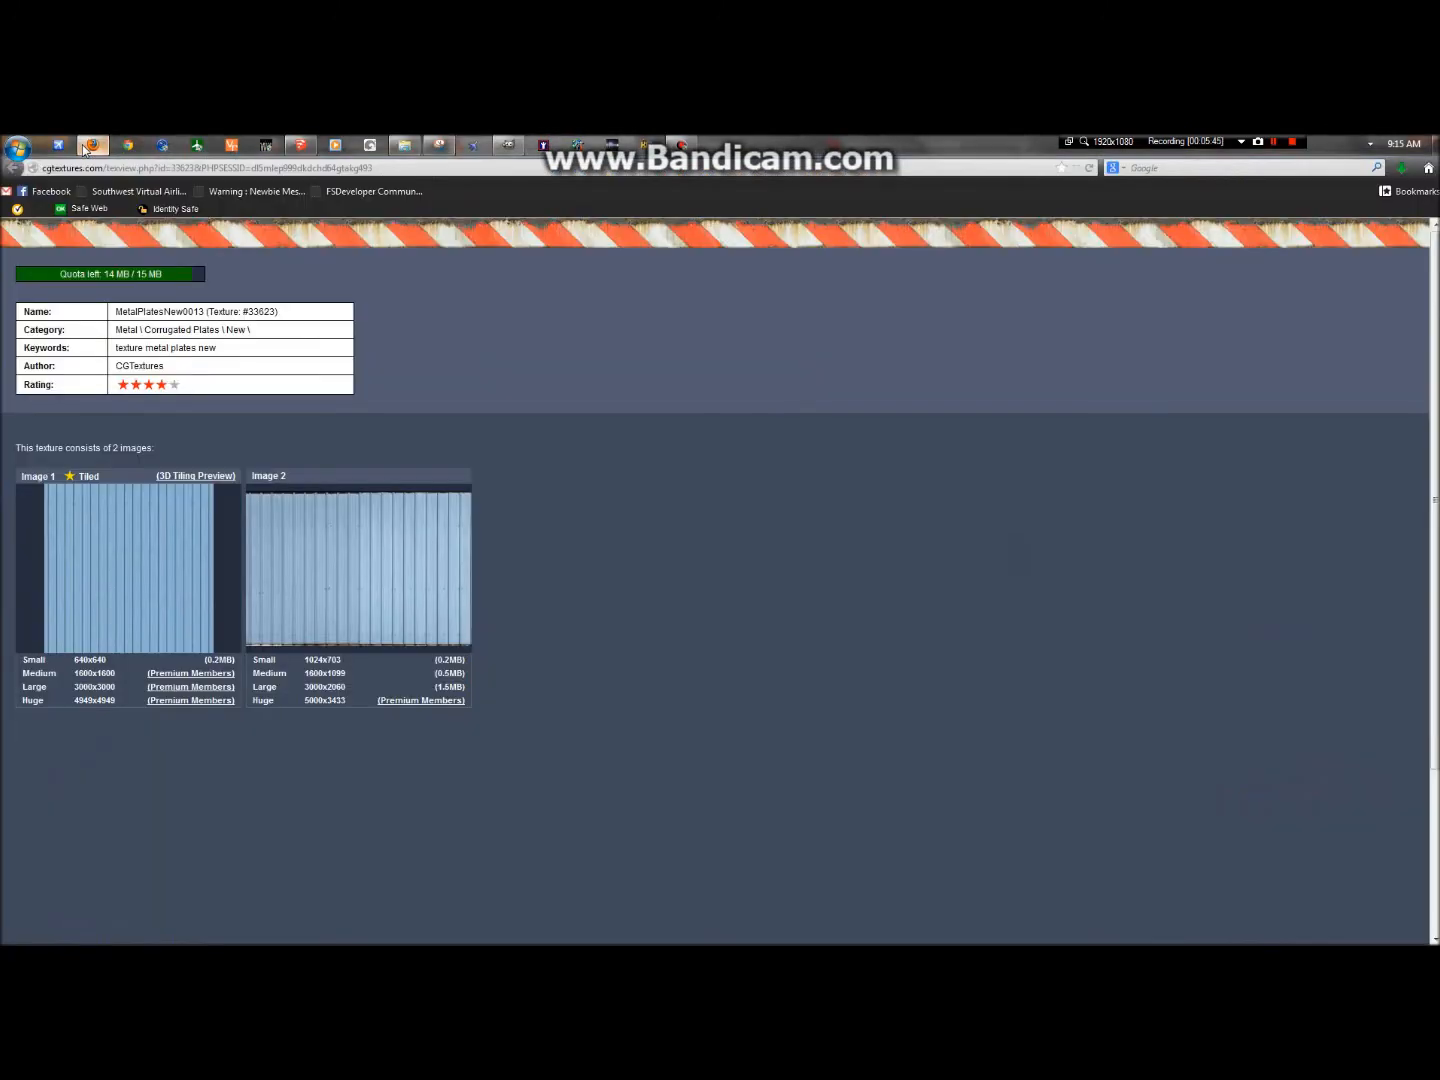
pyautogui.click(520, 142)
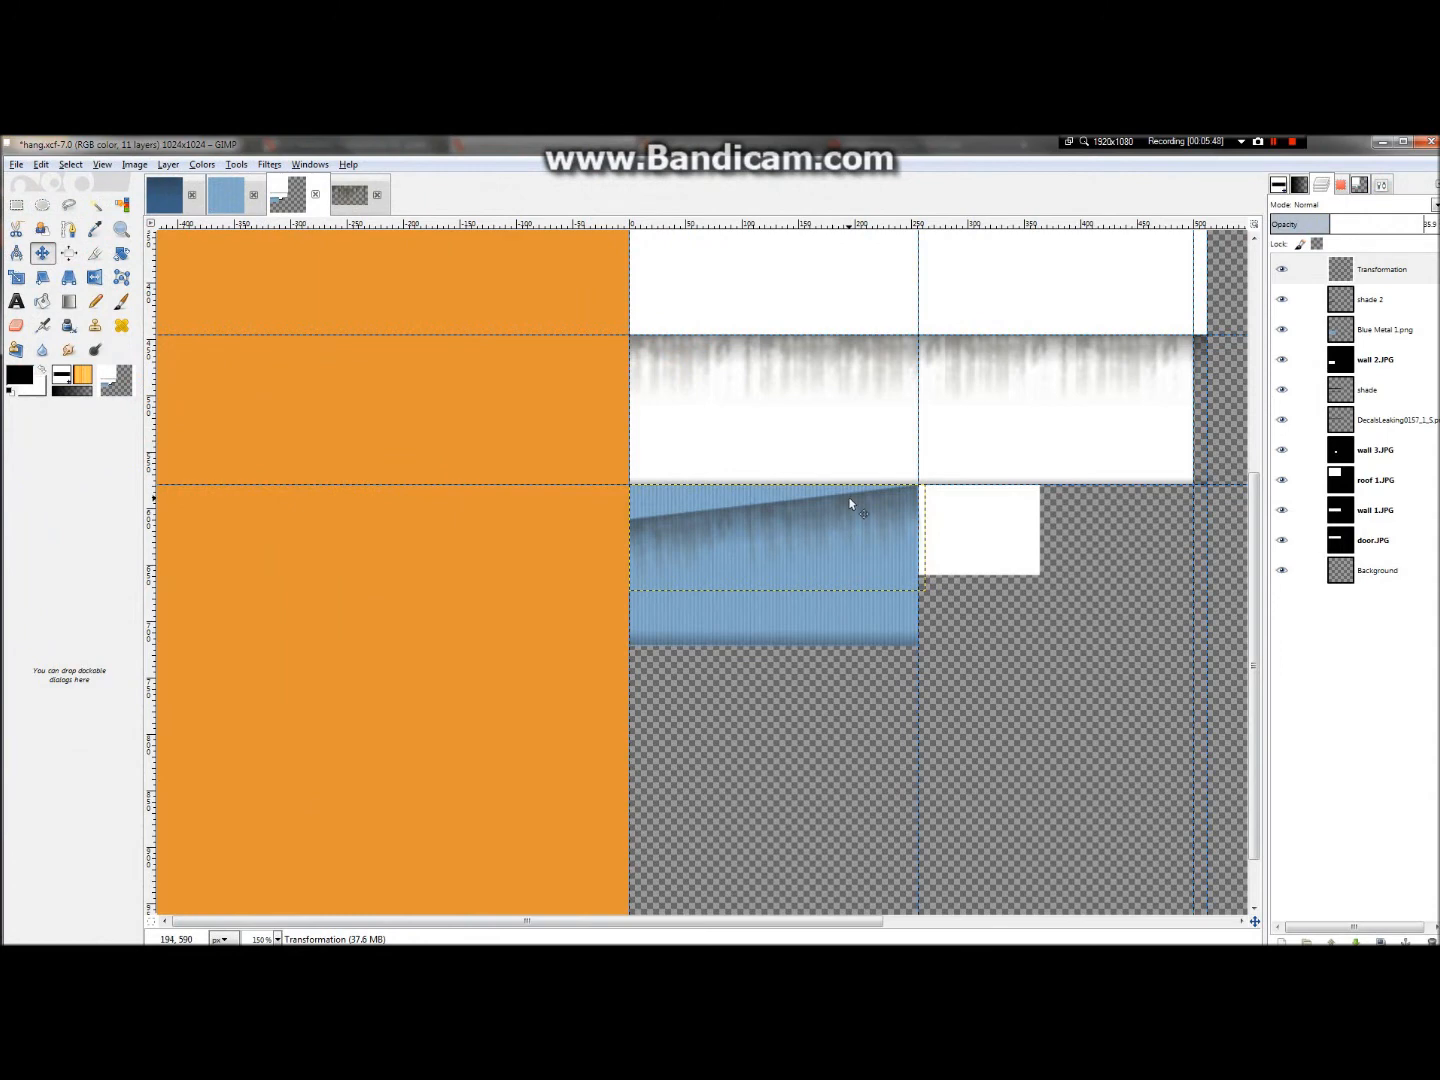
pyautogui.scroll(2, 849, 503)
pyautogui.click(1379, 331)
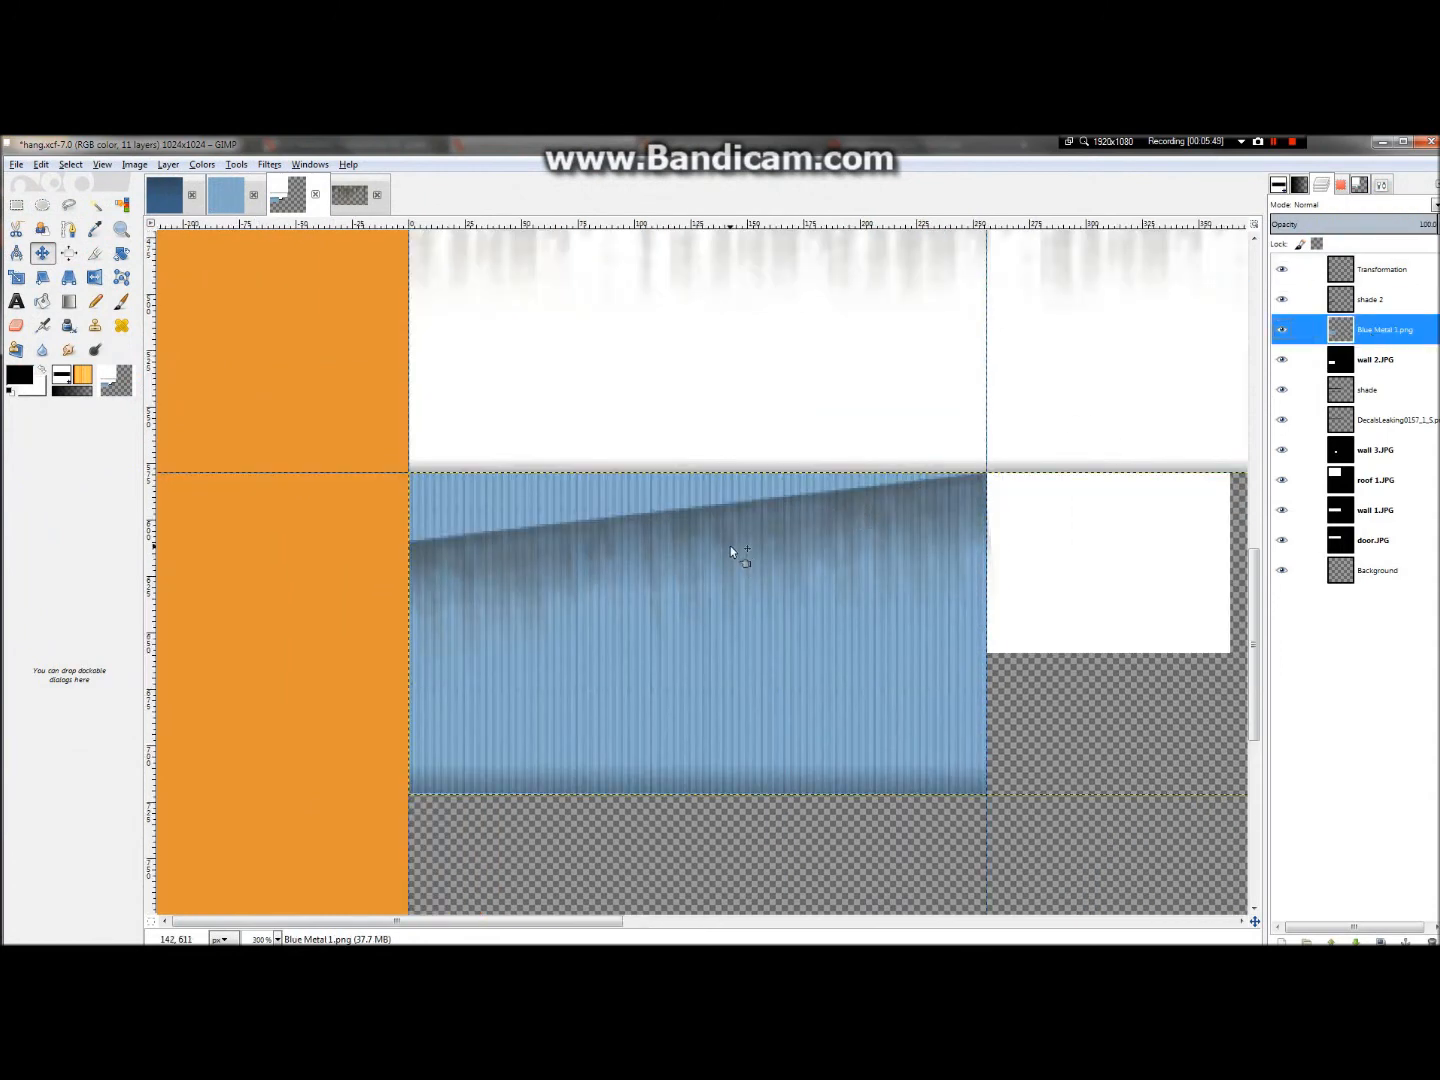
pyautogui.scroll(-2, 730, 551)
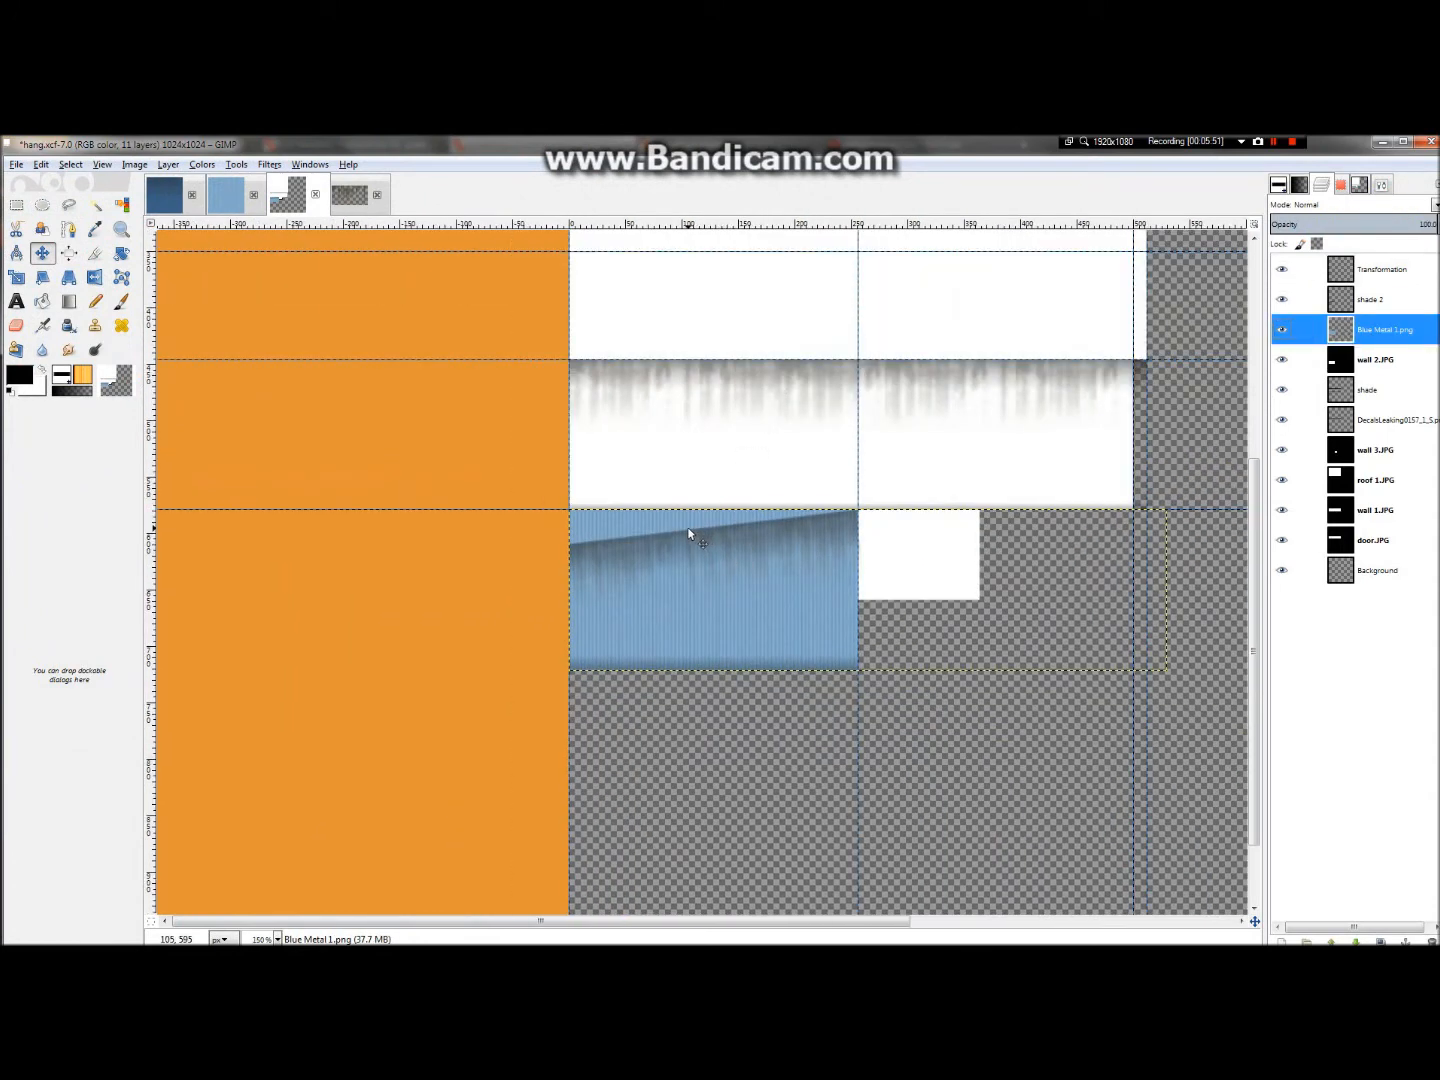
pyautogui.hotkey('ctrl', 'shift', 'd')
pyautogui.moveTo(691, 531); pyautogui.dragTo(694, 379)
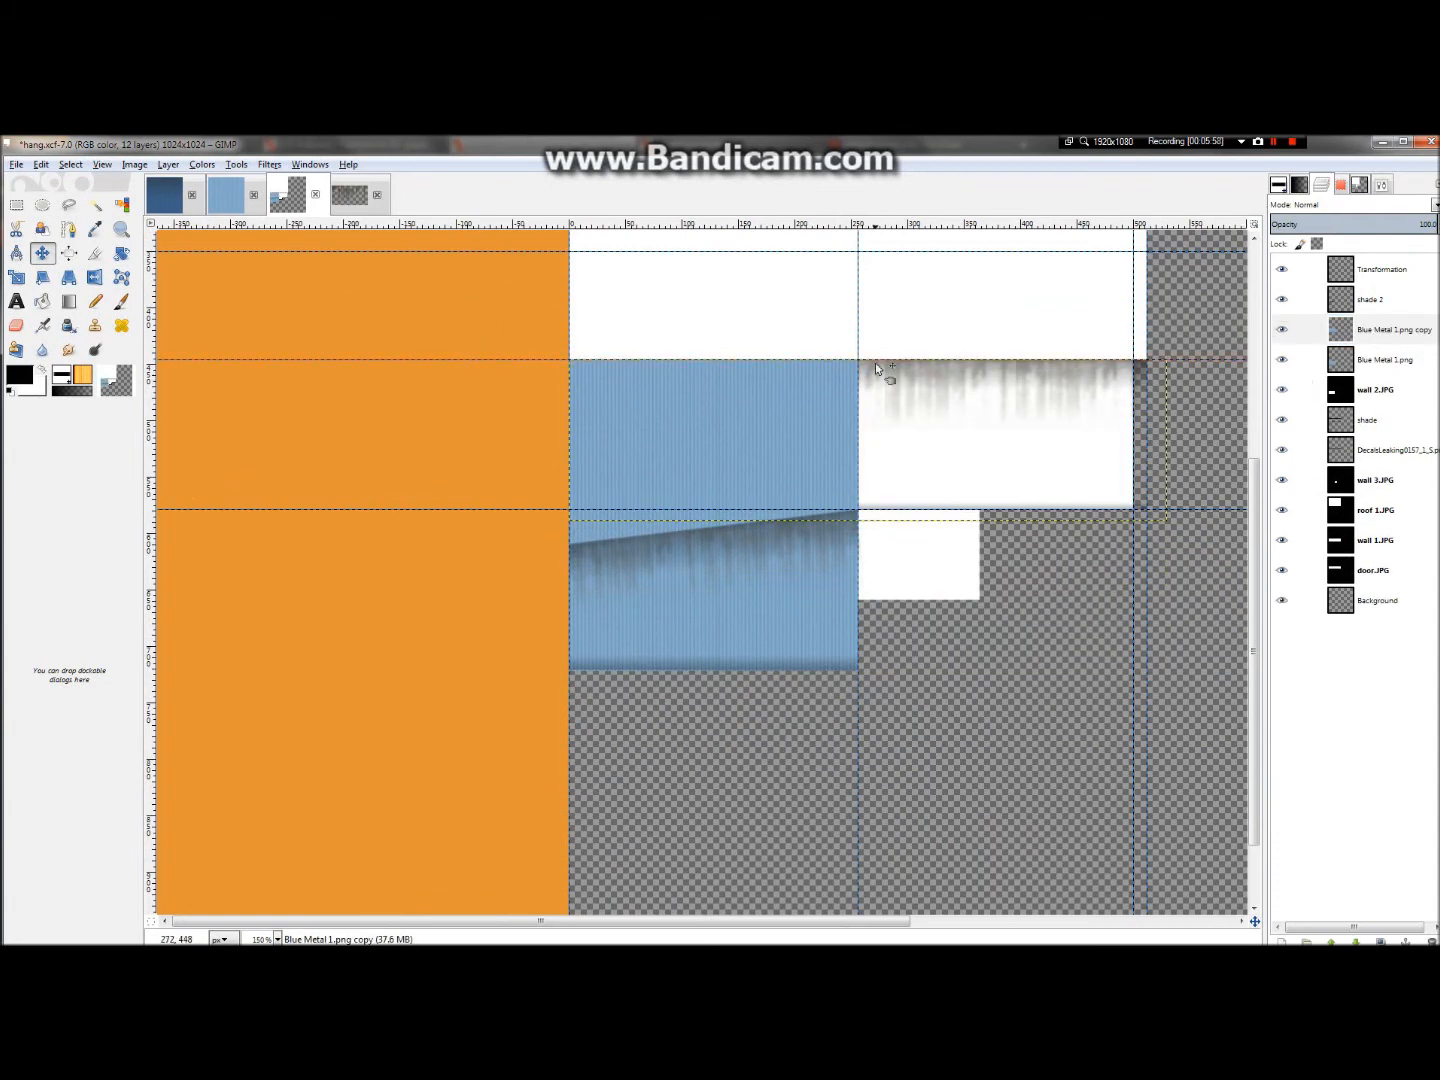
# - Place another Blue Metal copy over the long wall's right half and clear the strip hanging below the wall's bottom guide
pyautogui.hotkey('ctrl', 'shift', 's')
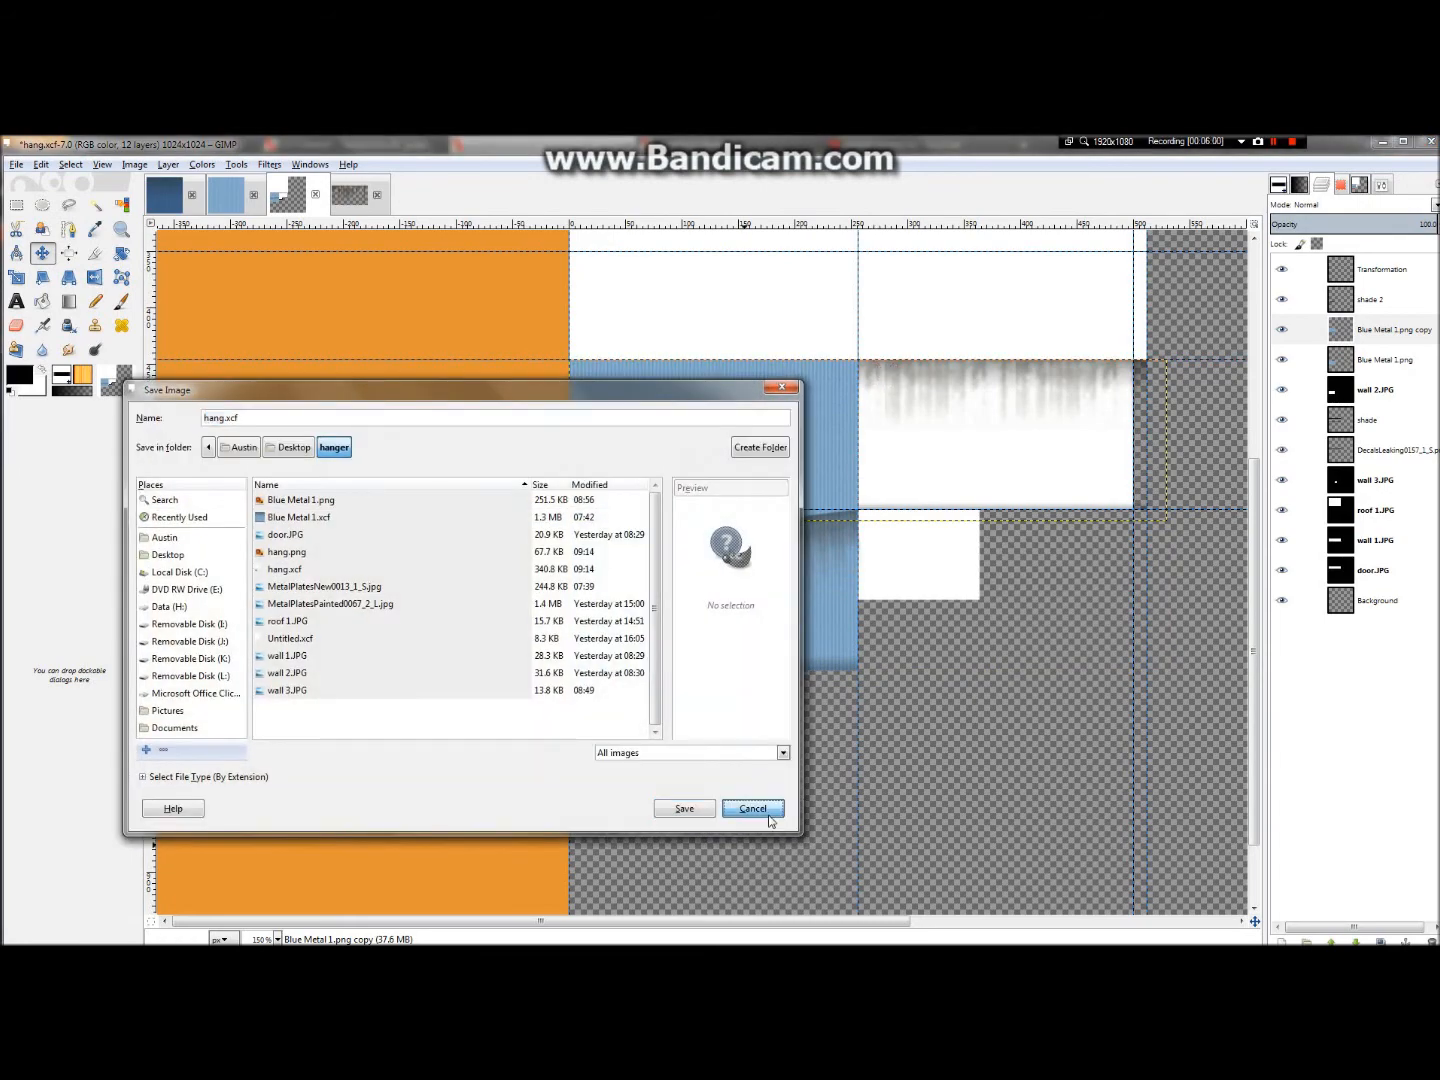
pyautogui.click(762, 806)
pyautogui.hotkey('ctrl', 'shift', 'd')
pyautogui.moveTo(755, 496); pyautogui.dragTo(1063, 455)
pyautogui.click(16, 204)
pyautogui.moveTo(1197, 539); pyautogui.dragTo(858, 511)
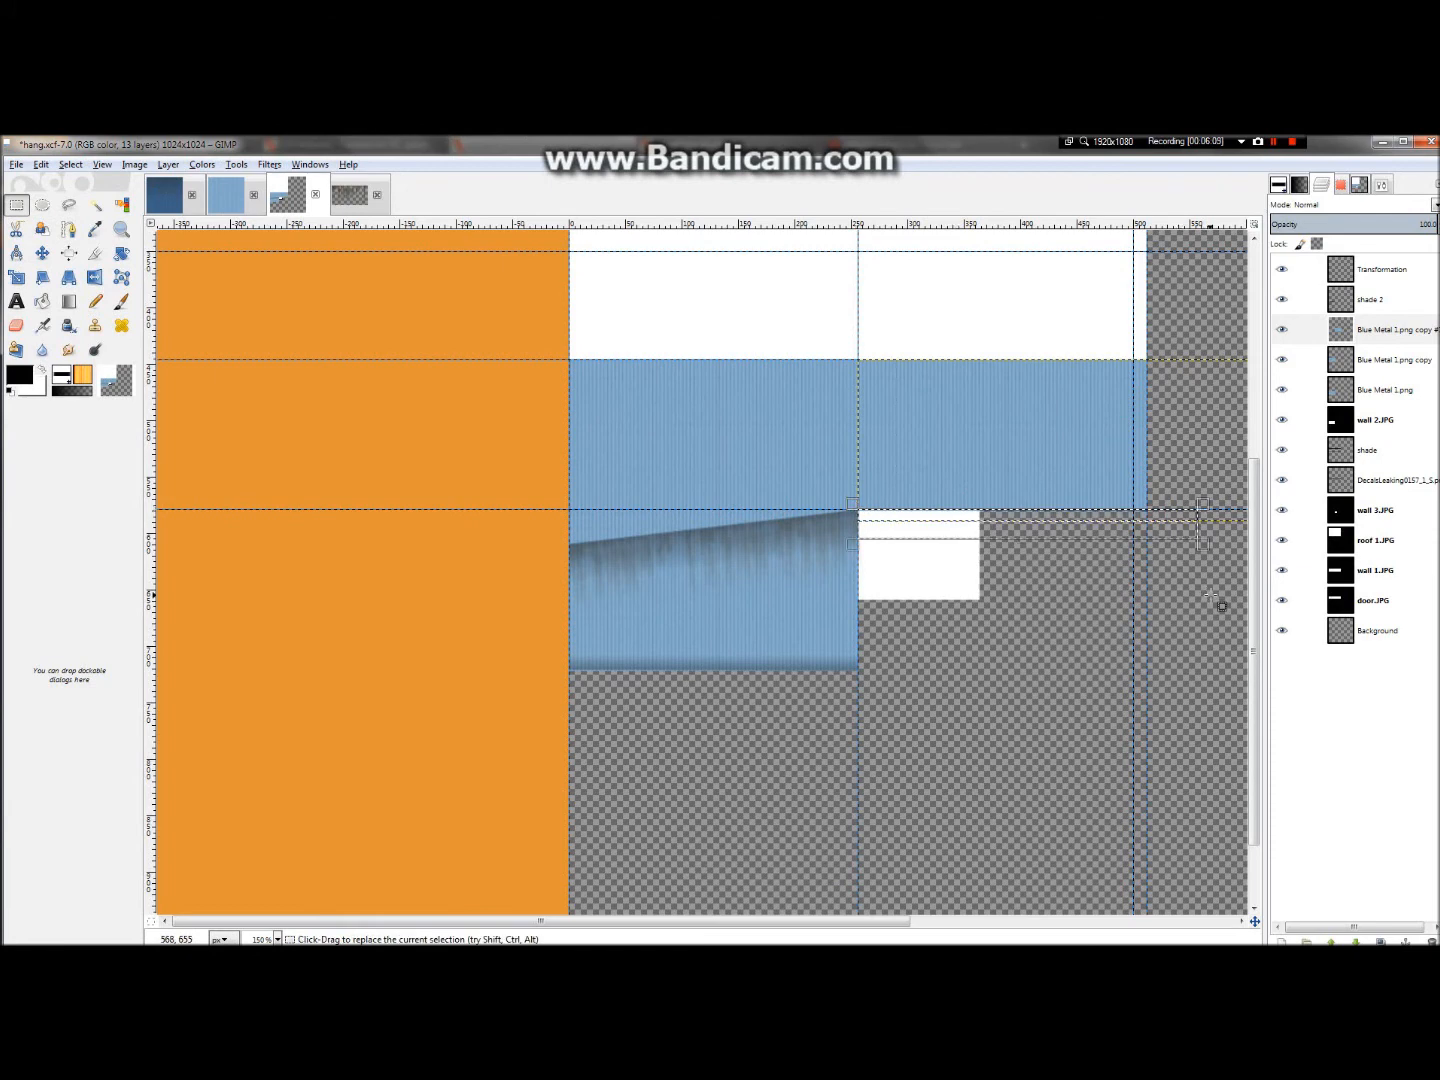
# - Merge the two Blue Metal copies and move the merged layer below the leaking decal layer, above wall 3.JPG
pyautogui.rightClick(1385, 328)
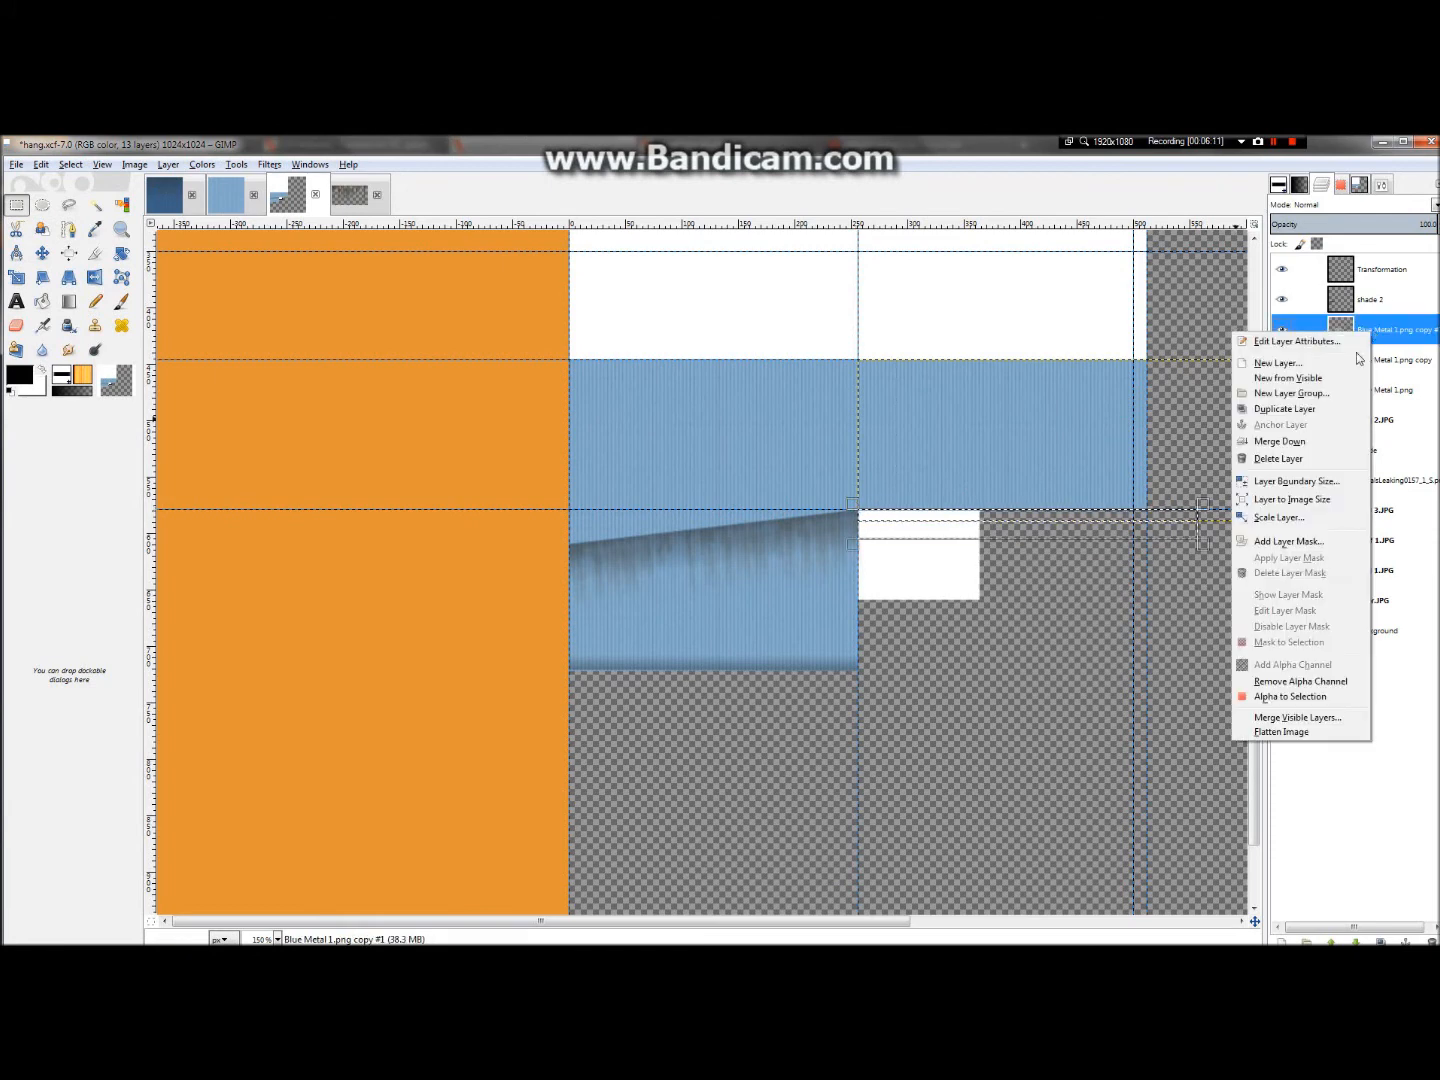
pyautogui.click(1300, 443)
pyautogui.moveTo(1388, 330); pyautogui.dragTo(1392, 468)
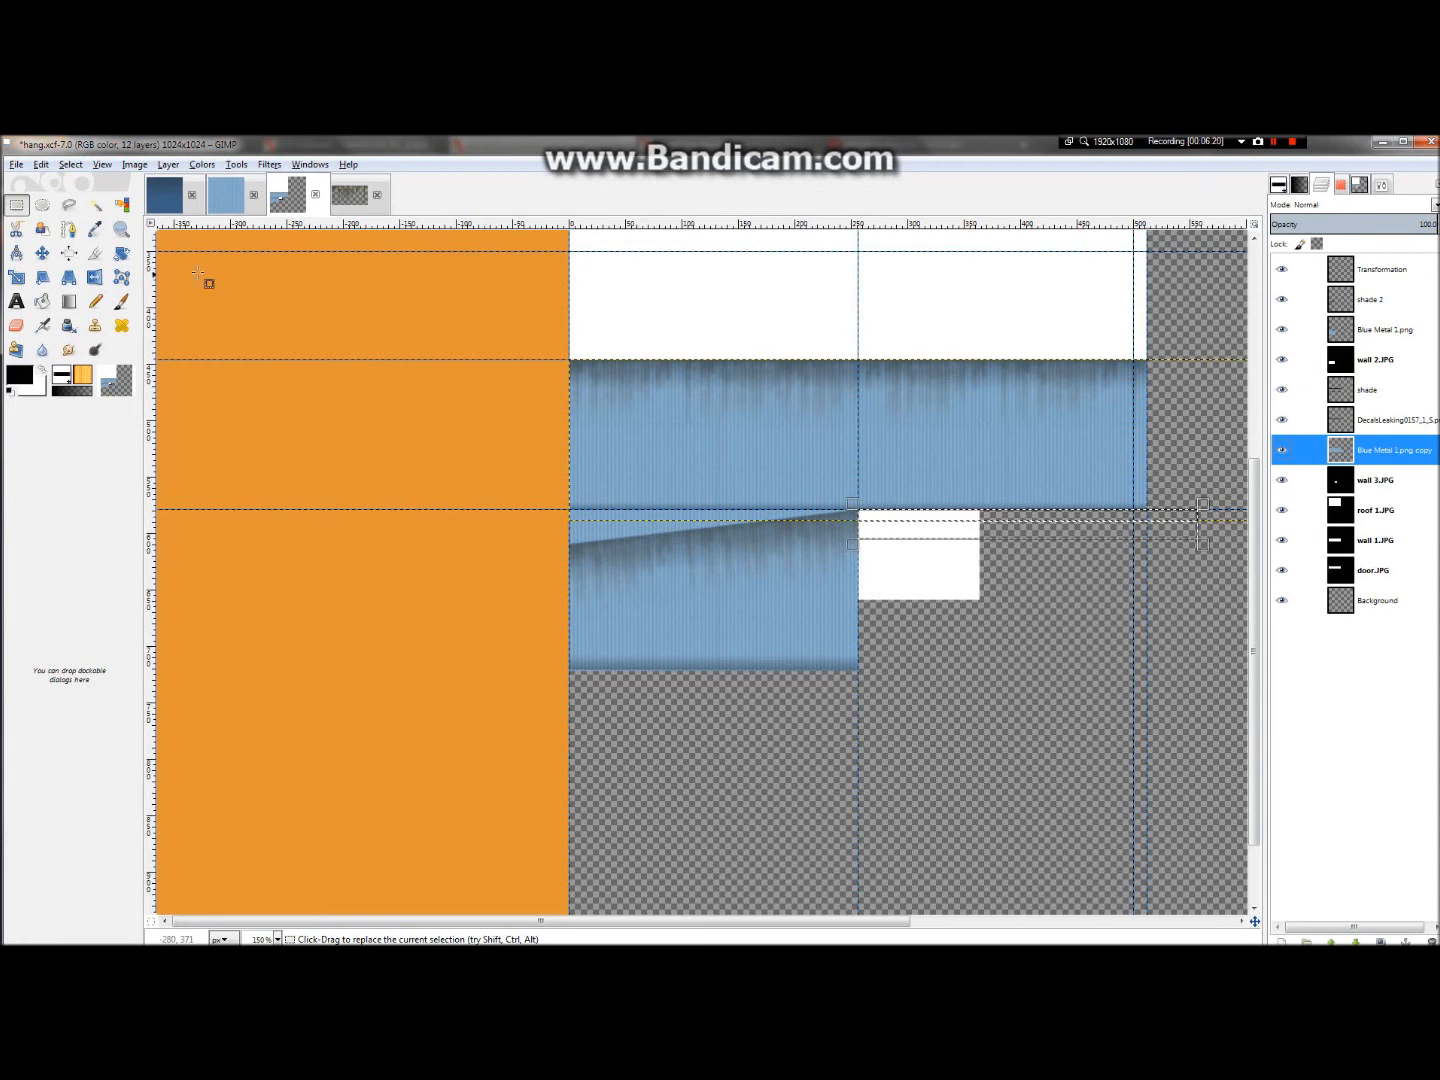
# - Export the updated image to hang.png, switch to SketchUp and reload it as Material1's texture image
pyautogui.click(16, 165)
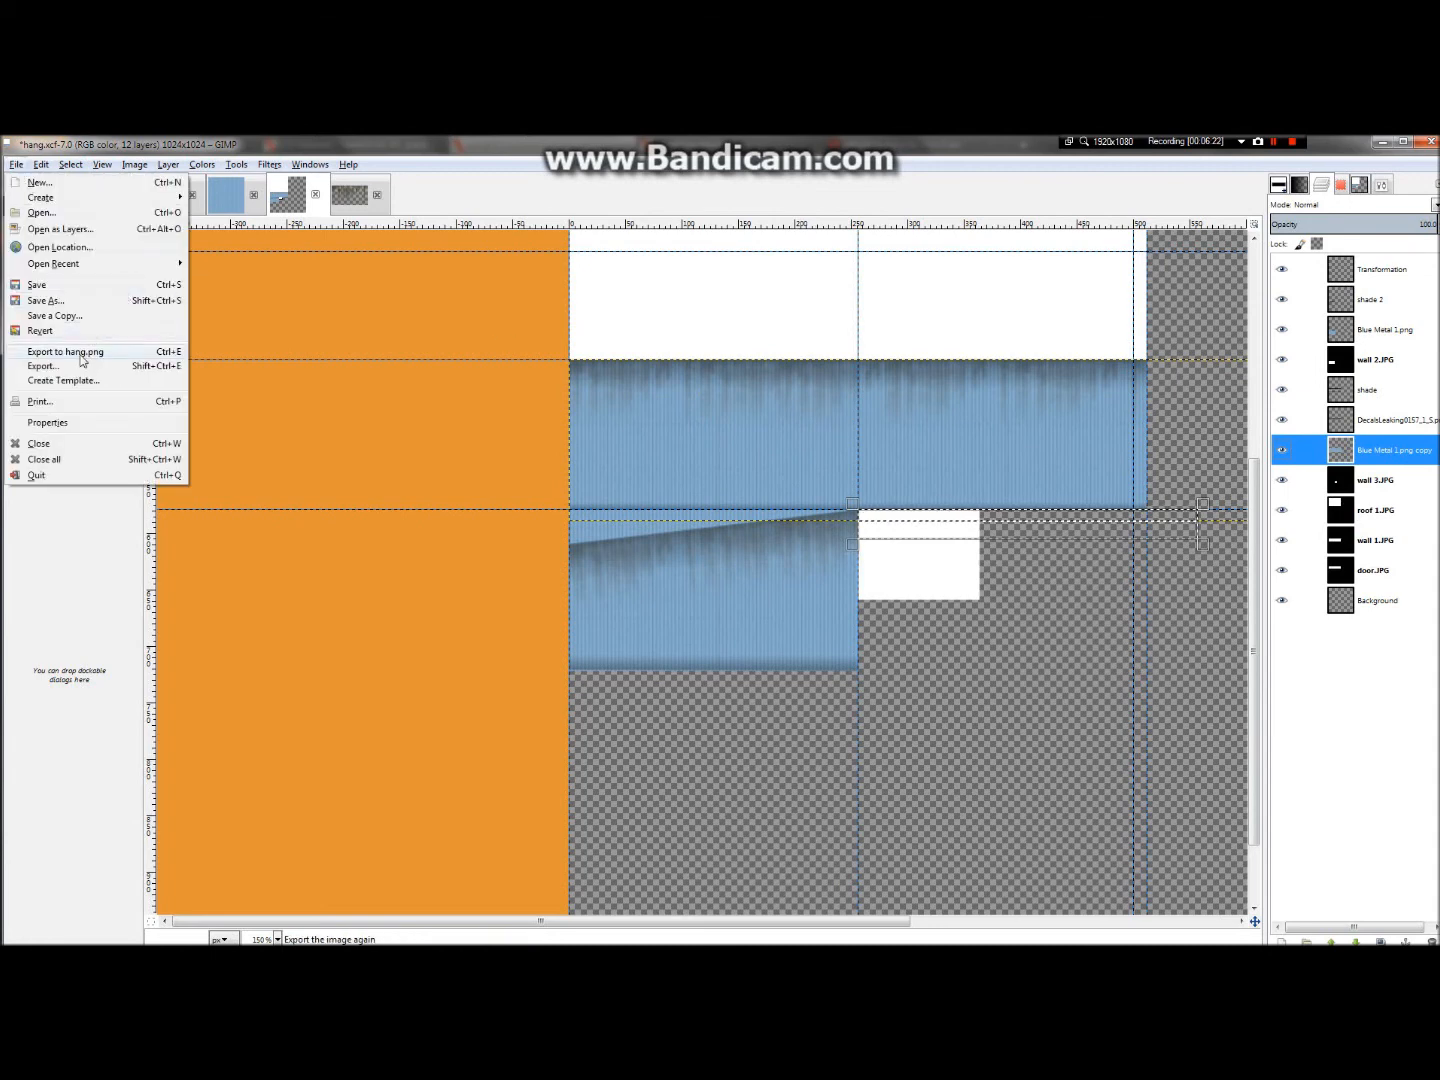
pyautogui.click(65, 352)
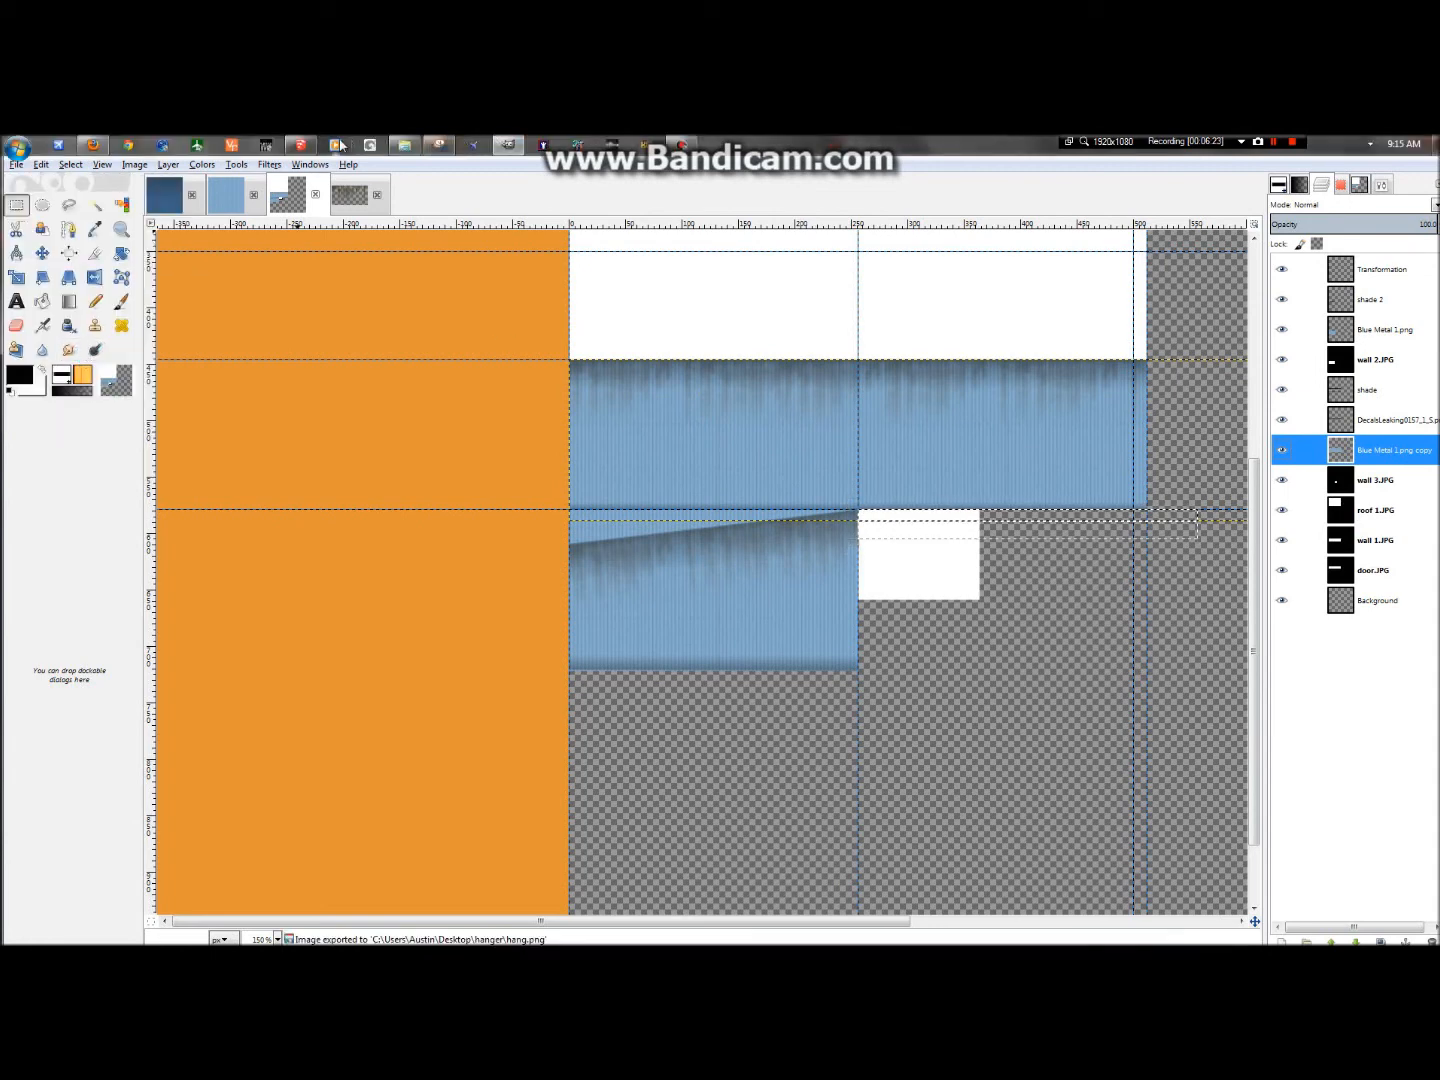
pyautogui.click(311, 142)
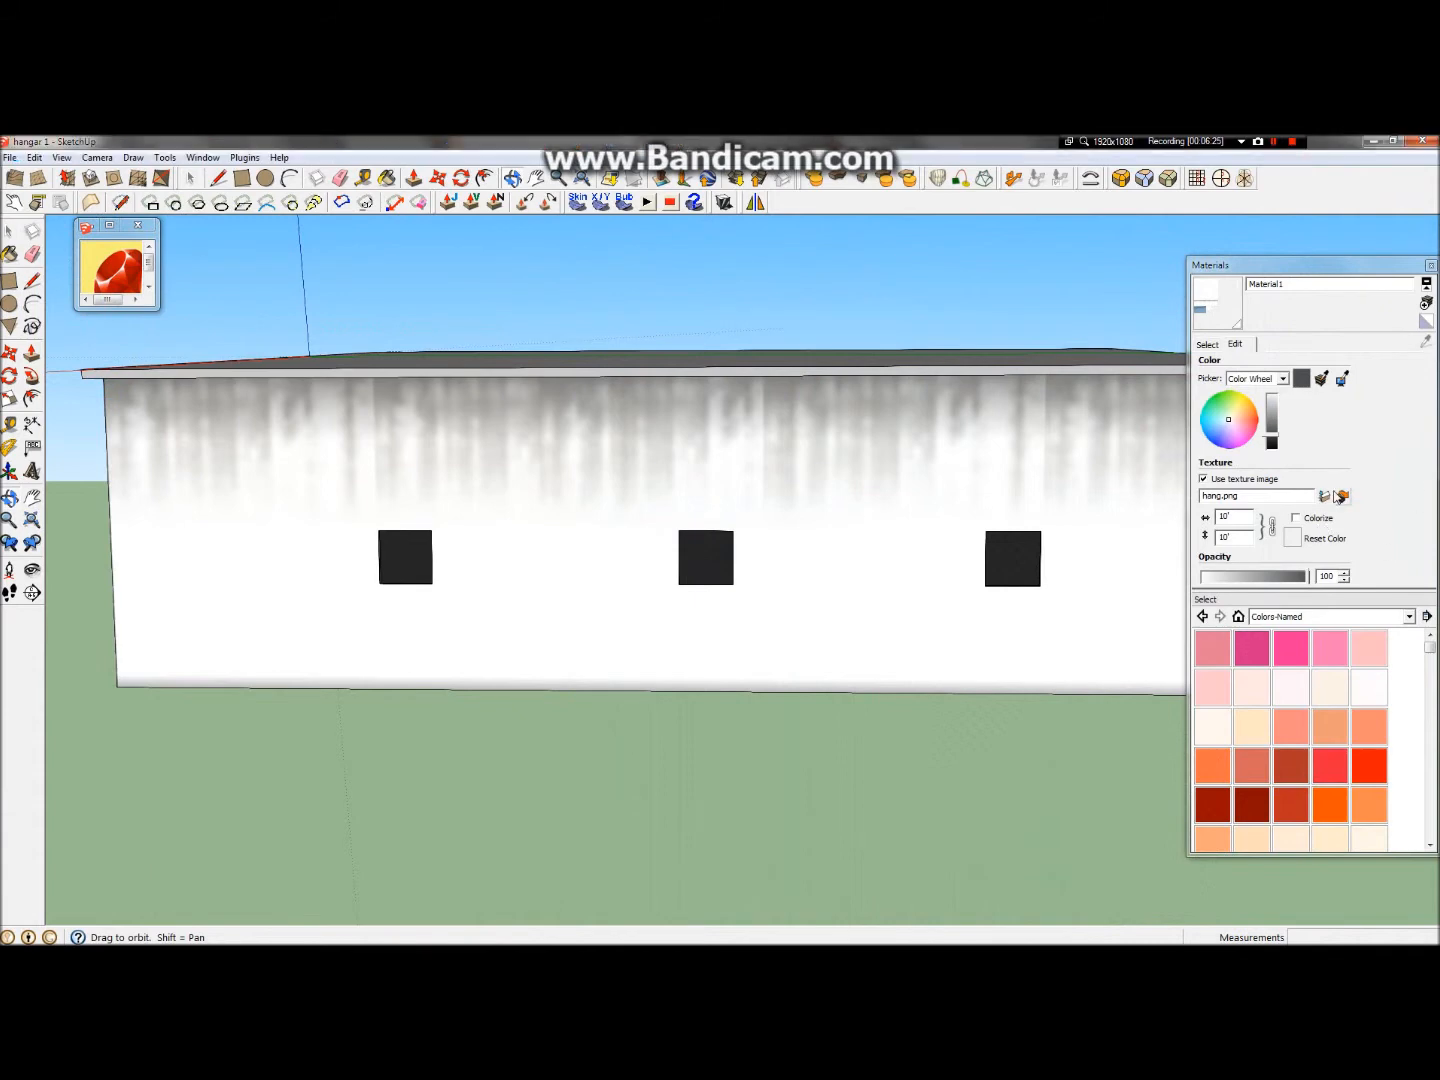
pyautogui.click(1338, 496)
pyautogui.click(1274, 676)
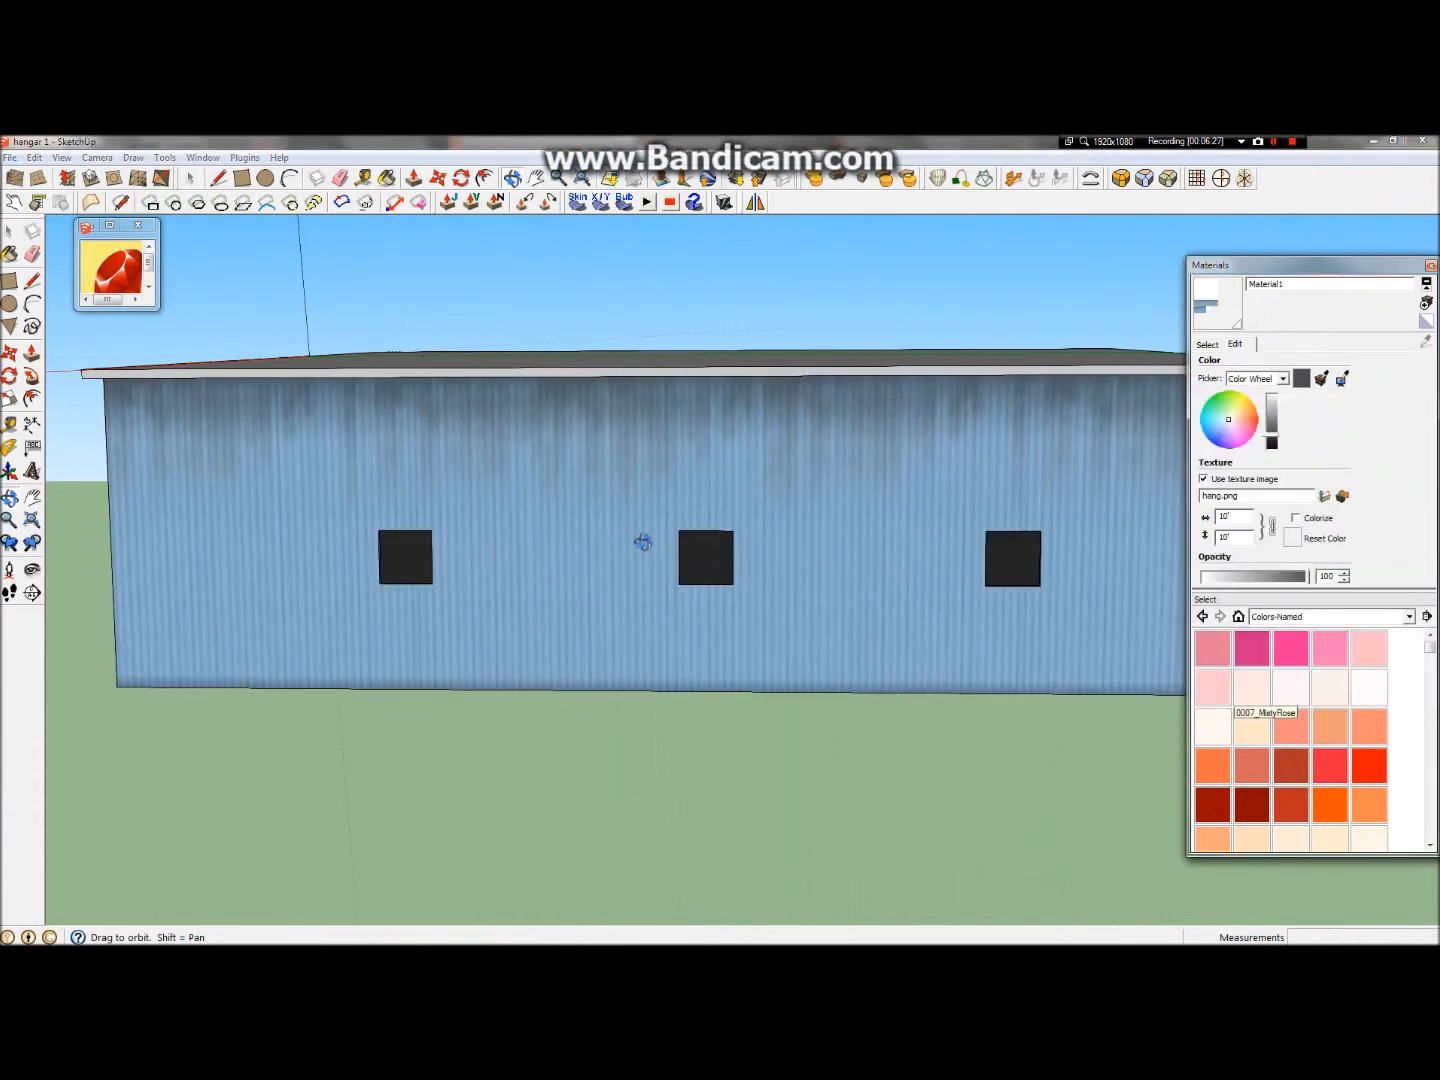
# - Paint the left half of the hangar's gable end wall with Material1
pyautogui.scroll(-3, 652, 508)
pyautogui.moveTo(653, 518); pyautogui.dragTo(770, 588)
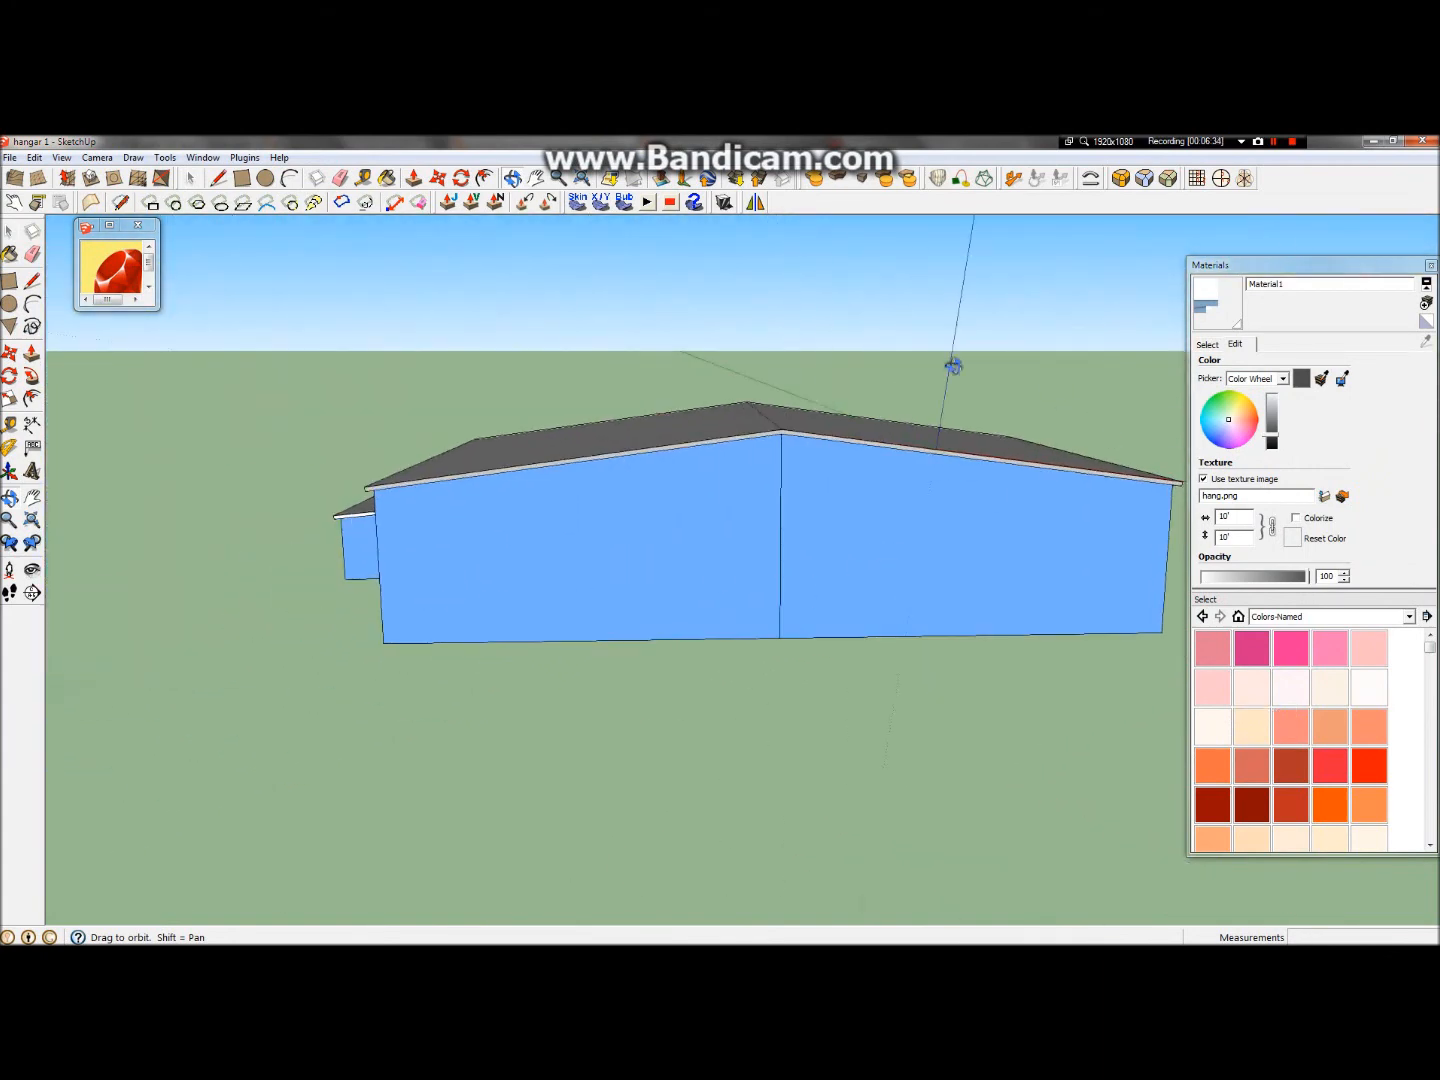
pyautogui.click(10, 256)
pyautogui.click(563, 565)
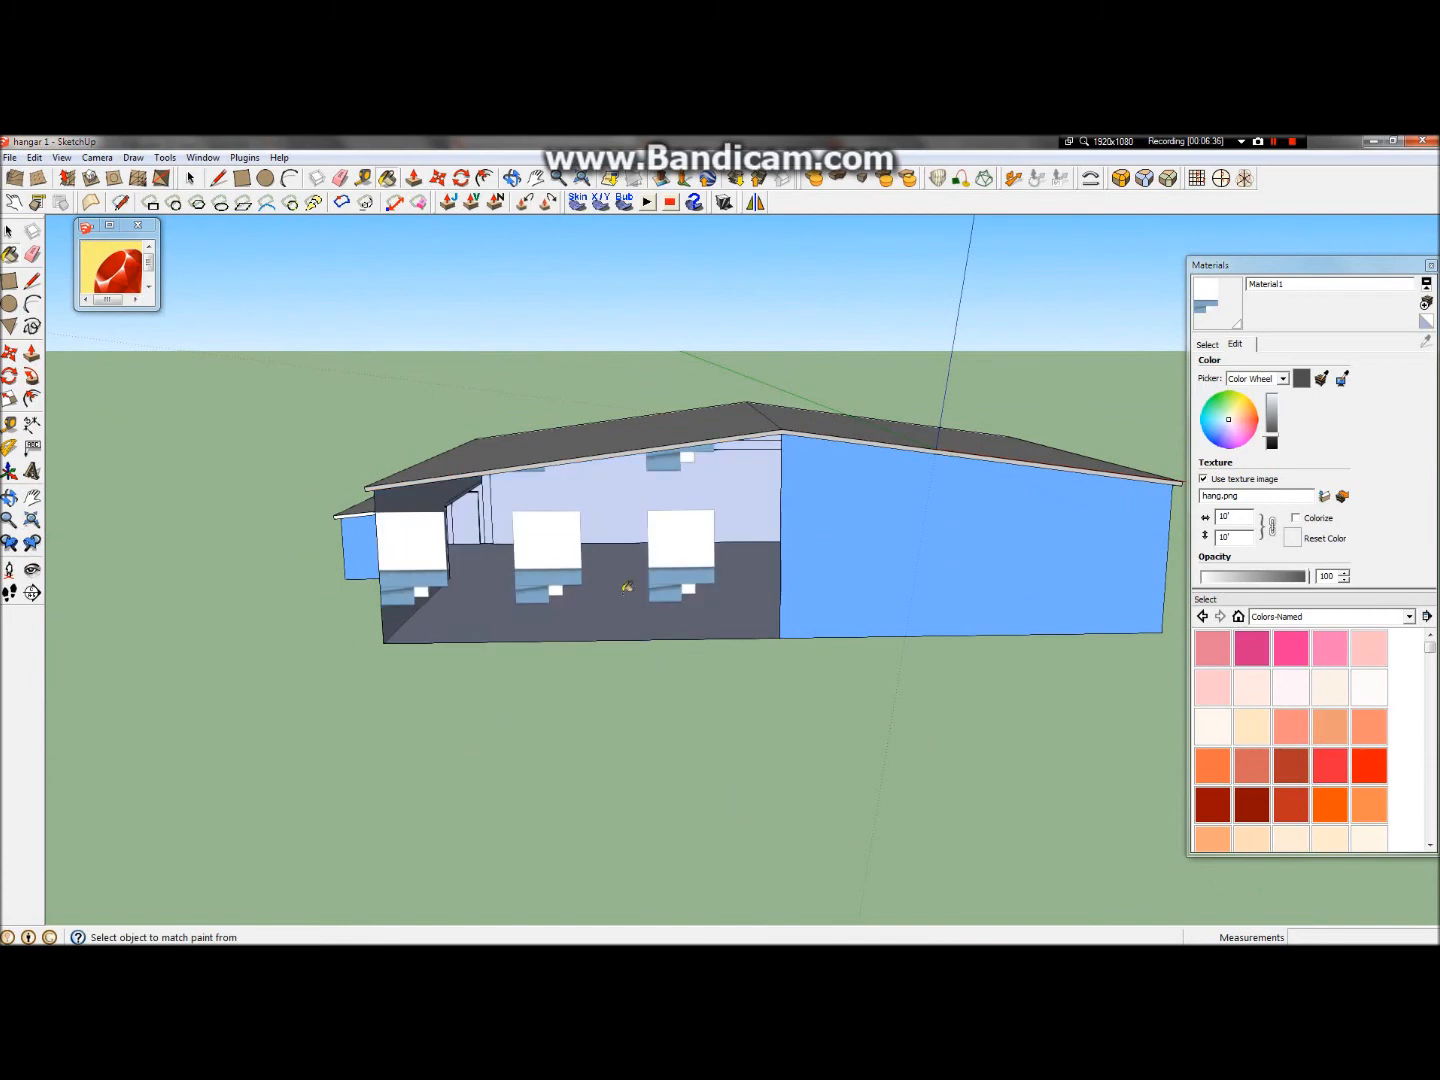
# - Select the painted left gable wall face and start positioning its texture
pyautogui.scroll(6, 520, 590)
pyautogui.scroll(-8, 645, 489)
pyautogui.scroll(3, 696, 414)
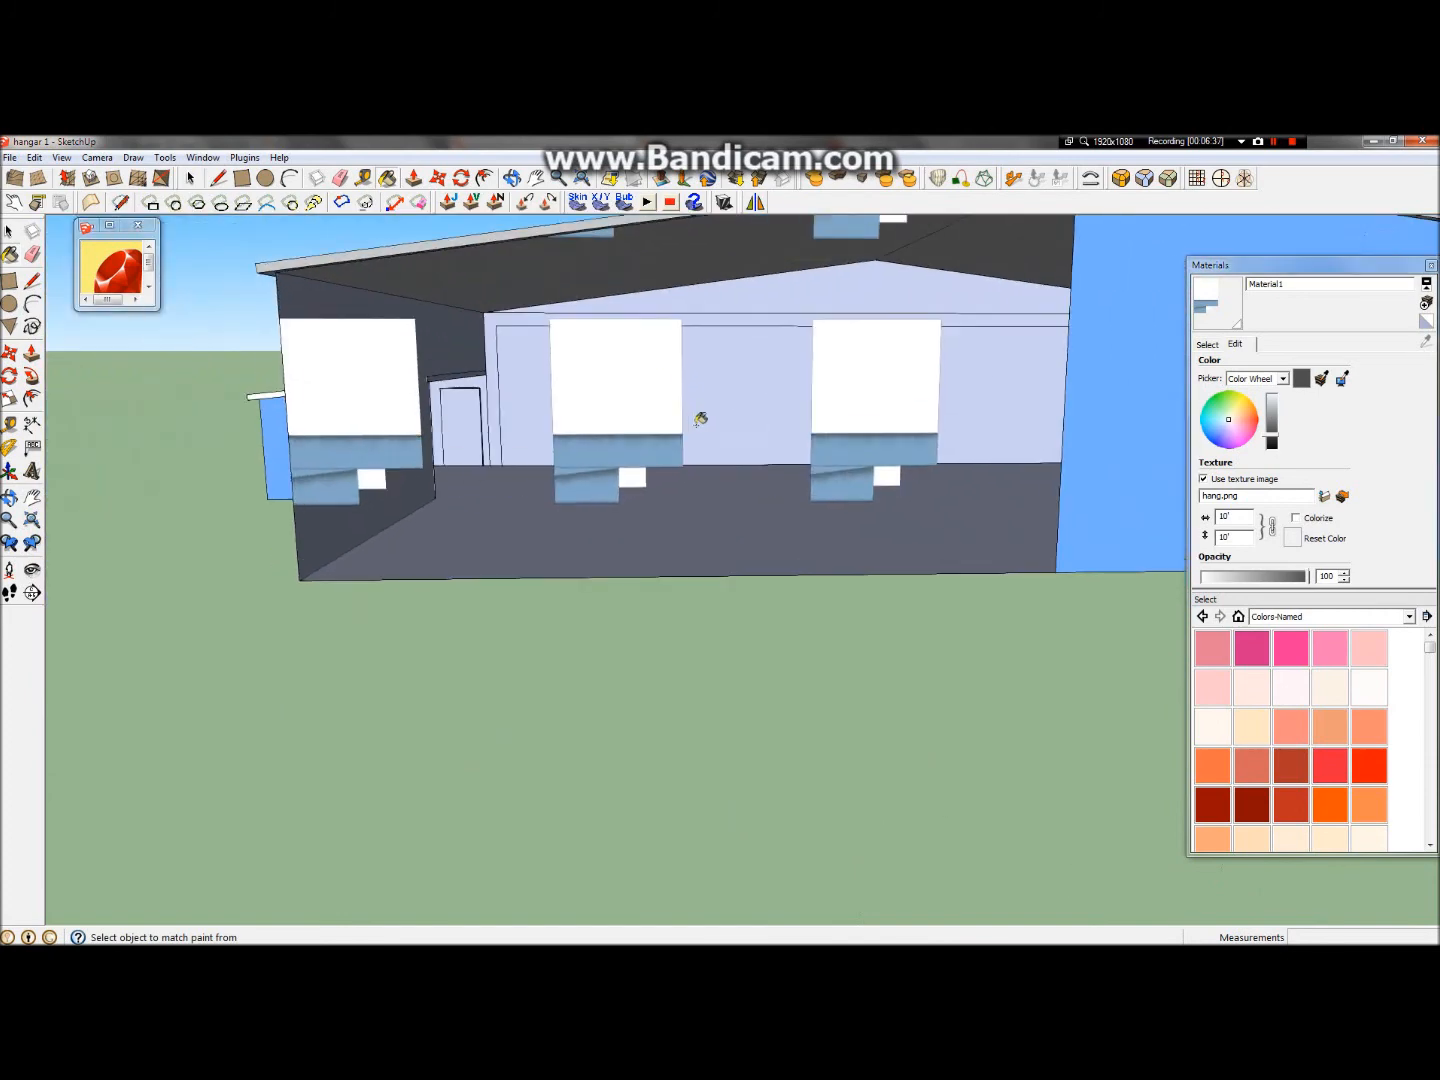
pyautogui.click(9, 230)
pyautogui.click(514, 386)
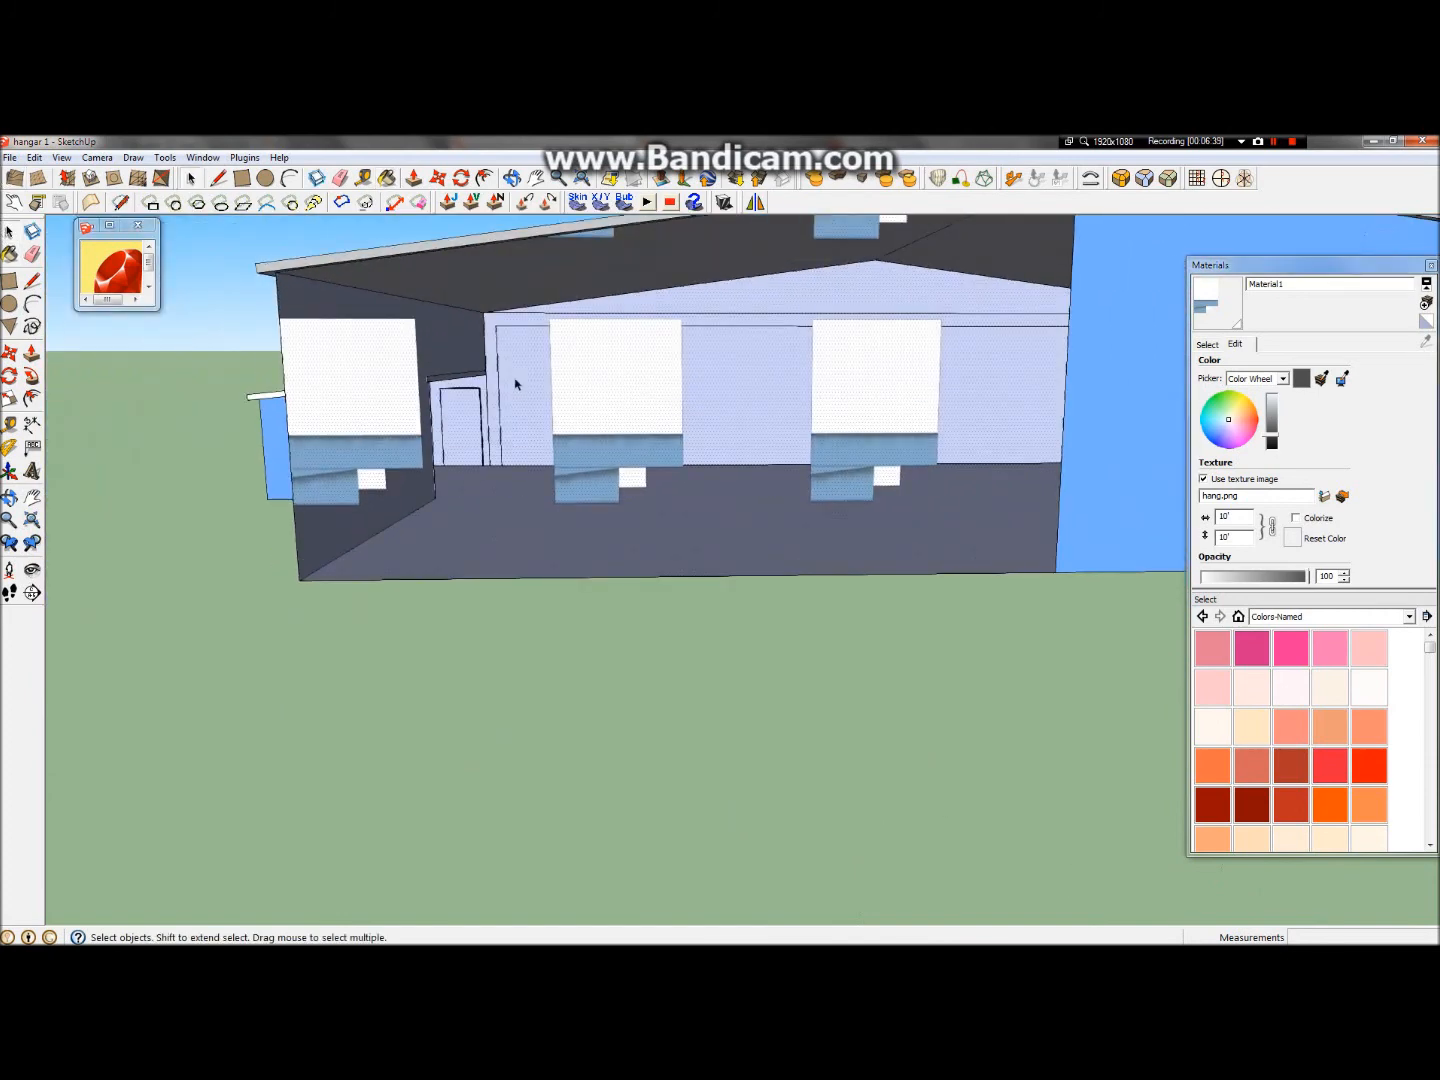
pyautogui.rightClick(518, 383)
pyautogui.click(350, 310)
pyautogui.rightClick(482, 372)
pyautogui.moveTo(575, 572)
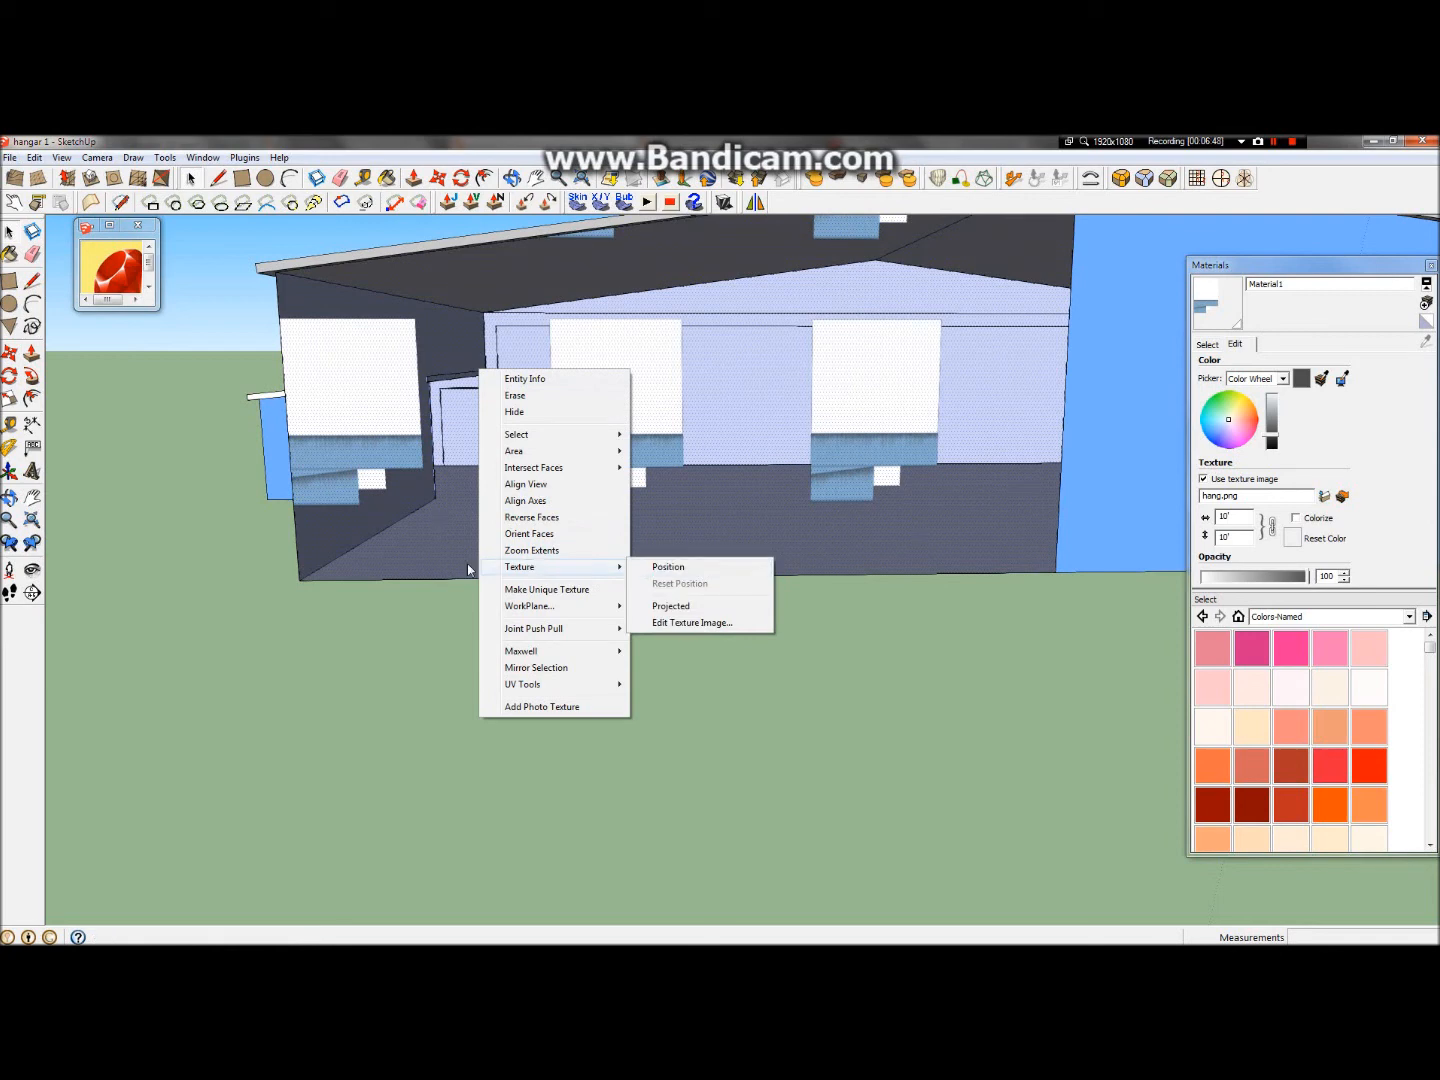
pyautogui.click(712, 568)
# - Shift the texture on the left gable wall and place the lower-left pin on the sloped metal patch's bottom-left corner
pyautogui.scroll(-1, 839, 385)
pyautogui.scroll(-1, 839, 385)
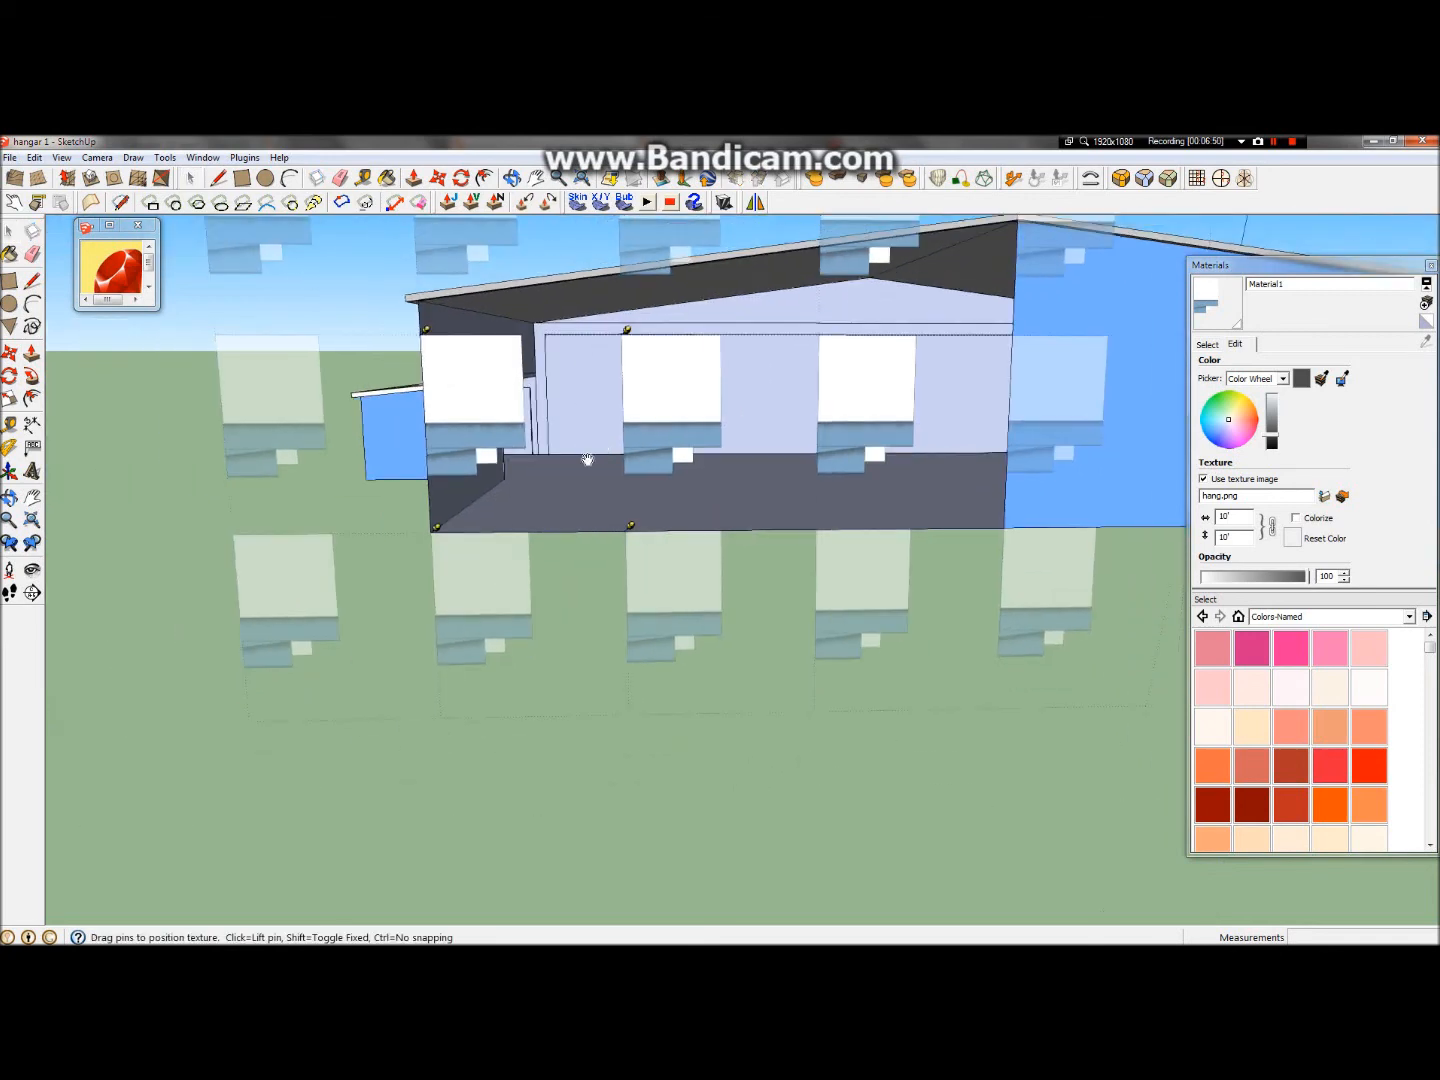
pyautogui.moveTo(481, 419); pyautogui.dragTo(659, 411)
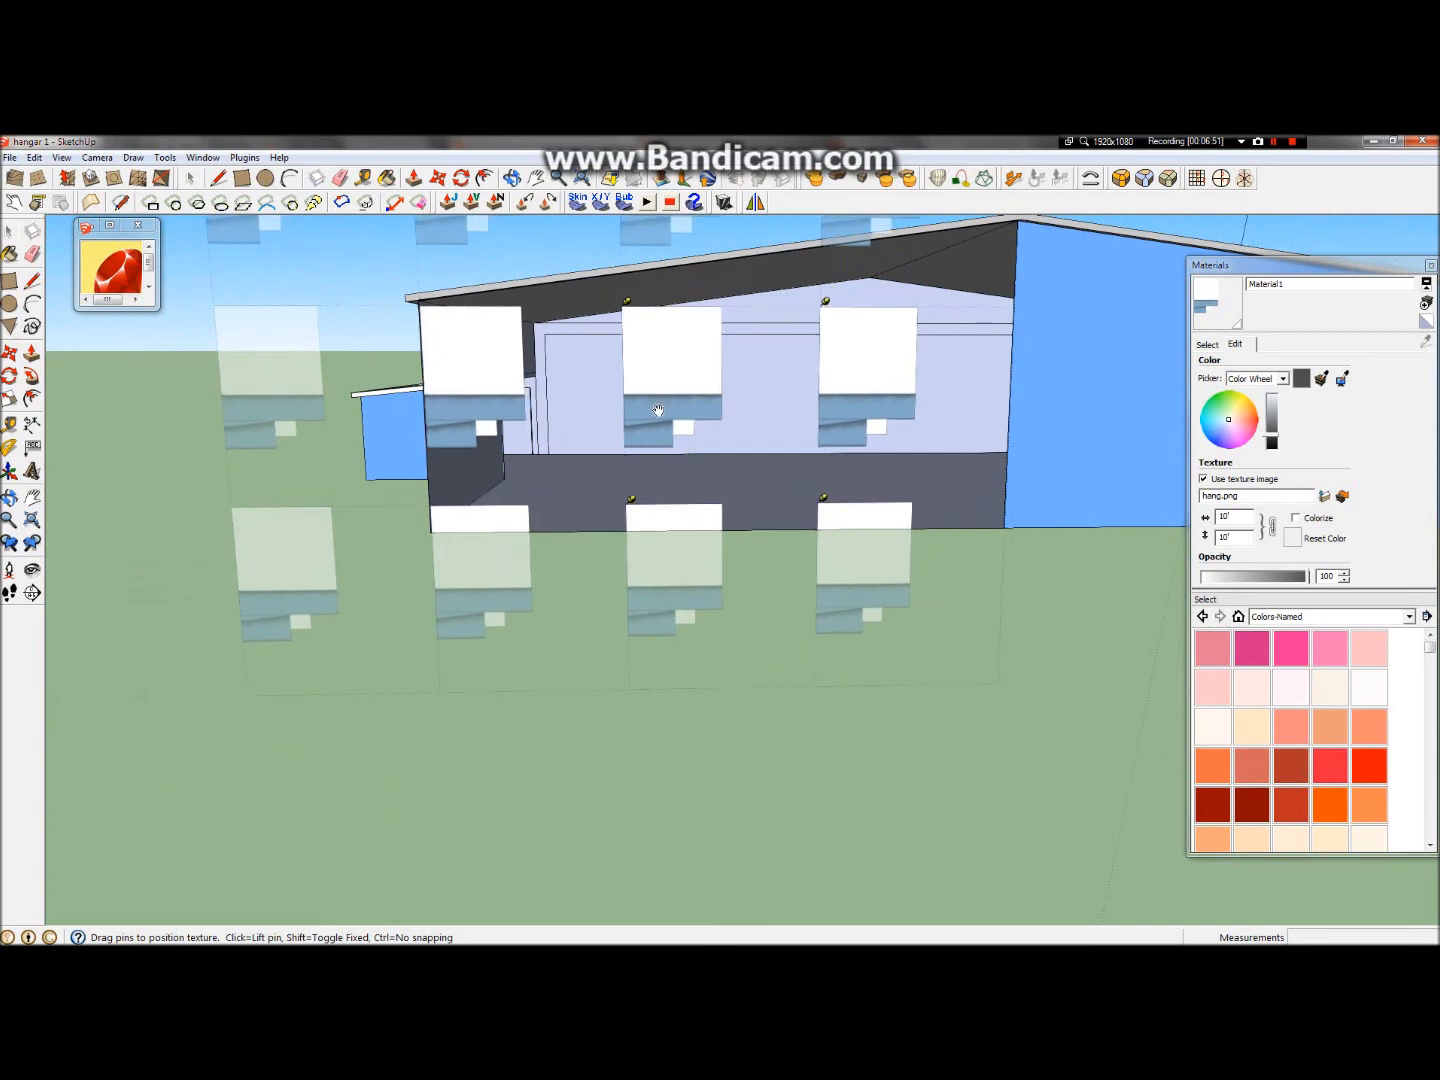
pyautogui.scroll(3, 664, 435)
pyautogui.scroll(5, 570, 480)
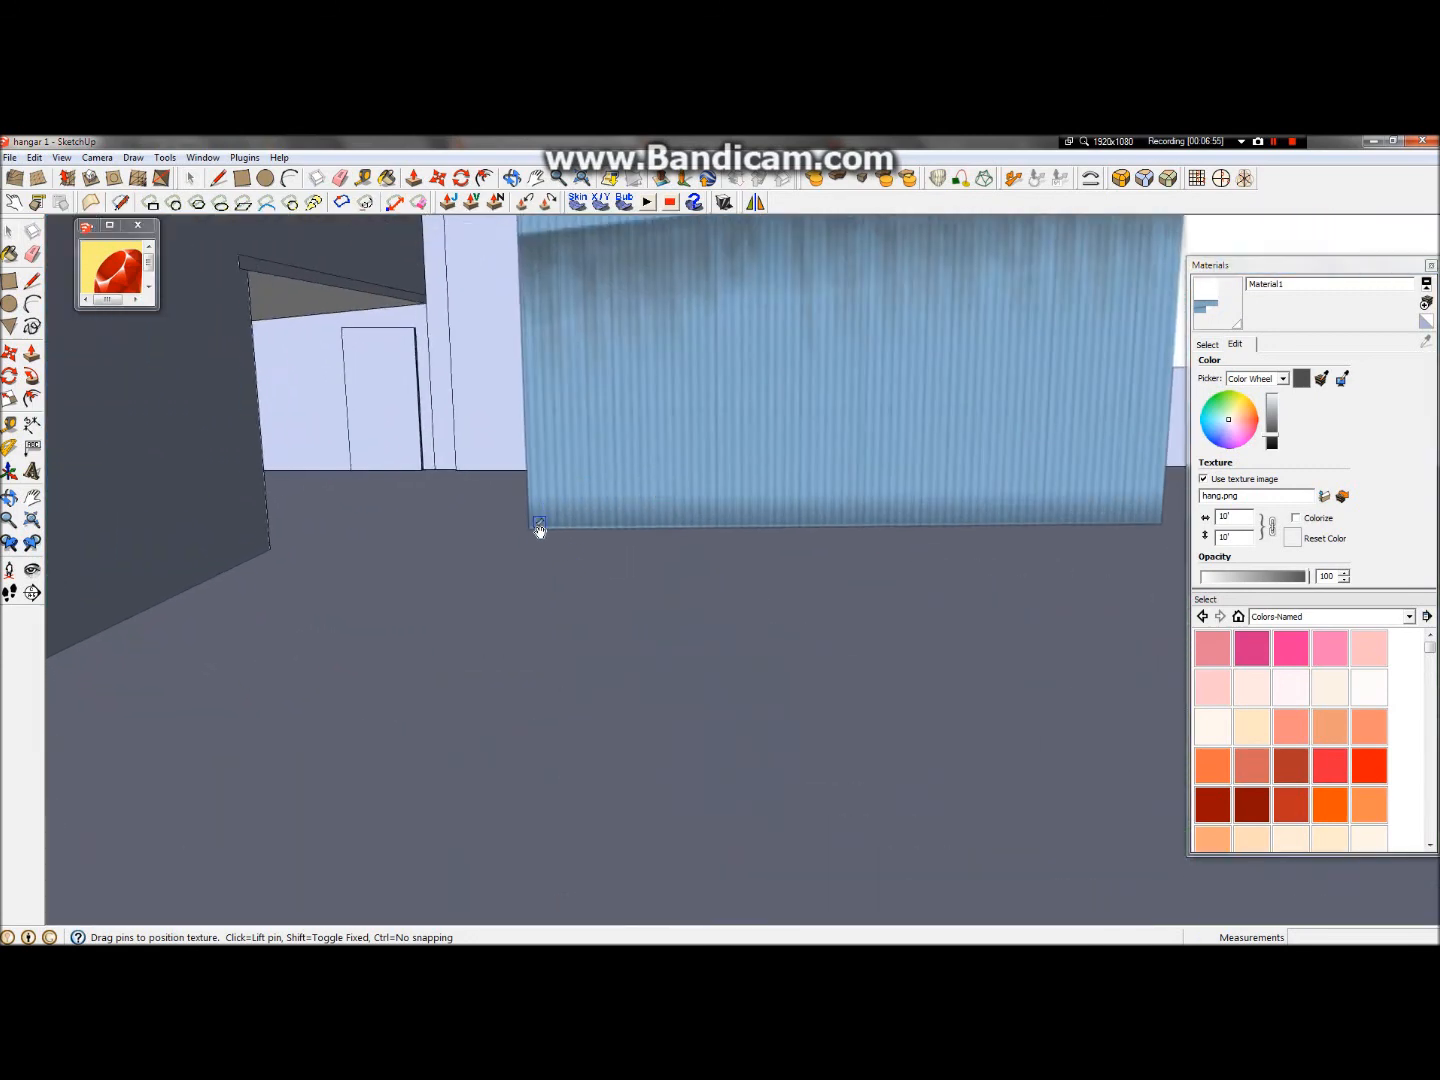
pyautogui.scroll(2, 540, 524)
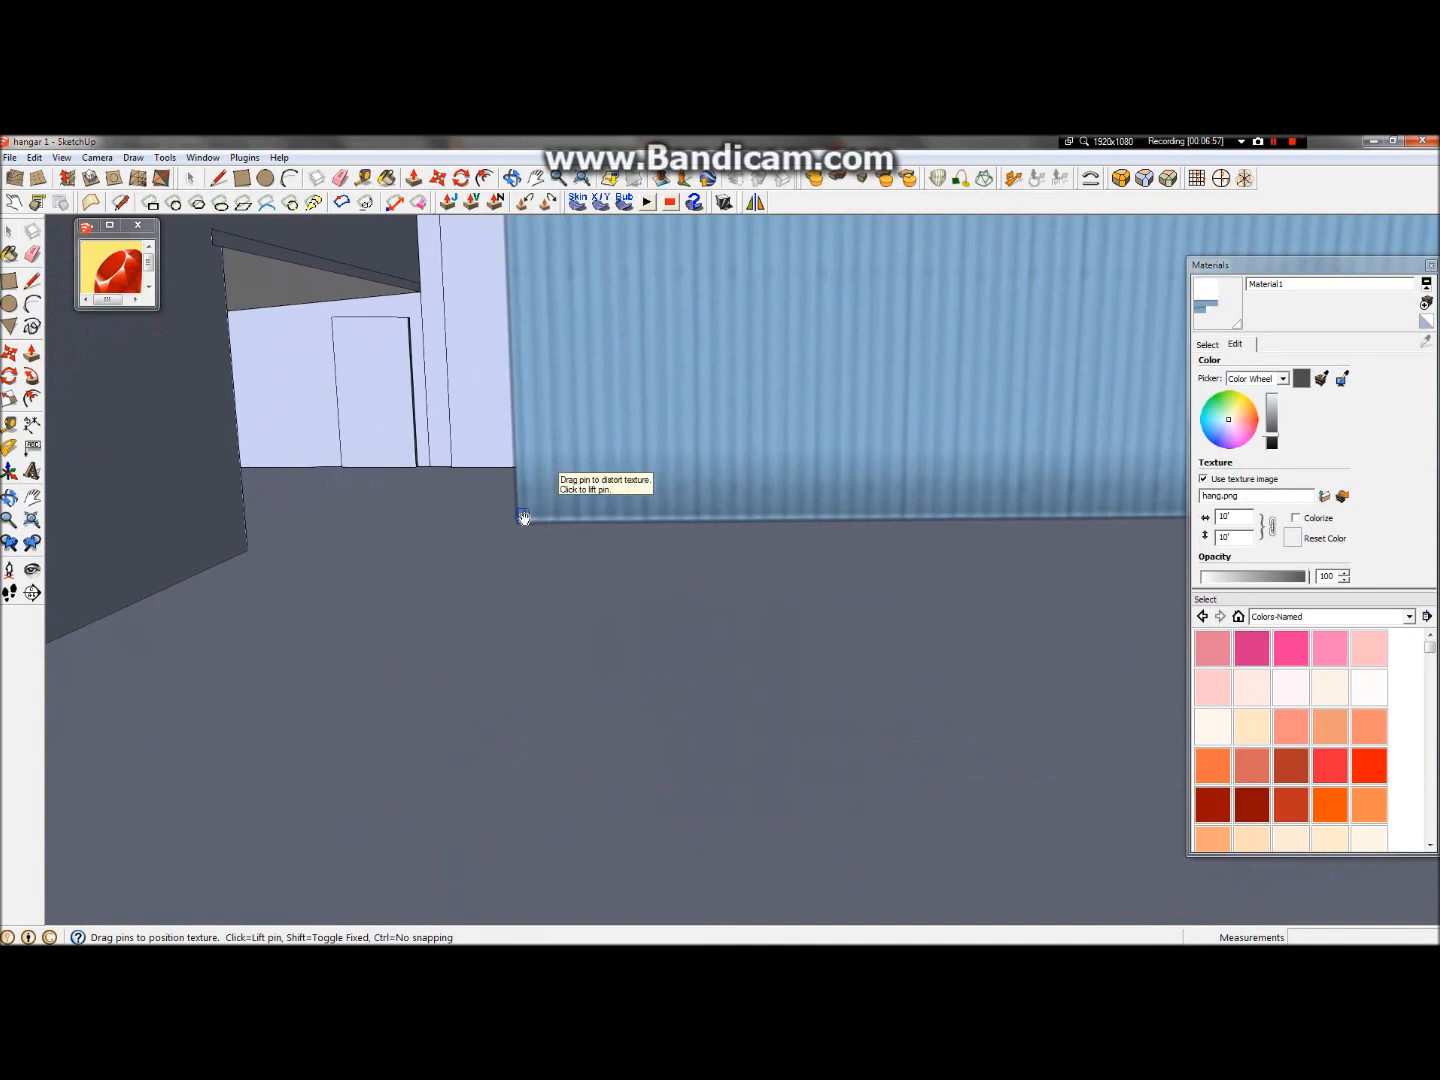
# - Place the upper-left texture pin at the sloped patch's left edge, on the bottom line of the long metal strip above
pyautogui.scroll(-2, 537, 535)
pyautogui.scroll(-6, 551, 540)
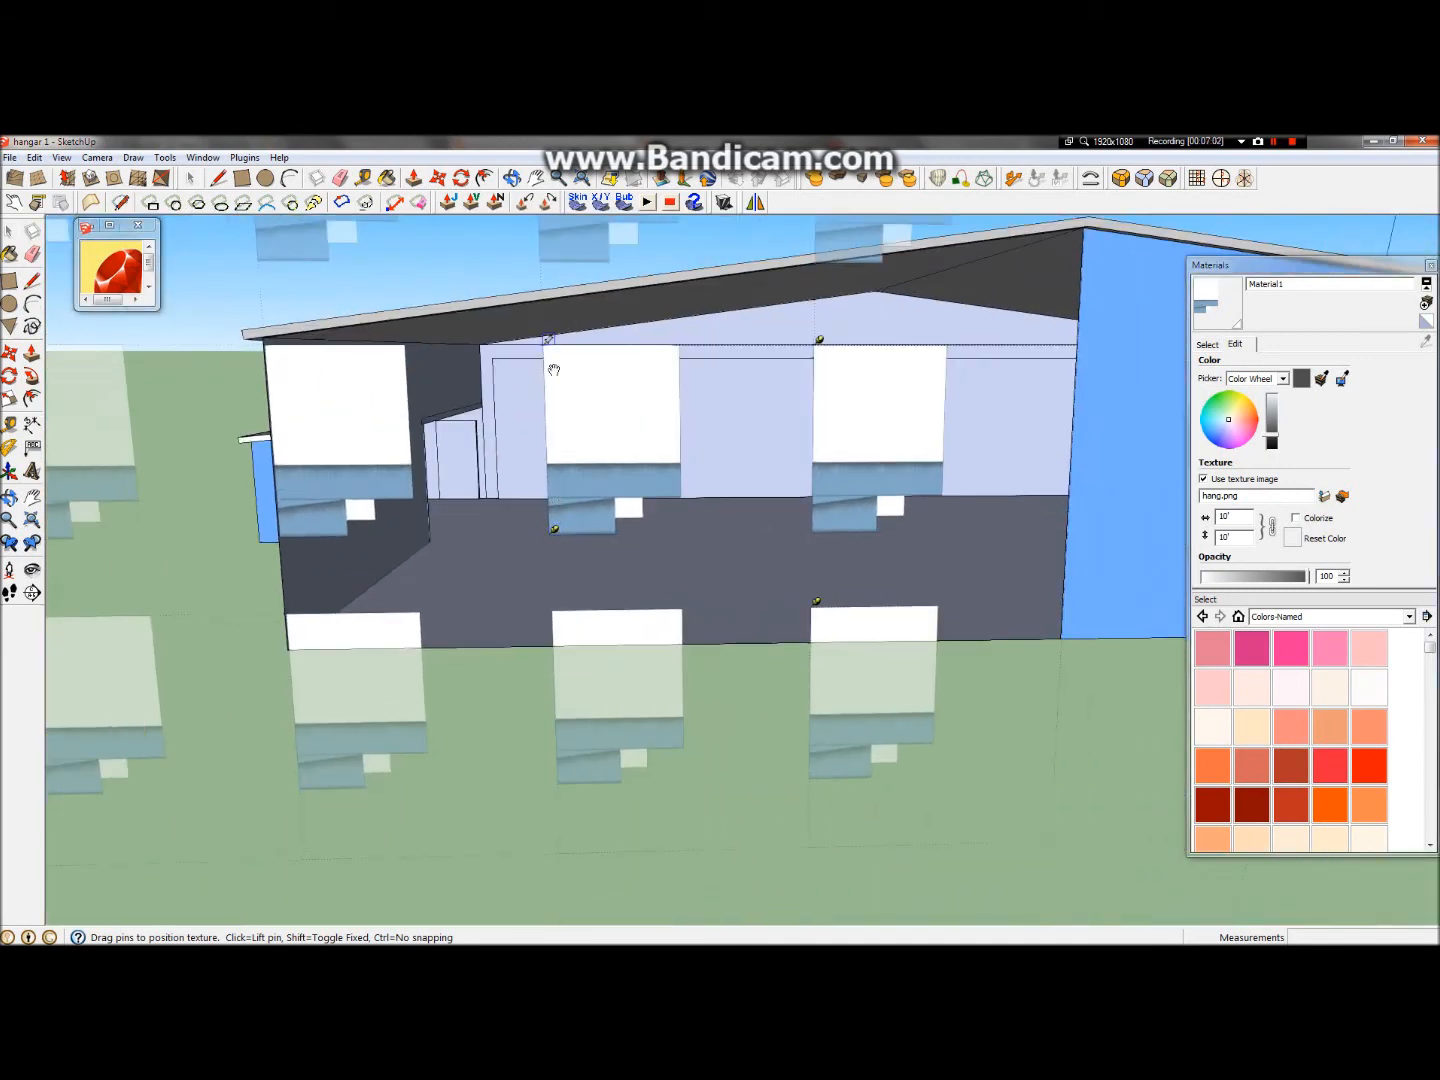
pyautogui.scroll(8, 544, 481)
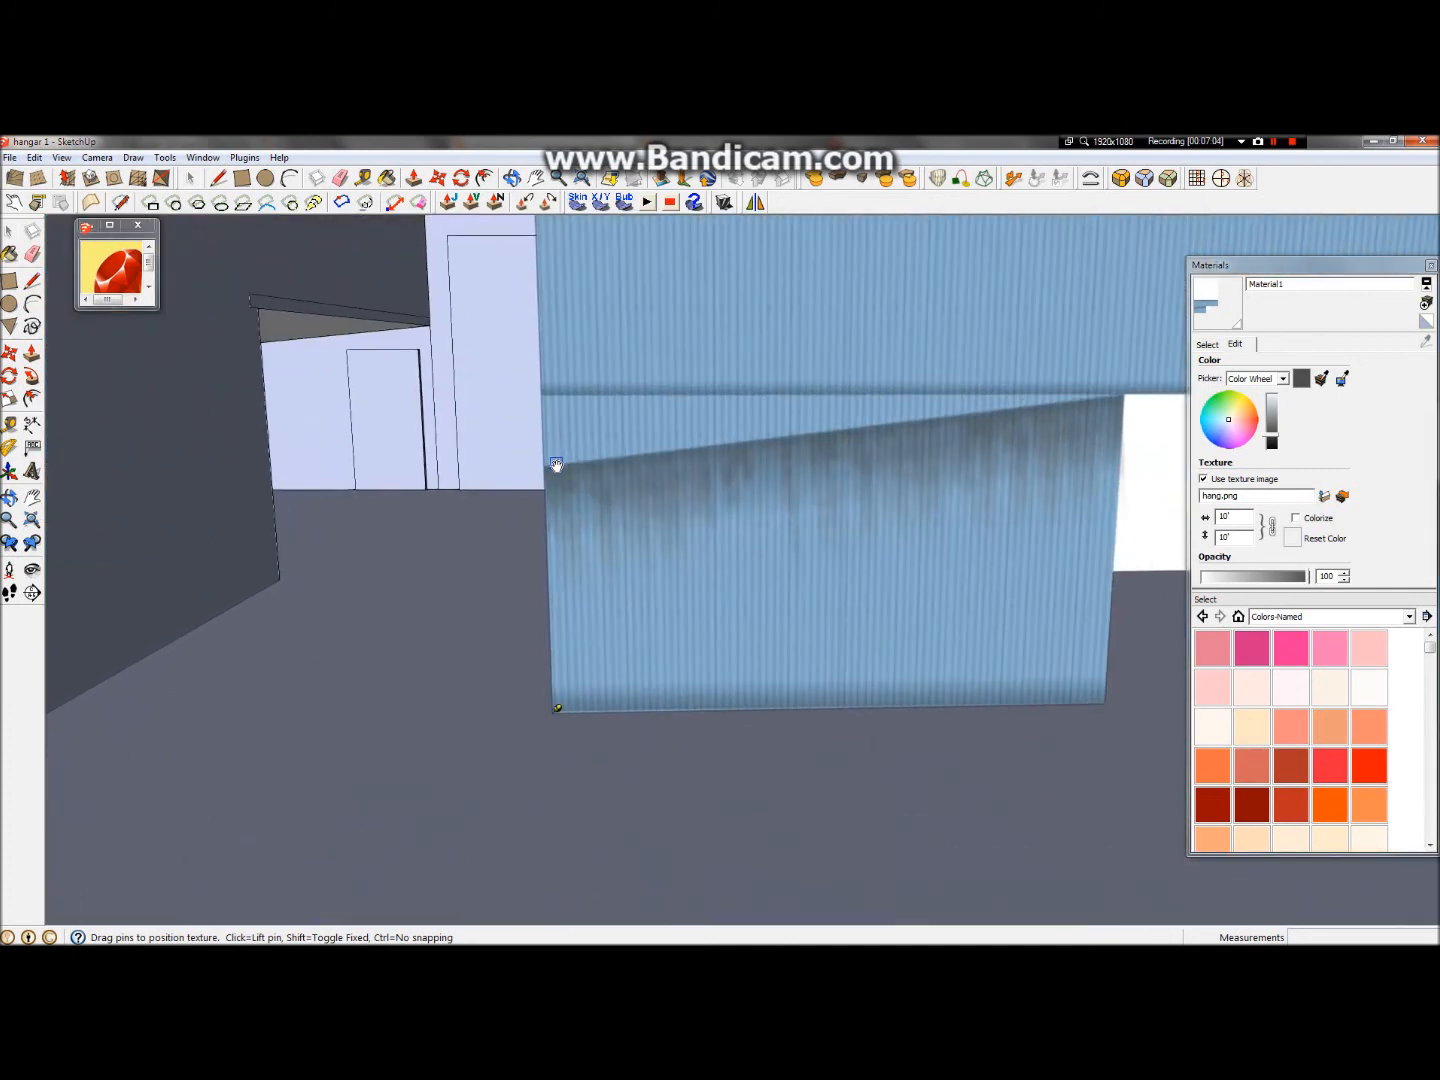
pyautogui.scroll(4, 535, 376)
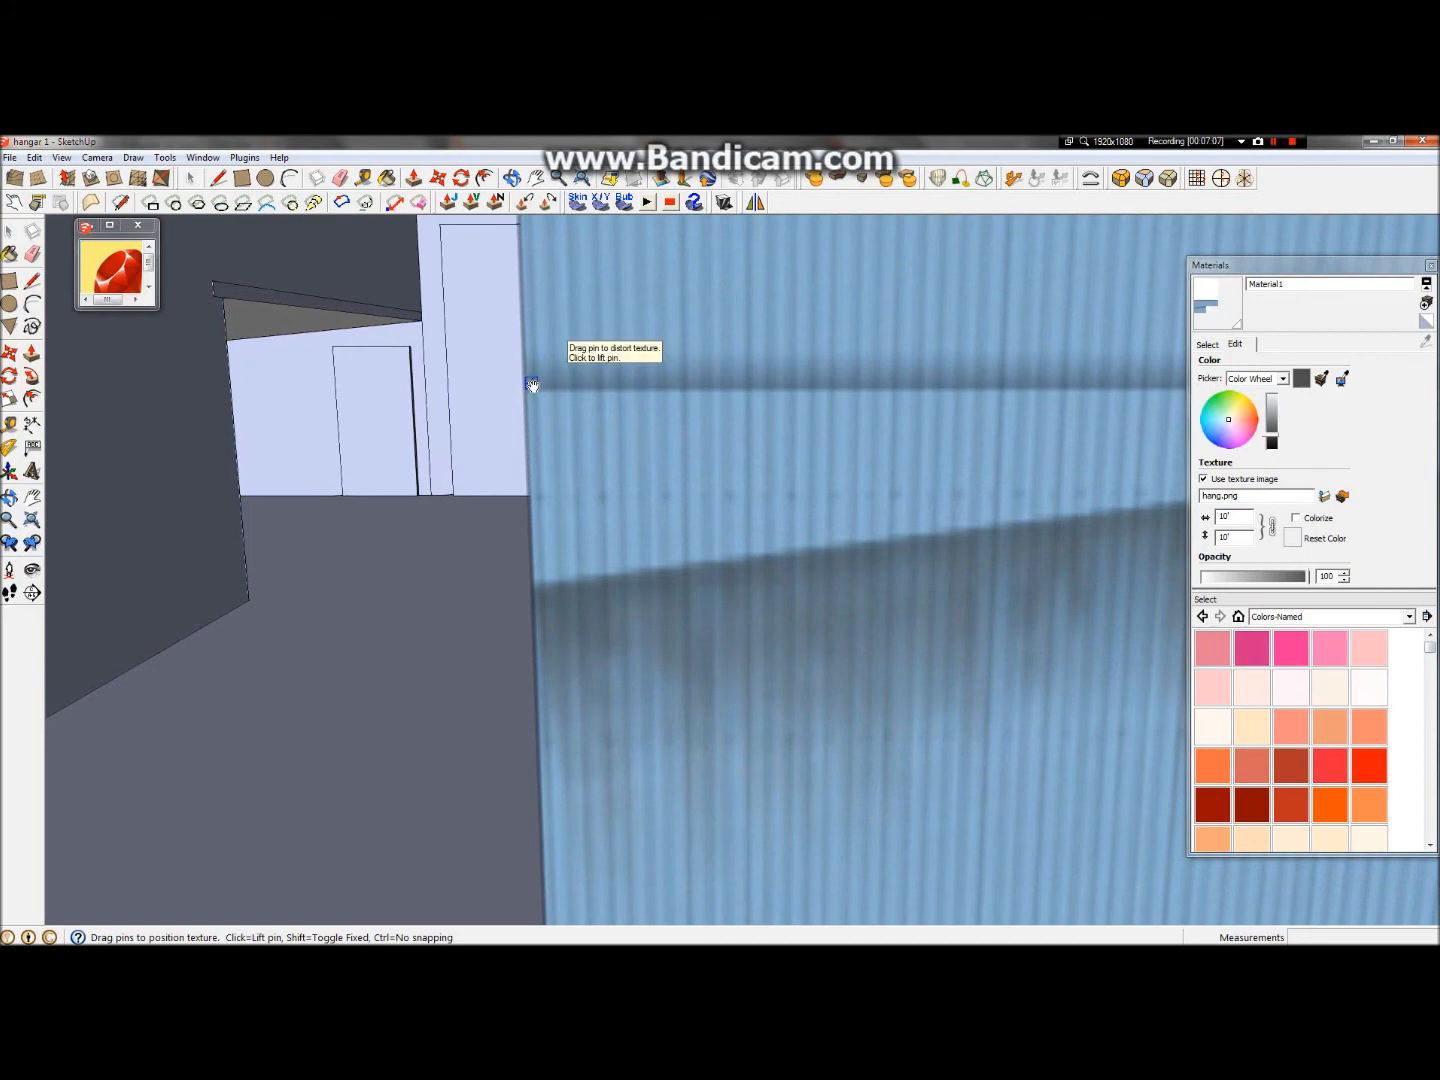
pyautogui.scroll(-2, 534, 420)
pyautogui.scroll(-10, 401, 428)
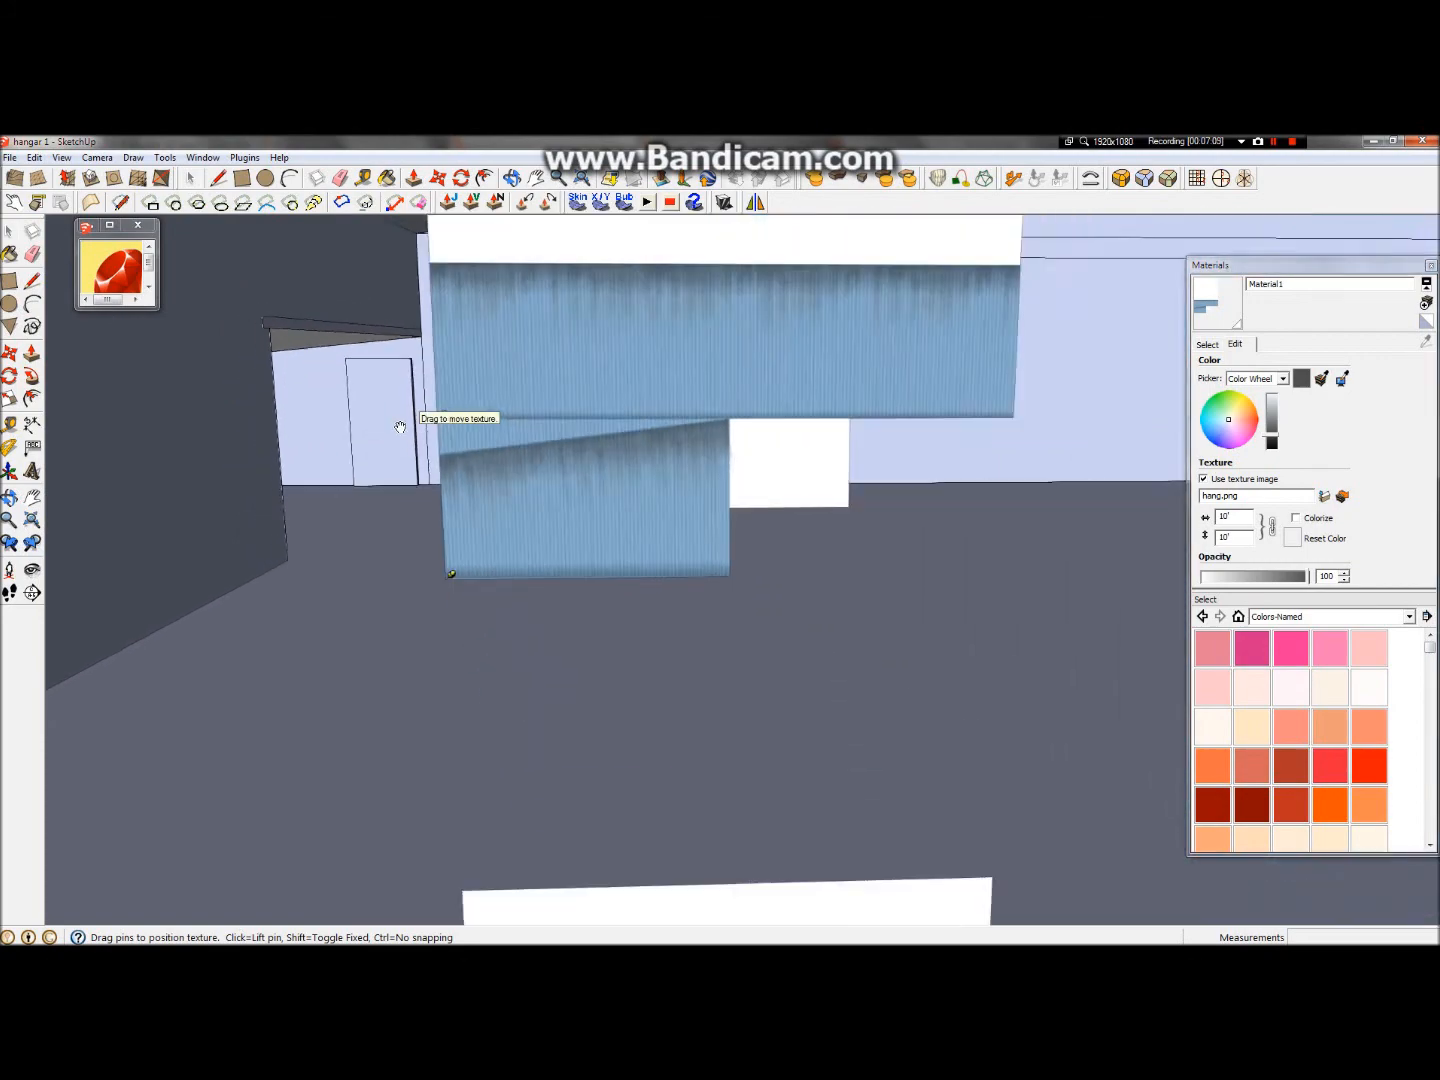
# - Place the two right texture pins on the sloped metal patch's upper-right and lower-right corners
pyautogui.scroll(2, 932, 331)
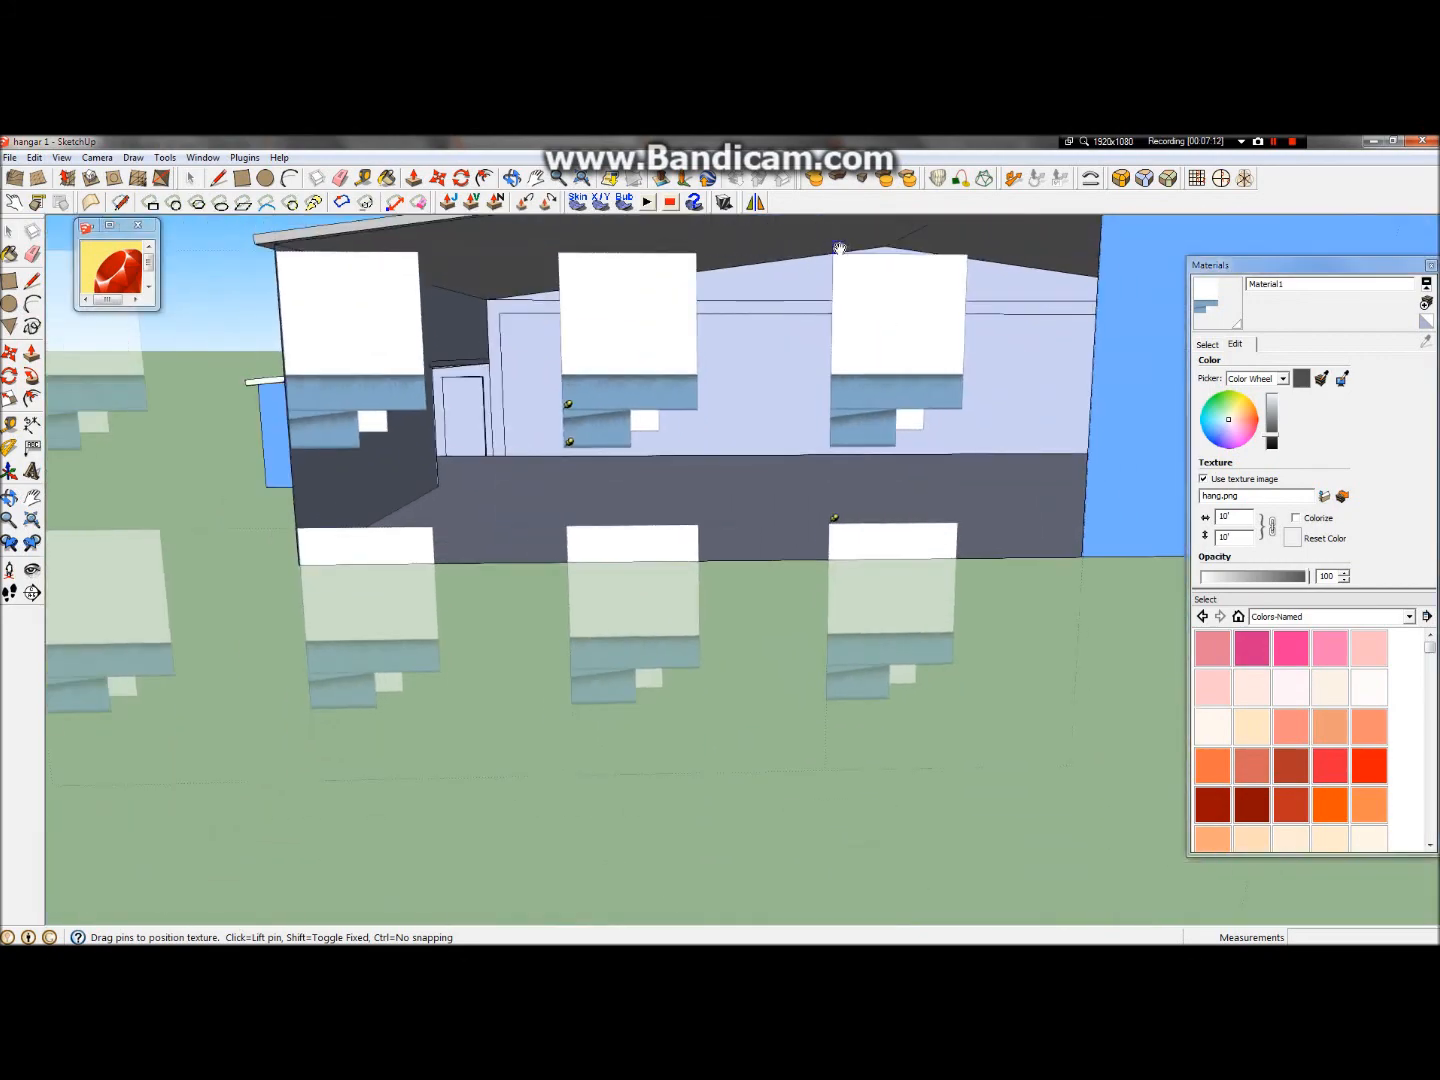
pyautogui.scroll(8, 653, 374)
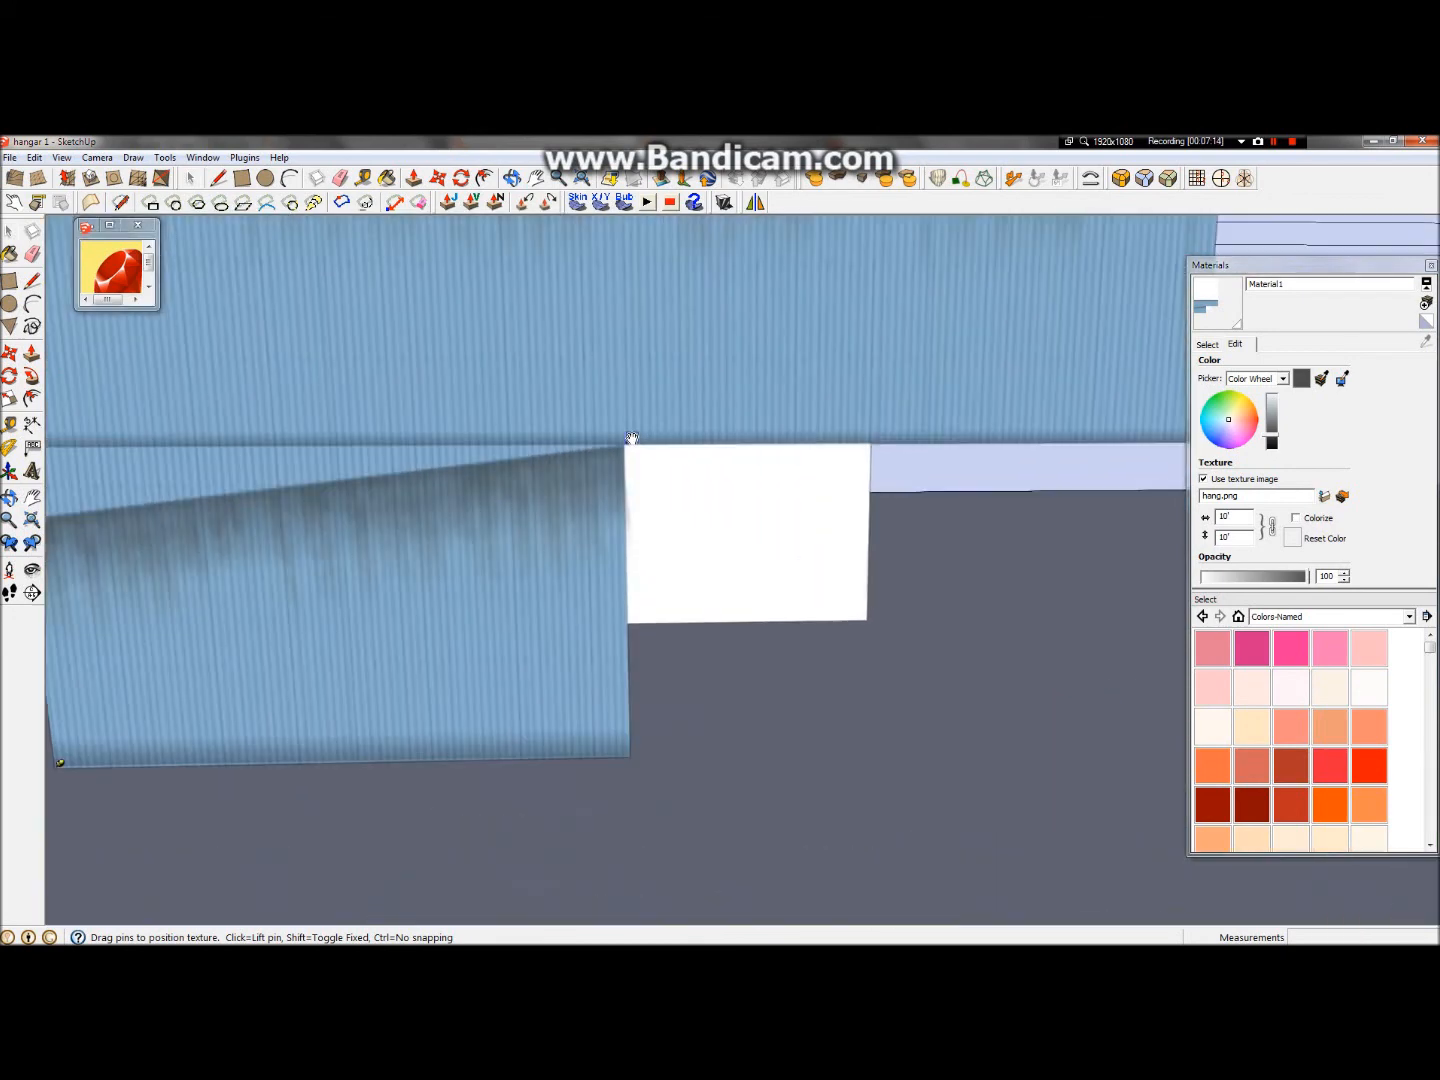
pyautogui.scroll(4, 632, 438)
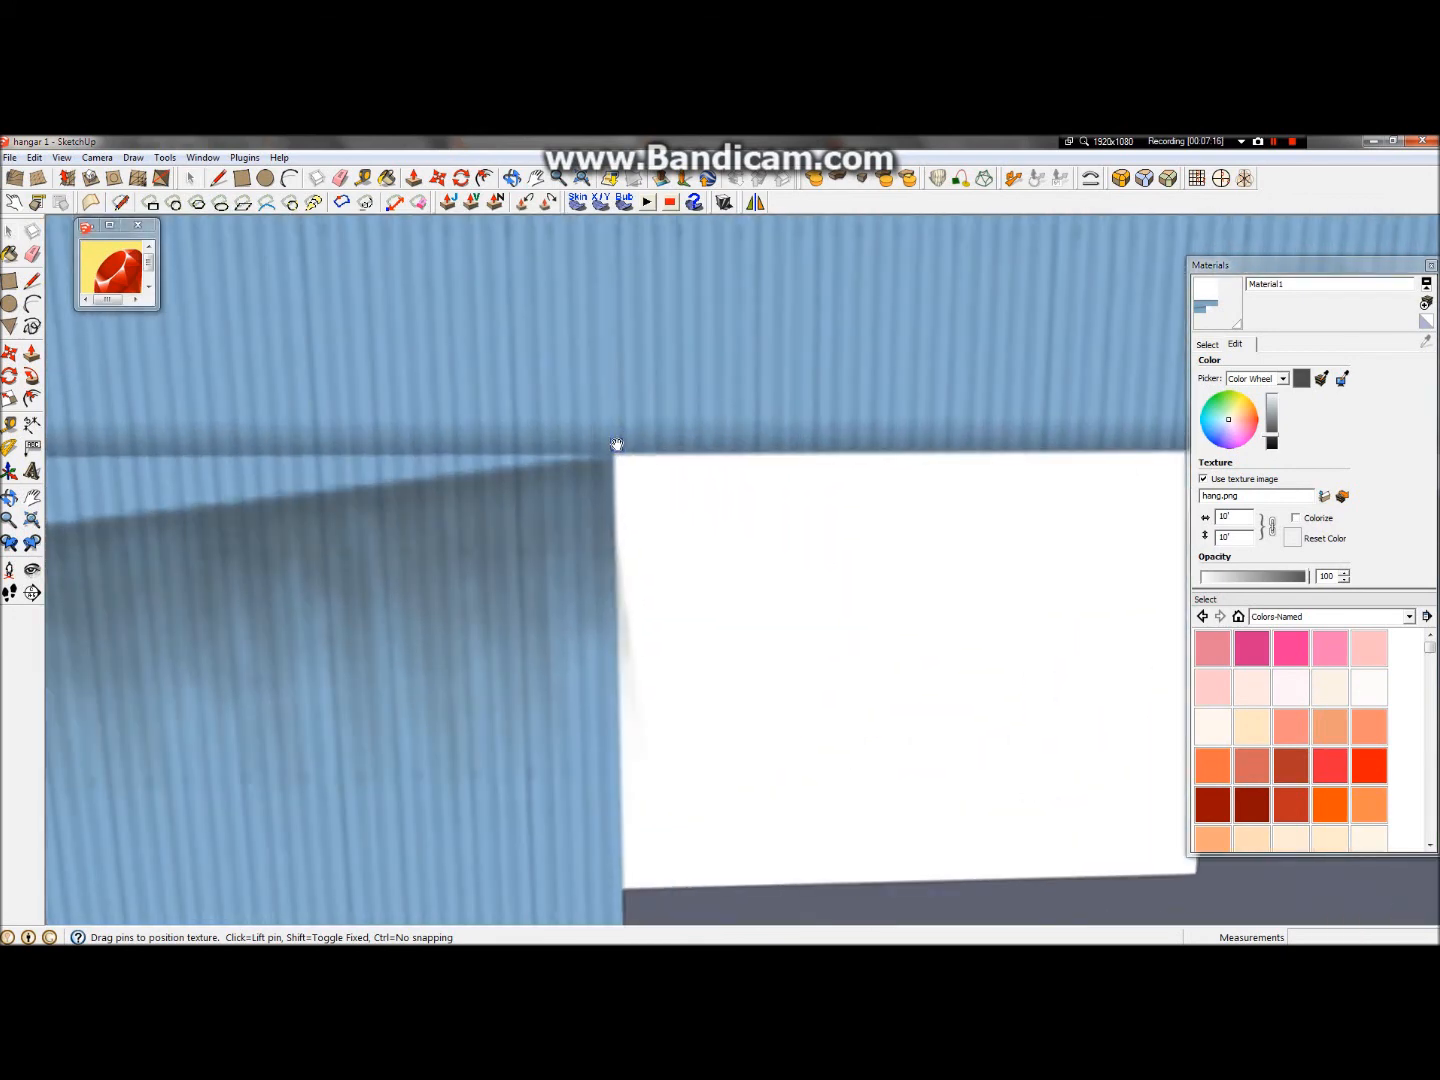
pyautogui.scroll(-8, 619, 447)
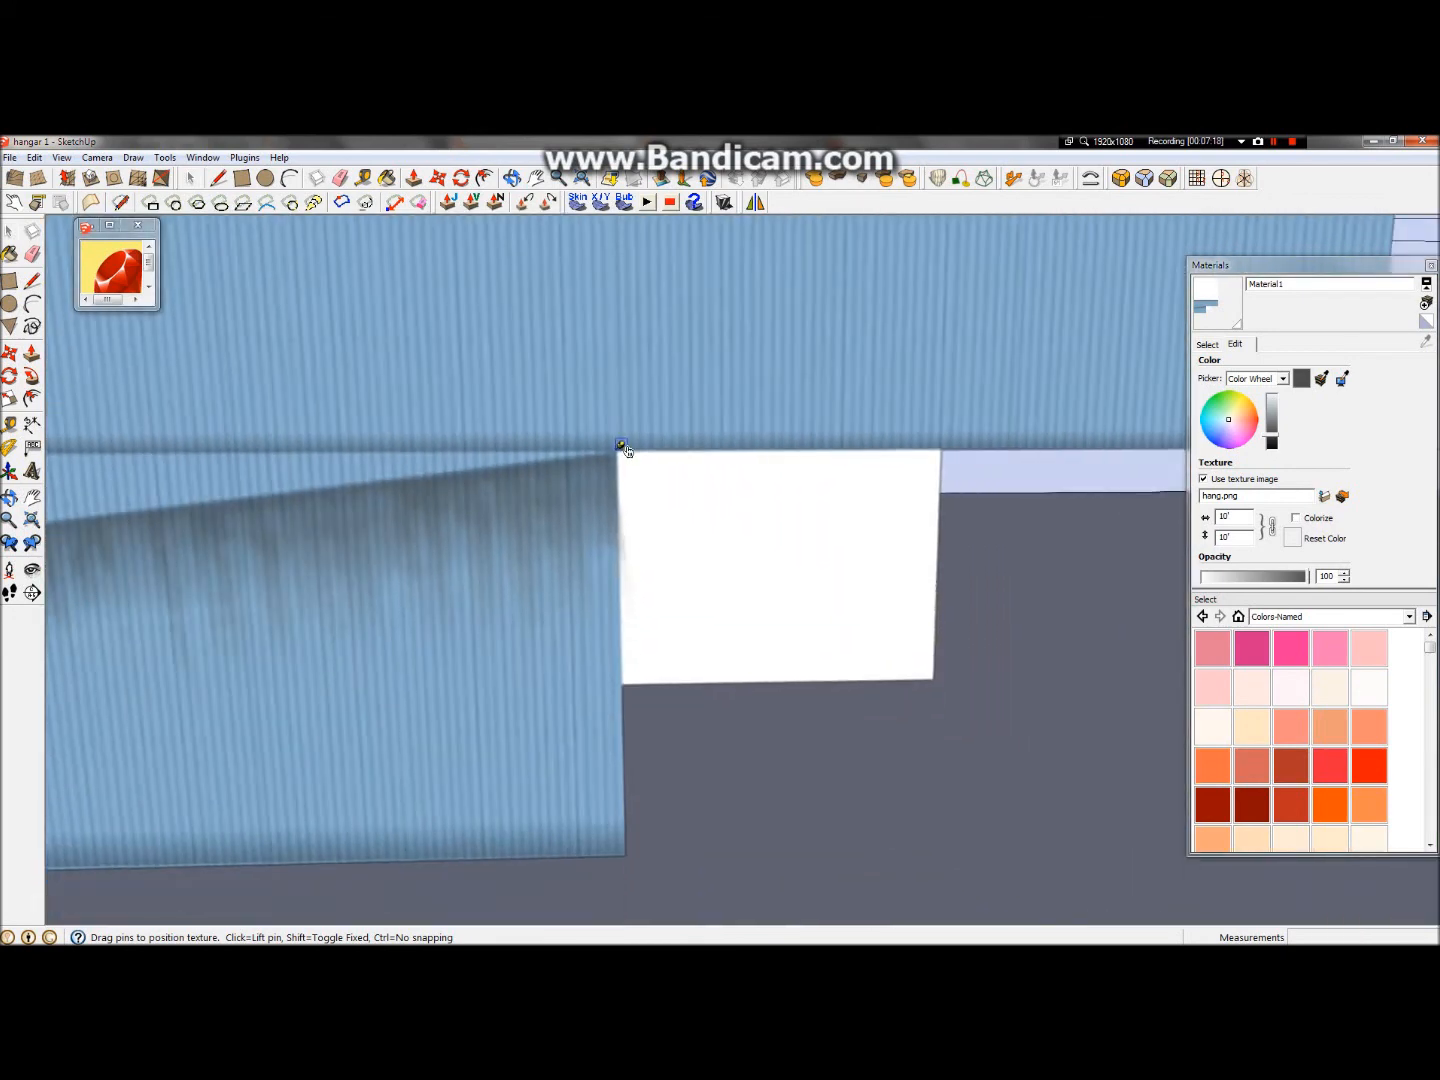
pyautogui.scroll(-1, 714, 465)
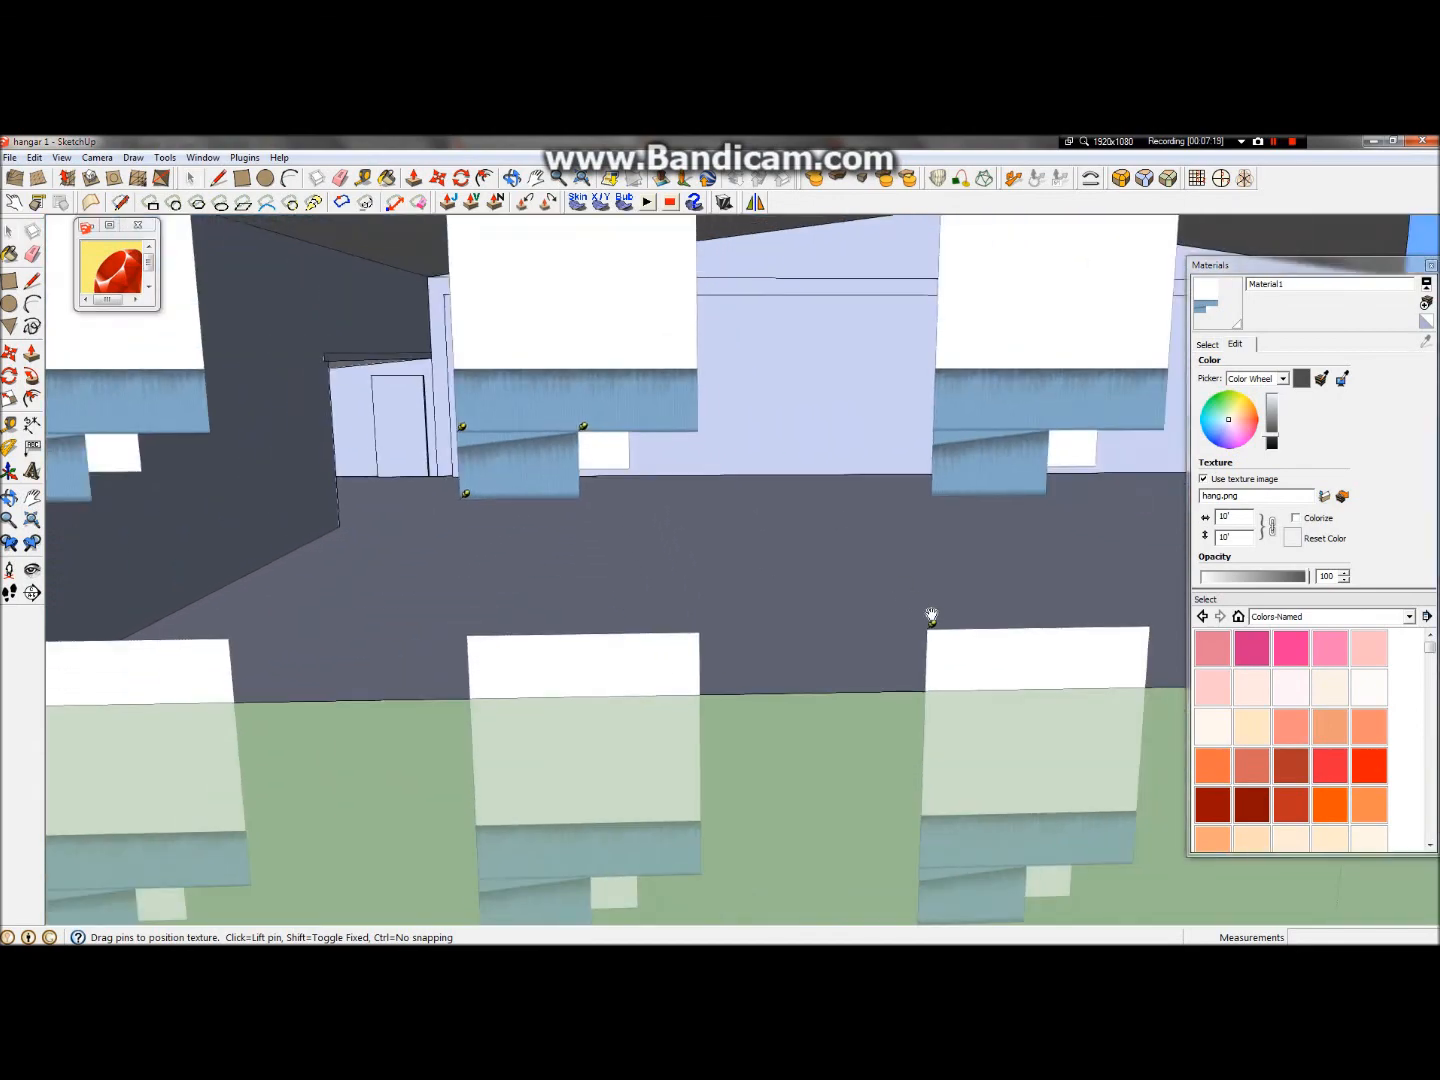
pyautogui.scroll(6, 589, 495)
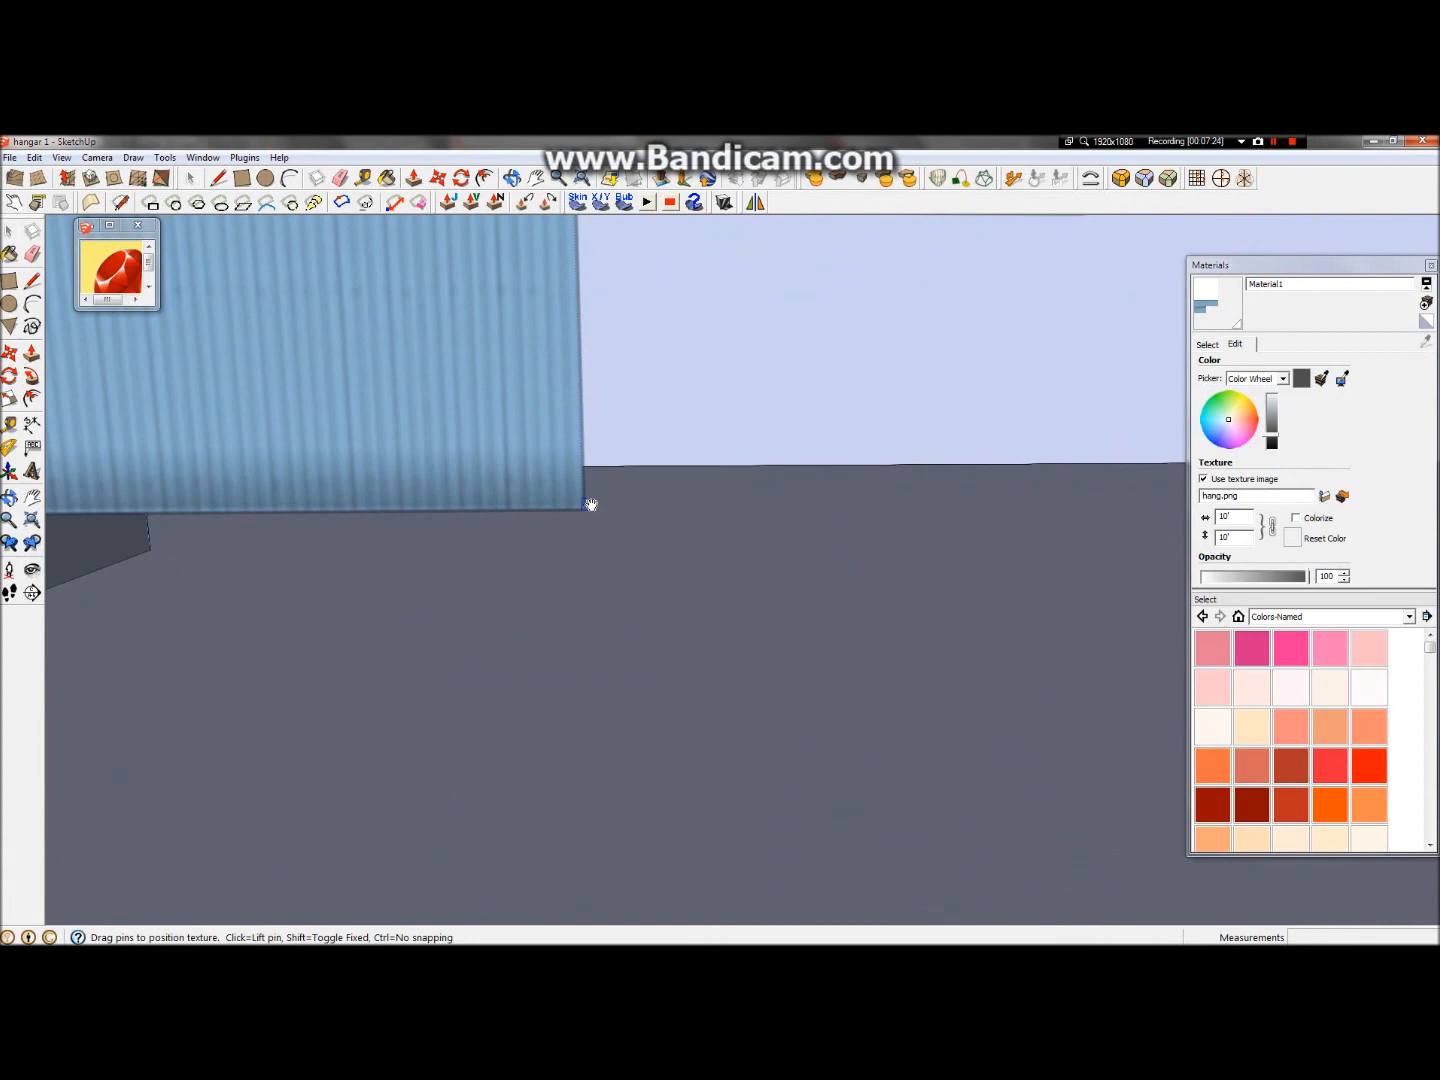
pyautogui.scroll(-6, 590, 505)
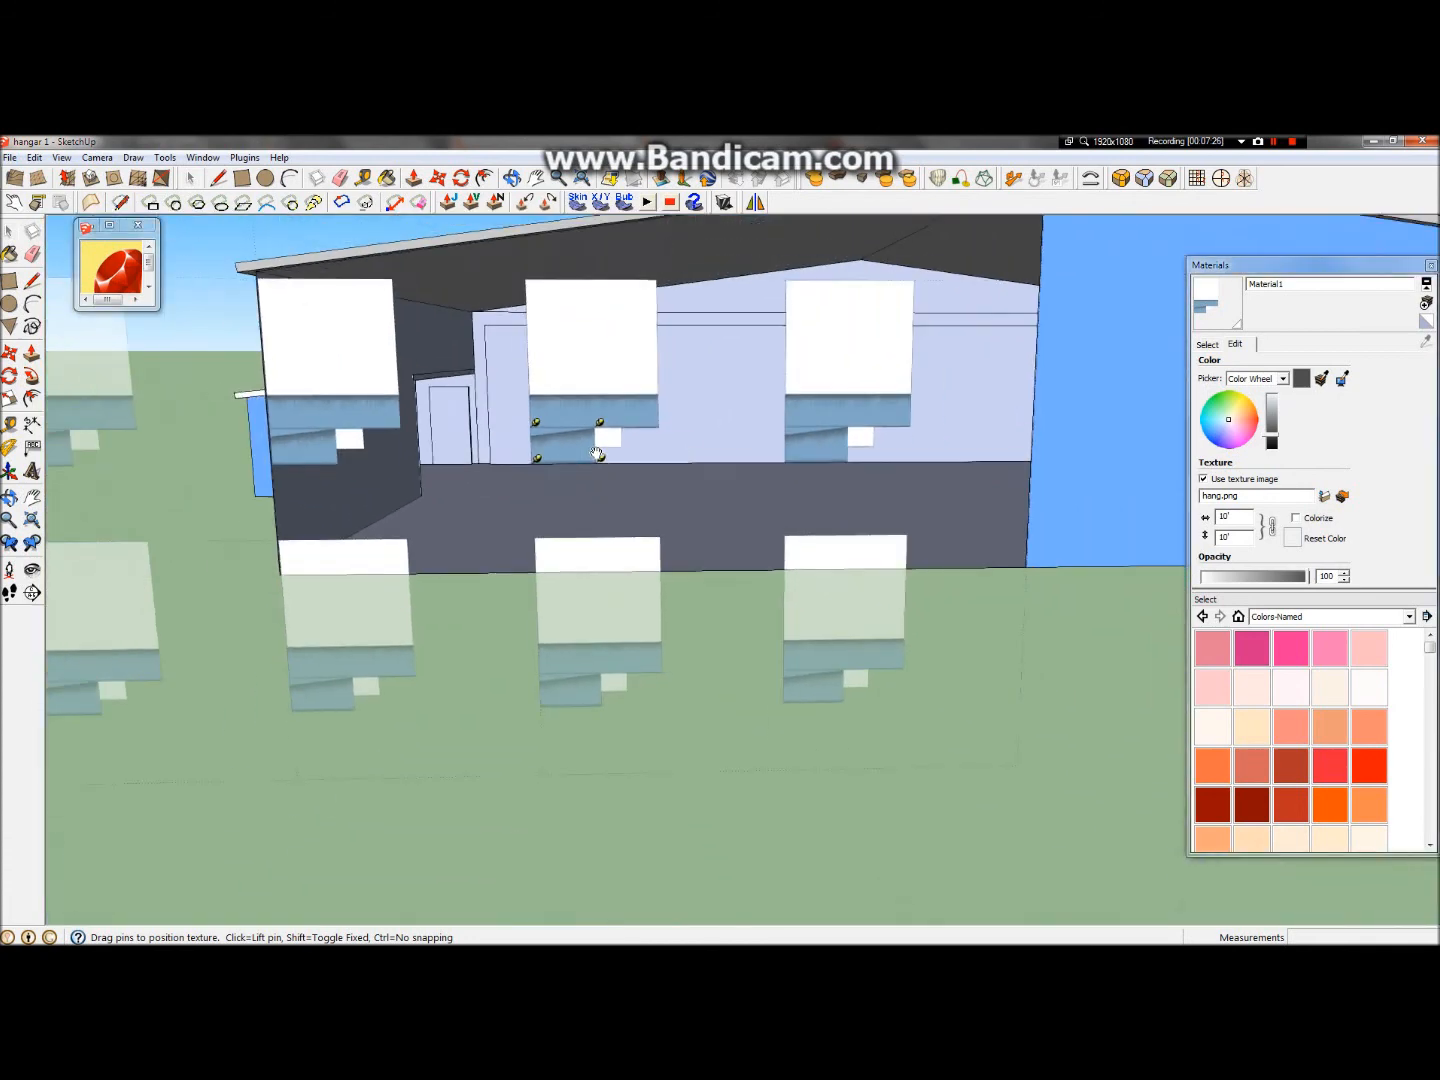
# - Stretch the texture's right pins to the left gable wall's lower-right corner and the roof peak
pyautogui.scroll(-2, 620, 470)
pyautogui.moveTo(605, 457)
pyautogui.mouseDown()
pyautogui.moveTo(635, 502)
pyautogui.moveTo(897, 521)
pyautogui.moveTo(926, 536)
pyautogui.mouseUp()
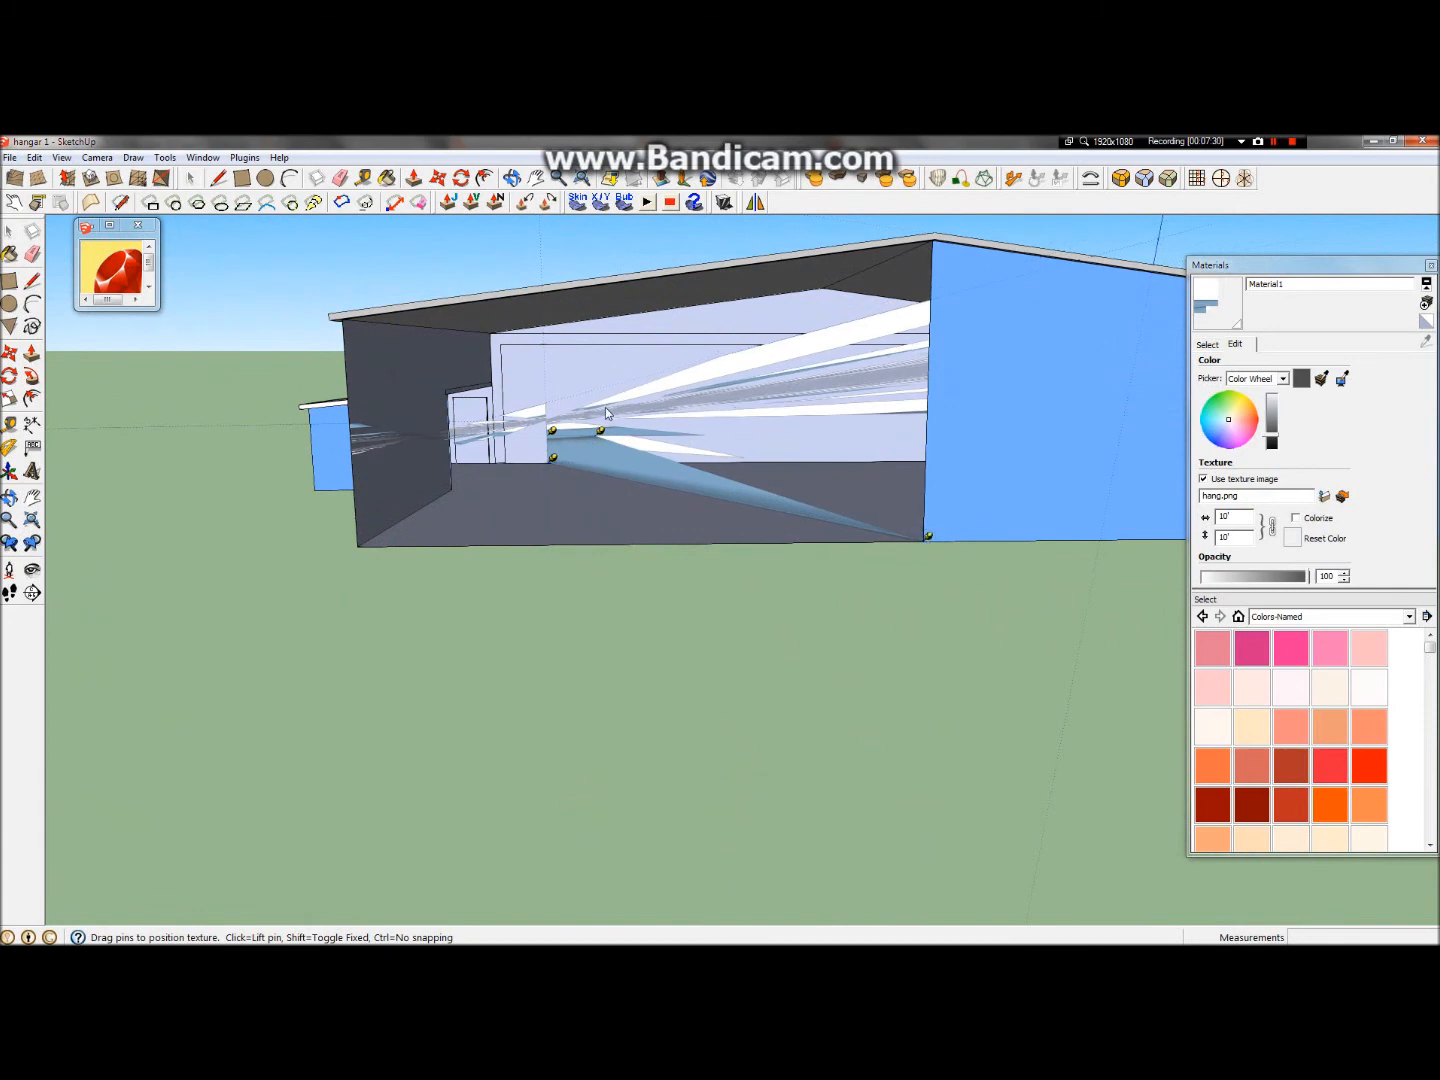
pyautogui.moveTo(601, 428); pyautogui.dragTo(967, 218)
pyautogui.scroll(4, 935, 257)
pyautogui.scroll(-2, 713, 473)
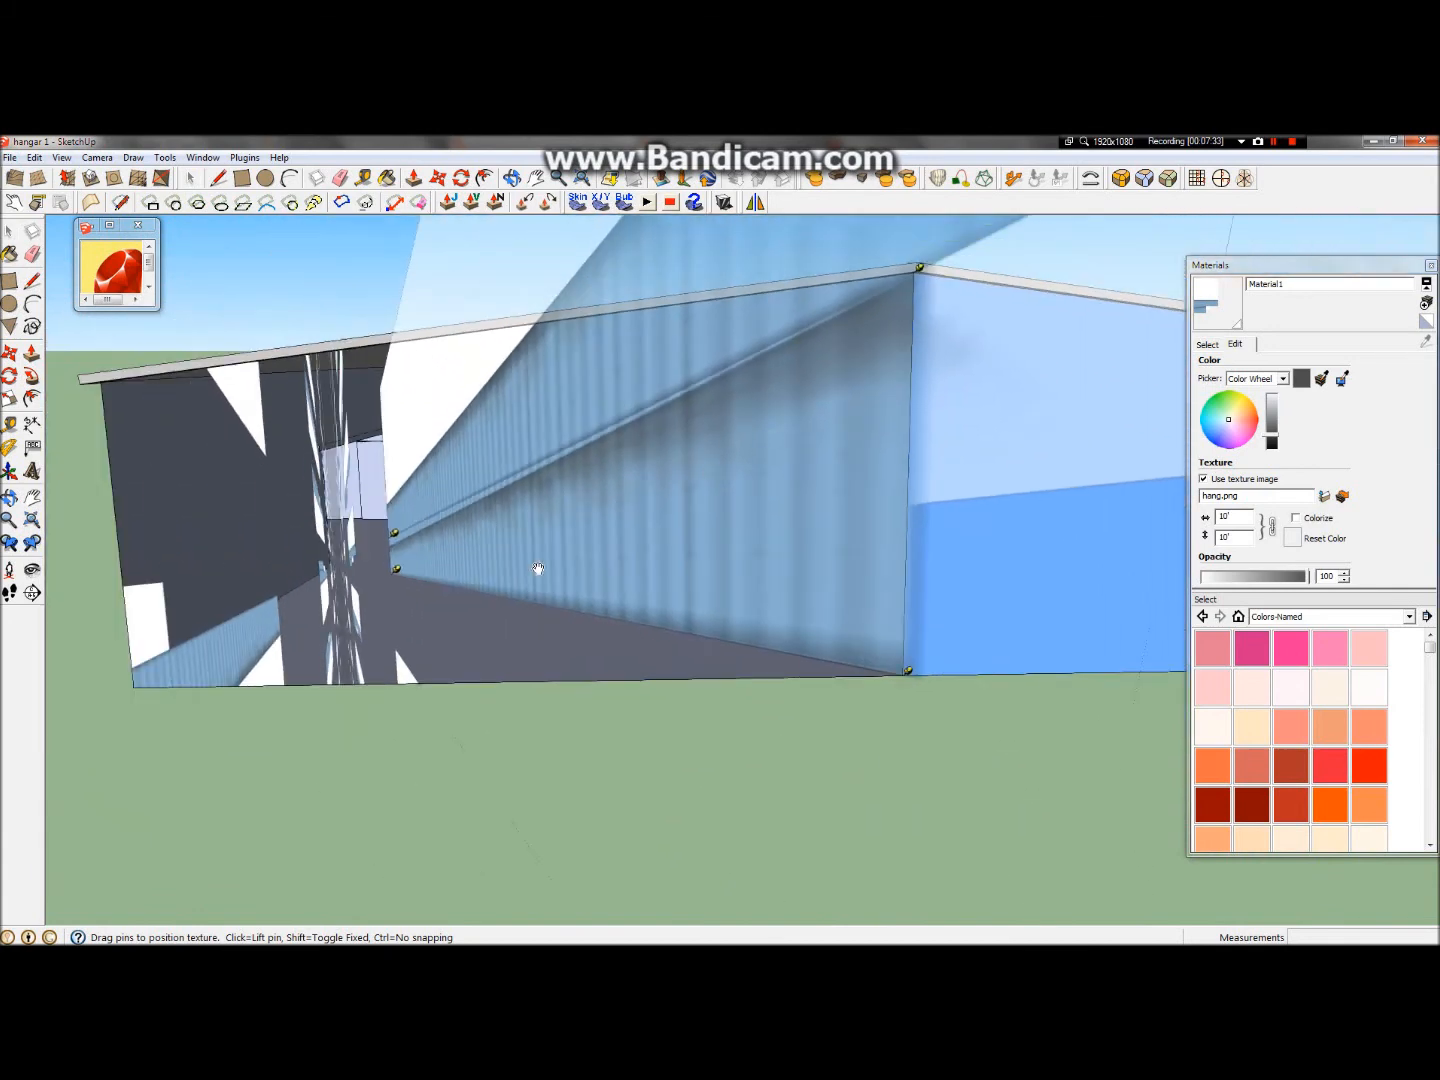
# - Stretch the left pins to the wall's lower-left corner and above its left edge level with the roof peak, then finish positioning the texture
pyautogui.moveTo(398, 571); pyautogui.dragTo(140, 680)
pyautogui.scroll(-3, 759, 508)
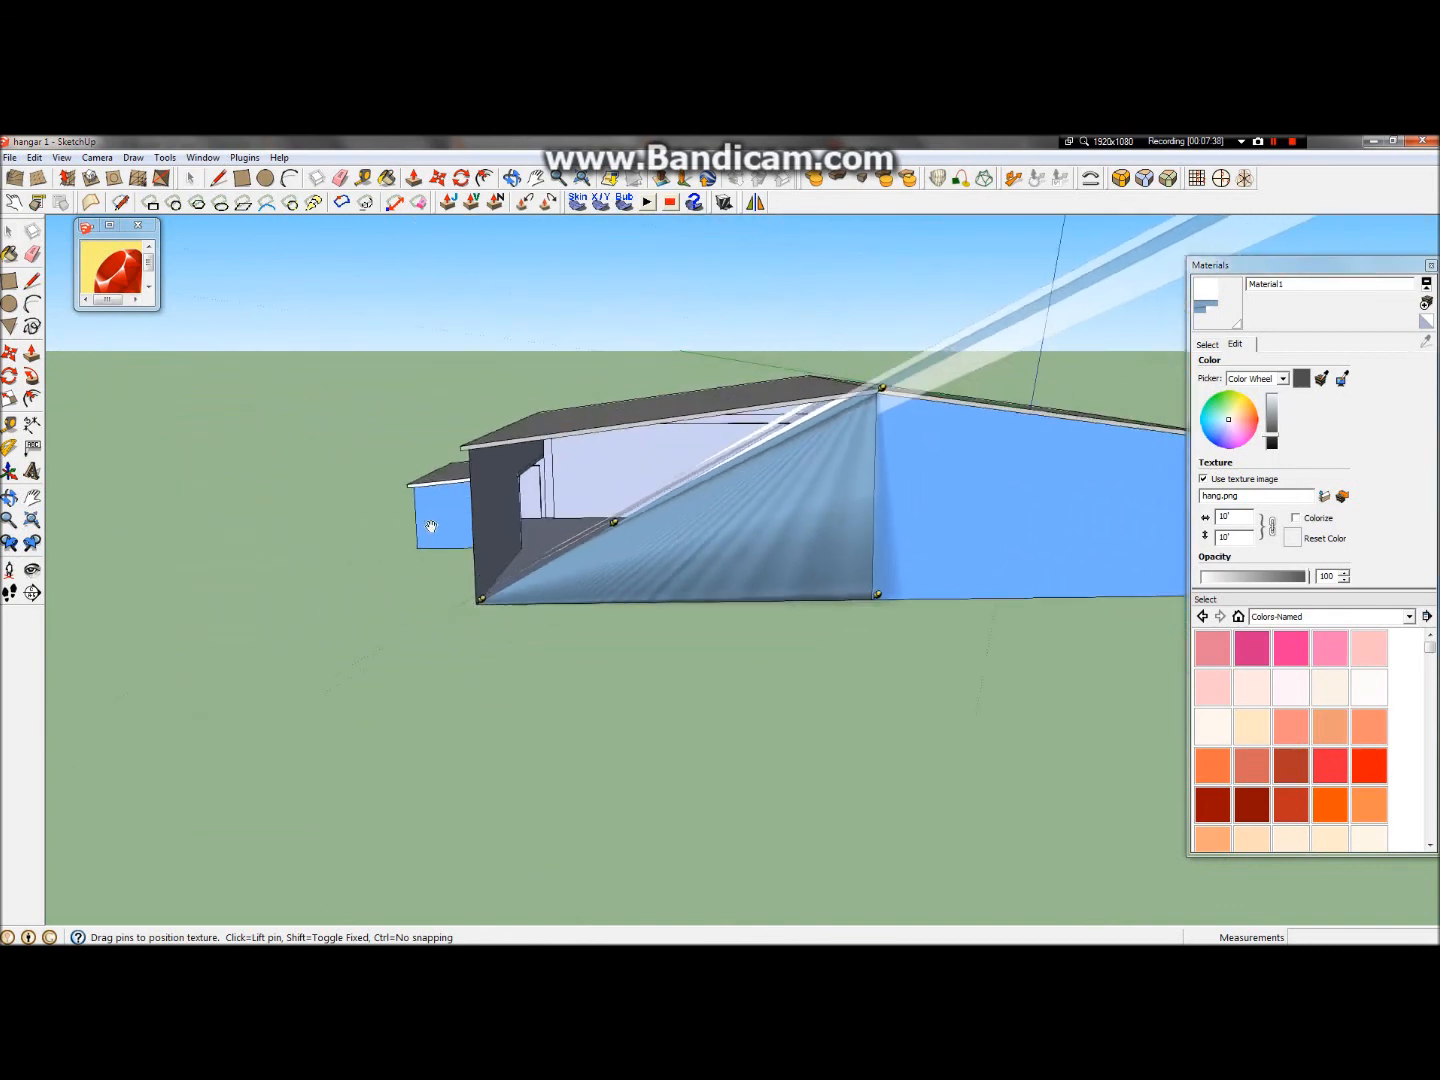
pyautogui.scroll(3, 697, 518)
pyautogui.moveTo(740, 525); pyautogui.dragTo(549, 340)
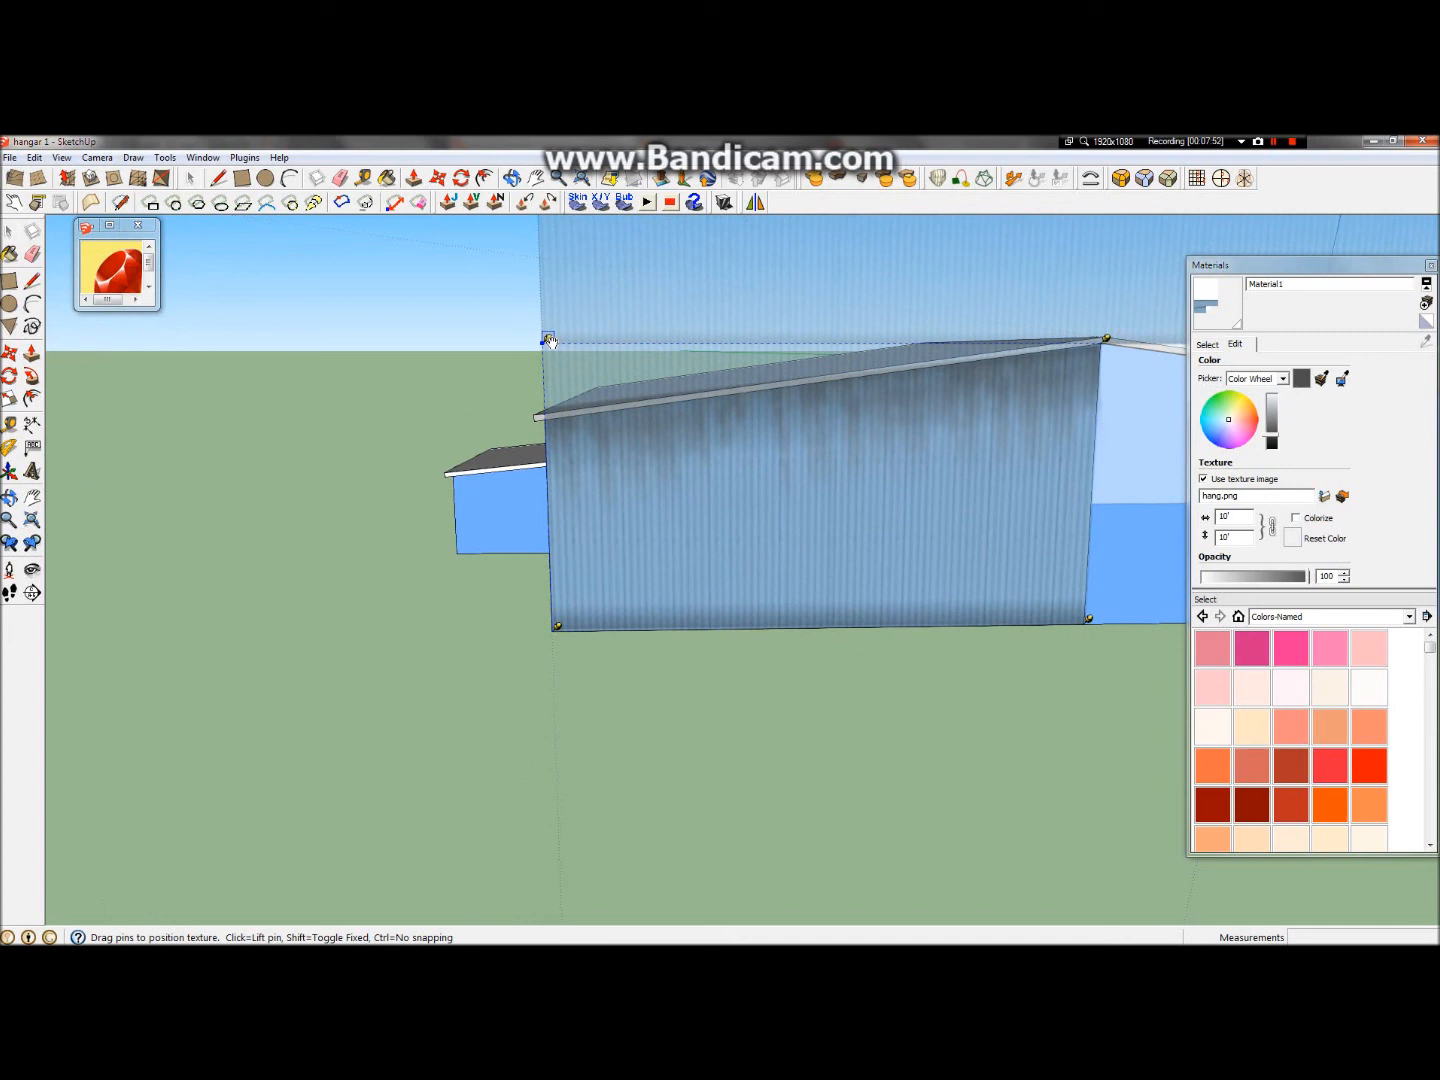
pyautogui.moveTo(549, 339)
pyautogui.mouseDown()
pyautogui.moveTo(550, 356)
pyautogui.moveTo(548, 340)
pyautogui.mouseUp()
pyautogui.scroll(5, 530, 365)
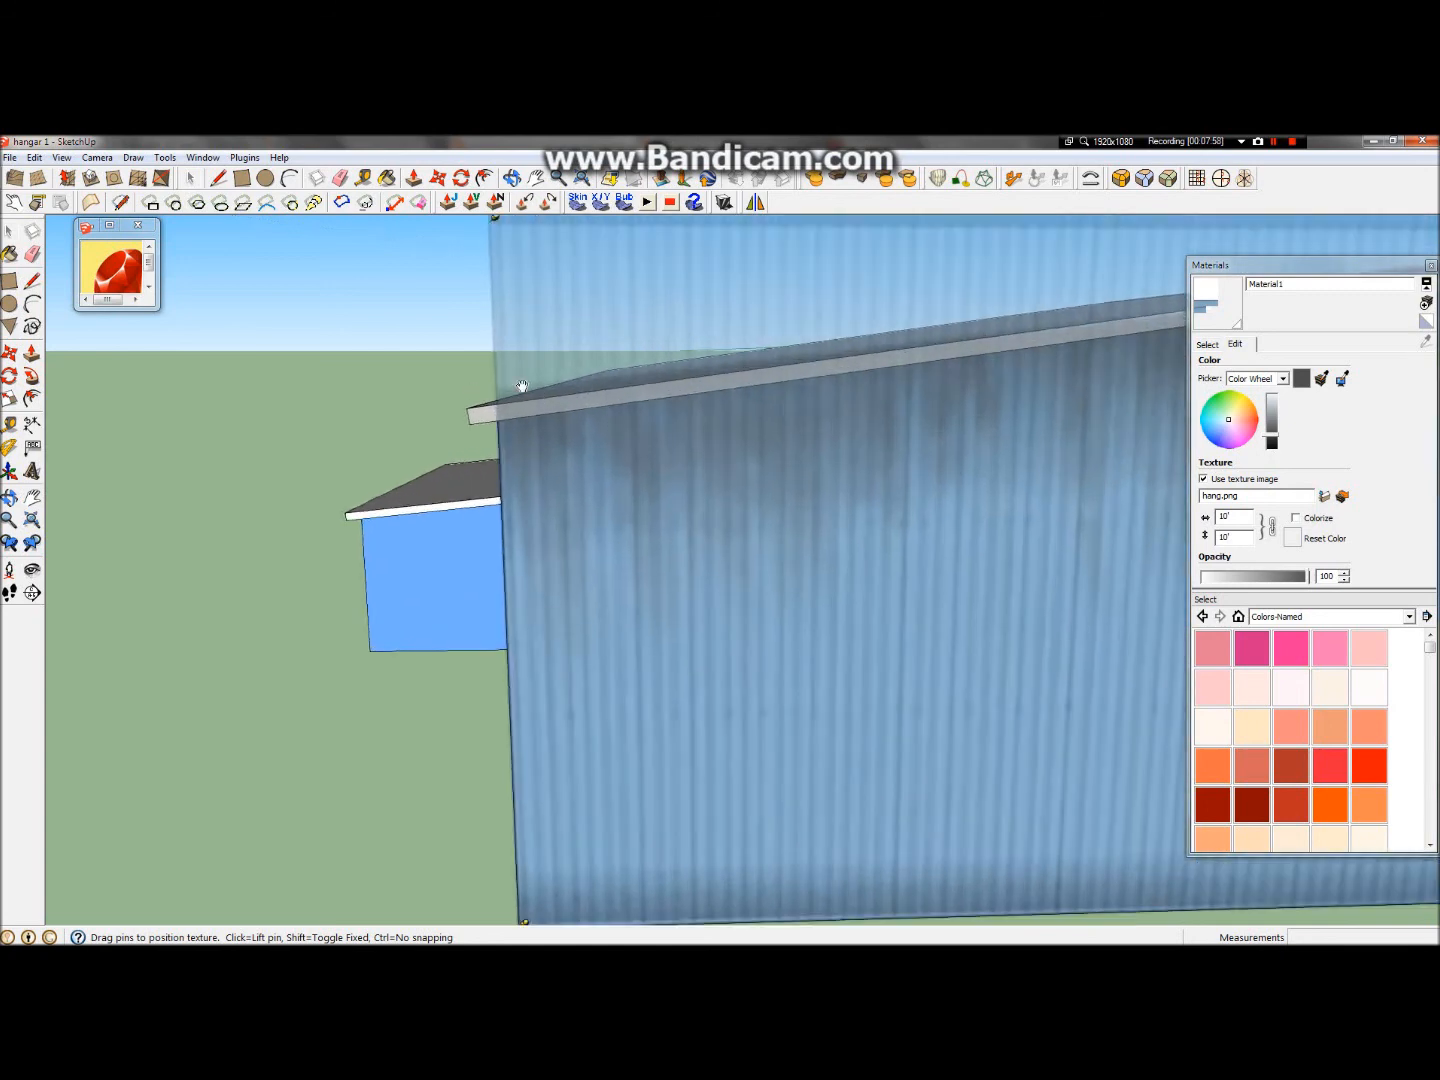
pyautogui.scroll(-5, 463, 422)
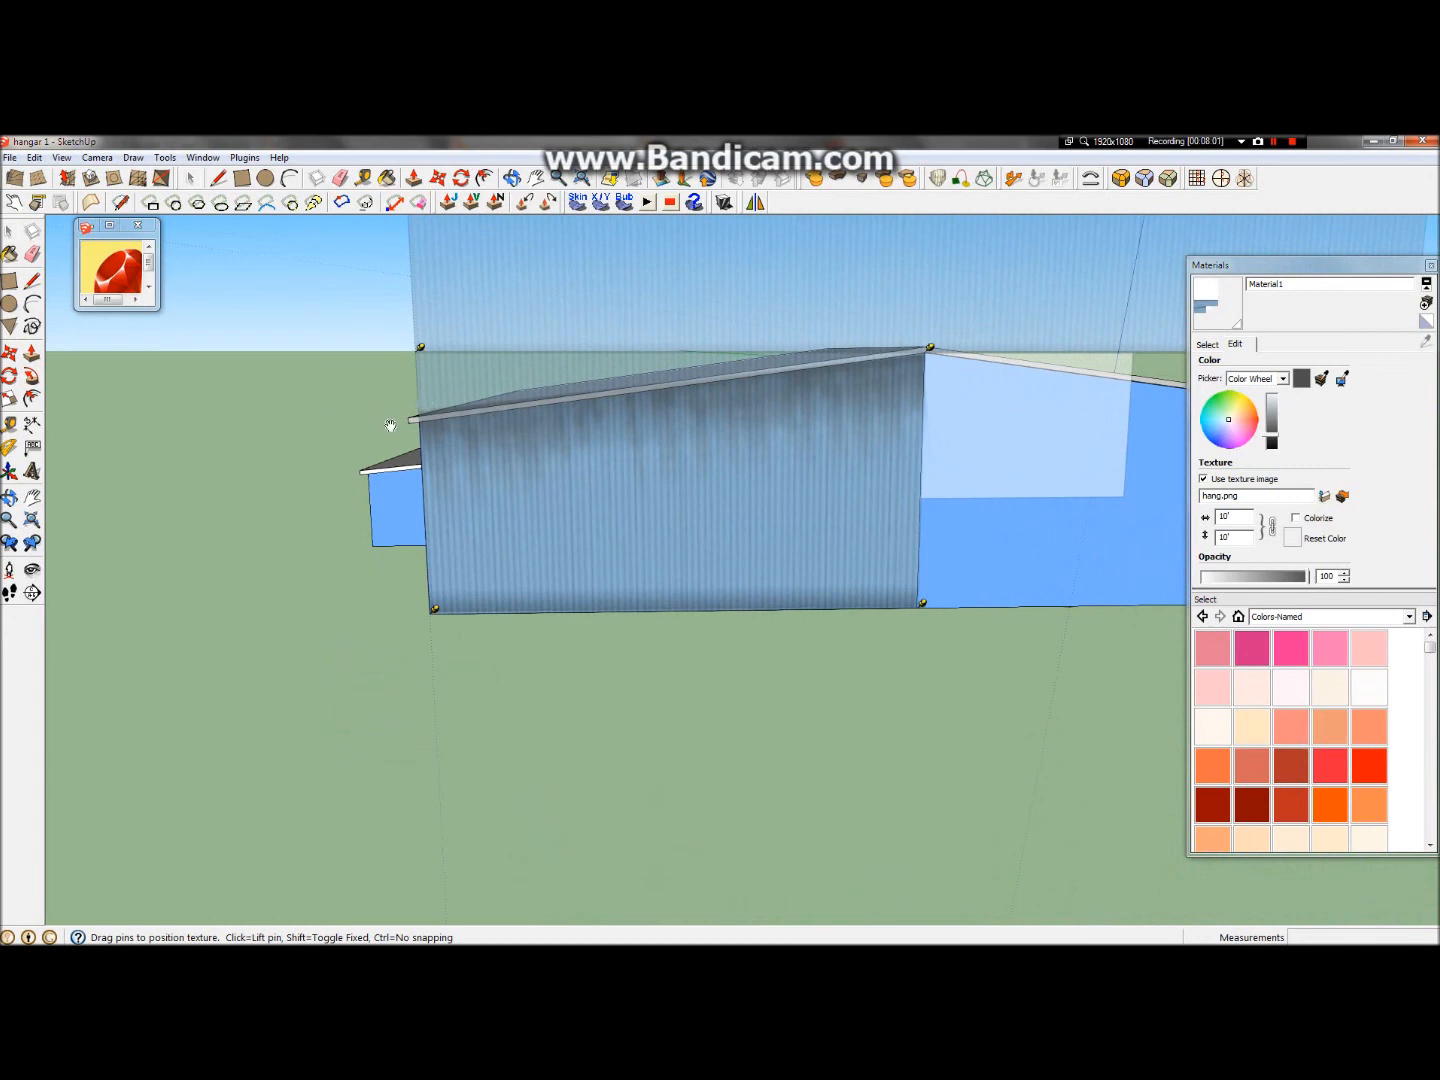
pyautogui.scroll(5, 399, 437)
pyautogui.scroll(-6, 379, 473)
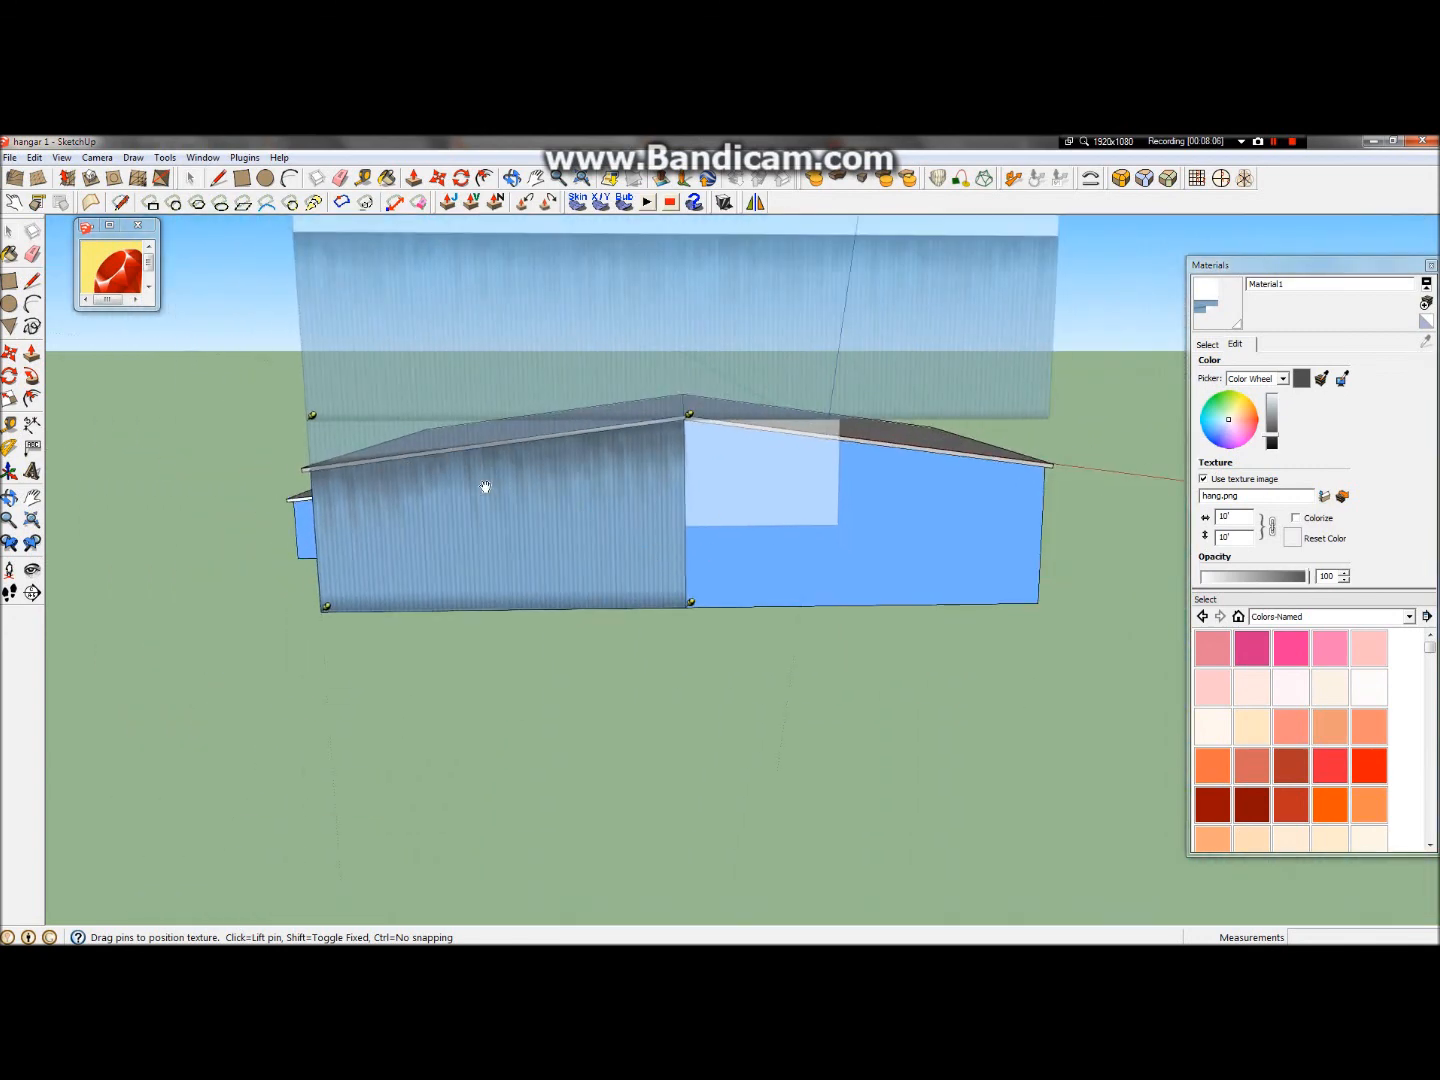
pyautogui.click(10, 231)
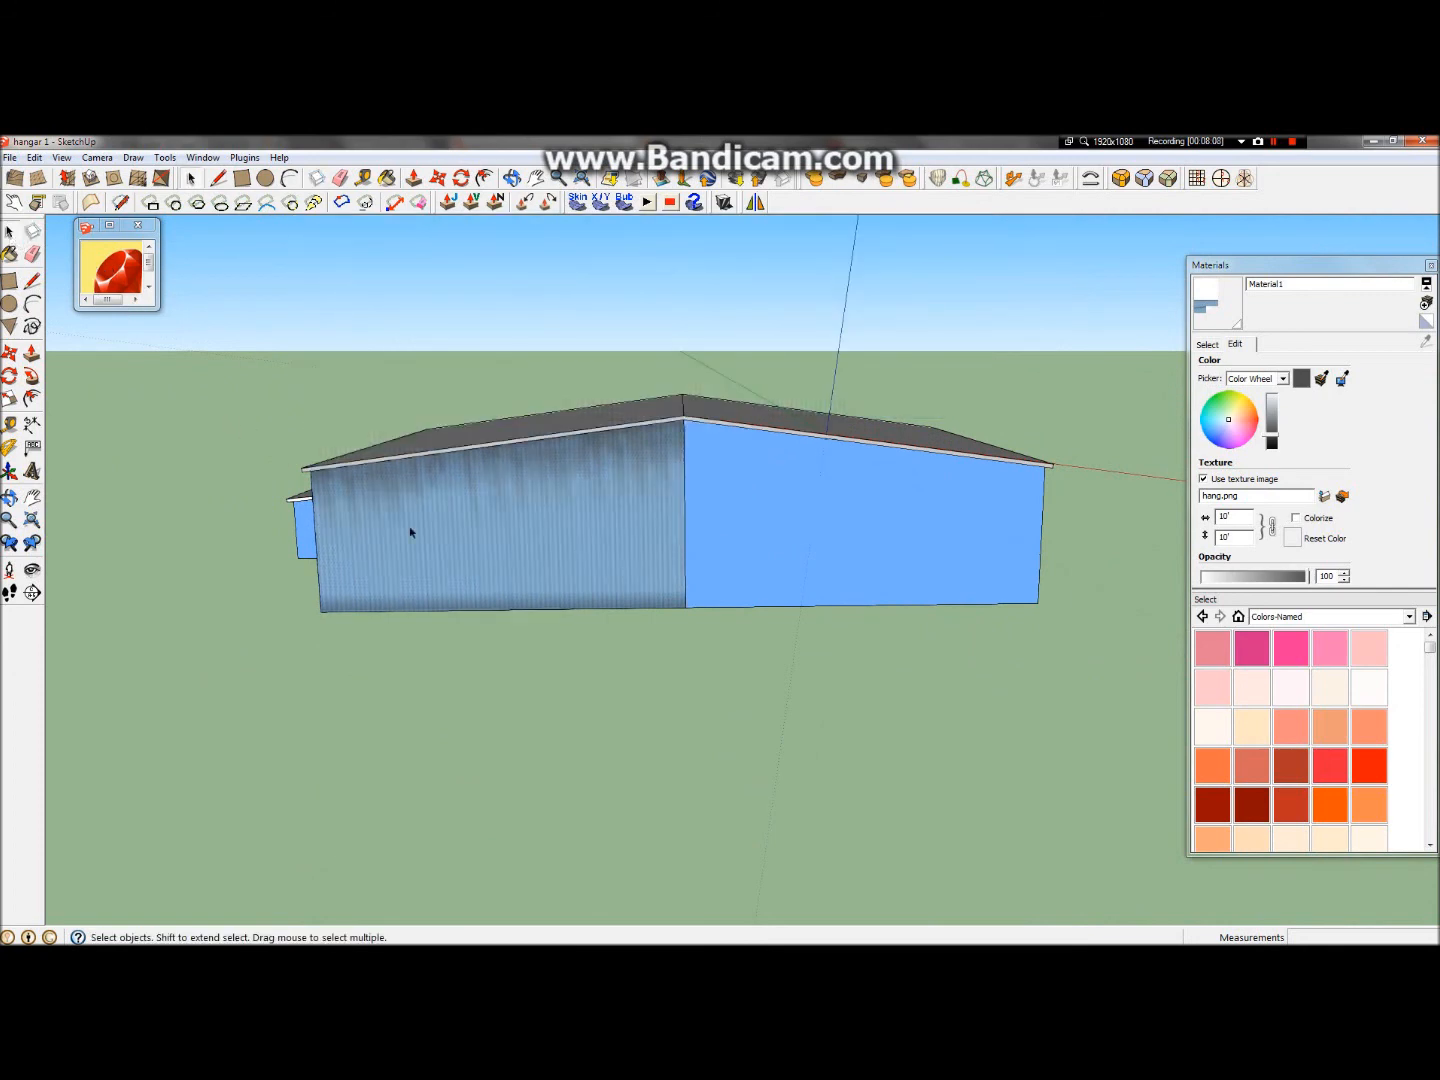
pyautogui.scroll(3, 405, 517)
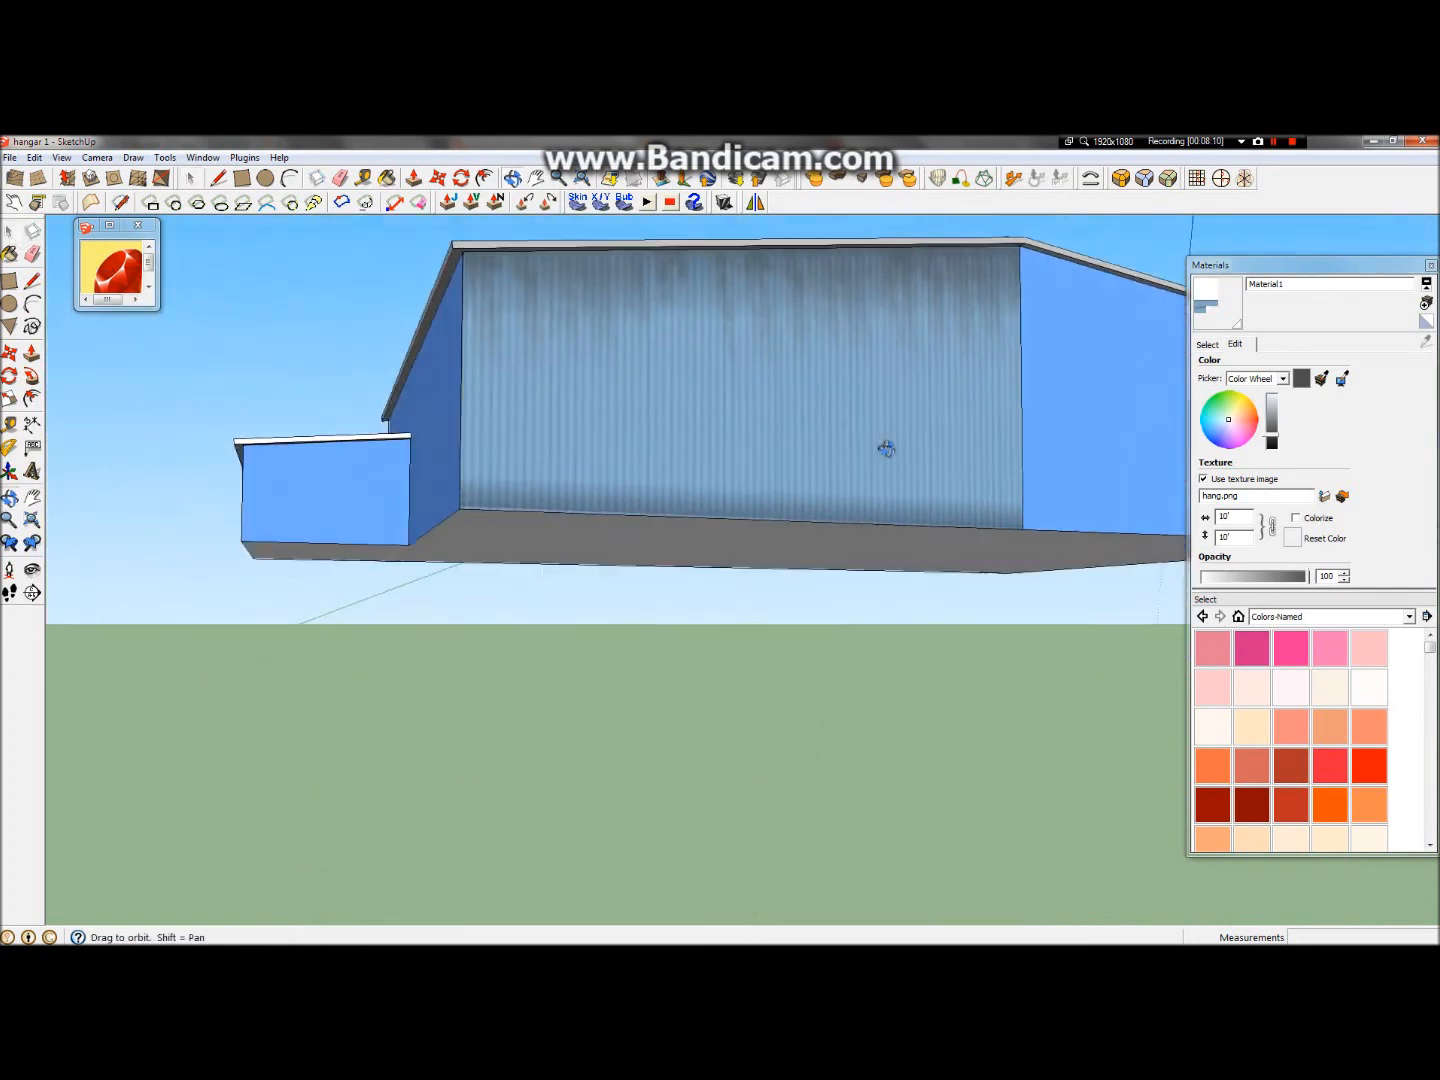